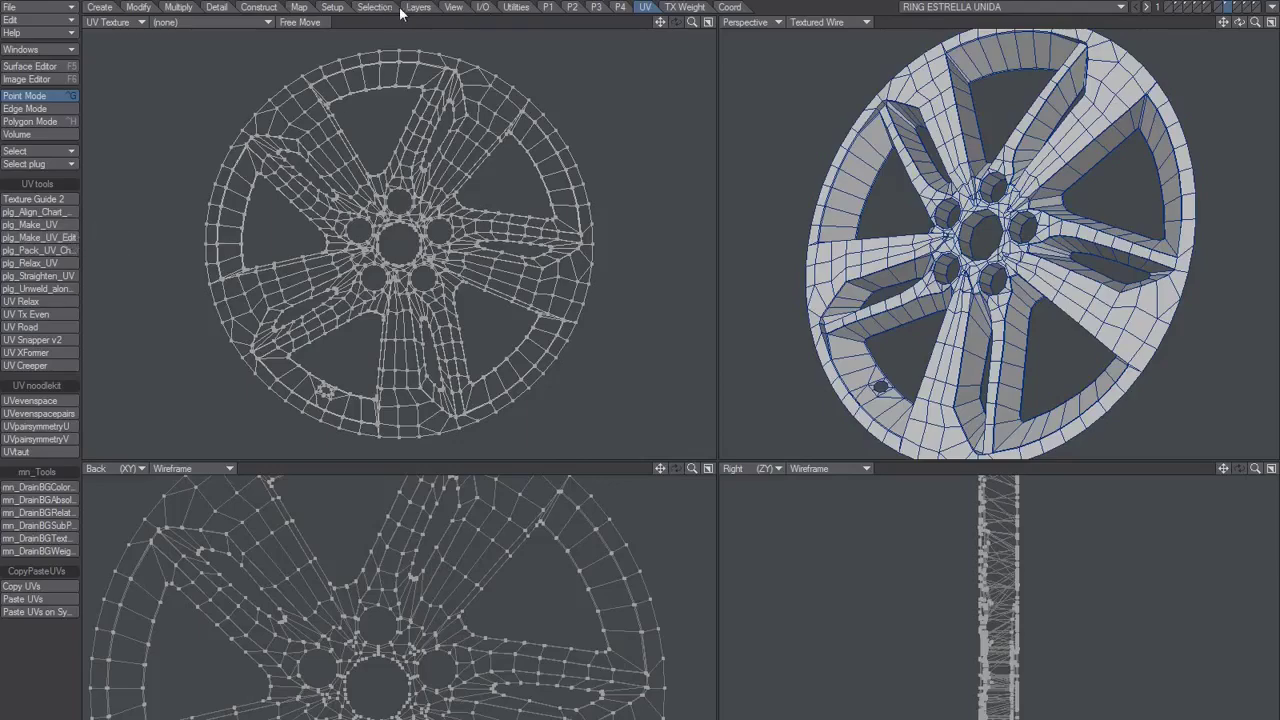
# - Clear the wheel's existing UV map
pyautogui.click(301, 8)
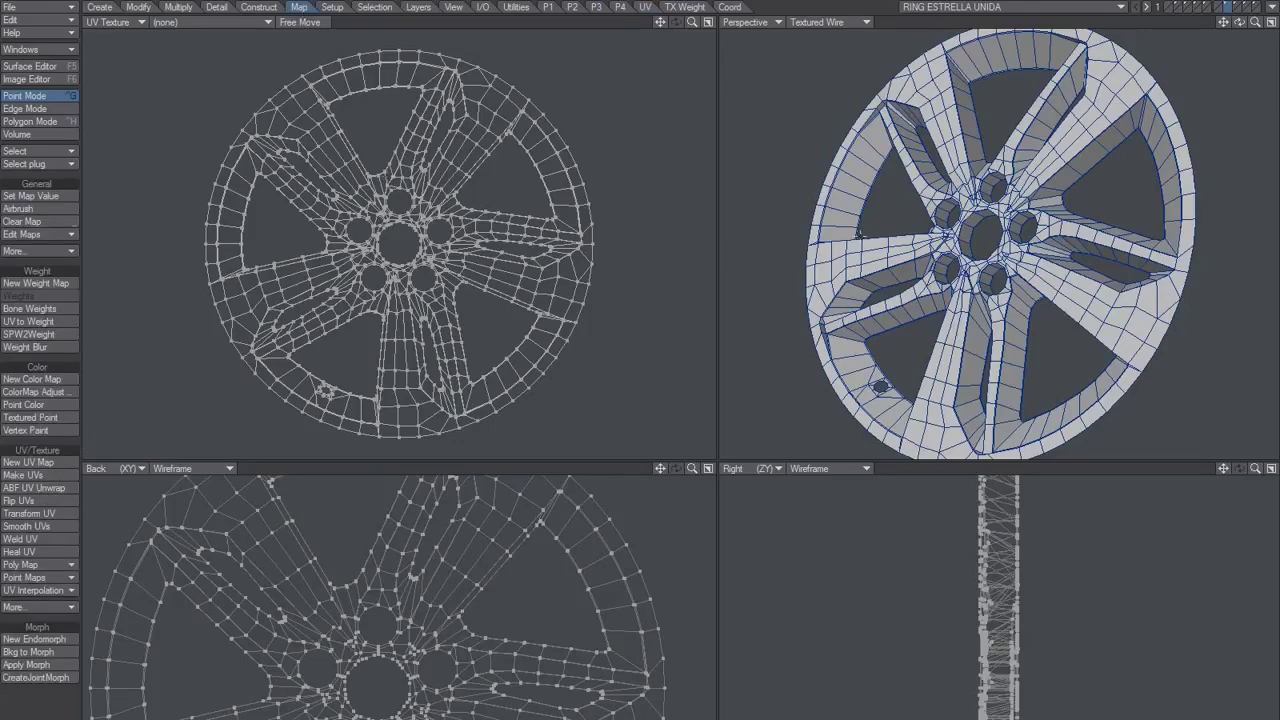
pyautogui.keyDown('alt'); pyautogui.moveTo(961, 223); pyautogui.dragTo(986, 241); pyautogui.keyUp('alt')
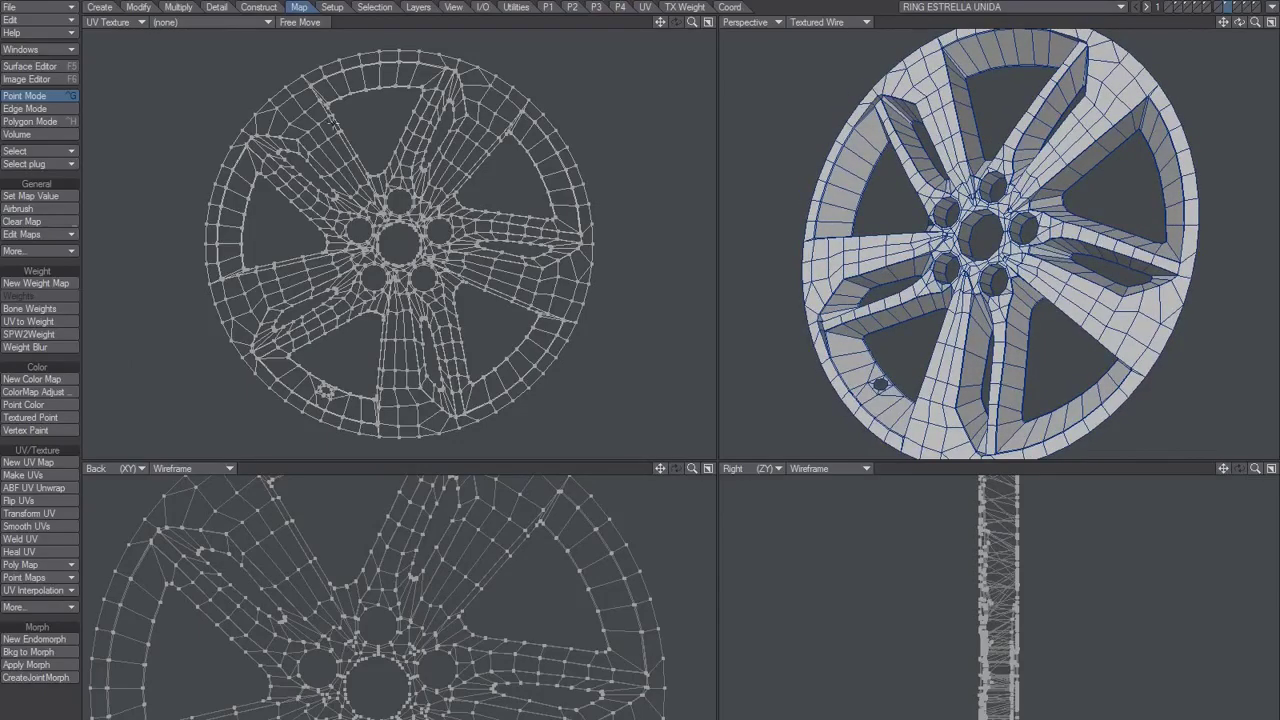
pyautogui.click(30, 221)
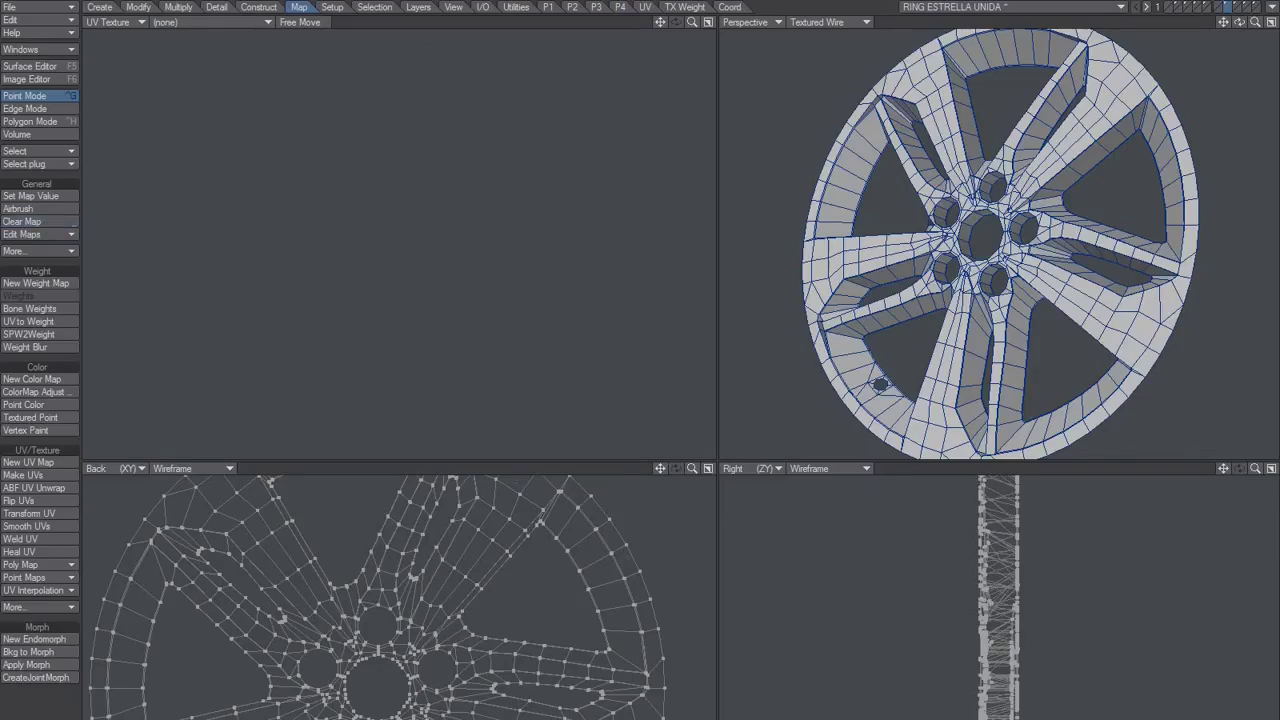
# - Create a planar UV texture map named WP 1 on the Z axis with automatic sizing
pyautogui.click(29, 462)
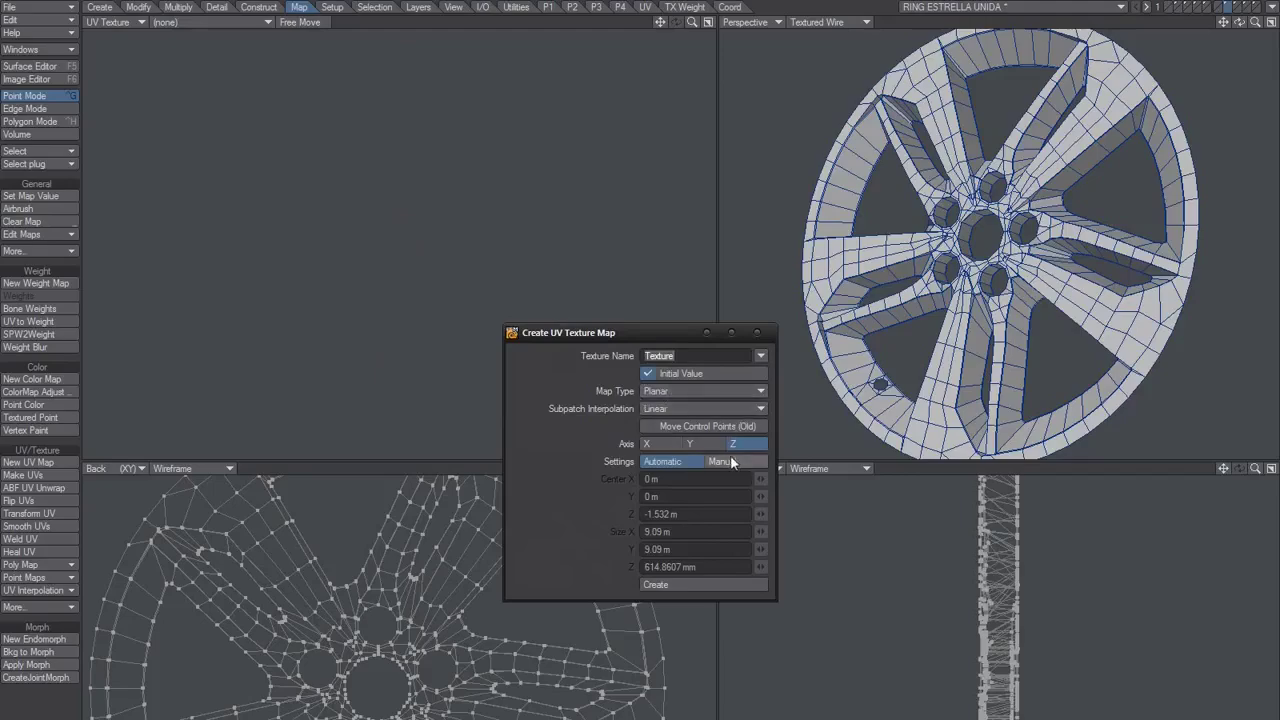
pyautogui.write('WP 1')
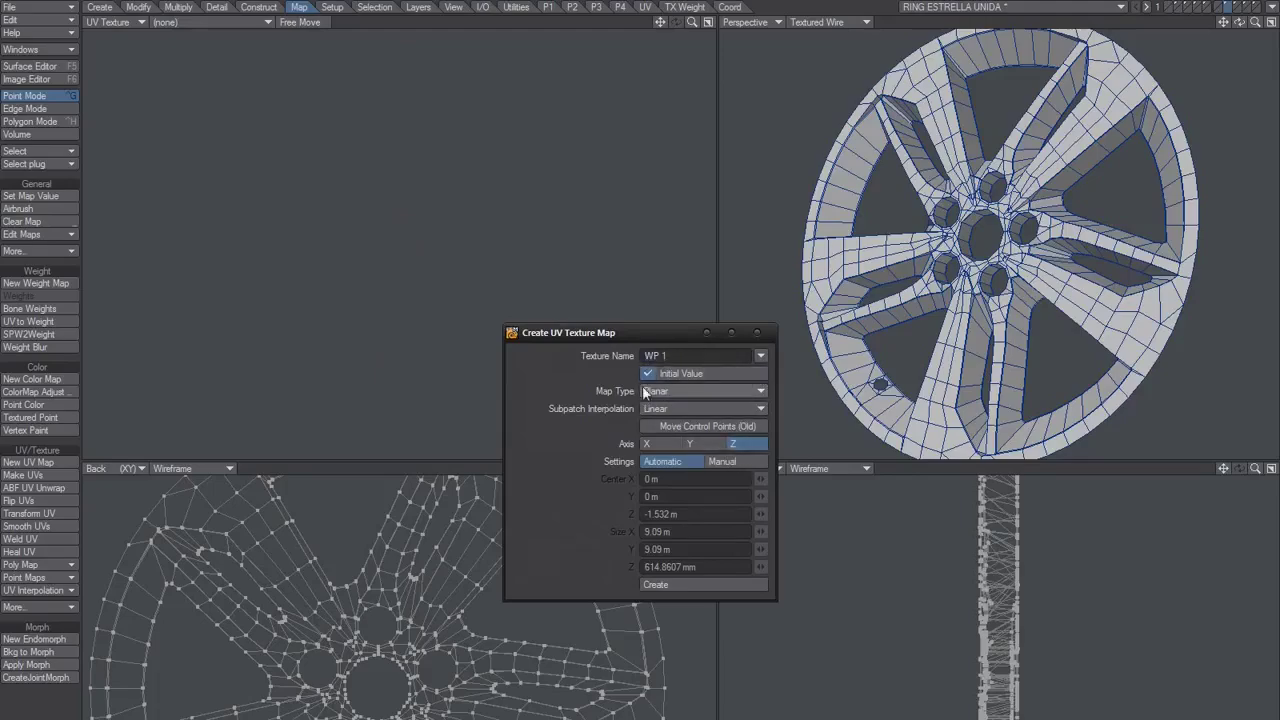
pyautogui.click(659, 356)
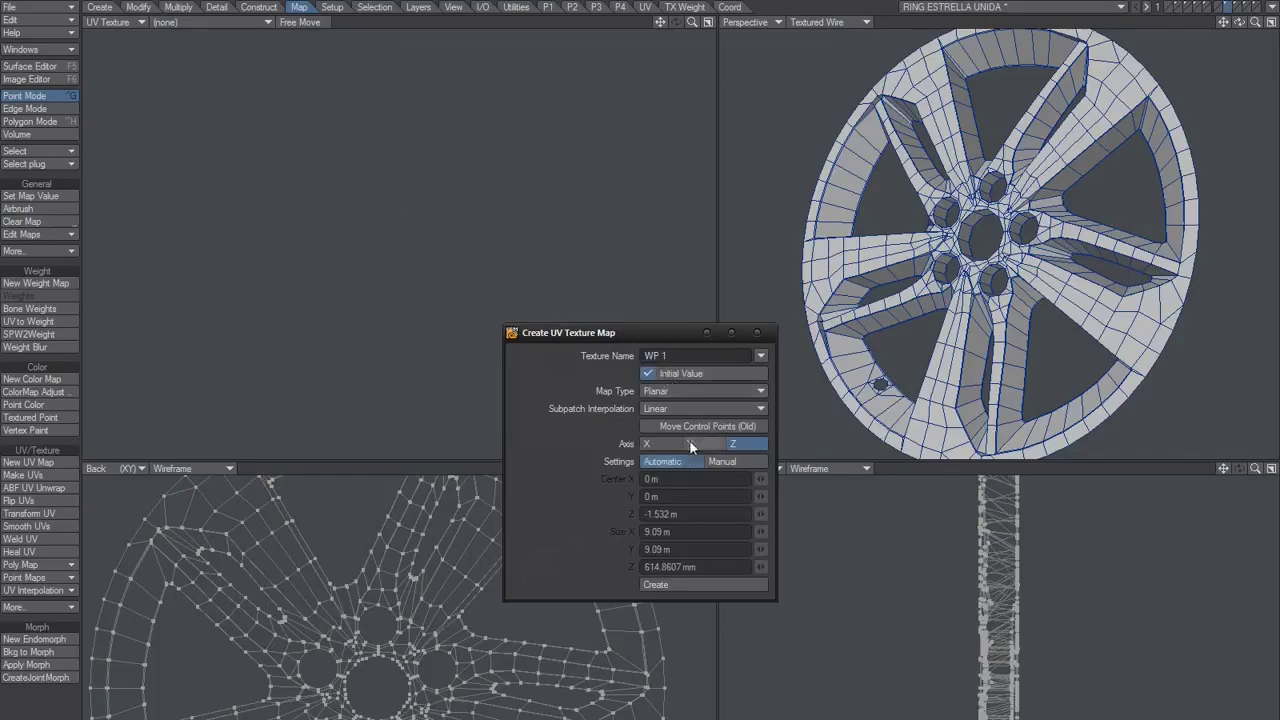
pyautogui.click(682, 583)
pyautogui.click(757, 333)
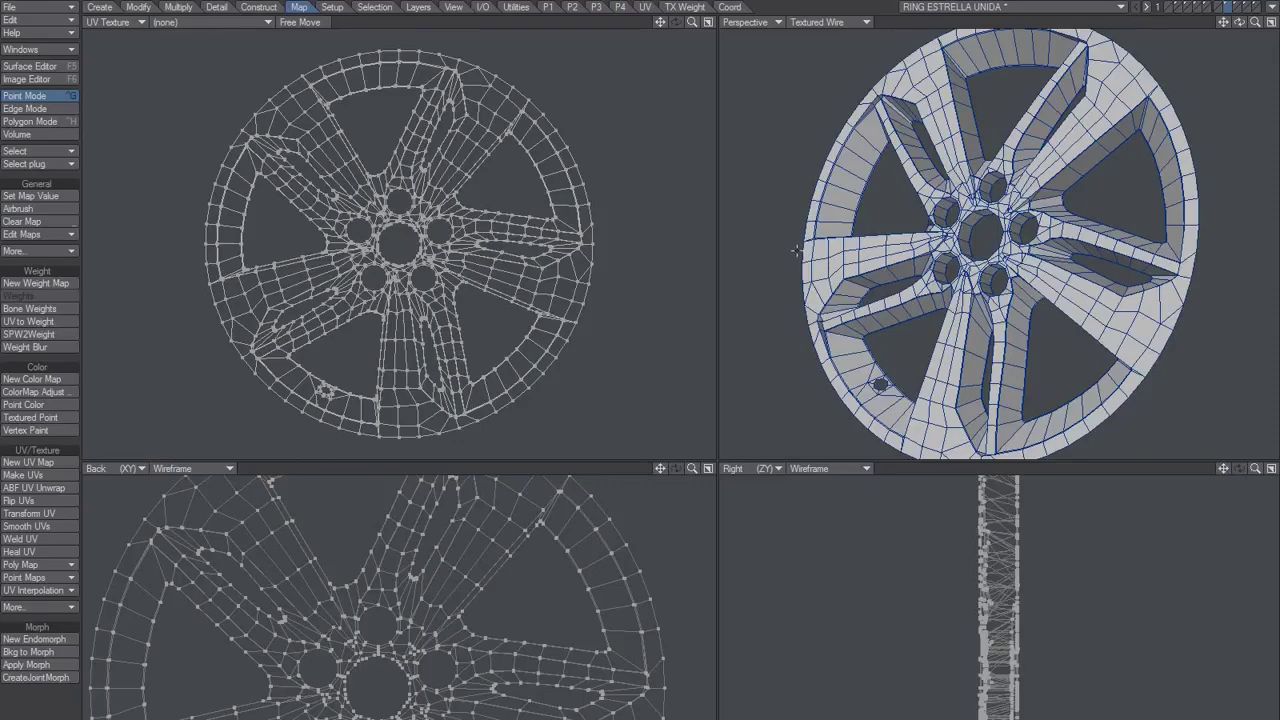
# - Add a color texture to the Default surface using UV projection, the WP 1 map and the custom_uv_gray.png image
pyautogui.press('F5')
pyautogui.click(697, 337)
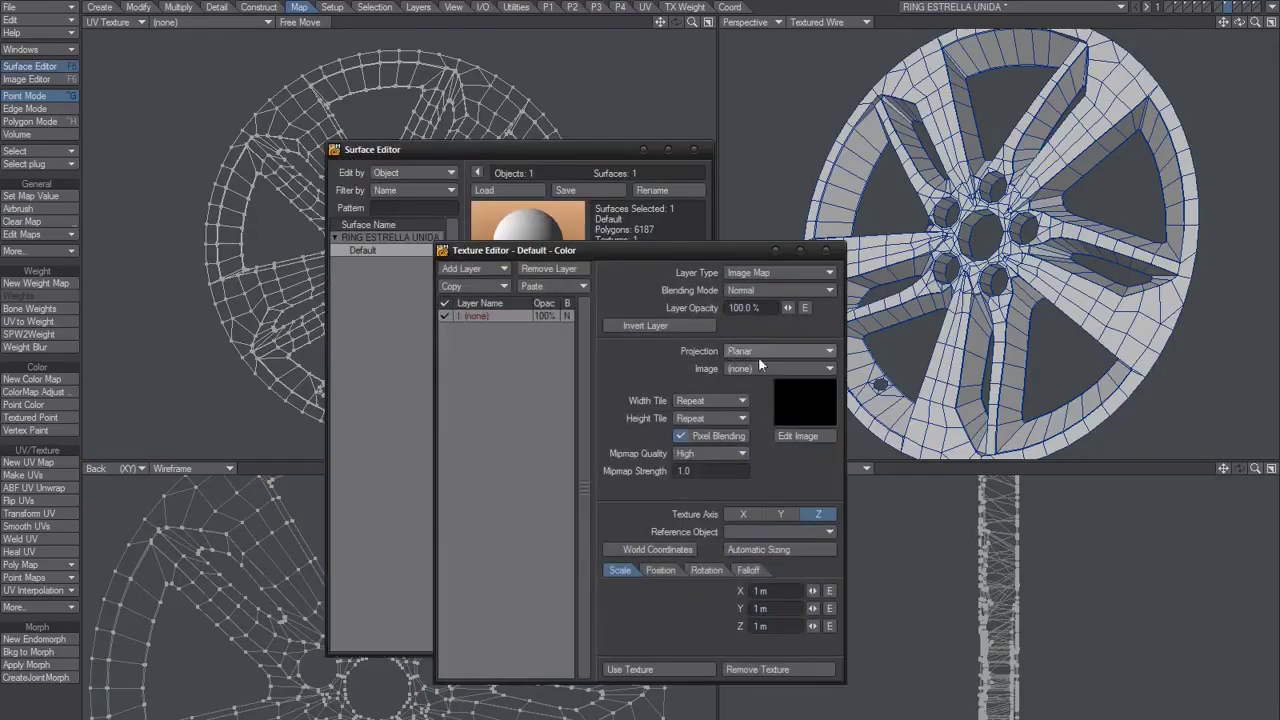
pyautogui.click(760, 351)
pyautogui.click(757, 398)
pyautogui.click(760, 368)
pyautogui.click(763, 380)
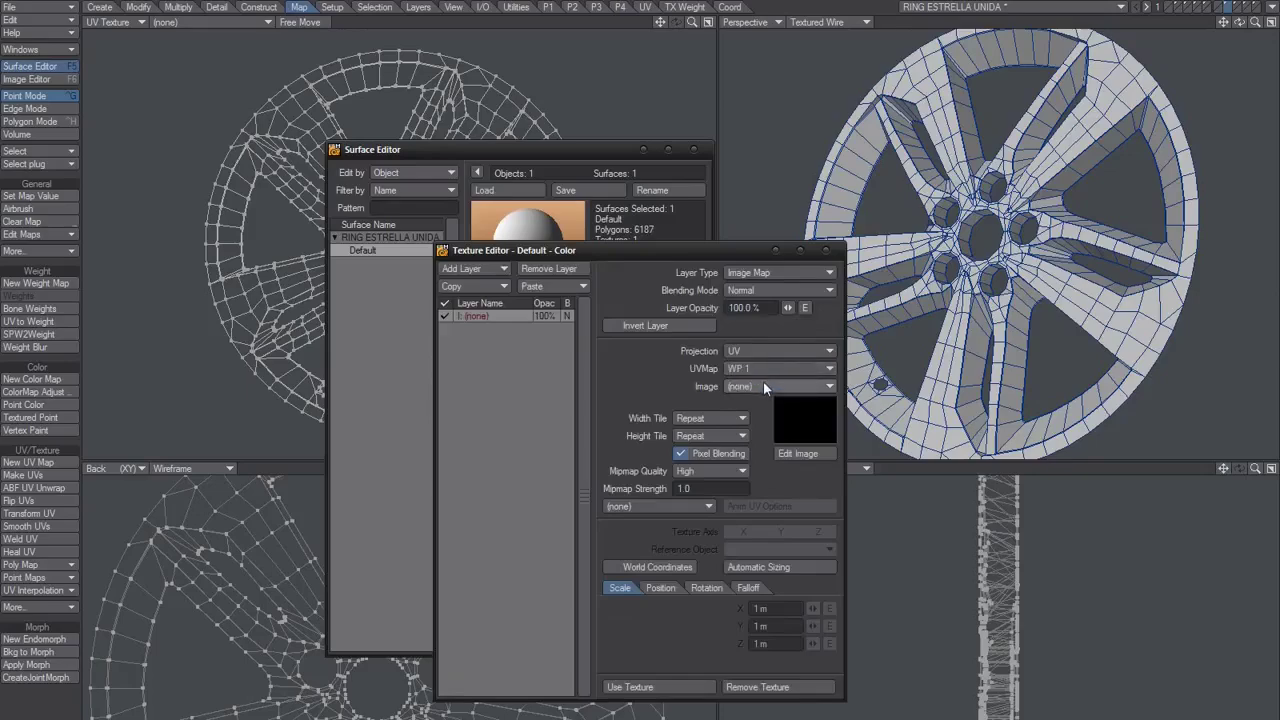
pyautogui.click(763, 384)
pyautogui.click(762, 395)
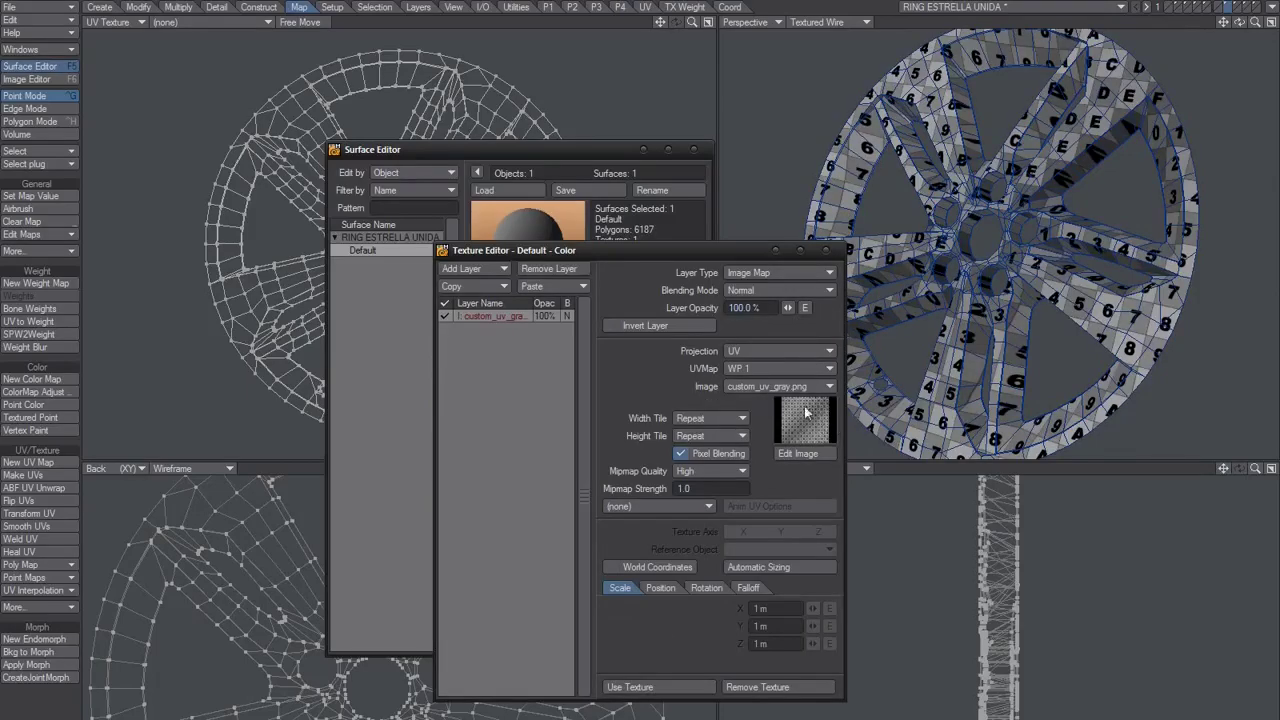
pyautogui.click(661, 686)
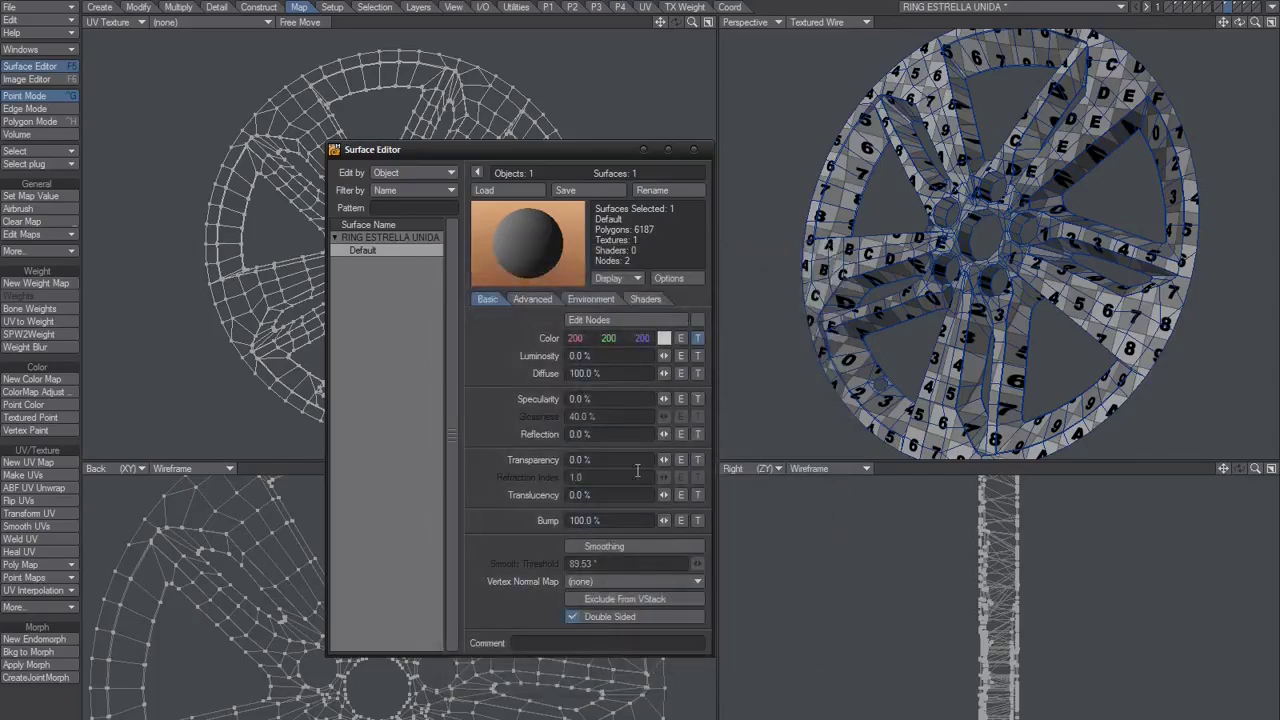
pyautogui.click(693, 151)
# - Enlarge the perspective view and examine the checker texture across the wheel's face, spokes and hub from several angles
pyautogui.press('a')
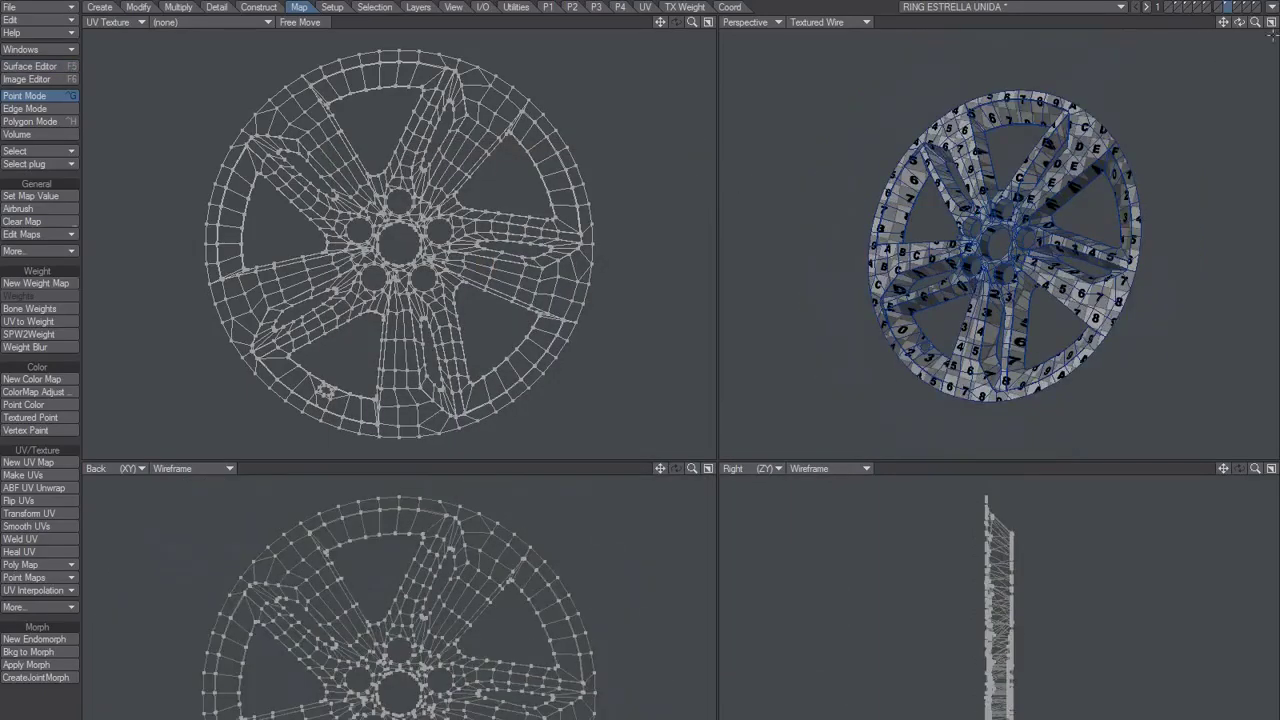
pyautogui.click(1271, 22)
pyautogui.press('a')
pyautogui.keyDown('alt'); pyautogui.moveTo(690, 215); pyautogui.dragTo(796, 342); pyautogui.keyUp('alt')
pyautogui.scroll(3, 930, 425)
pyautogui.press('space')
pyautogui.keyDown('alt'); pyautogui.moveTo(940, 422); pyautogui.dragTo(794, 706); pyautogui.keyUp('alt')
pyautogui.scroll(-5, 733, 408)
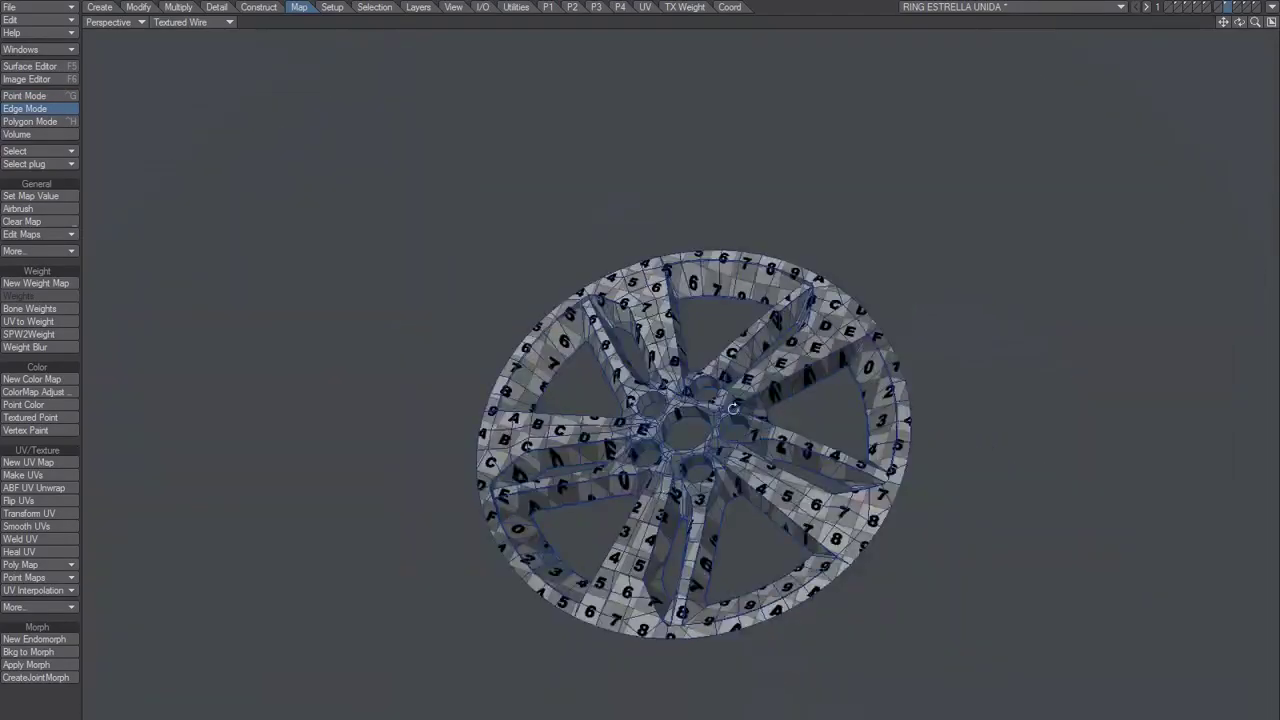
pyautogui.keyDown('alt'); pyautogui.moveTo(733, 408); pyautogui.dragTo(731, 461); pyautogui.keyUp('alt')
pyautogui.scroll(2, 707, 528)
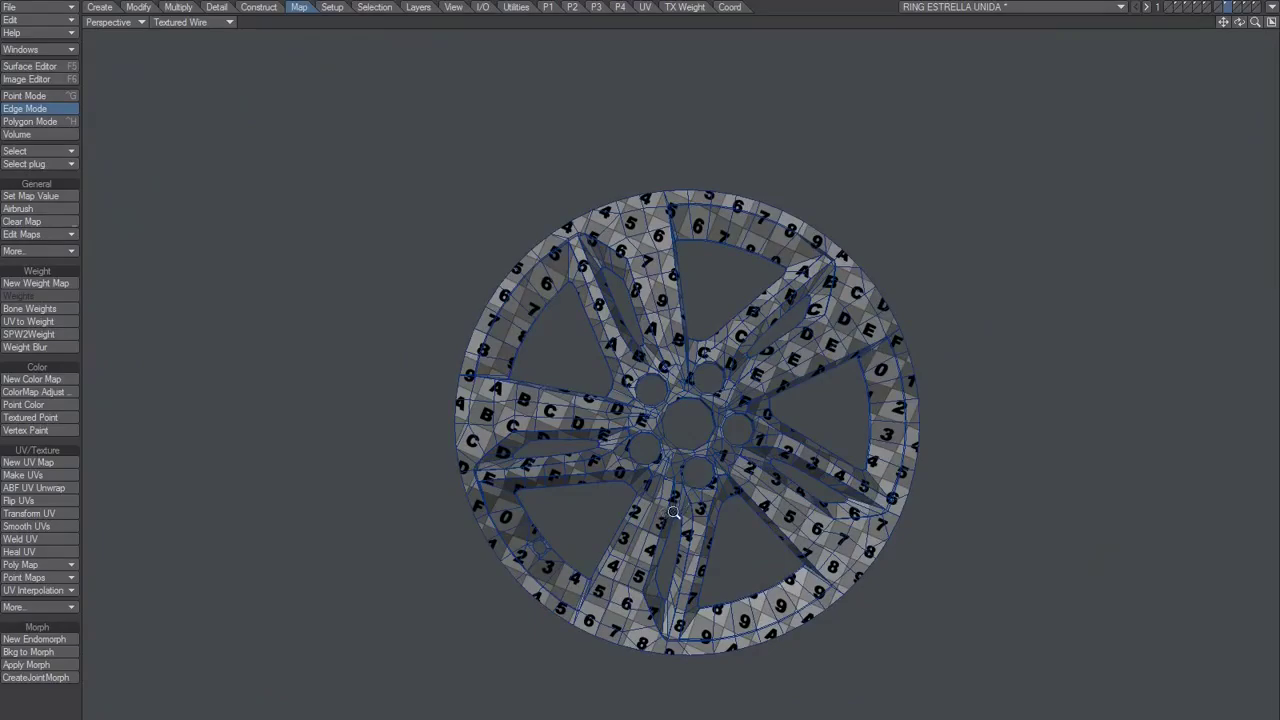
pyautogui.scroll(5, 682, 510)
pyautogui.keyDown('alt'); pyautogui.moveTo(686, 510); pyautogui.dragTo(953, 409); pyautogui.keyUp('alt')
# - Select the side-wall polygons of the lower spokes where the planar projection stretches the texture, and inspect them
pyautogui.press('space')
pyautogui.press('space')
pyautogui.press('space')
pyautogui.press('space')
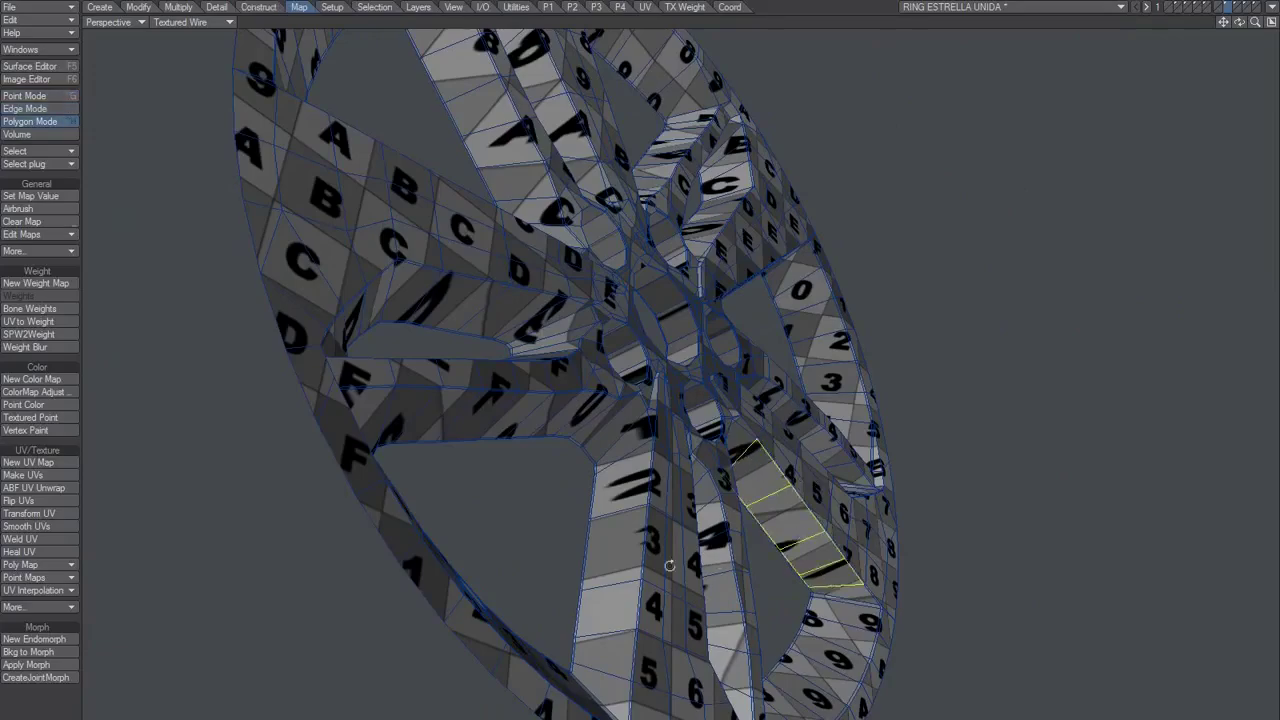
pyautogui.keyDown('alt'); pyautogui.moveTo(669, 566); pyautogui.dragTo(640, 485); pyautogui.keyUp('alt')
pyautogui.keyDown('alt'); pyautogui.moveTo(716, 527); pyautogui.dragTo(818, 452); pyautogui.keyUp('alt')
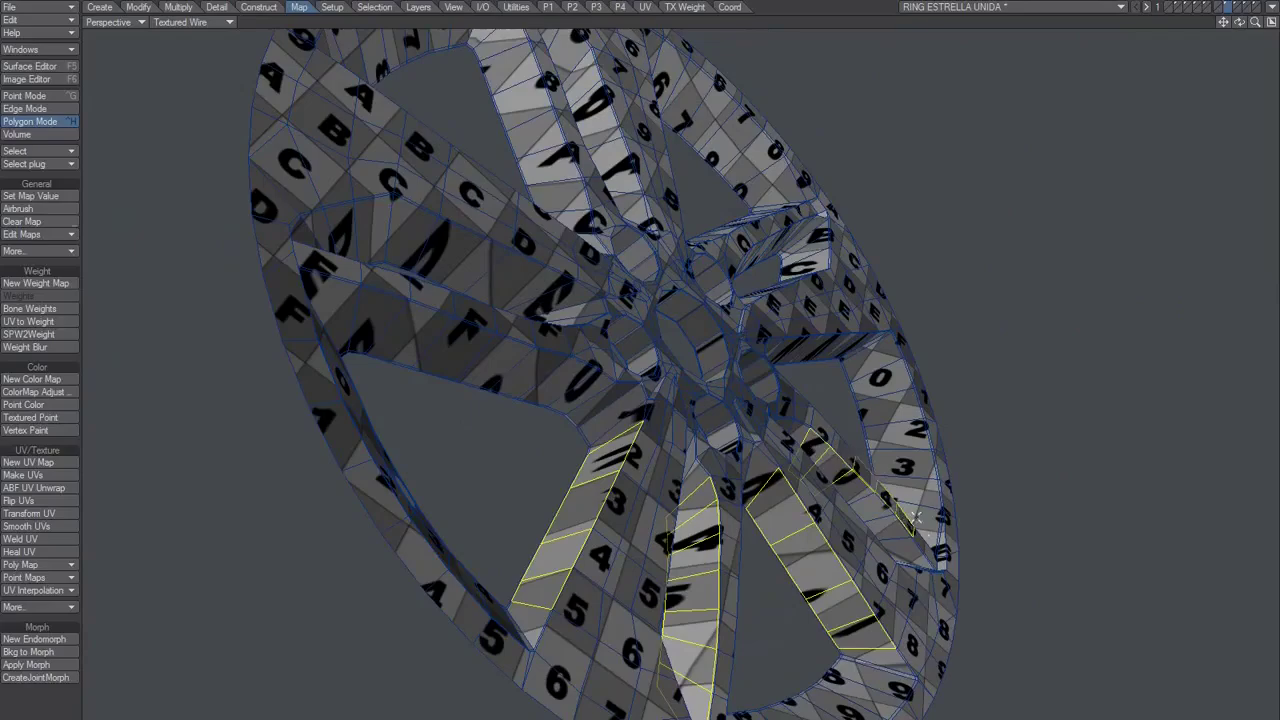
pyautogui.keyDown('alt'); pyautogui.moveTo(916, 517); pyautogui.dragTo(815, 440); pyautogui.keyUp('alt')
pyautogui.scroll(-4, 812, 380)
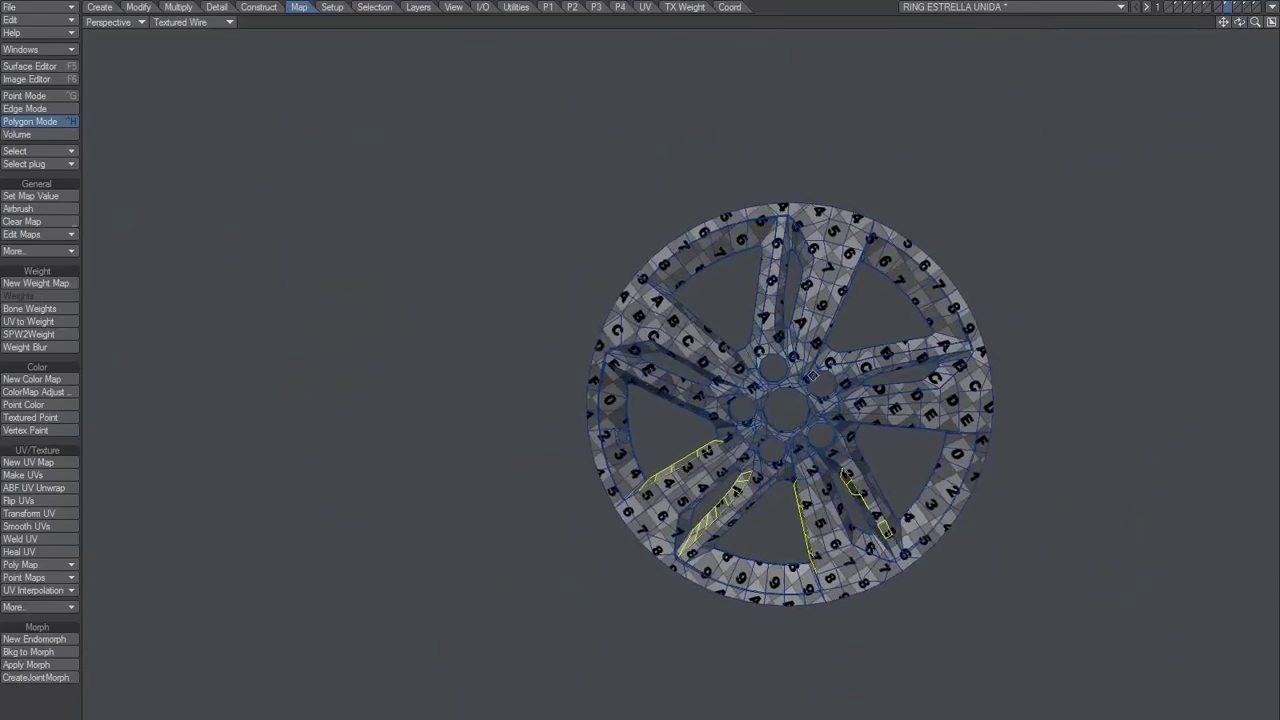
pyautogui.keyDown('alt'); pyautogui.keyDown('shift'); pyautogui.moveTo(812, 378); pyautogui.dragTo(783, 467); pyautogui.keyUp('shift'); pyautogui.keyUp('alt')
pyautogui.scroll(4, 740, 424)
pyautogui.scroll(3, 728, 426)
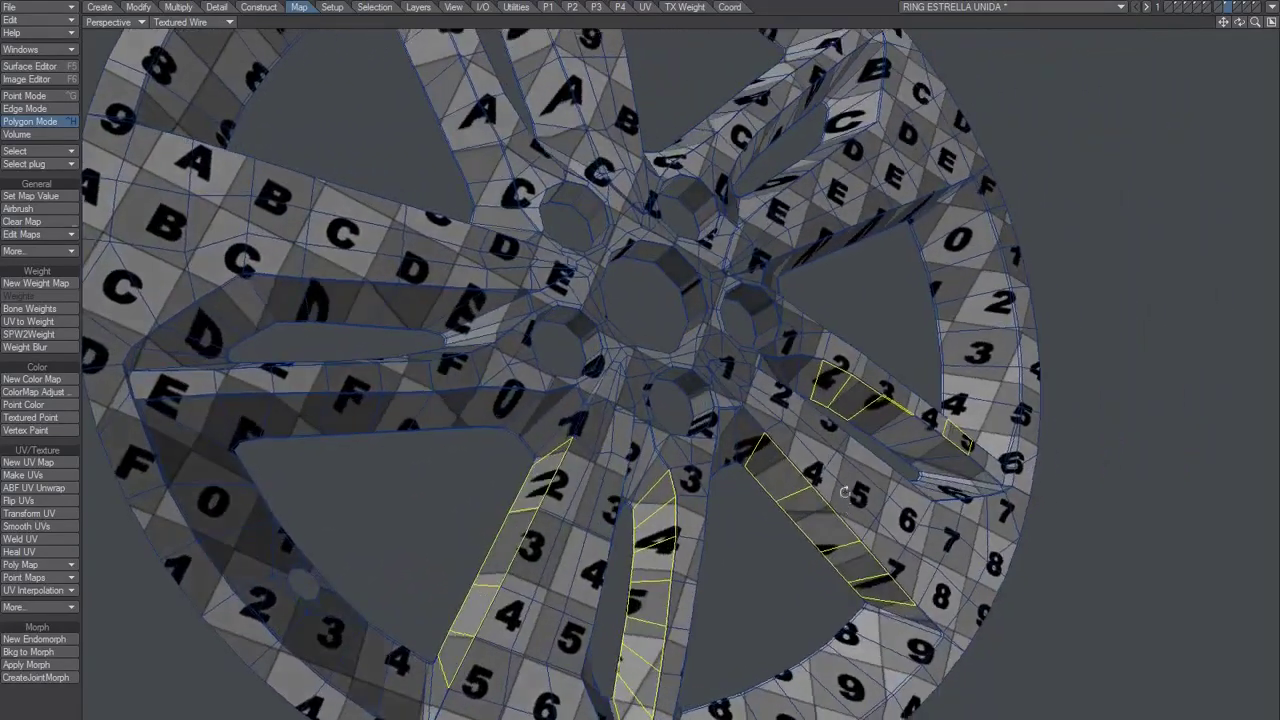
# - Restore the four-viewport layout and clear the polygon selection
pyautogui.click(1272, 7)
pyautogui.click(1163, 20)
pyautogui.click(1271, 21)
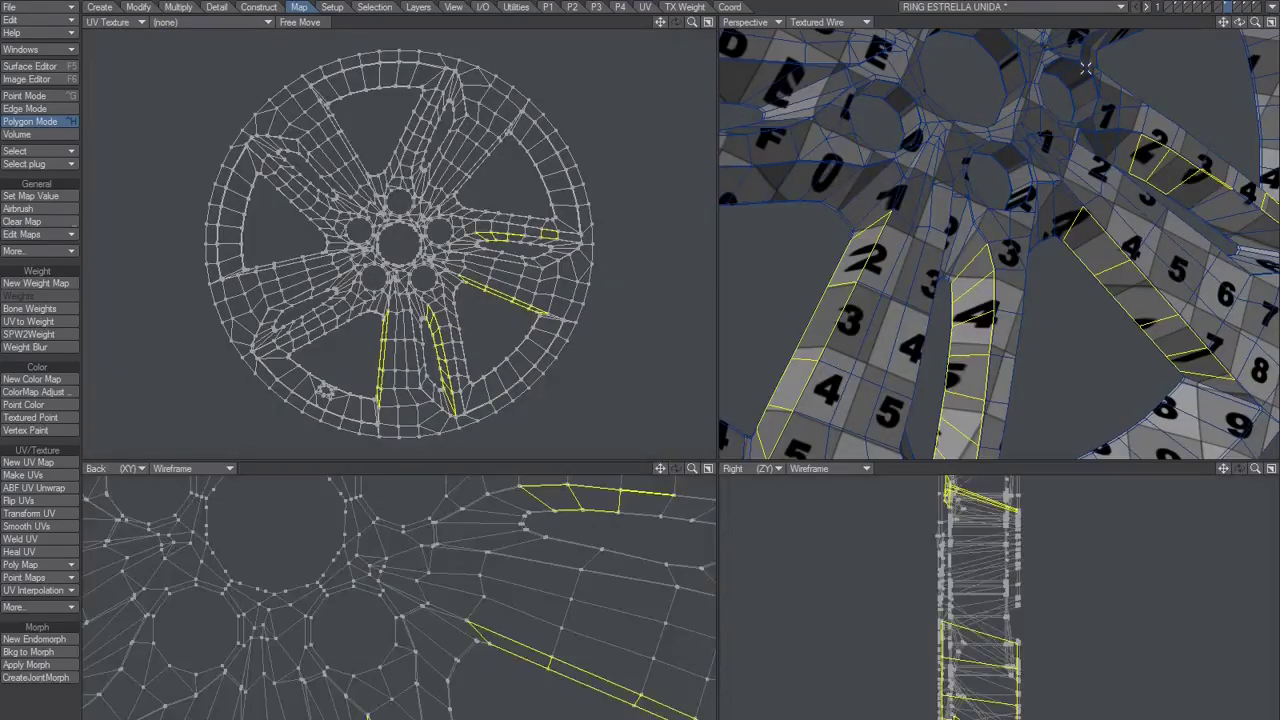
pyautogui.keyDown('alt'); pyautogui.moveTo(1018, 327); pyautogui.dragTo(985, 272); pyautogui.keyUp('alt')
pyautogui.scroll(5, 990, 274)
pyautogui.press('/')
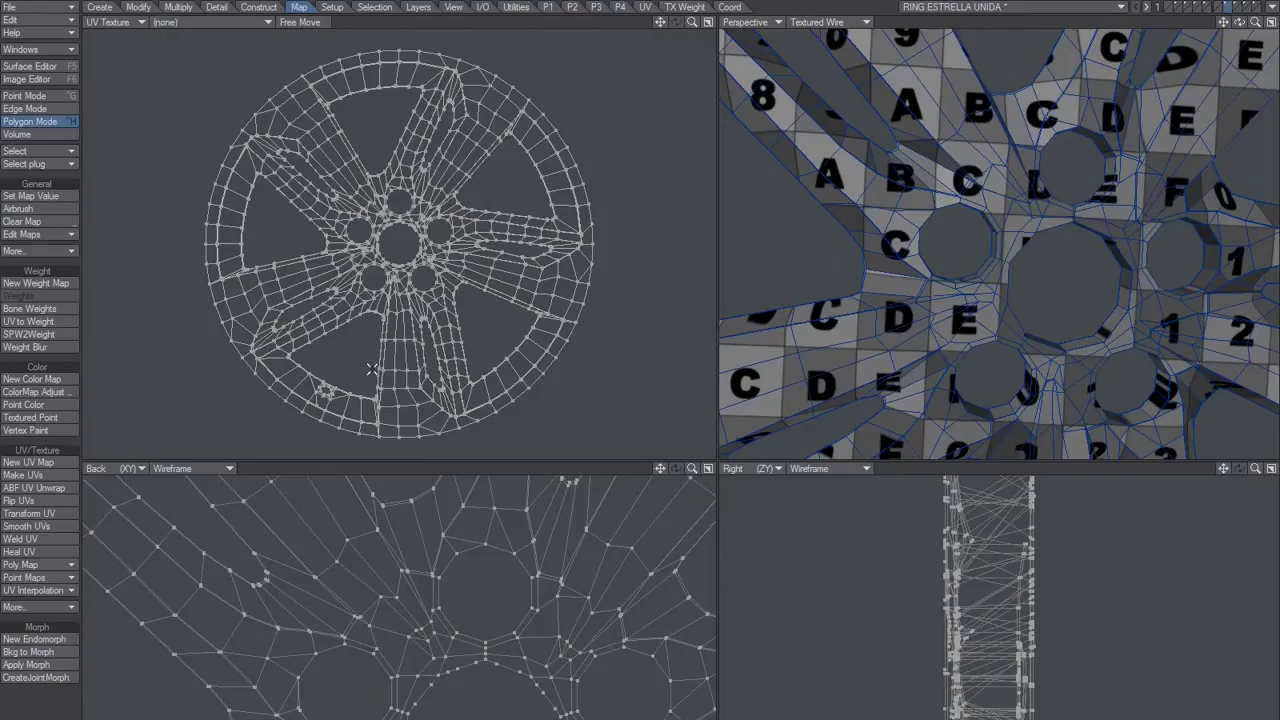
# - Select the connected border polygons around the wheel's lower-left triangular opening and inspect them in the fitted views
pyautogui.click(328, 333)
pyautogui.press(']')
pyautogui.hotkey('shift', 'a')
pyautogui.keyDown('alt'); pyautogui.moveTo(1043, 312); pyautogui.dragTo(1078, 144); pyautogui.keyUp('alt')
pyautogui.keyDown('alt'); pyautogui.moveTo(1088, 193); pyautogui.dragTo(1029, 223); pyautogui.keyUp('alt')
pyautogui.scroll(-1, 500, 251)
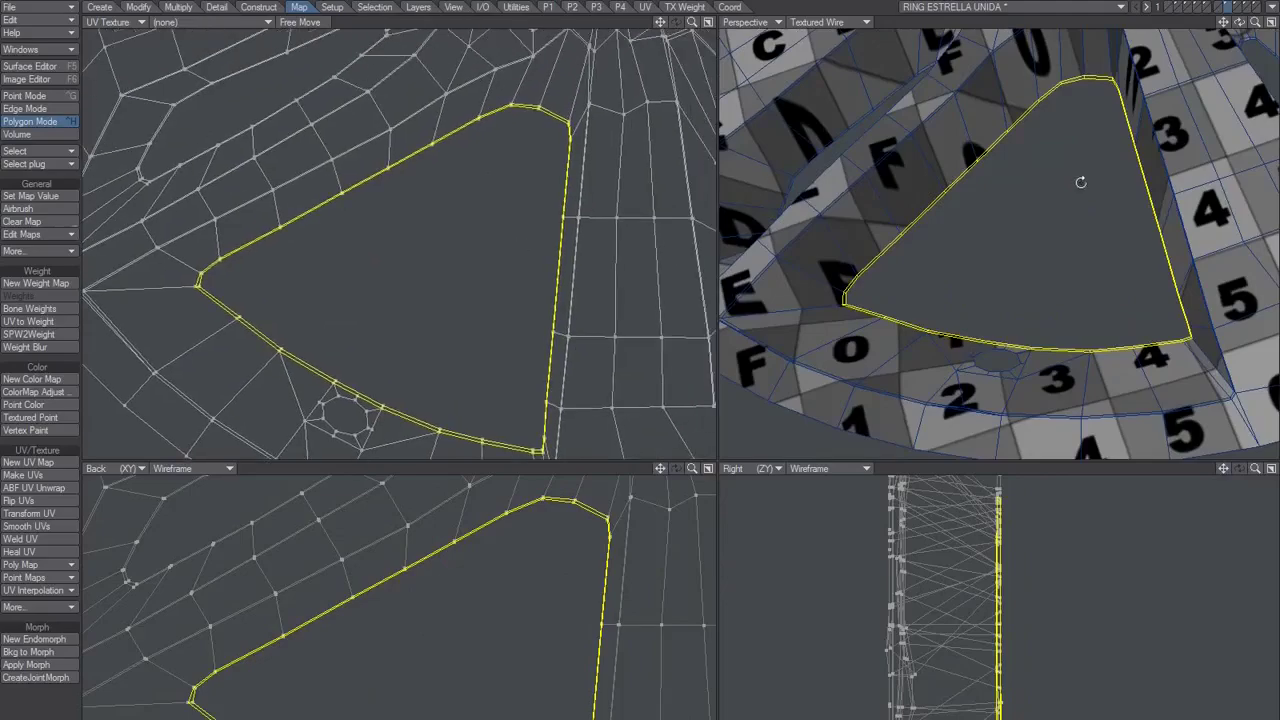
pyautogui.keyDown('alt'); pyautogui.moveTo(1082, 182); pyautogui.dragTo(1098, 136); pyautogui.keyUp('alt')
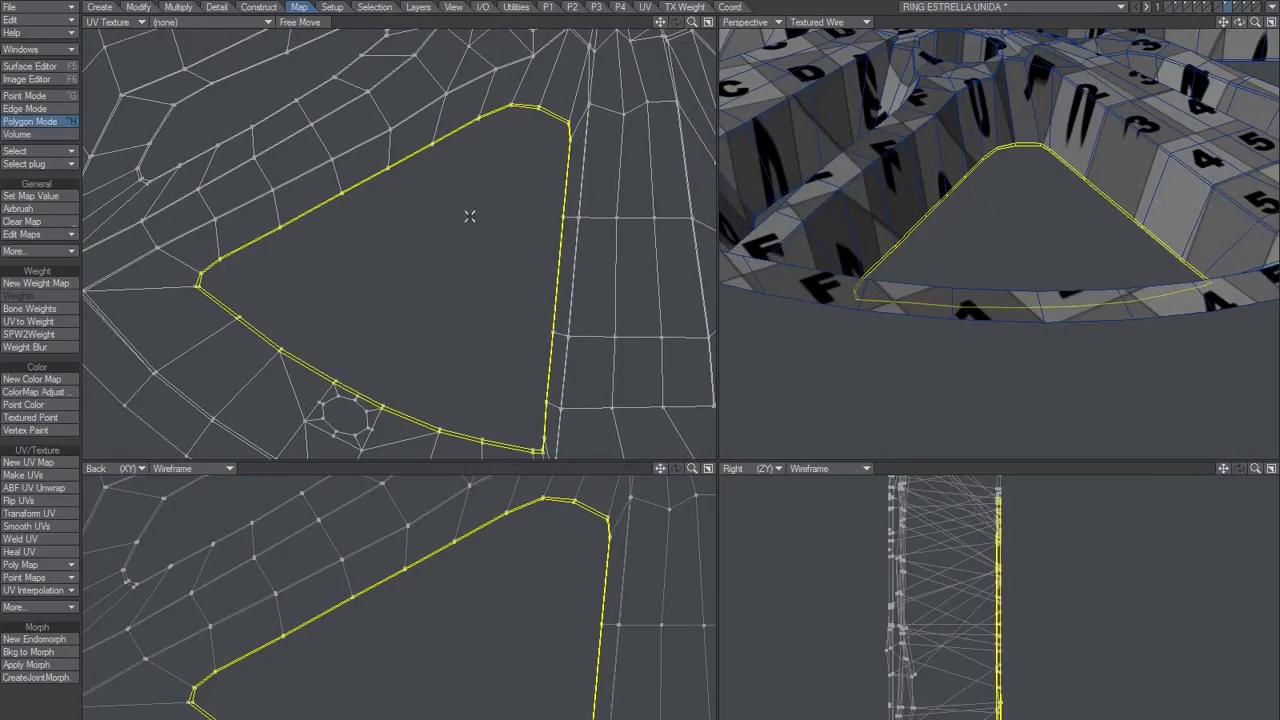
pyautogui.keyDown('alt'); pyautogui.moveTo(768, 182); pyautogui.dragTo(967, 171); pyautogui.keyUp('alt')
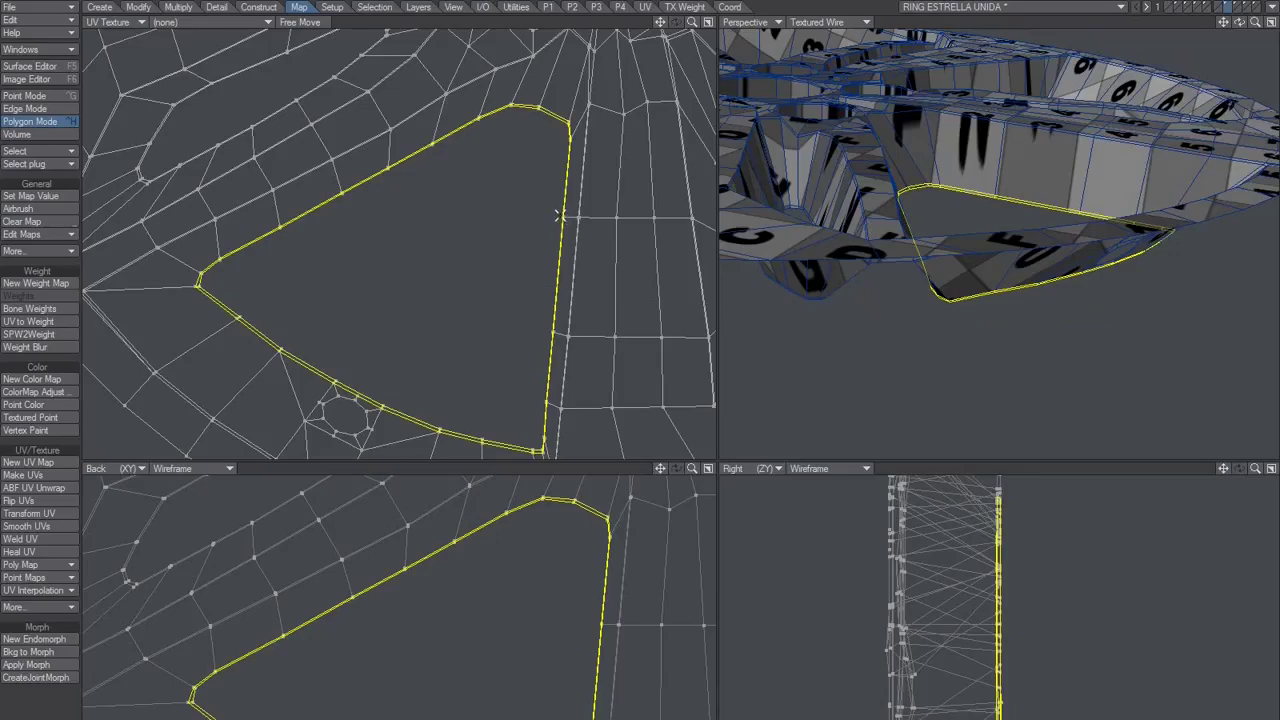
# - Try to move only a few border polygons along one side of the opening in the UV map, and undo the change
pyautogui.press('/')
pyautogui.moveTo(960, 184)
pyautogui.mouseDown()
pyautogui.moveTo(964, 195)
pyautogui.moveTo(1000, 170)
pyautogui.moveTo(958, 142)
pyautogui.mouseUp()
pyautogui.click(995, 169)
pyautogui.click(1022, 198)
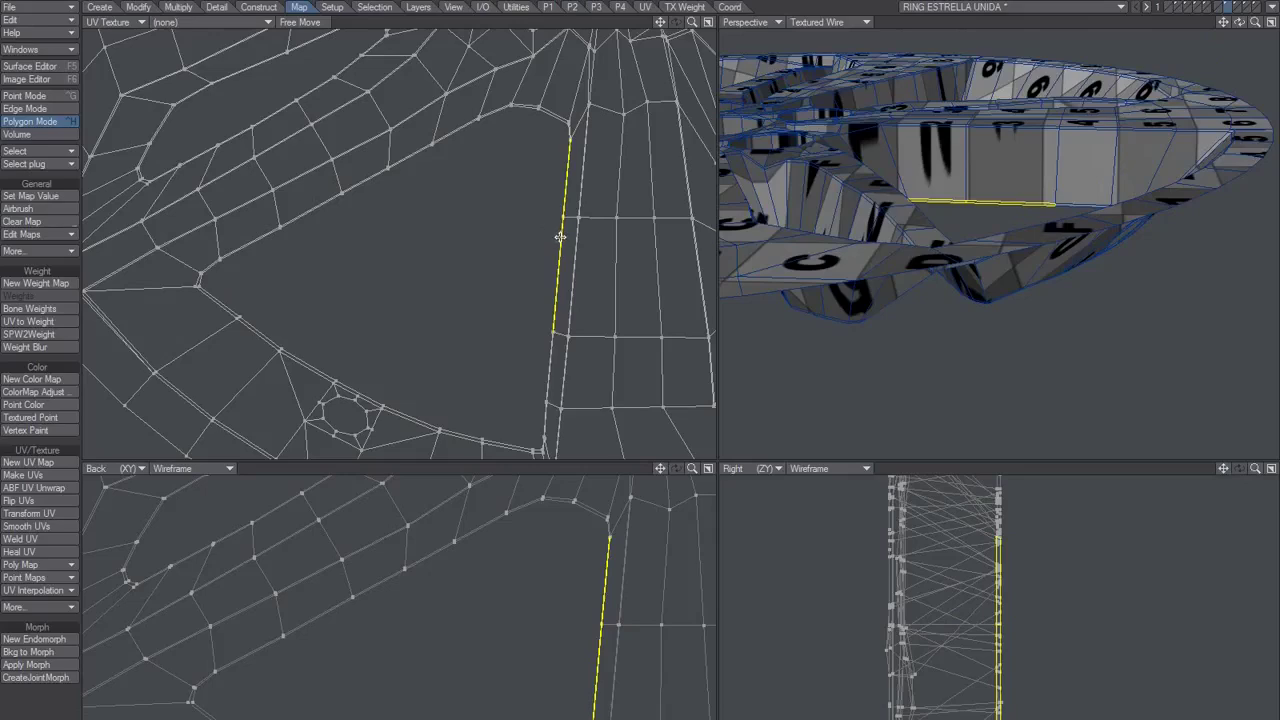
pyautogui.moveTo(560, 236); pyautogui.dragTo(529, 250)
pyautogui.keyDown('alt'); pyautogui.moveTo(990, 165); pyautogui.dragTo(958, 210); pyautogui.keyUp('alt')
pyautogui.hotkey('ctrl', 'z')
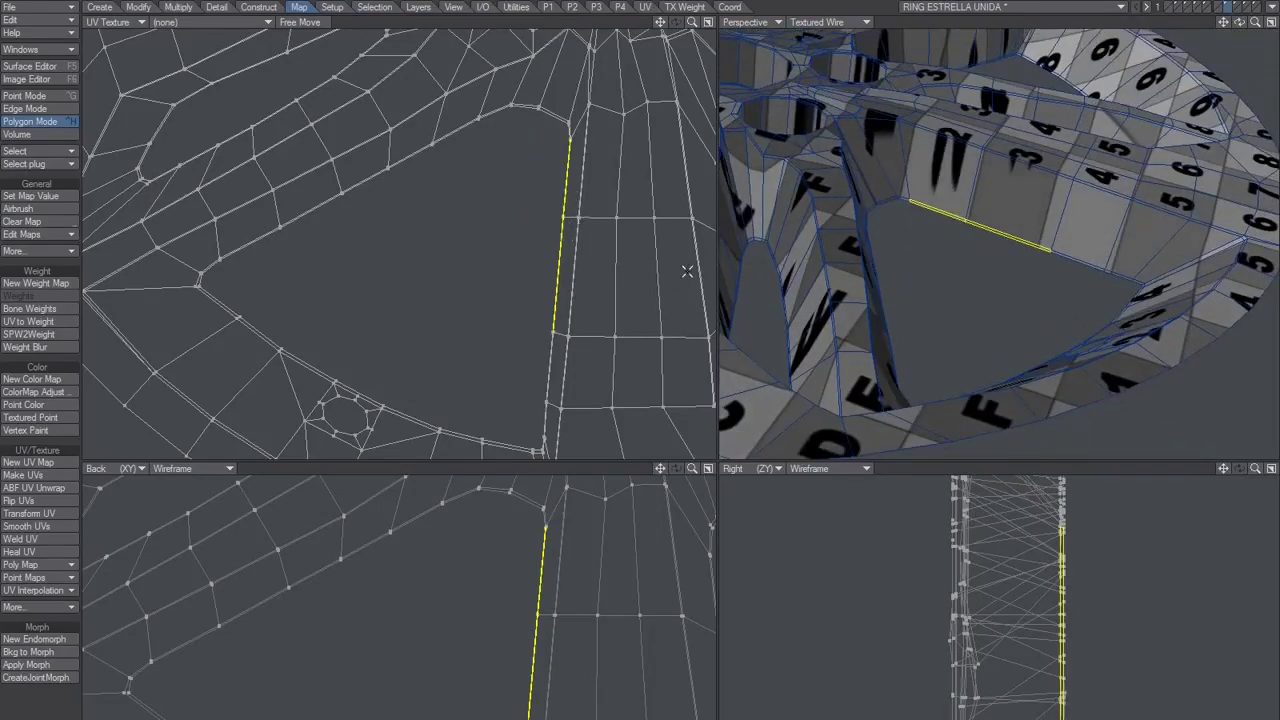
# - Reselect the opening's whole connected border, try scaling it inward in the UV map, and undo the scaling
pyautogui.hotkey('ctrl', 'l')
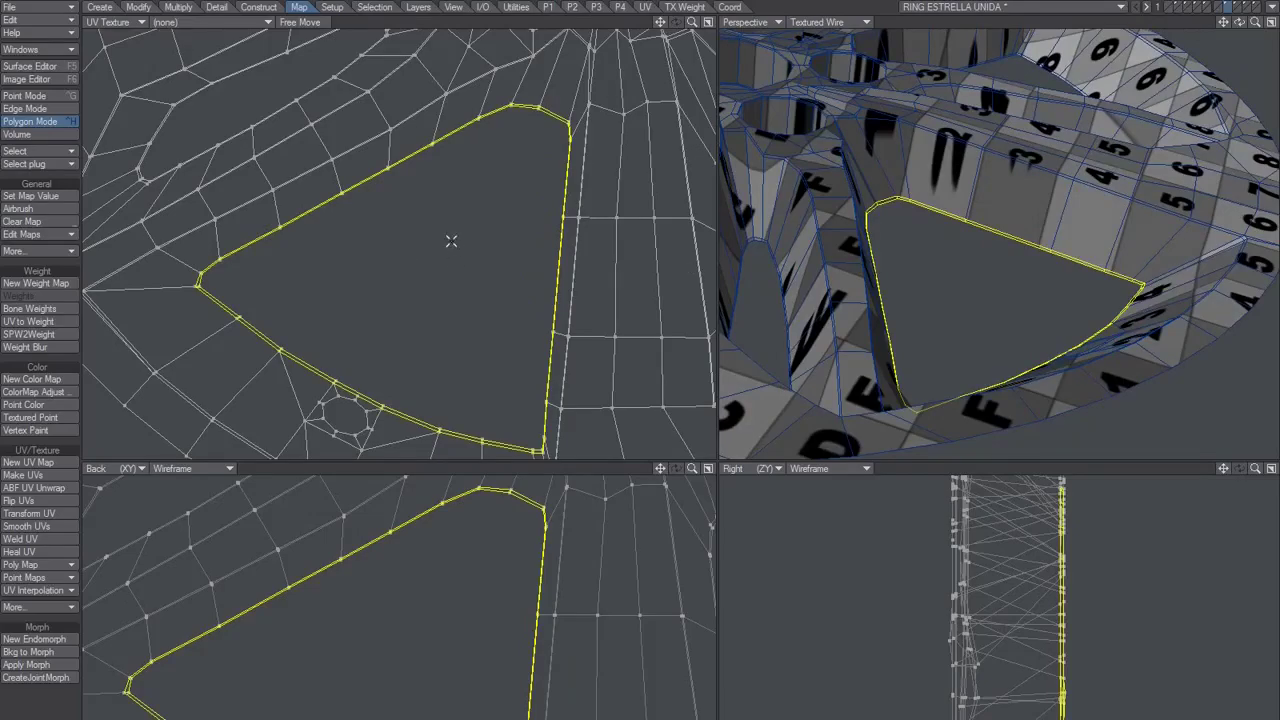
pyautogui.moveTo(495, 266); pyautogui.dragTo(444, 266)
pyautogui.keyDown('alt'); pyautogui.moveTo(1050, 216); pyautogui.dragTo(951, 223); pyautogui.keyUp('alt')
pyautogui.hotkey('ctrl', 'z')
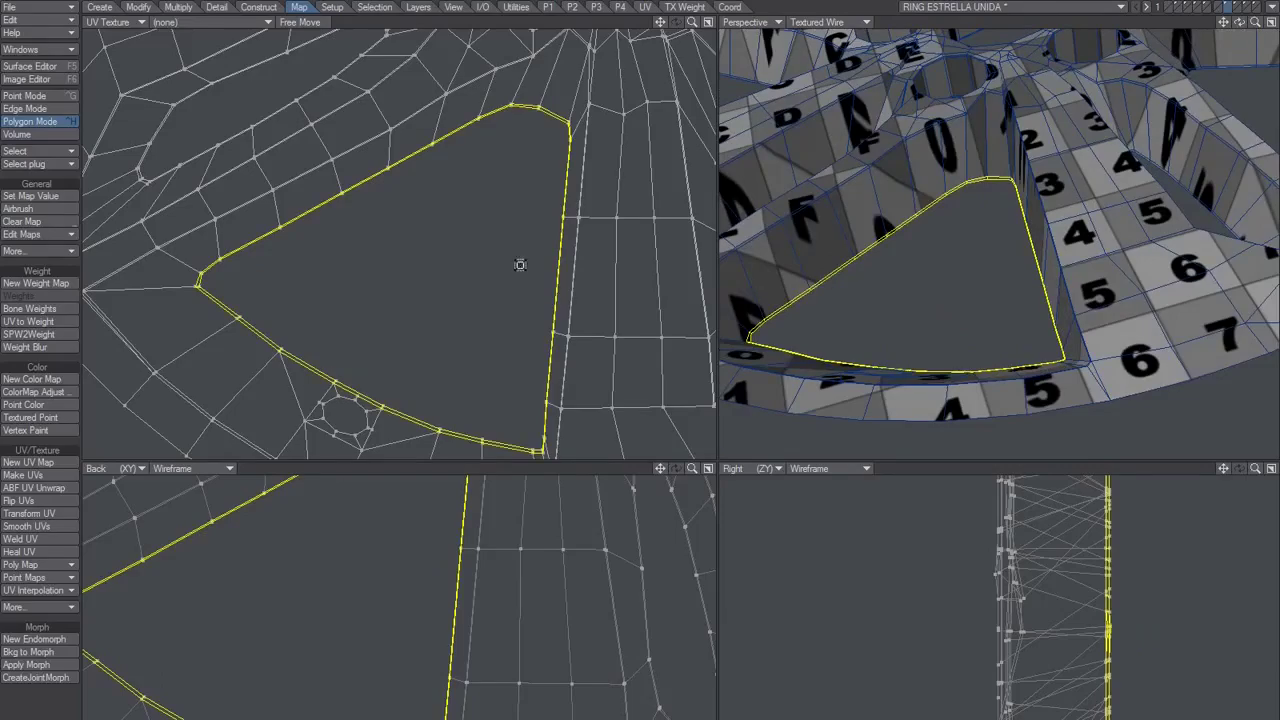
# - Scale the lower-left opening's border polygons inward in the UV map to spread out its side walls, and deselect them
pyautogui.moveTo(467, 281); pyautogui.dragTo(391, 281)
pyautogui.keyDown('alt'); pyautogui.moveTo(990, 300); pyautogui.dragTo(904, 260); pyautogui.keyUp('alt')
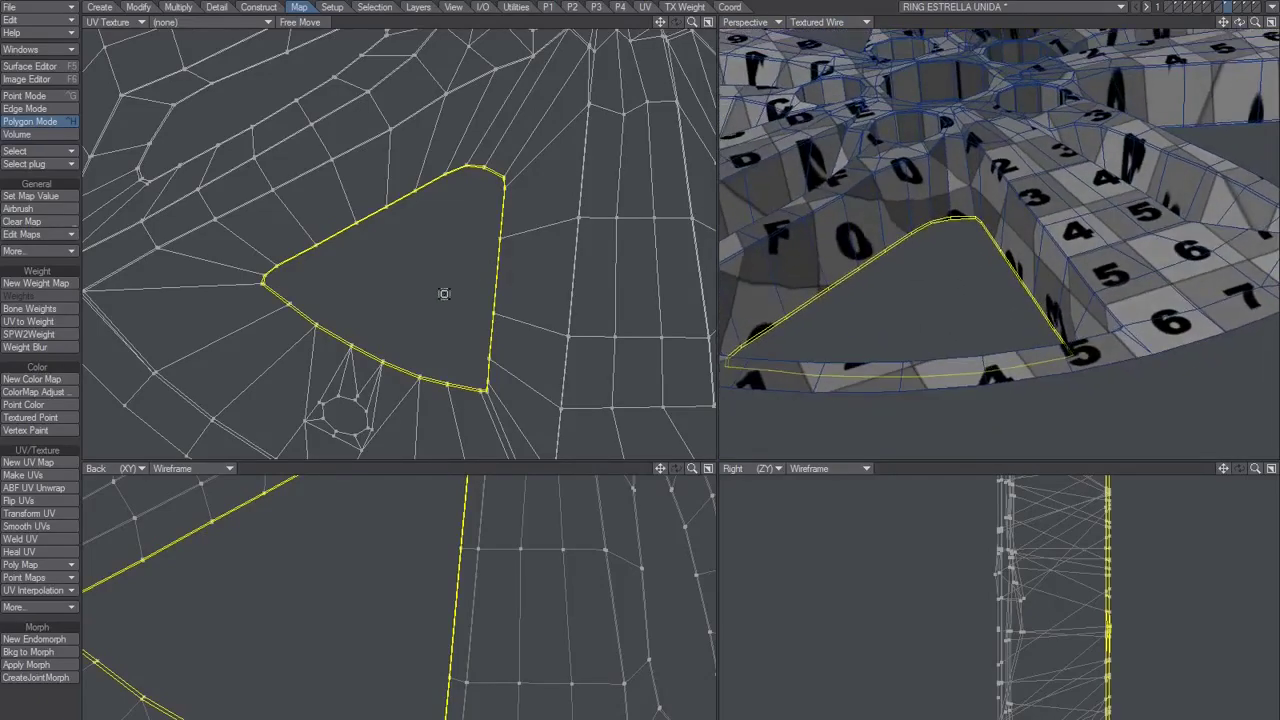
pyautogui.moveTo(444, 292); pyautogui.dragTo(395, 267)
pyautogui.keyDown('alt'); pyautogui.moveTo(938, 292); pyautogui.dragTo(984, 287); pyautogui.keyUp('alt')
pyautogui.keyDown('alt'); pyautogui.moveTo(478, 261); pyautogui.dragTo(509, 328); pyautogui.keyUp('alt')
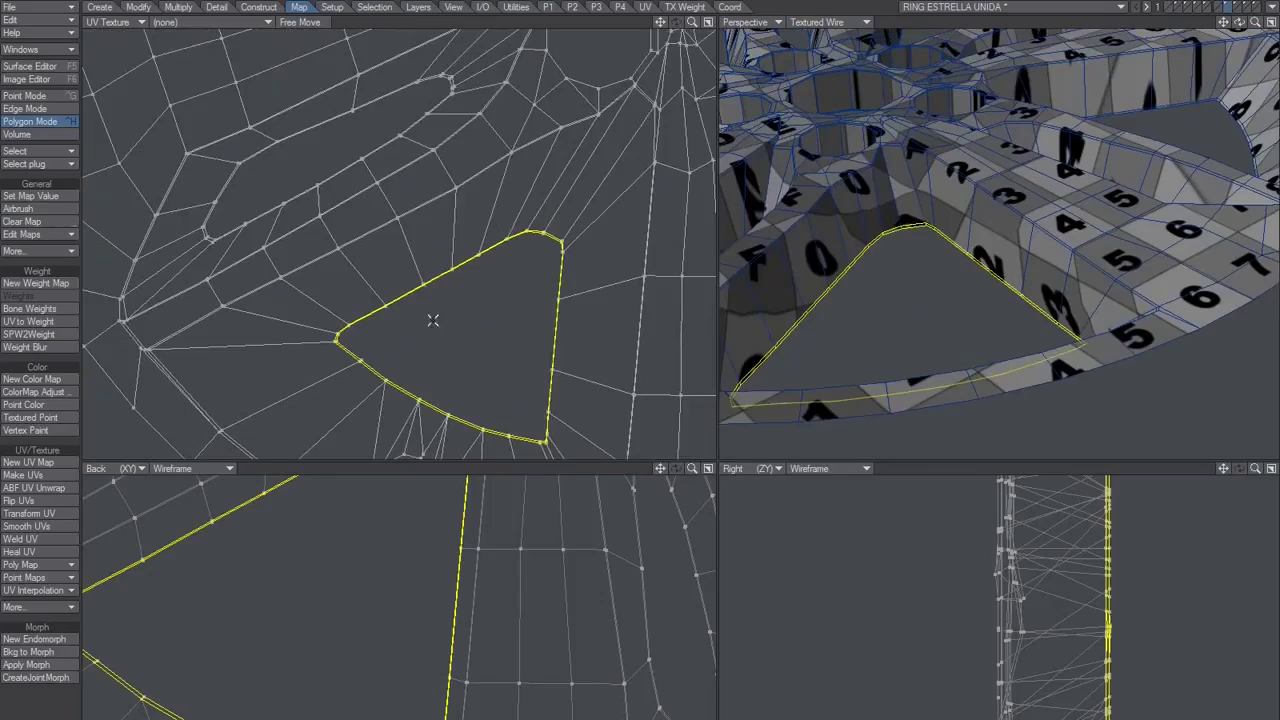
pyautogui.click(71, 688)
# - Select the connected border of the narrow slot in the adjacent spoke, scale it inward in the UV map, and deselect it
pyautogui.keyDown('alt'); pyautogui.moveTo(420, 280); pyautogui.dragTo(451, 429); pyautogui.keyUp('alt')
pyautogui.keyDown('alt'); pyautogui.moveTo(396, 254); pyautogui.dragTo(453, 249); pyautogui.keyUp('alt')
pyautogui.moveTo(401, 308)
pyautogui.mouseDown()
pyautogui.moveTo(458, 281)
pyautogui.moveTo(442, 271)
pyautogui.mouseUp()
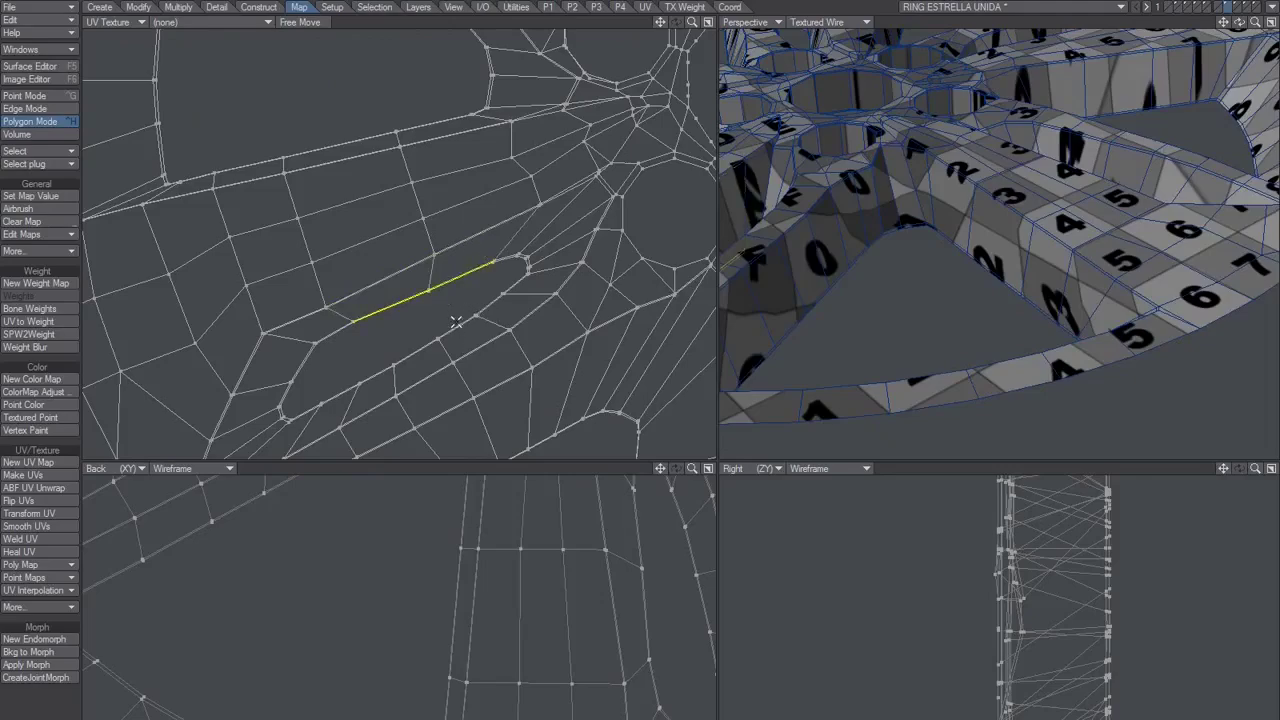
pyautogui.press(']')
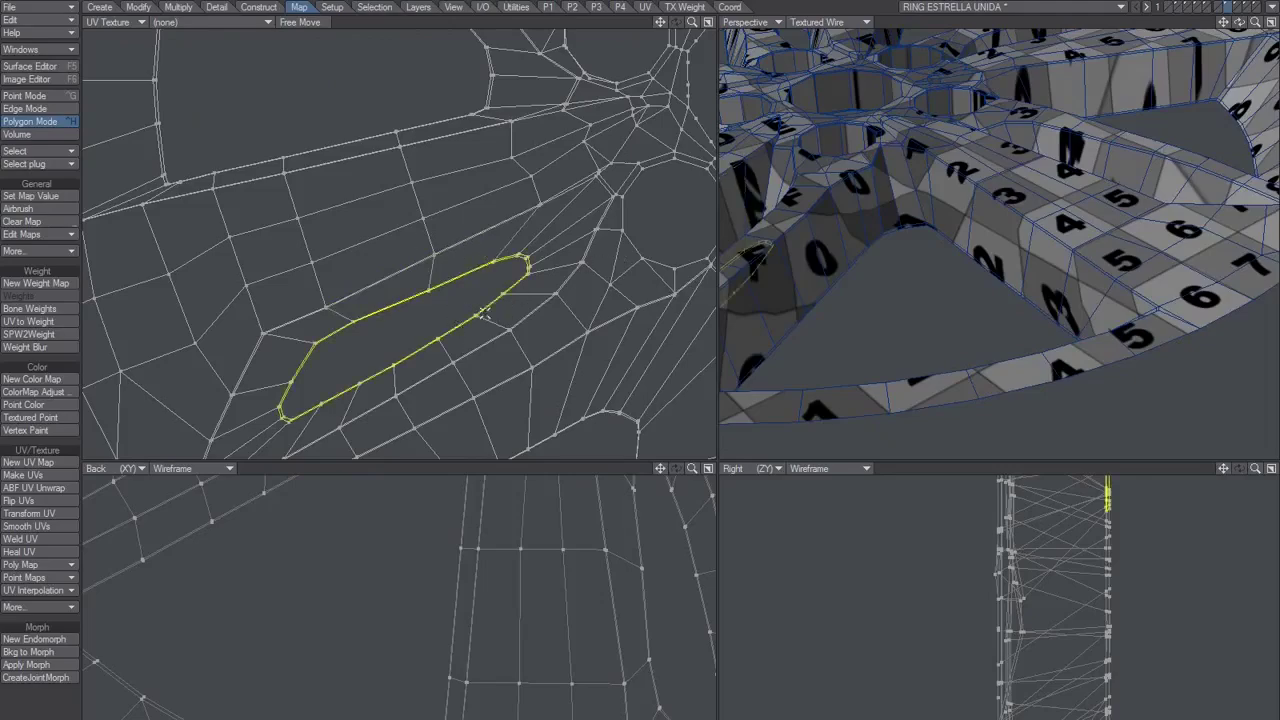
pyautogui.keyDown('alt'); pyautogui.moveTo(483, 316); pyautogui.dragTo(468, 287); pyautogui.keyUp('alt')
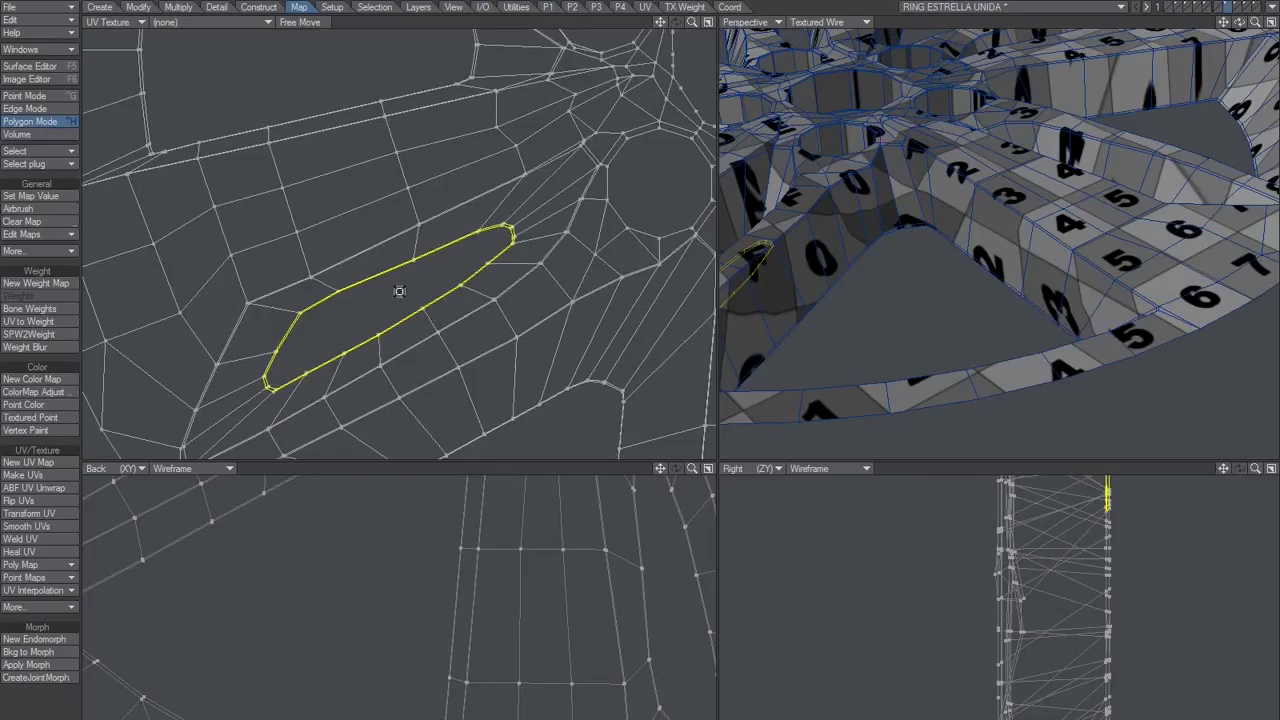
pyautogui.moveTo(399, 295); pyautogui.dragTo(352, 295)
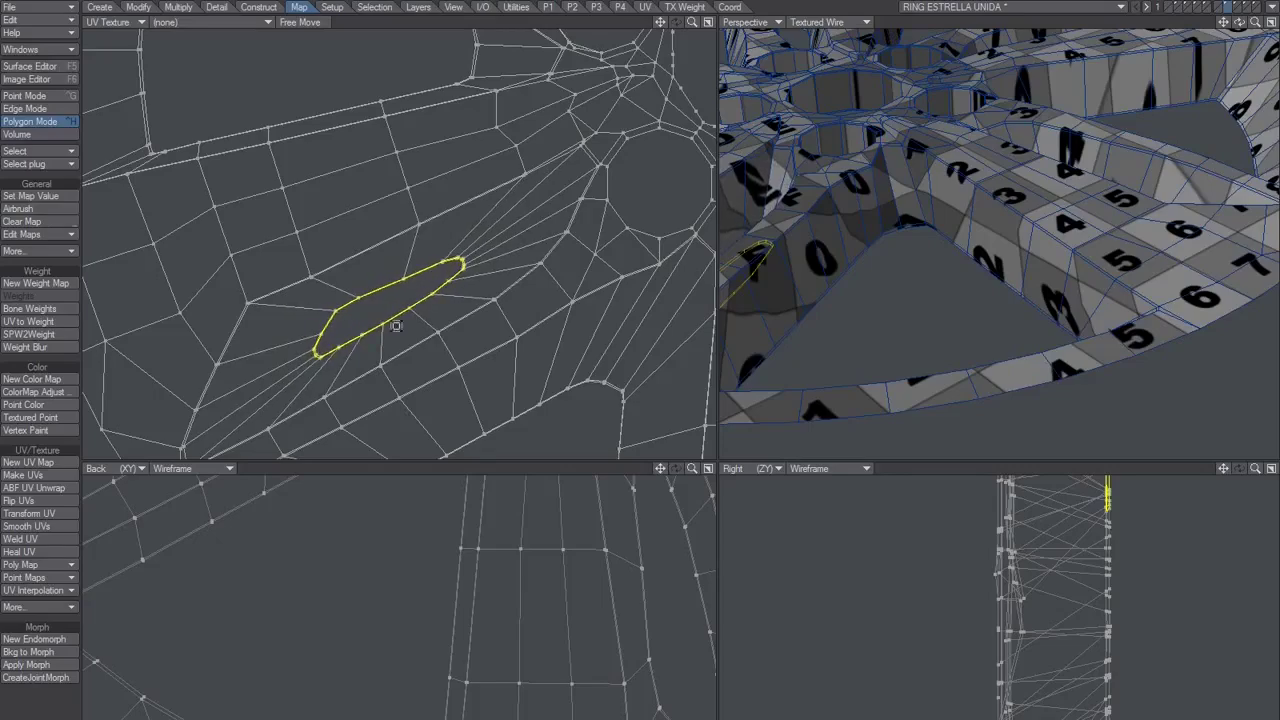
pyautogui.press('/')
# - Select the connected border of the wheel's left triangular opening and scale it inward in the UV map
pyautogui.keyDown('alt'); pyautogui.moveTo(408, 66); pyautogui.dragTo(372, 242); pyautogui.keyUp('alt')
pyautogui.moveTo(397, 164)
pyautogui.mouseDown()
pyautogui.moveTo(477, 184)
pyautogui.moveTo(435, 224)
pyautogui.mouseUp()
pyautogui.press(']')
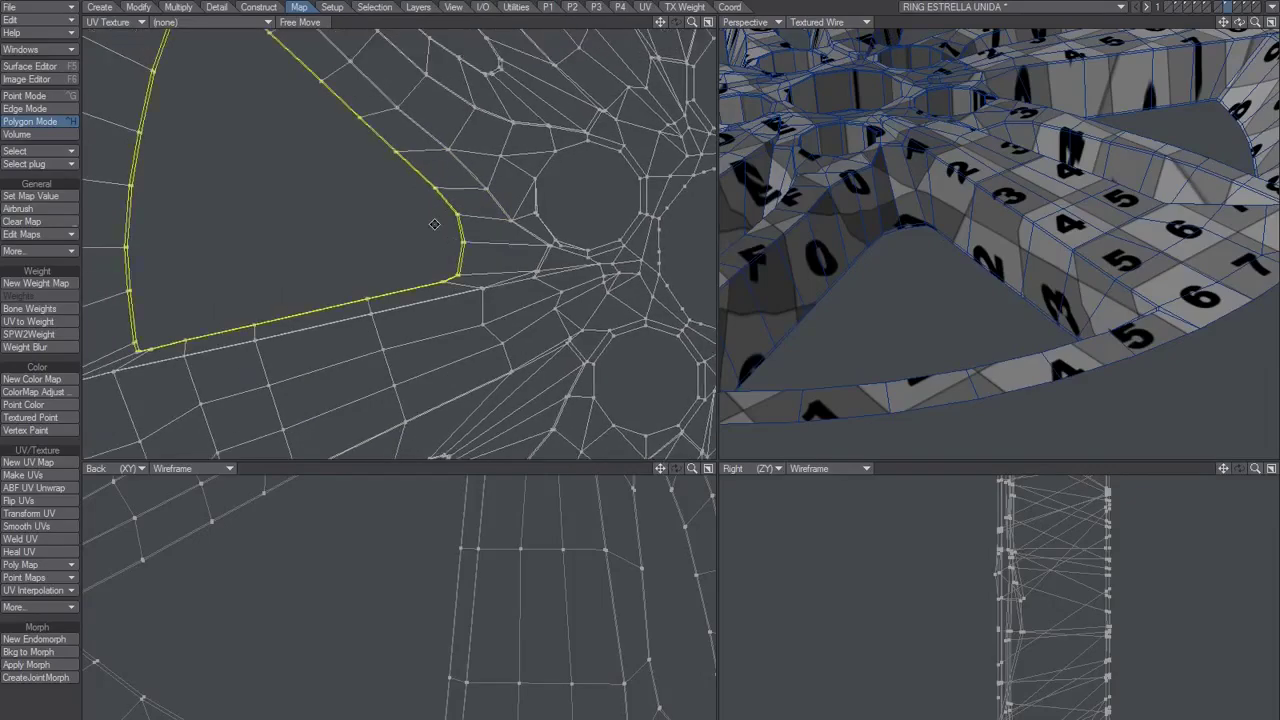
pyautogui.moveTo(295, 163); pyautogui.dragTo(255, 163)
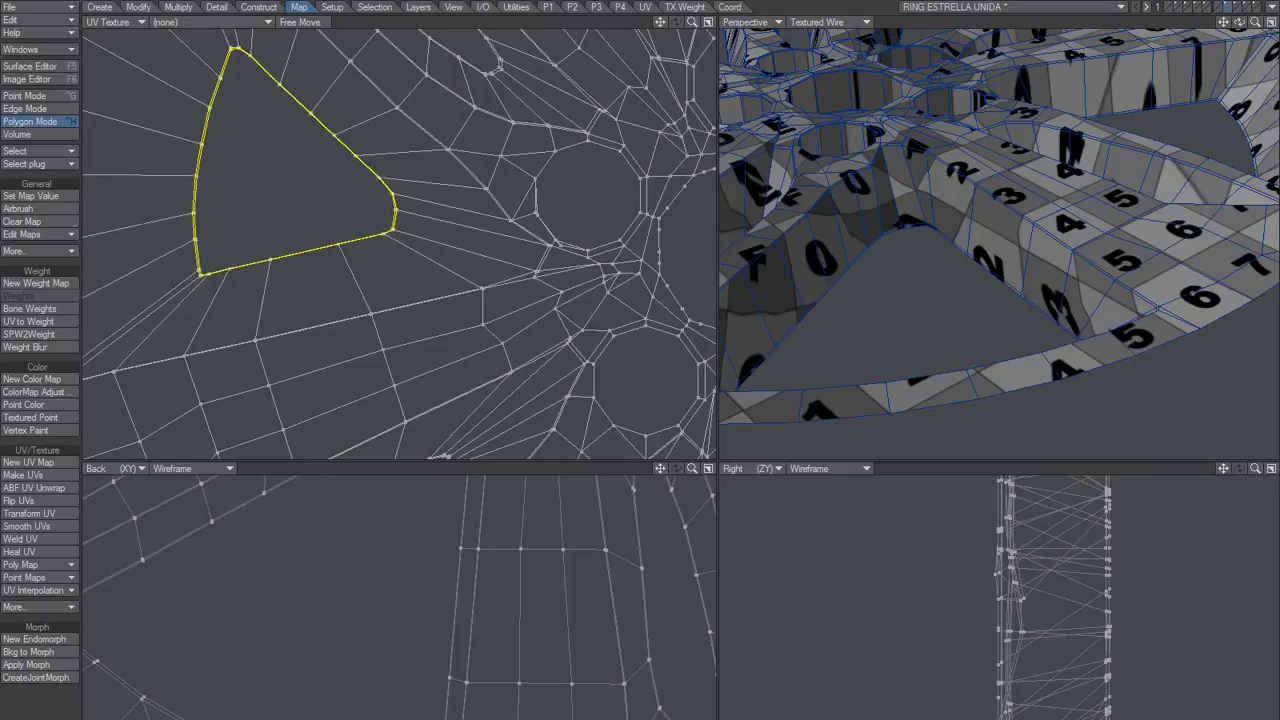
# - Deselect the left opening's border, scale the connected border of the upper-left spoke's narrow slot inward in the UV map, and deselect it
pyautogui.keyDown('alt'); pyautogui.moveTo(377, 173); pyautogui.dragTo(334, 327); pyautogui.keyUp('alt')
pyautogui.press('/')
pyautogui.keyDown('alt'); pyautogui.moveTo(380, 194); pyautogui.dragTo(317, 347); pyautogui.keyUp('alt')
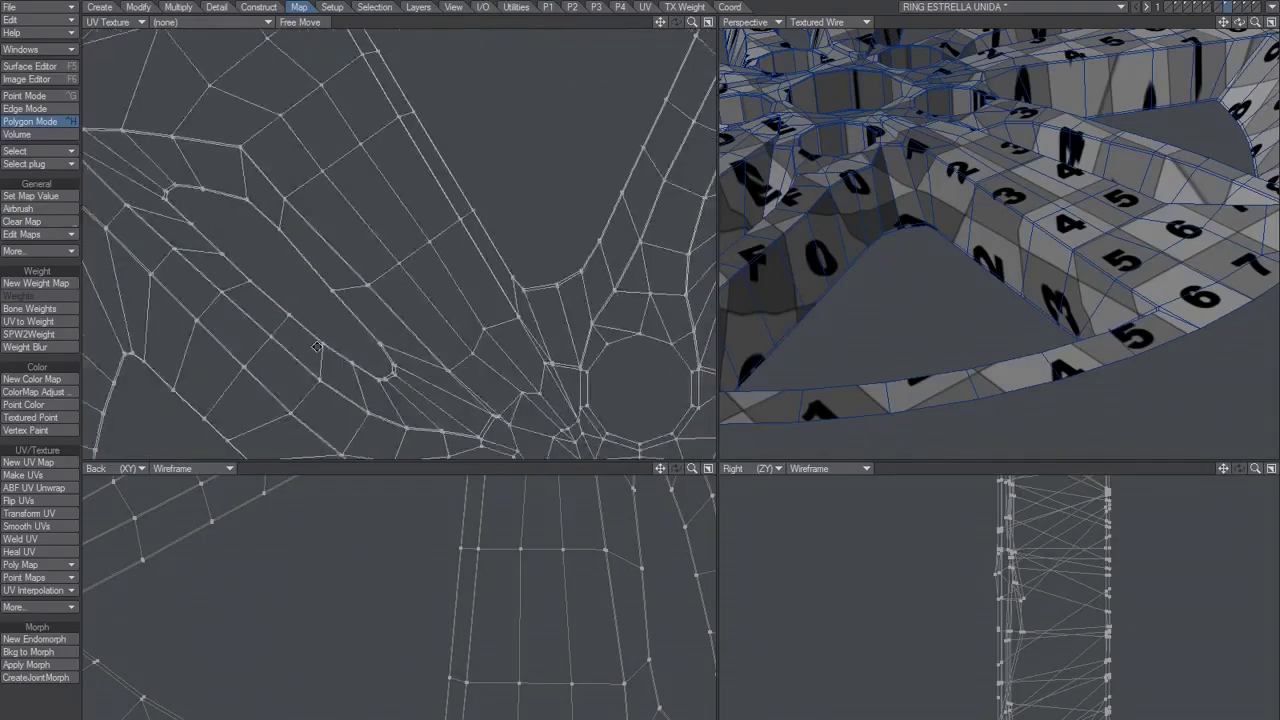
pyautogui.moveTo(285, 210)
pyautogui.mouseDown(button='right')
pyautogui.moveTo(342, 310)
pyautogui.moveTo(351, 271)
pyautogui.moveTo(380, 287)
pyautogui.mouseUp(button='right')
pyautogui.moveTo(279, 282); pyautogui.dragTo(239, 282)
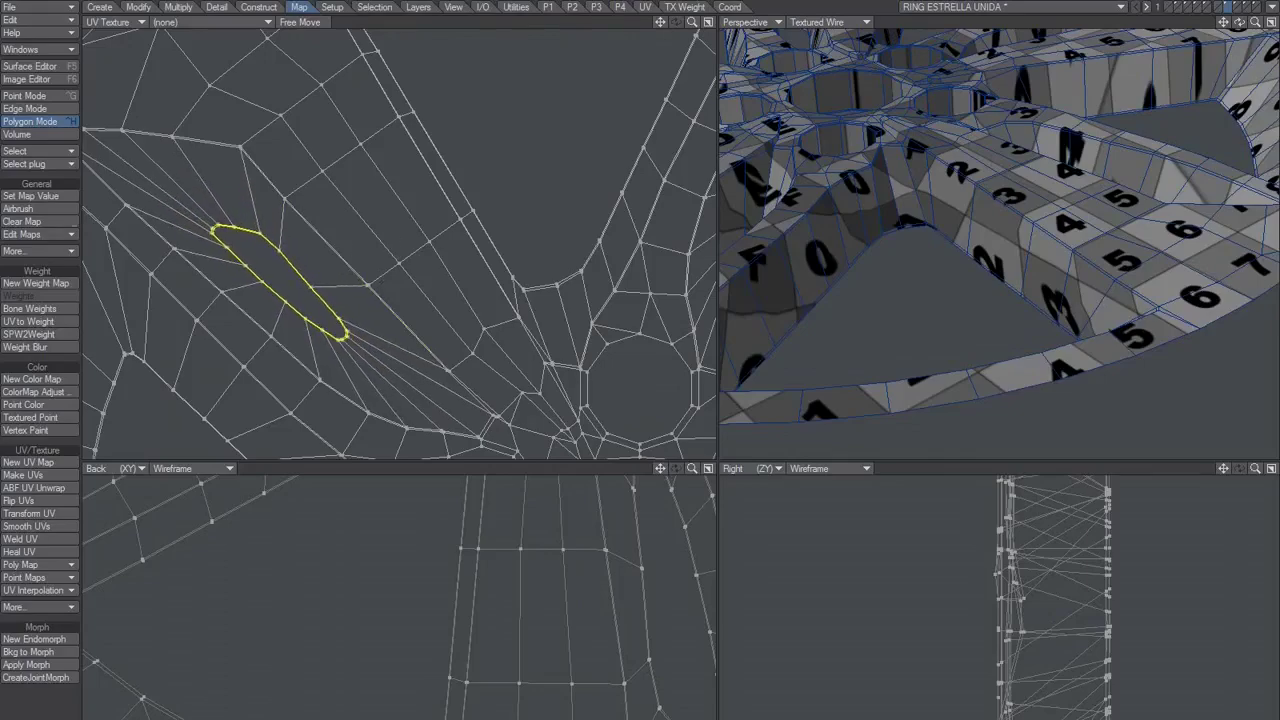
pyautogui.press('/')
# - Select the connected border of the wheel's top triangular opening, scale it inward in the UV map, and deselect it
pyautogui.keyDown('alt'); pyautogui.moveTo(581, 199); pyautogui.dragTo(585, 283); pyautogui.keyUp('alt')
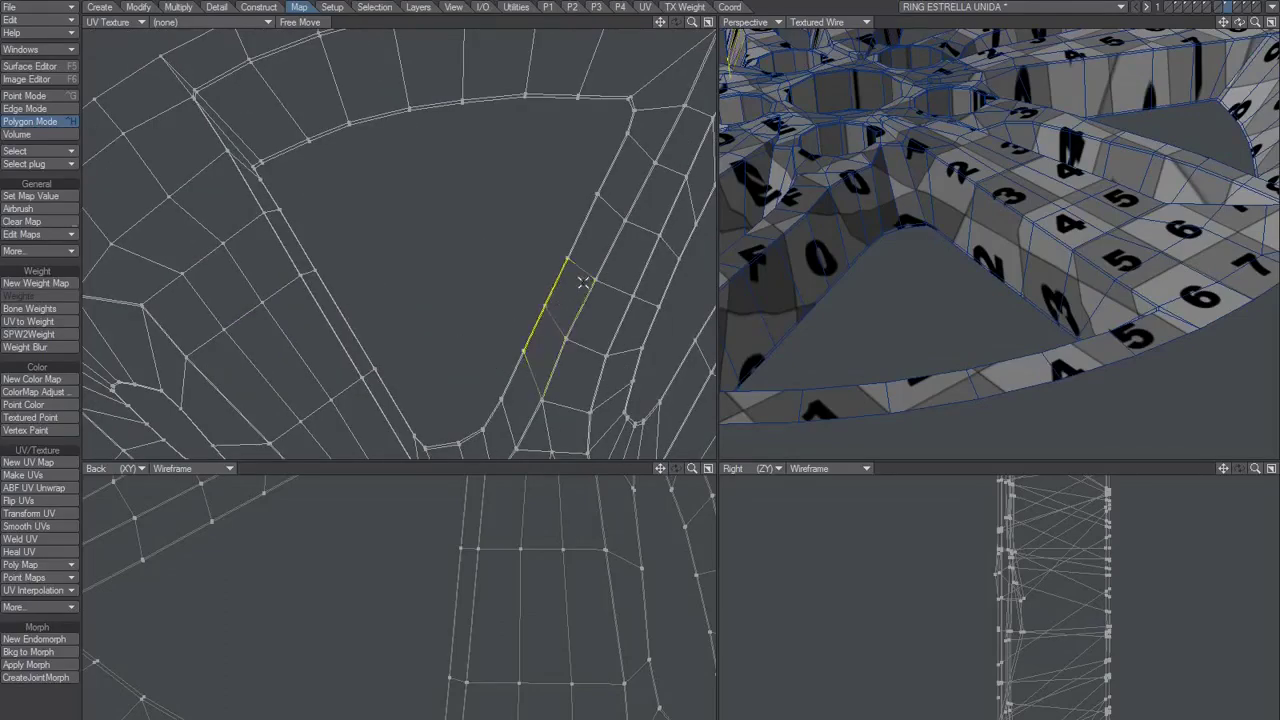
pyautogui.press(']')
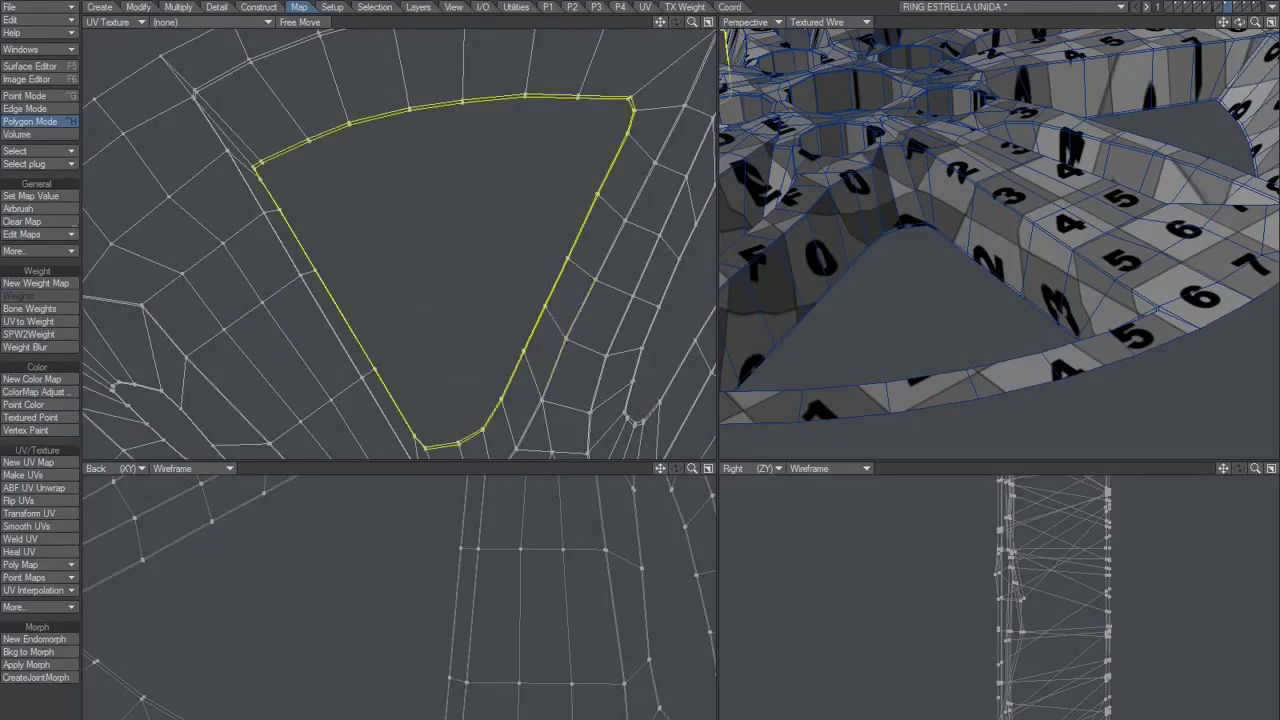
pyautogui.scroll(-3, 407, 247)
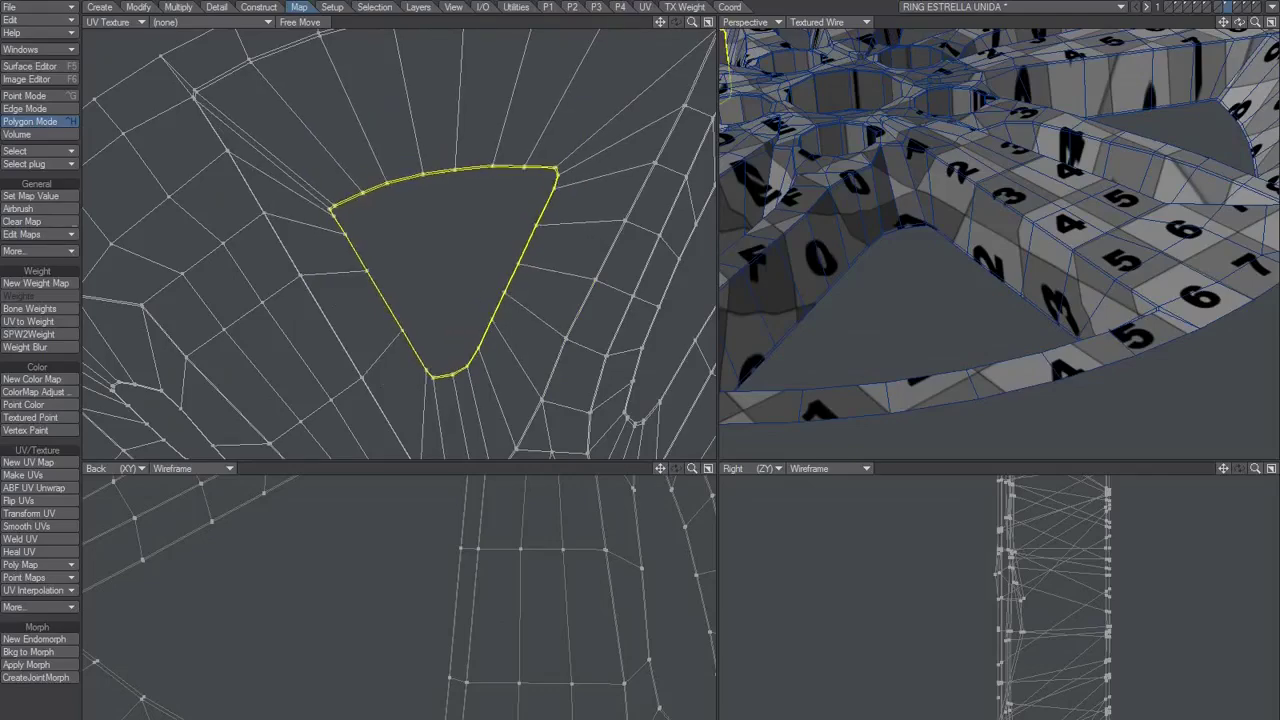
pyautogui.press('/')
# - Select the connected border of the upper-right spoke's narrow slot, scale it inward in the UV map, and deselect it
pyautogui.scroll(-2, 529, 288)
pyautogui.keyDown('alt'); pyautogui.moveTo(529, 288); pyautogui.dragTo(377, 333); pyautogui.keyUp('alt')
pyautogui.scroll(2, 425, 326)
pyautogui.click(404, 333)
pyautogui.click(402, 296)
pyautogui.press(']')
pyautogui.hotkey('shift', 'h')
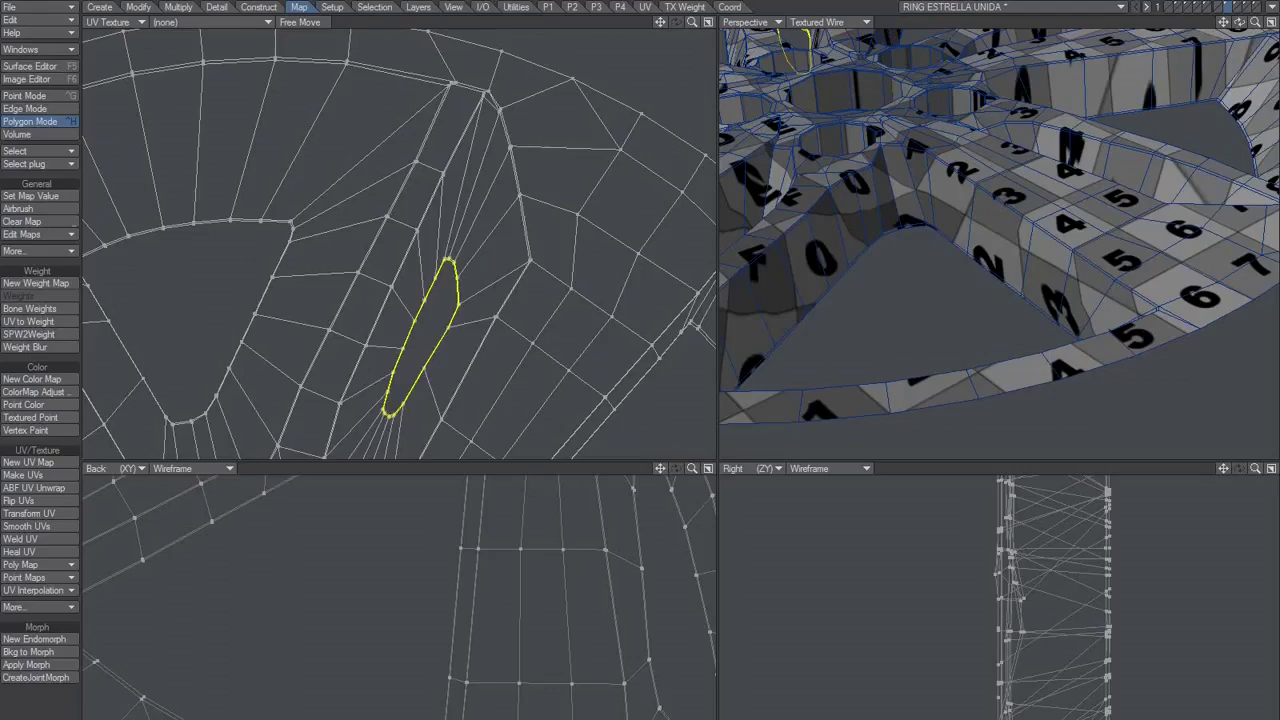
pyautogui.press('/')
# - Select the connected border of the upper-right triangular opening, scale it inward in the UV map, and deselect it
pyautogui.keyDown('alt'); pyautogui.moveTo(537, 356); pyautogui.dragTo(390, 285); pyautogui.keyUp('alt')
pyautogui.moveTo(408, 398); pyautogui.dragTo(483, 408)
pyautogui.press(']')
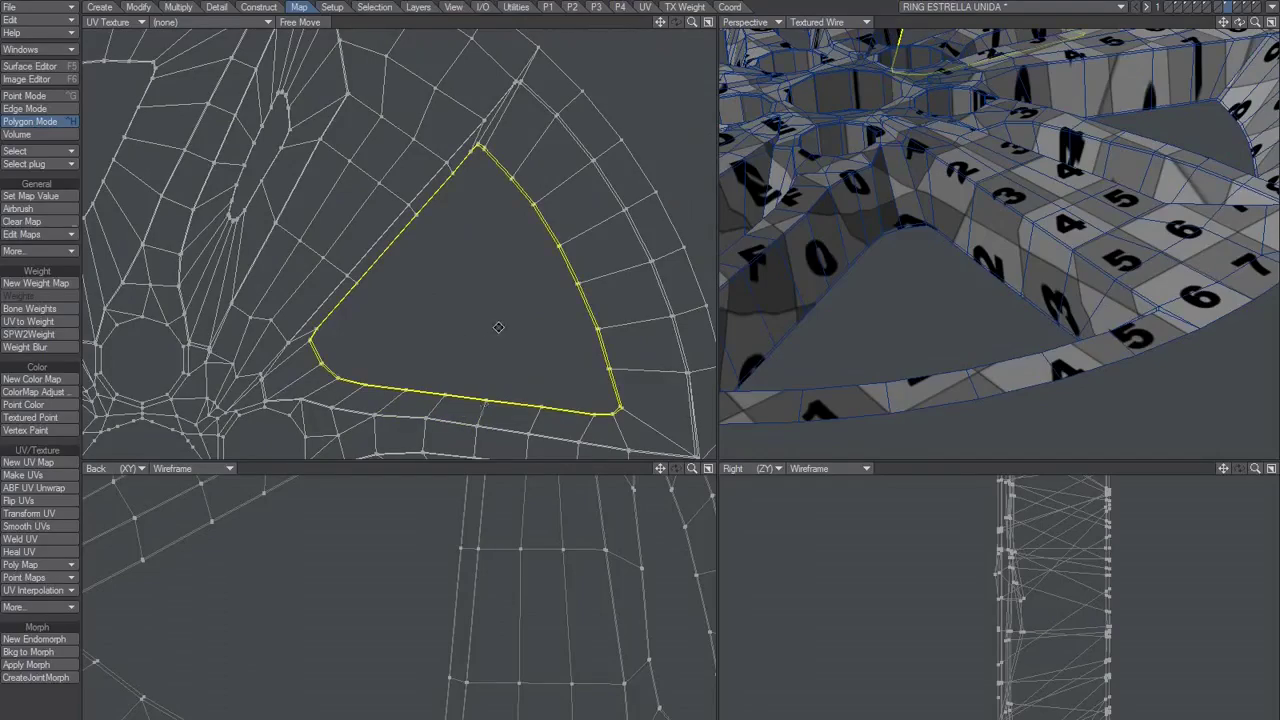
pyautogui.keyDown('alt'); pyautogui.moveTo(498, 327); pyautogui.dragTo(524, 237); pyautogui.keyUp('alt')
pyautogui.hotkey('shift', 'h')
pyautogui.click(68, 687)
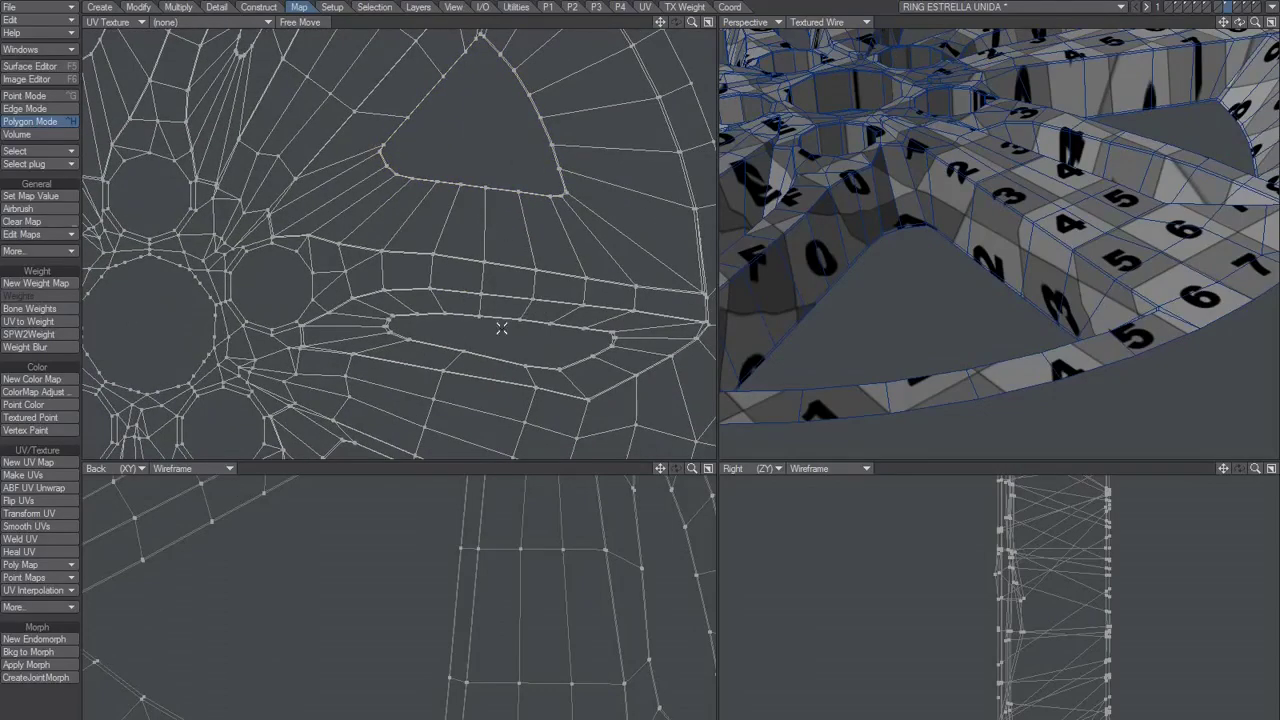
# - Select the connected border of the right spoke's narrow slot, scale it inward in the UV map, and deselect it
pyautogui.moveTo(502, 328)
pyautogui.mouseDown()
pyautogui.moveTo(484, 318)
pyautogui.moveTo(543, 324)
pyautogui.mouseUp()
pyautogui.scroll(3, 481, 313)
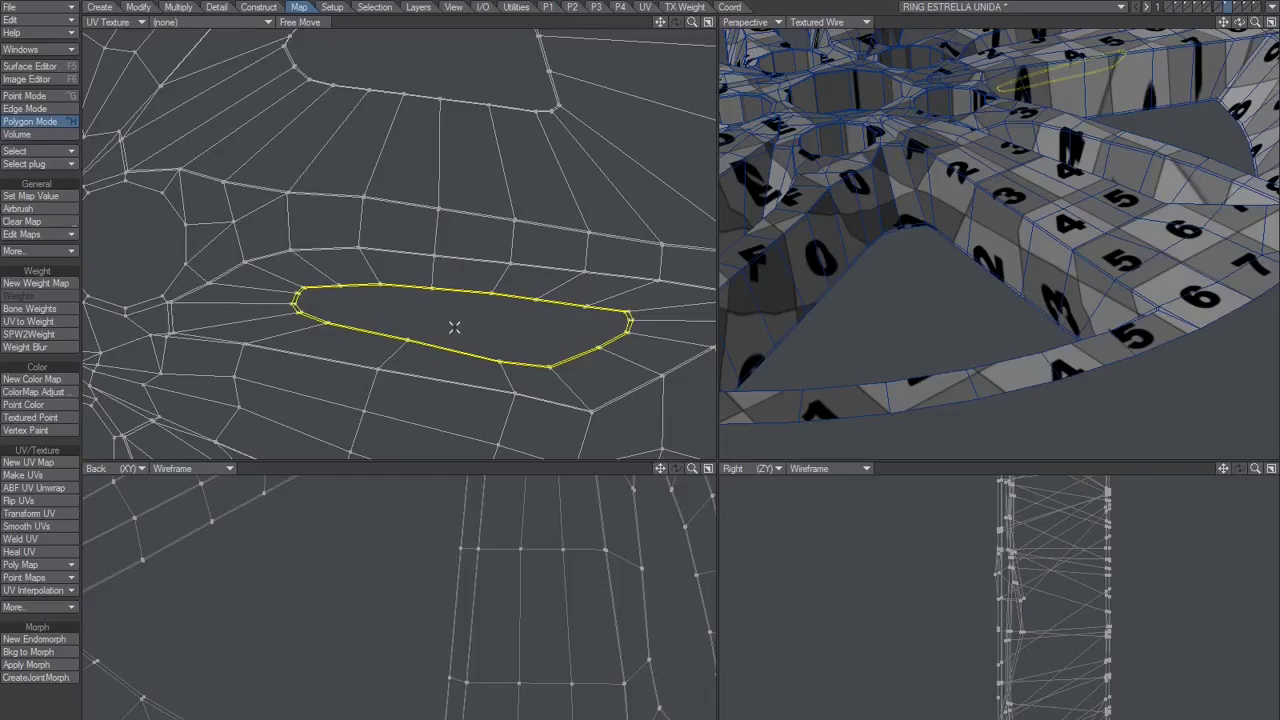
pyautogui.moveTo(491, 329); pyautogui.dragTo(430, 330)
pyautogui.keyDown('alt'); pyautogui.moveTo(484, 258); pyautogui.dragTo(514, 160); pyautogui.keyUp('alt')
pyautogui.scroll(-2, 514, 160)
pyautogui.keyDown('alt'); pyautogui.moveTo(519, 322); pyautogui.dragTo(517, 228); pyautogui.keyUp('alt')
pyautogui.press('/')
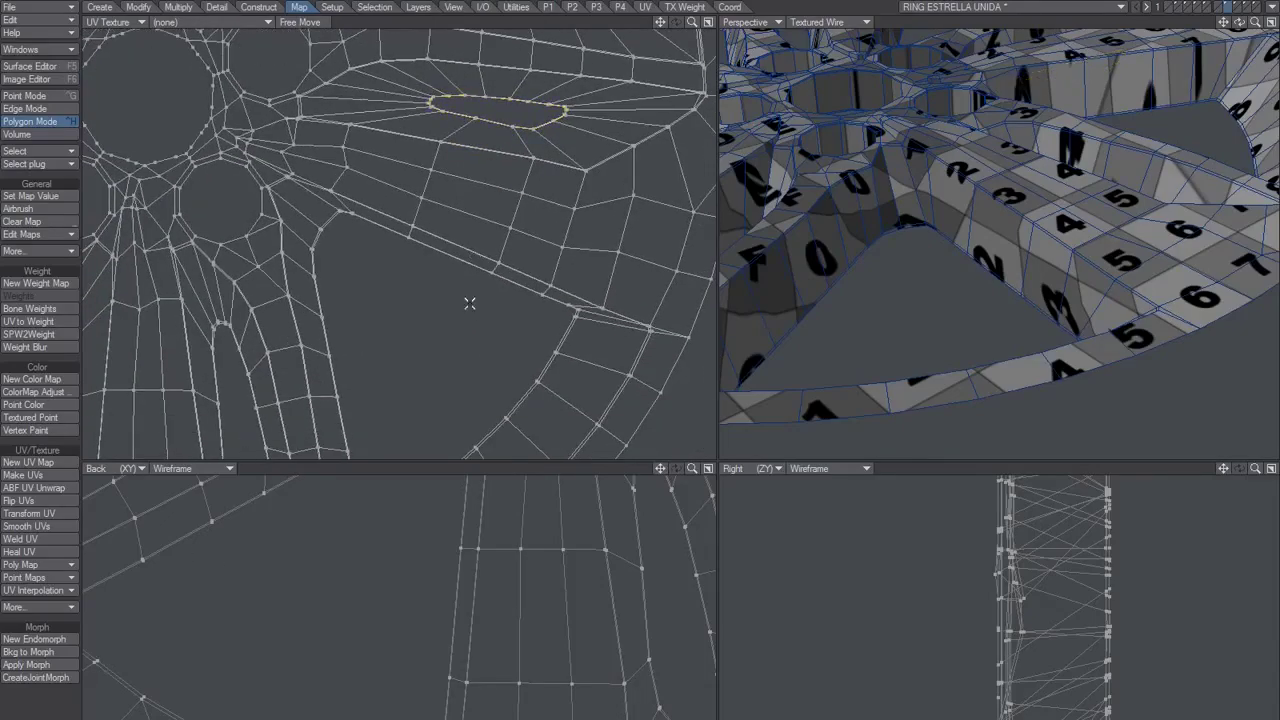
# - Select the connected border of the lower-right triangular opening, scale it inward in the UV map, and deselect it
pyautogui.keyDown('alt'); pyautogui.moveTo(454, 343); pyautogui.dragTo(472, 286); pyautogui.keyUp('alt')
pyautogui.click(349, 322)
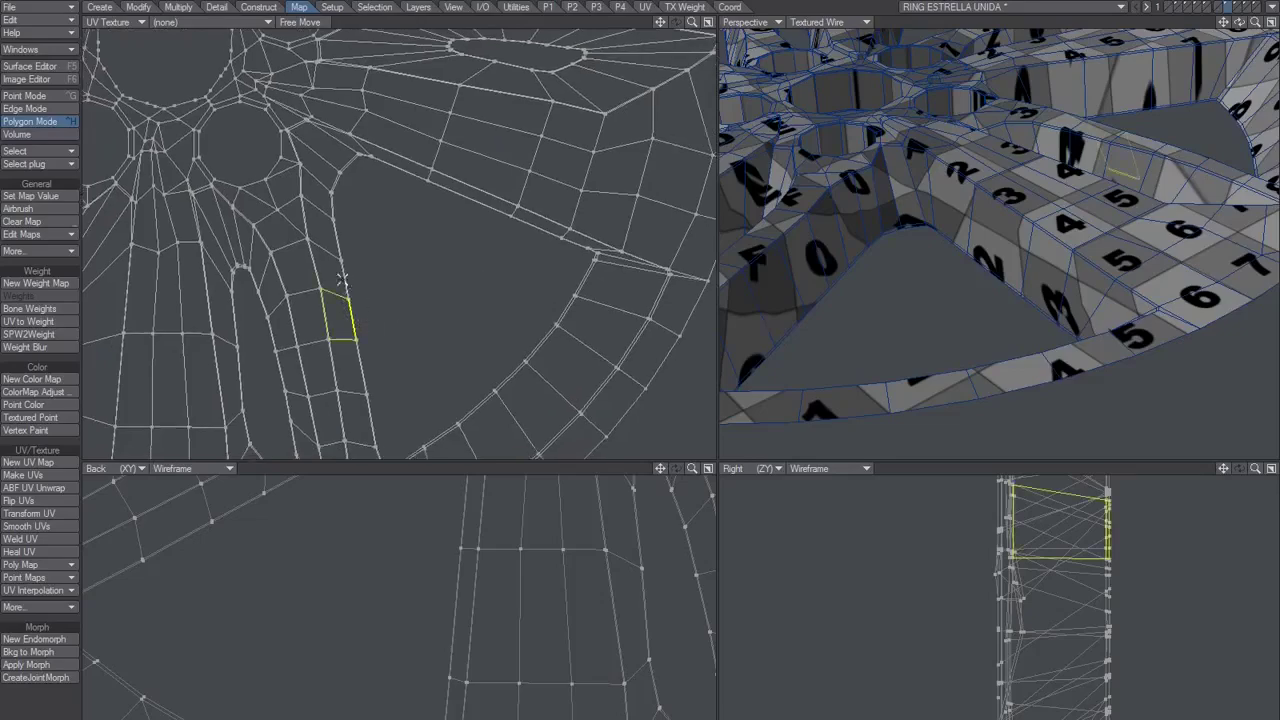
pyautogui.moveTo(341, 278); pyautogui.dragTo(340, 327)
pyautogui.click(356, 366)
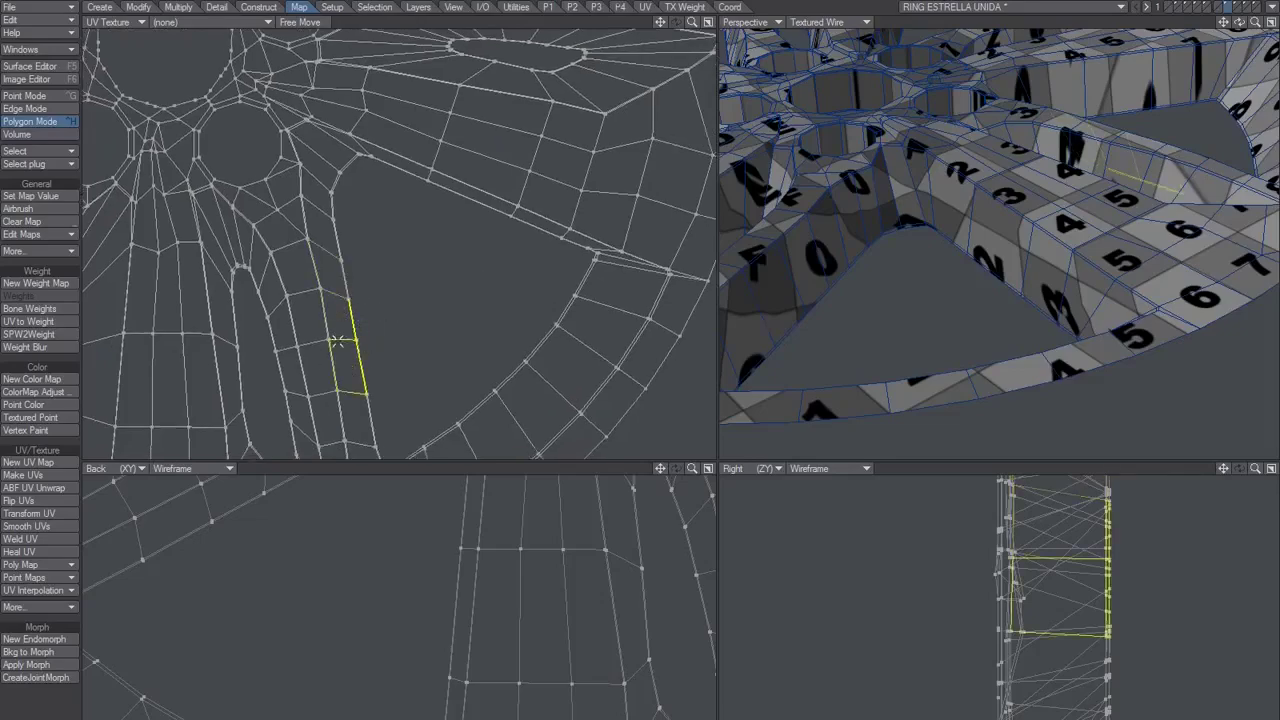
pyautogui.press('l')
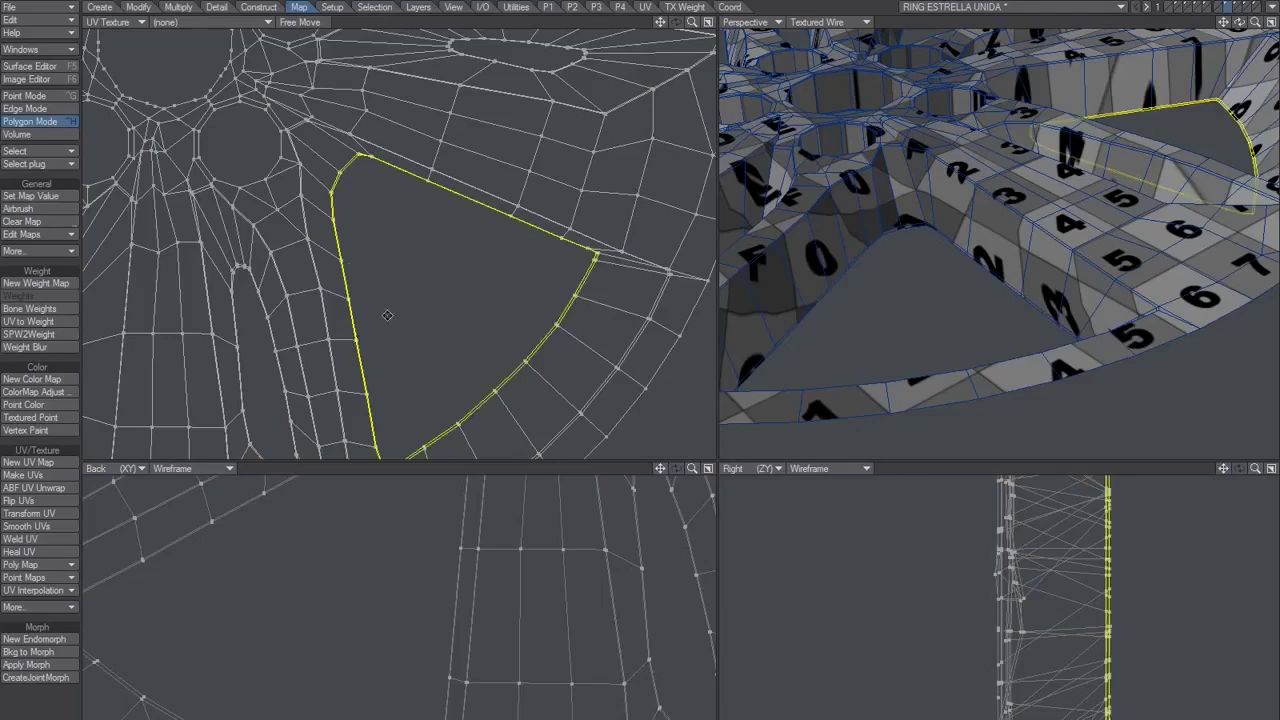
pyautogui.keyDown('alt'); pyautogui.moveTo(387, 315); pyautogui.dragTo(378, 285); pyautogui.keyUp('alt')
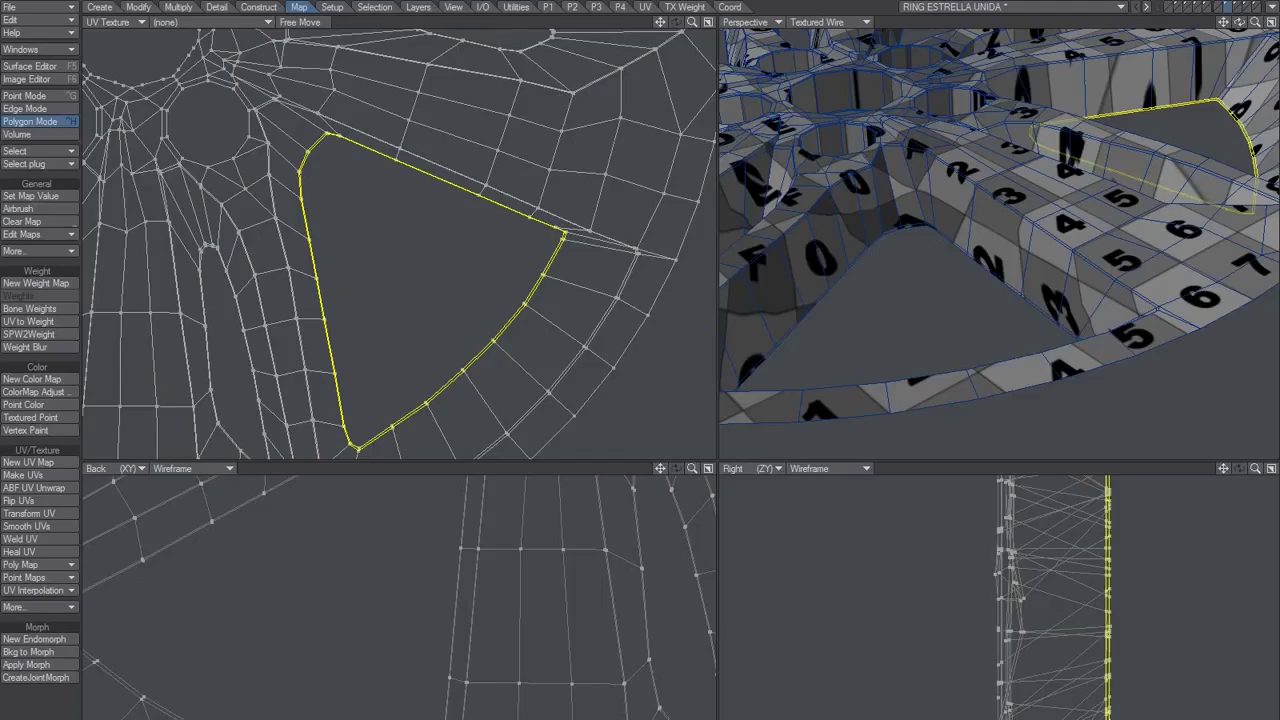
pyautogui.moveTo(427, 266); pyautogui.dragTo(358, 288)
pyautogui.keyDown('alt'); pyautogui.moveTo(410, 324); pyautogui.dragTo(493, 222); pyautogui.keyUp('alt')
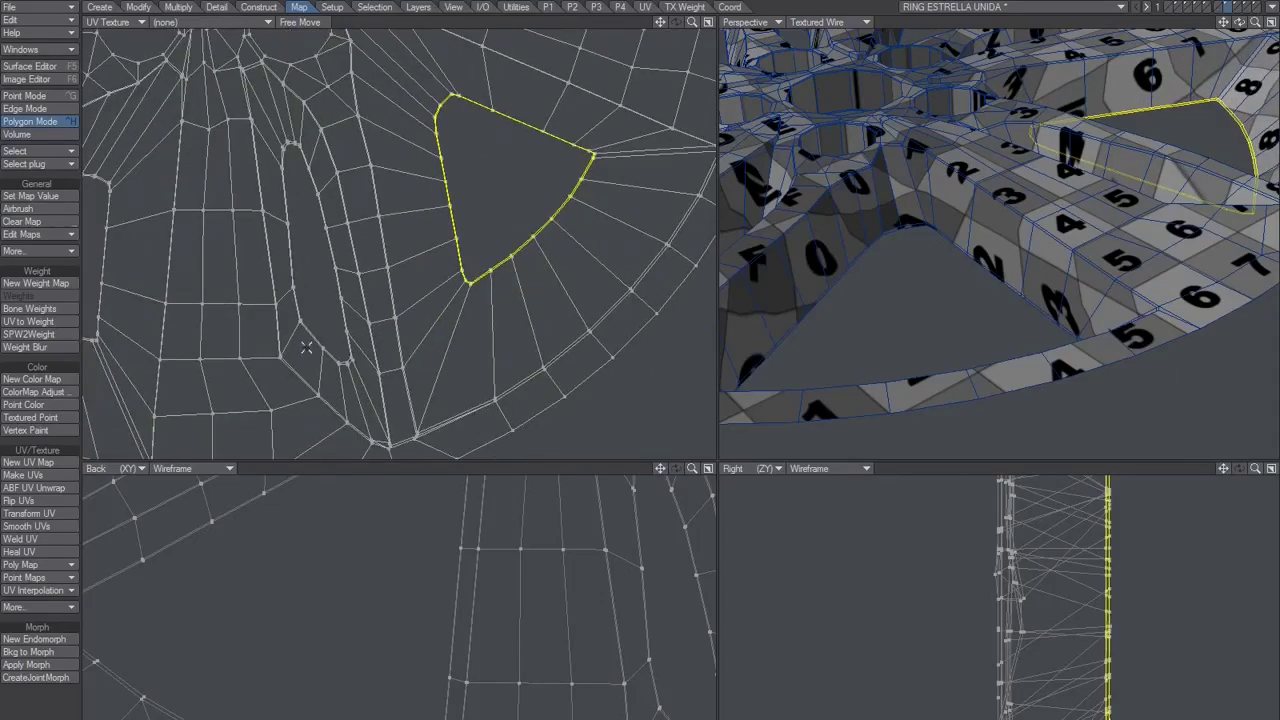
pyautogui.click(66, 616)
# - Select the connected border of the narrow slot beside the lower-right opening, scale it inward in the UV map, and deselect it
pyautogui.moveTo(332, 254); pyautogui.dragTo(276, 252)
pyautogui.click(350, 270)
pyautogui.press(']')
pyautogui.hotkey('shift', 'h')
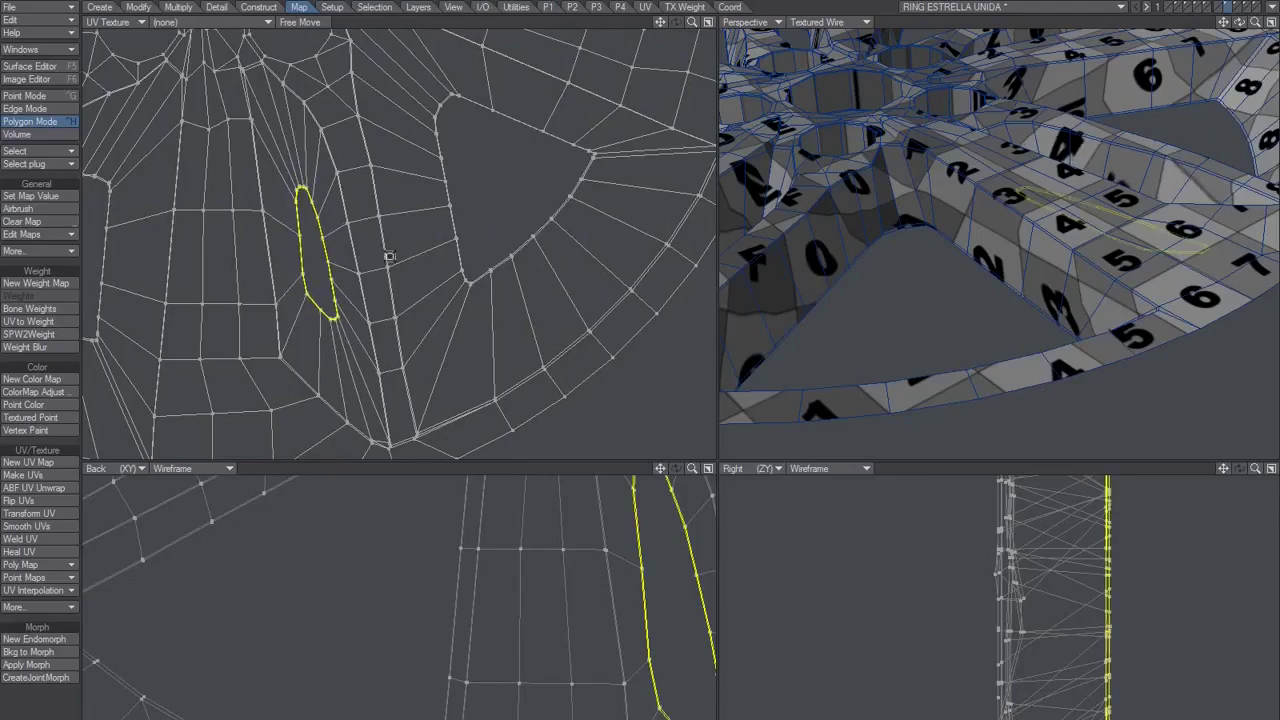
pyautogui.press('/')
# - Examine the numbered checker texture on the openings' side walls and spoke faces from several angles in the perspective view
pyautogui.scroll(-5, 466, 326)
pyautogui.scroll(-5, 466, 326)
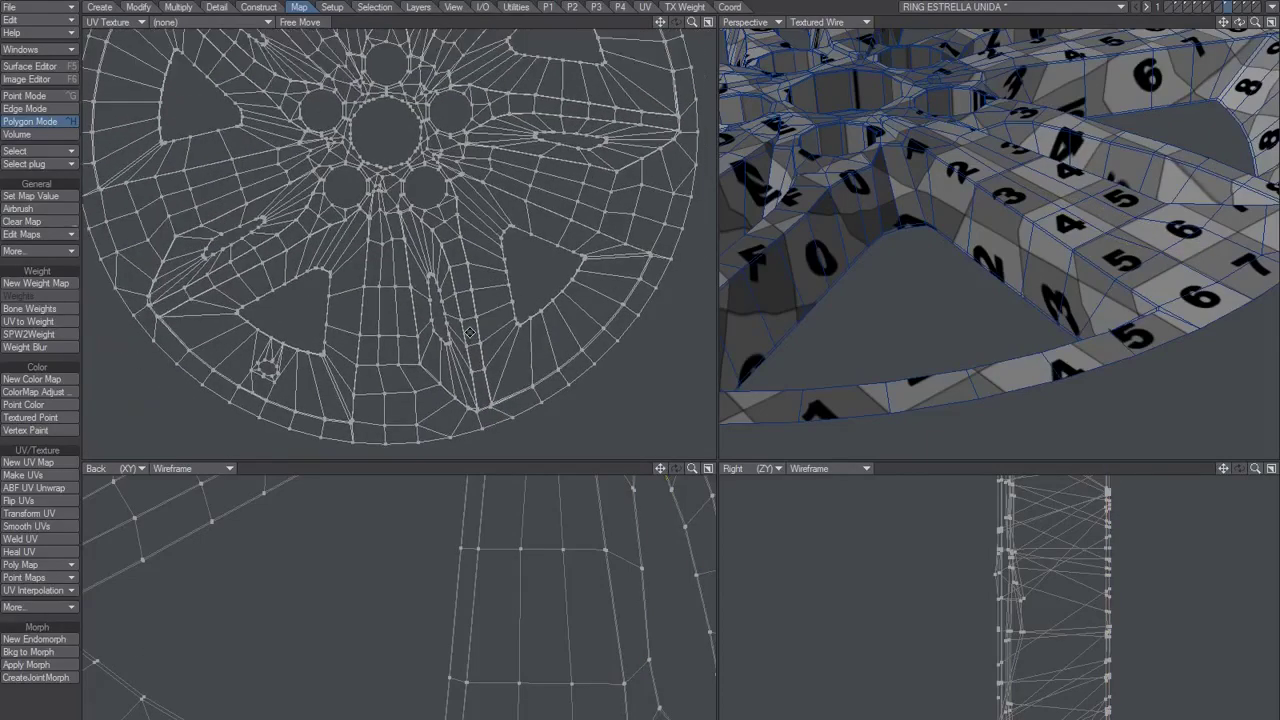
pyautogui.keyDown('alt'); pyautogui.moveTo(934, 211); pyautogui.dragTo(977, 126); pyautogui.keyUp('alt')
pyautogui.moveTo(1069, 88)
pyautogui.mouseDown()
pyautogui.moveTo(977, 113)
pyautogui.moveTo(1118, 81)
pyautogui.moveTo(920, 188)
pyautogui.moveTo(812, 437)
pyautogui.mouseUp()
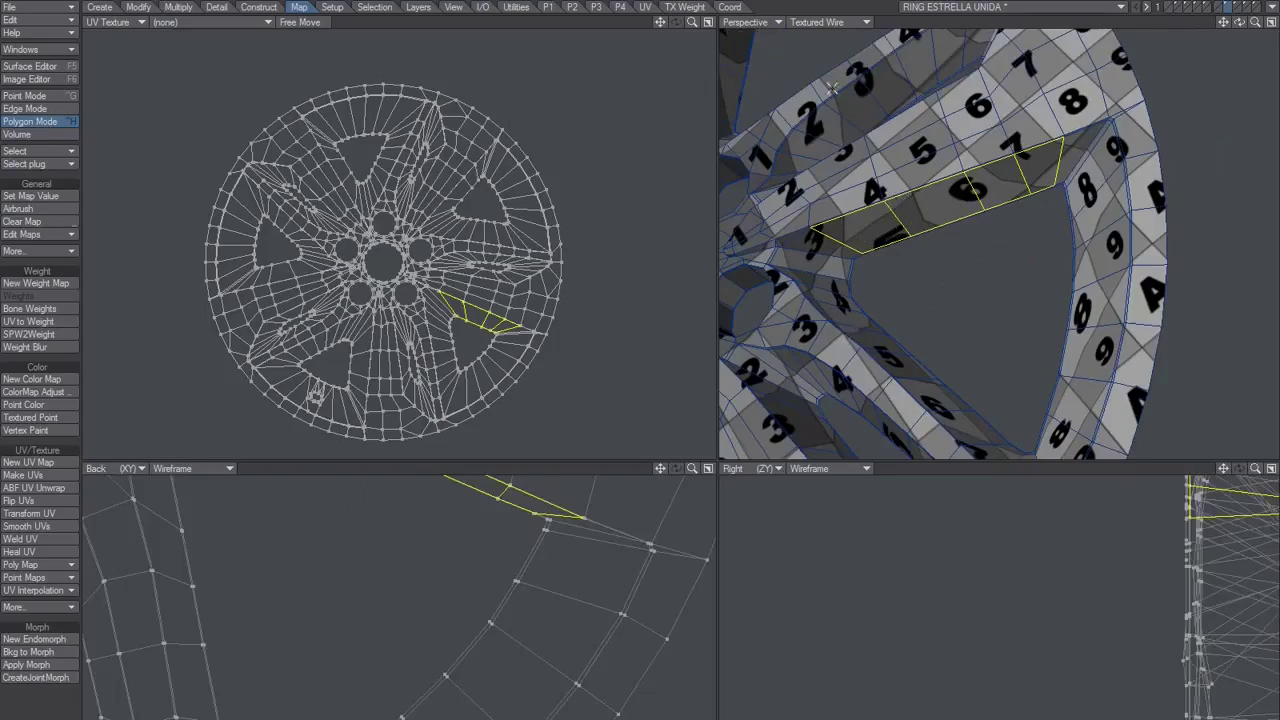
pyautogui.click(906, 26)
pyautogui.keyDown('alt'); pyautogui.moveTo(878, 185); pyautogui.dragTo(914, 163); pyautogui.keyUp('alt')
pyautogui.keyDown('alt'); pyautogui.moveTo(834, 274); pyautogui.dragTo(1023, 261); pyautogui.keyUp('alt')
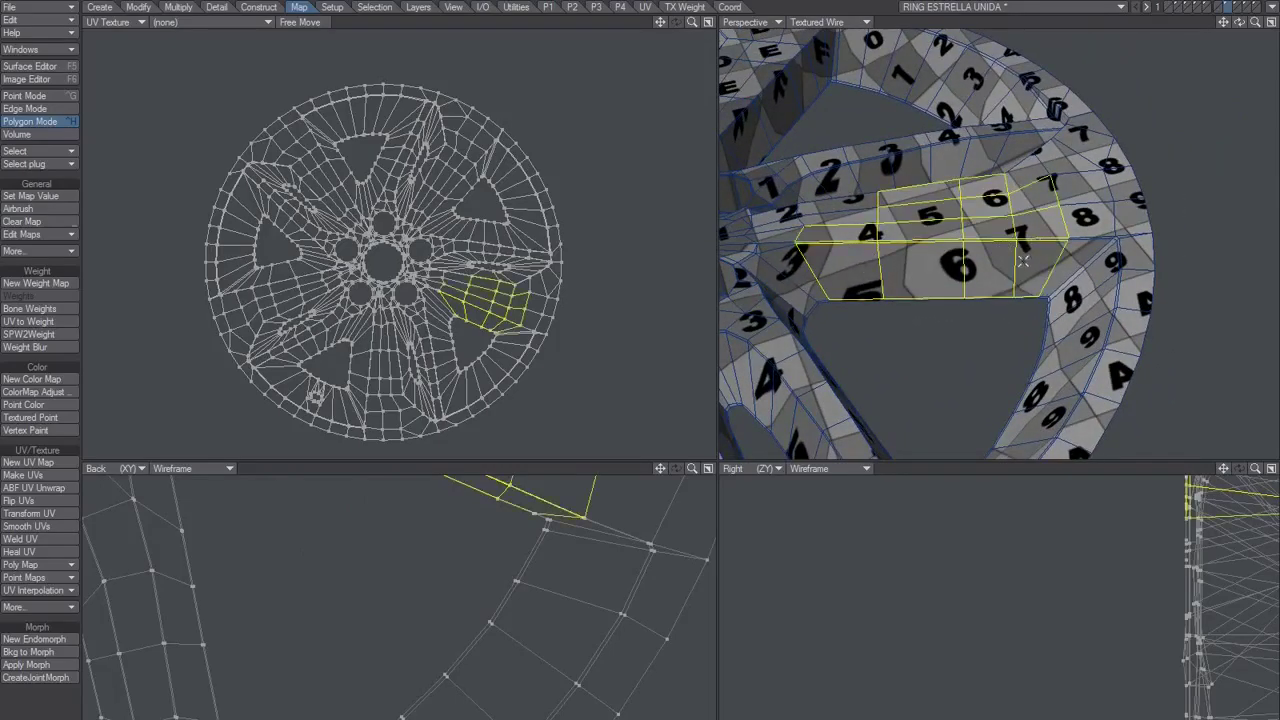
pyautogui.click(1023, 261)
pyautogui.click(914, 33)
pyautogui.keyDown('alt'); pyautogui.moveTo(932, 215); pyautogui.dragTo(966, 294); pyautogui.keyUp('alt')
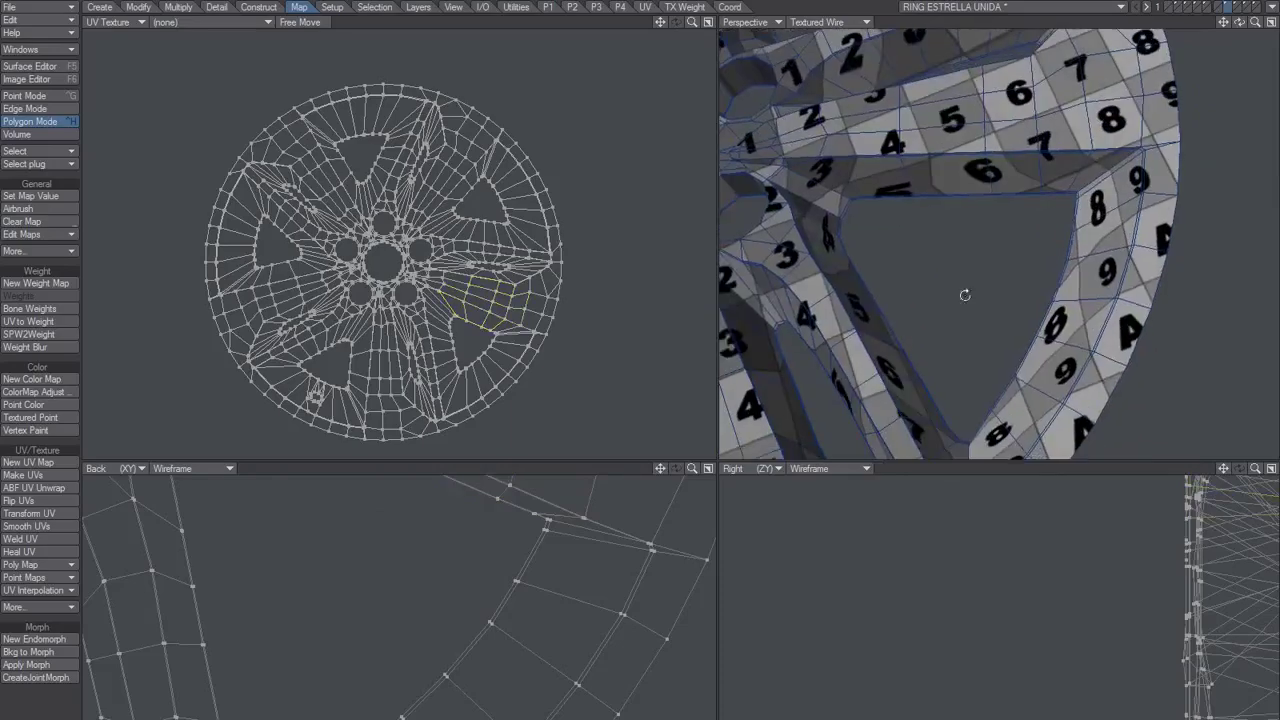
pyautogui.keyDown('alt'); pyautogui.moveTo(896, 205); pyautogui.dragTo(1023, 194); pyautogui.keyUp('alt')
pyautogui.click(898, 25)
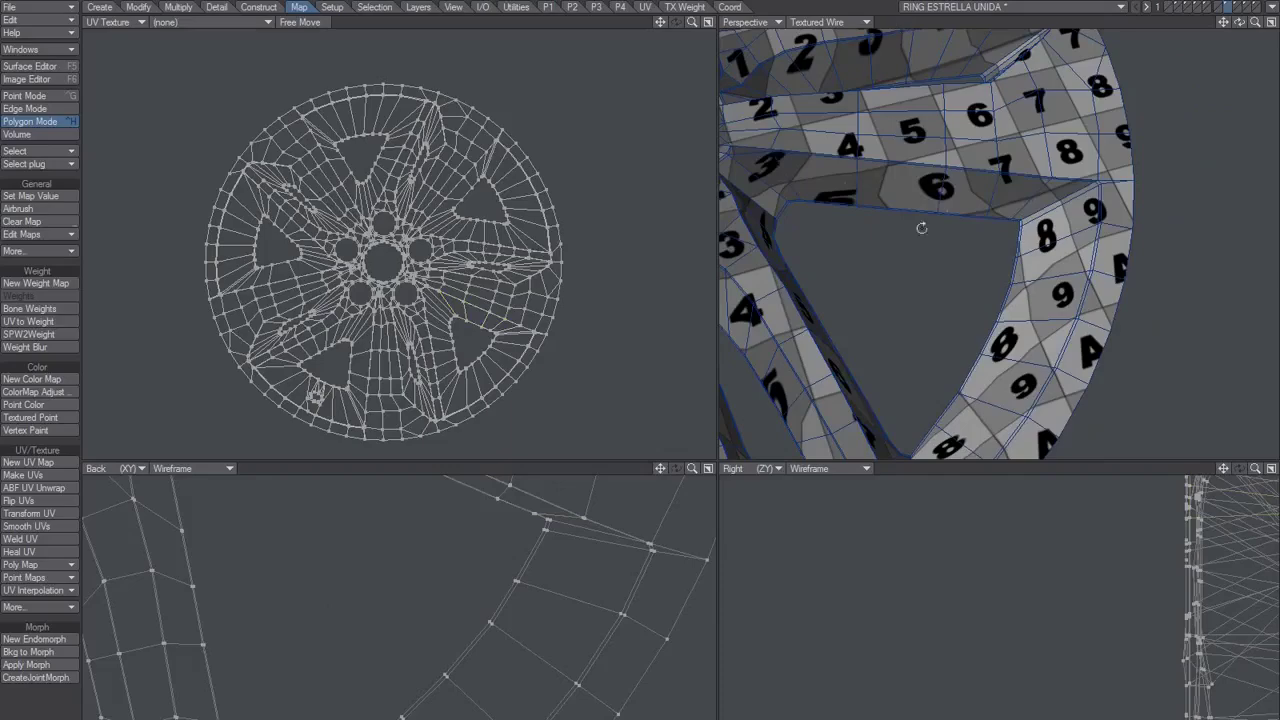
pyautogui.keyDown('alt'); pyautogui.moveTo(921, 228); pyautogui.dragTo(960, 294); pyautogui.keyUp('alt')
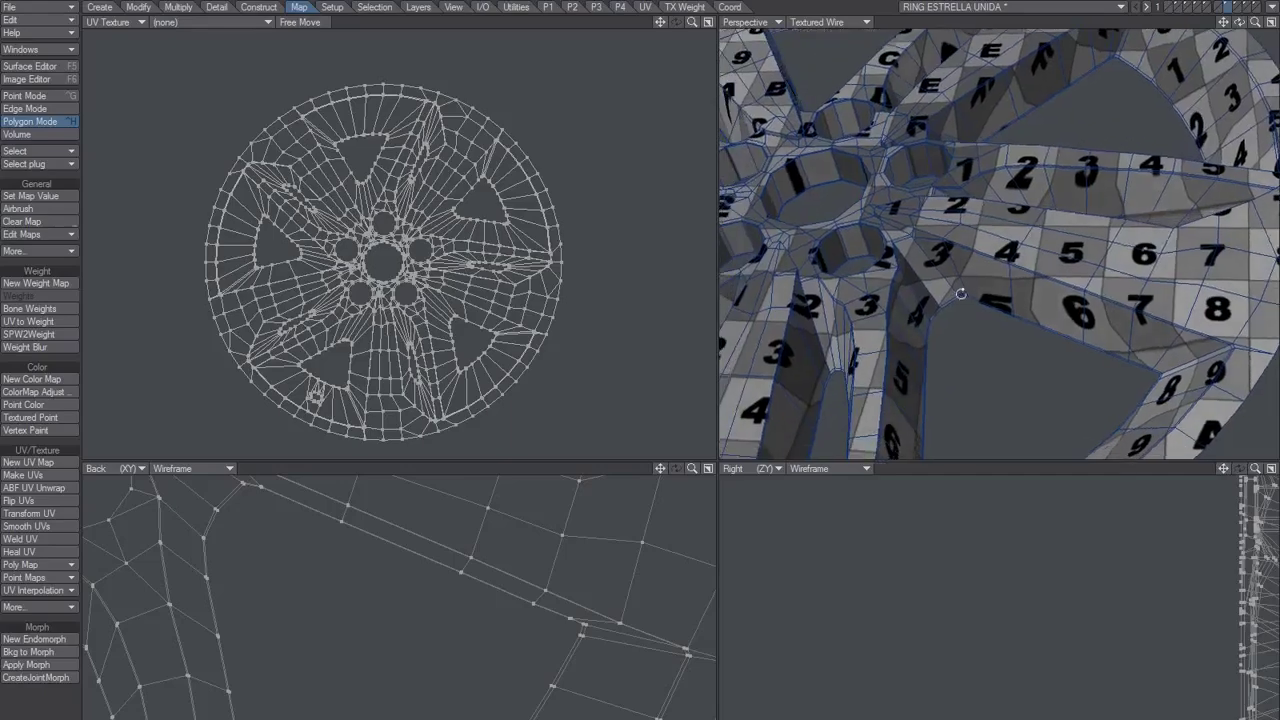
# - Select all connected inner wall polygons of the wheel's centre hole and the five surrounding bolt holes
pyautogui.scroll(8, 380, 261)
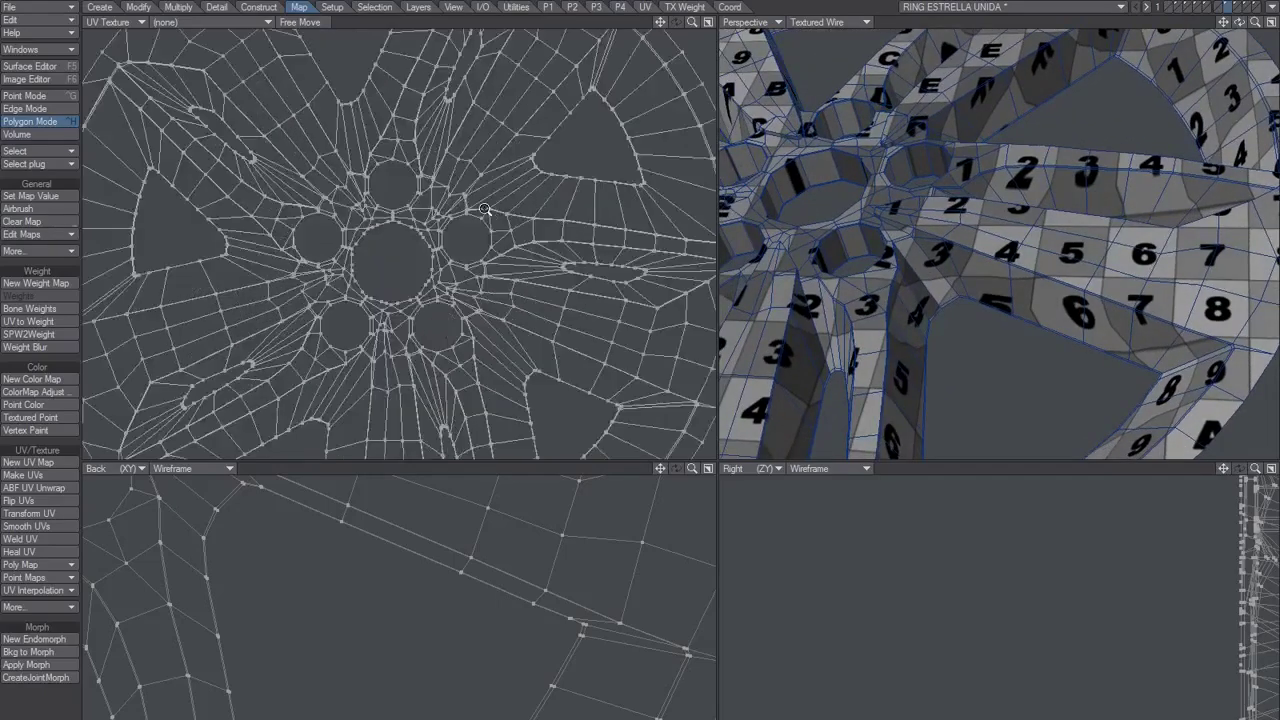
pyautogui.keyDown('alt'); pyautogui.moveTo(423, 223); pyautogui.dragTo(386, 237); pyautogui.keyUp('alt')
pyautogui.keyDown('alt'); pyautogui.moveTo(934, 154); pyautogui.dragTo(1030, 270); pyautogui.keyUp('alt')
pyautogui.moveTo(960, 217); pyautogui.dragTo(950, 235)
pyautogui.keyDown('shift'); pyautogui.moveTo(966, 101); pyautogui.dragTo(952, 131); pyautogui.keyUp('shift')
pyautogui.keyDown('shift'); pyautogui.moveTo(1029, 128); pyautogui.dragTo(1004, 168); pyautogui.keyUp('shift')
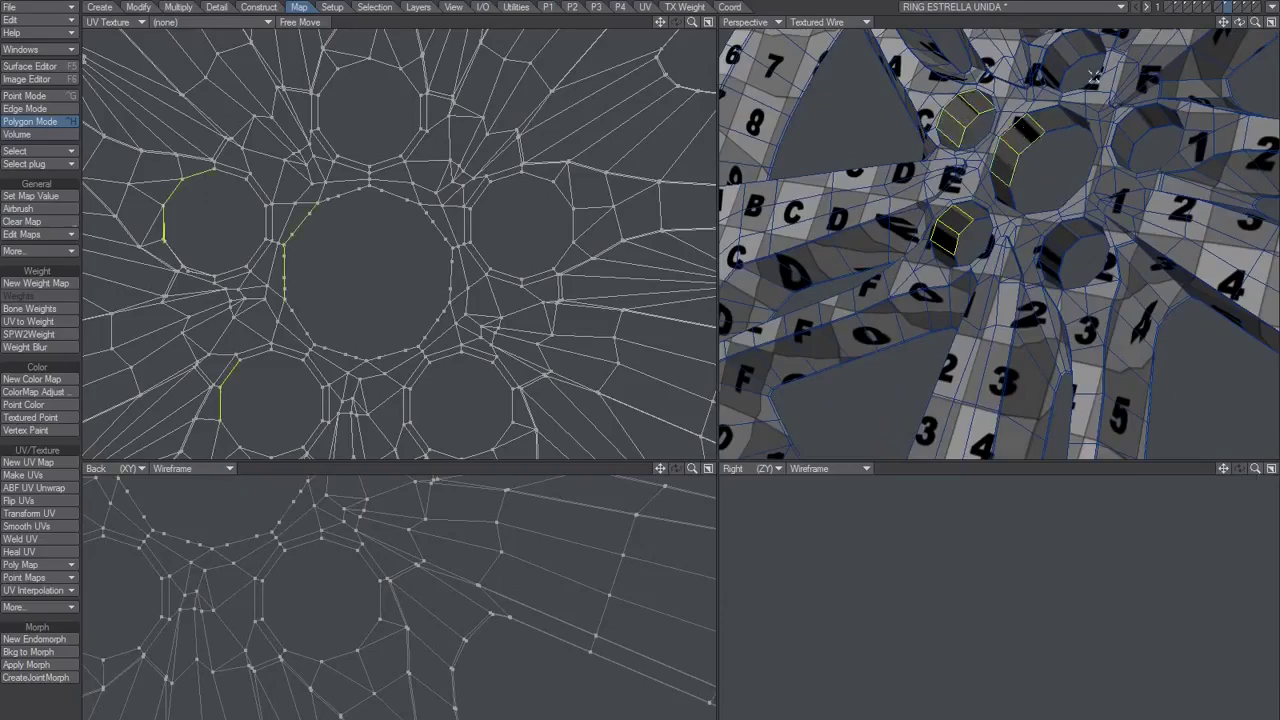
pyautogui.keyDown('shift'); pyautogui.moveTo(1072, 50); pyautogui.dragTo(1056, 75); pyautogui.keyUp('shift')
pyautogui.keyDown('shift'); pyautogui.moveTo(1136, 121); pyautogui.dragTo(1124, 146); pyautogui.keyUp('shift')
pyautogui.keyDown('shift'); pyautogui.moveTo(1062, 236); pyautogui.dragTo(1048, 258); pyautogui.keyUp('shift')
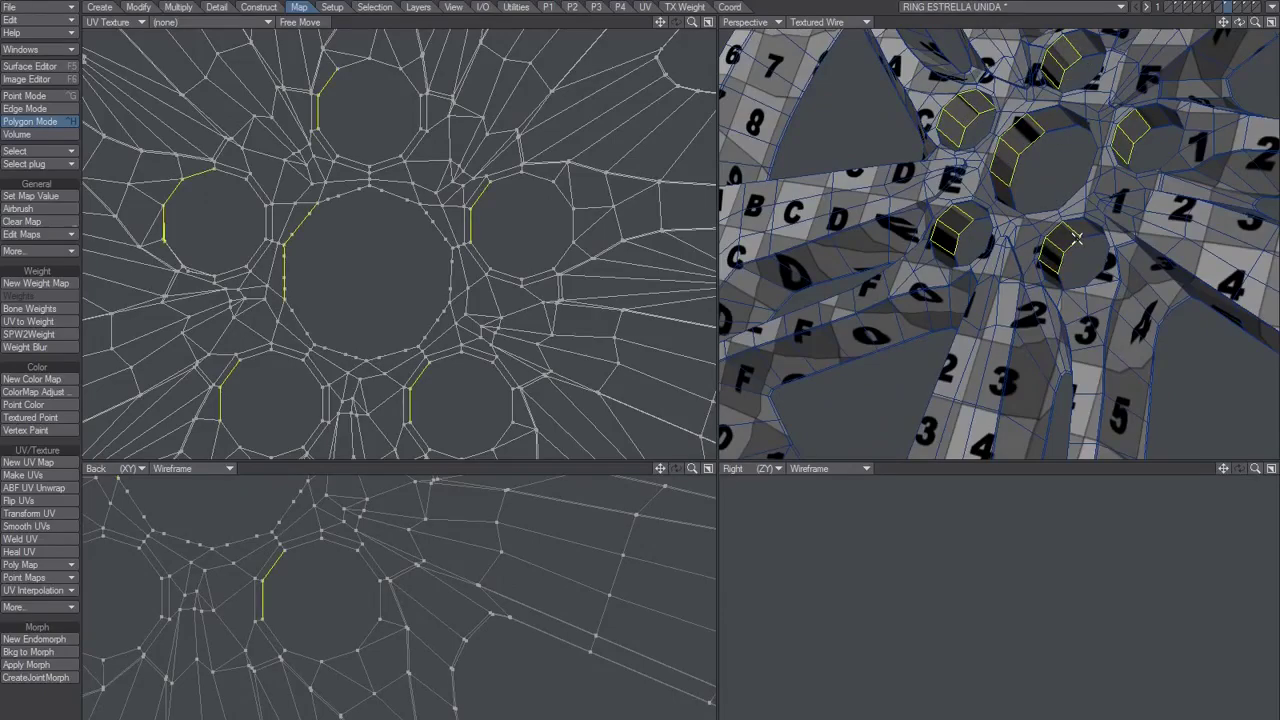
pyautogui.press('l')
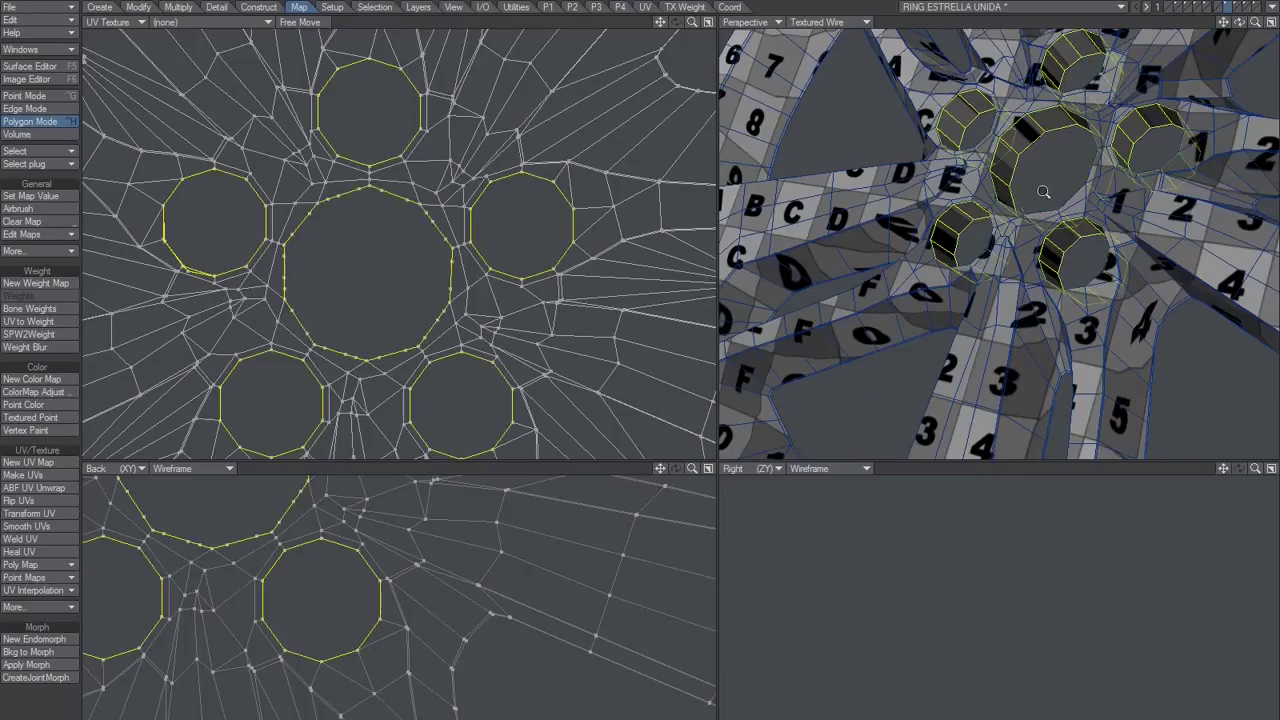
# - Expand the selection of the six hub hole walls to include their adjoining border polygons
pyautogui.keyDown('ctrl'); pyautogui.keyDown('alt'); pyautogui.moveTo(1043, 192); pyautogui.dragTo(1150, 173); pyautogui.keyUp('alt'); pyautogui.keyUp('ctrl')
pyautogui.hotkey('shift', 'a')
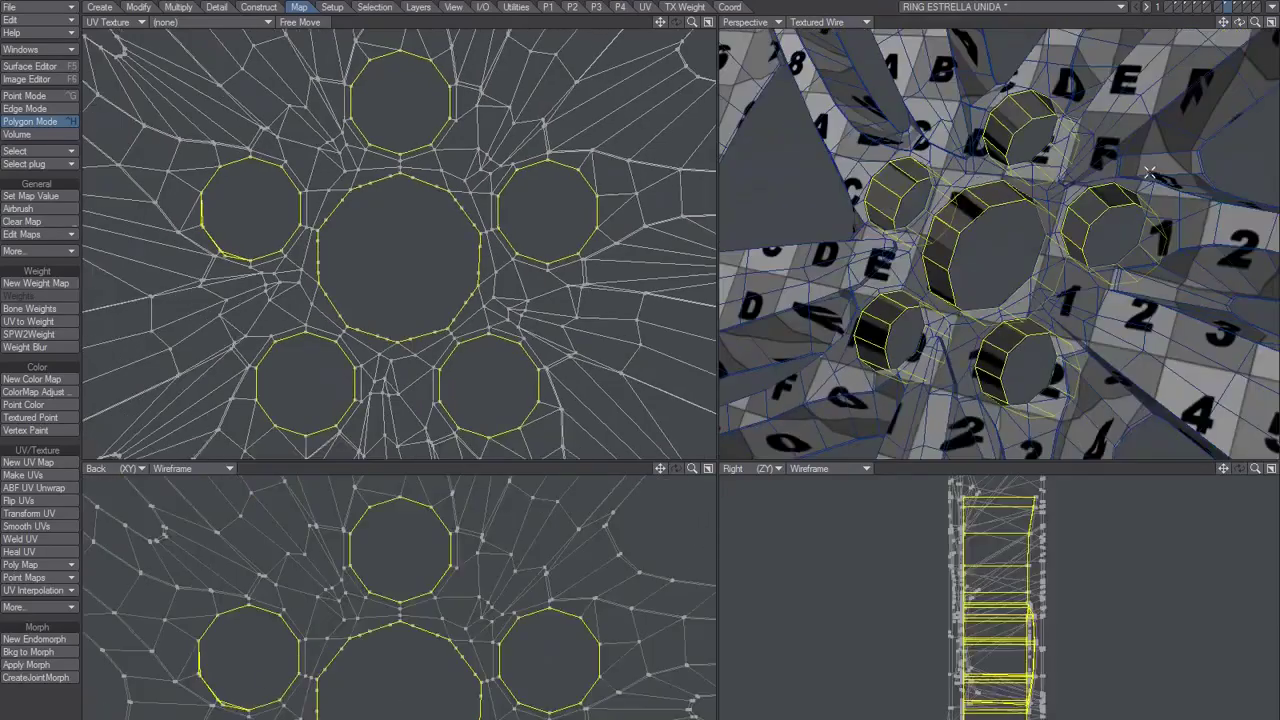
pyautogui.moveTo(998, 250)
pyautogui.keyDown('ctrl'); pyautogui.keyDown('alt'); pyautogui.mouseDown()
pyautogui.moveTo(1028, 226)
pyautogui.moveTo(992, 237)
pyautogui.mouseUp(); pyautogui.keyUp('alt'); pyautogui.keyUp('ctrl')
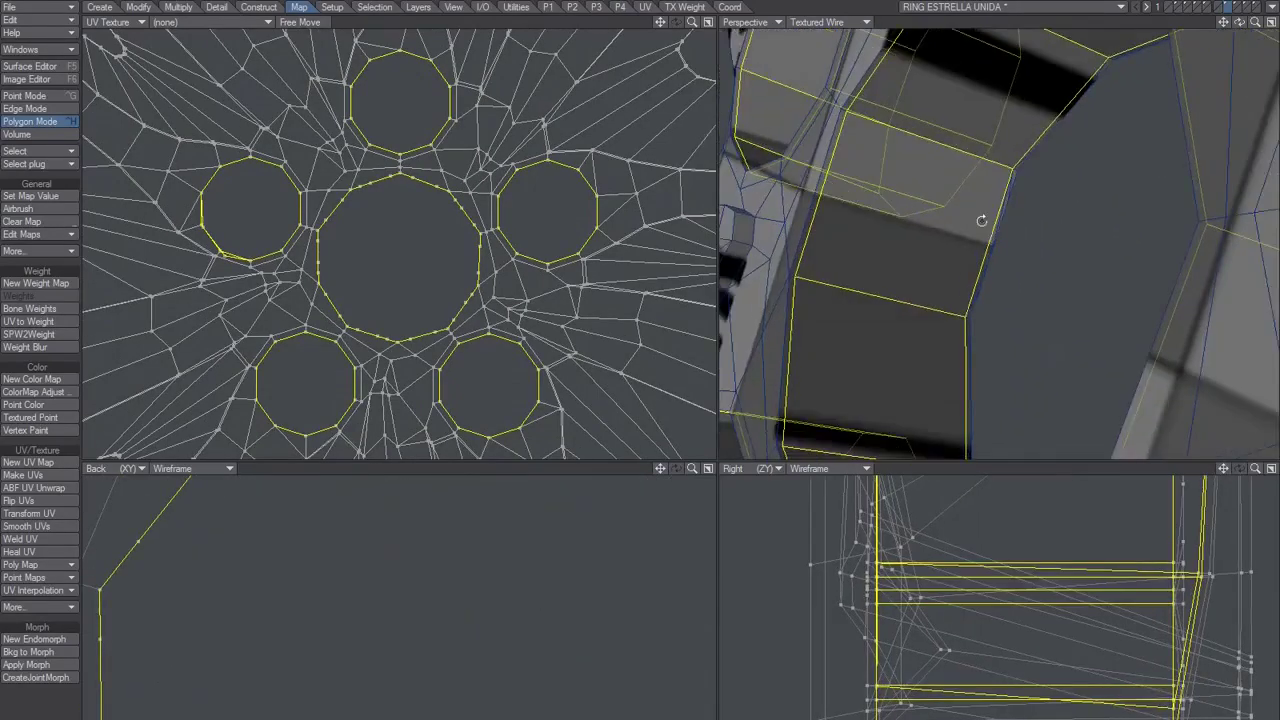
pyautogui.hotkey('shift', ']')
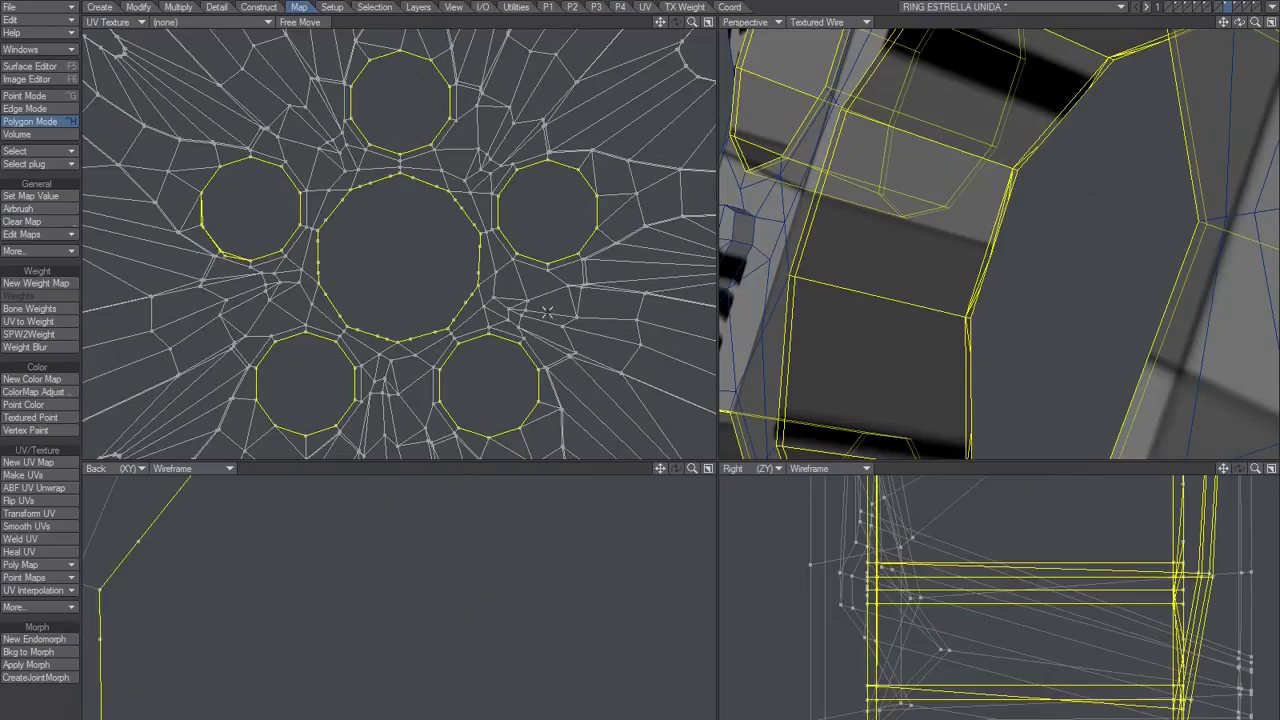
pyautogui.keyDown('ctrl'); pyautogui.keyDown('alt'); pyautogui.moveTo(862, 262); pyautogui.dragTo(891, 266); pyautogui.keyUp('alt'); pyautogui.keyUp('ctrl')
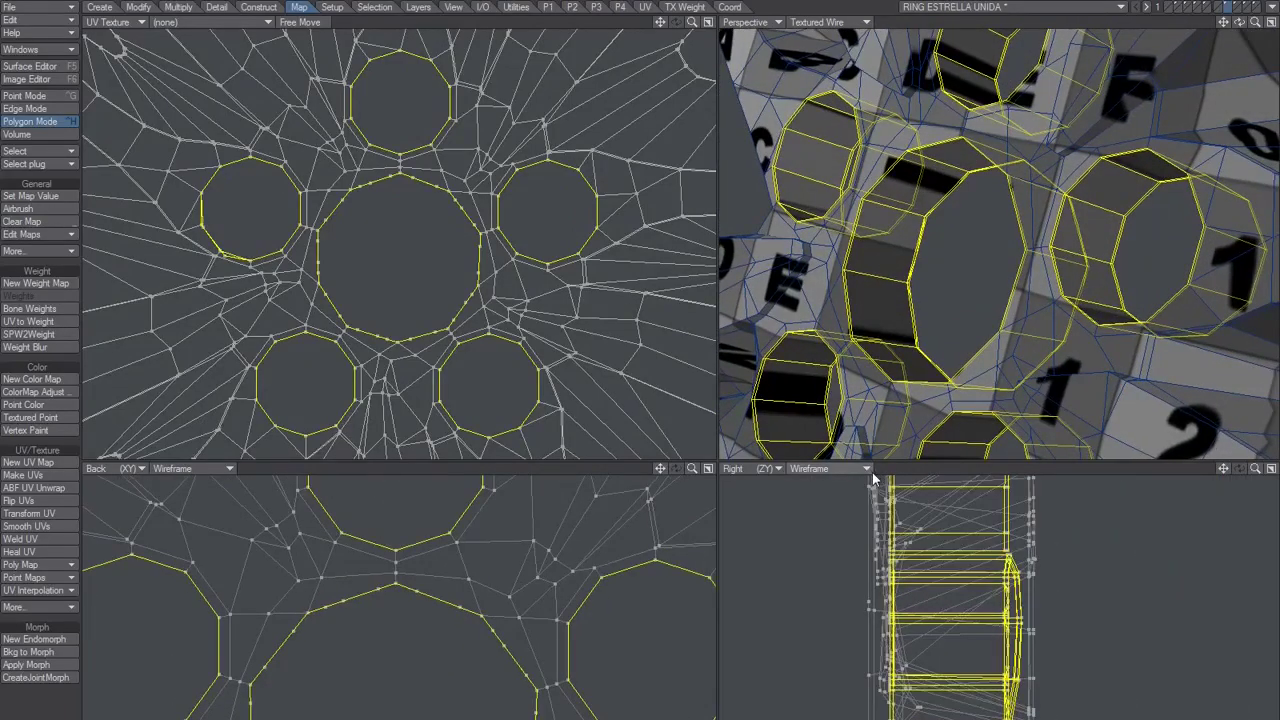
# - Reduce the selection to the back border polygons of the six hub holes, dropping their walls and front borders
pyautogui.keyDown('ctrl'); pyautogui.keyDown('alt'); pyautogui.moveTo(944, 550); pyautogui.dragTo(937, 606); pyautogui.keyUp('alt'); pyautogui.keyUp('ctrl')
pyautogui.keyDown('alt'); pyautogui.moveTo(937, 500); pyautogui.dragTo(909, 545); pyautogui.keyUp('alt')
pyautogui.hotkey('ctrl', 'g')
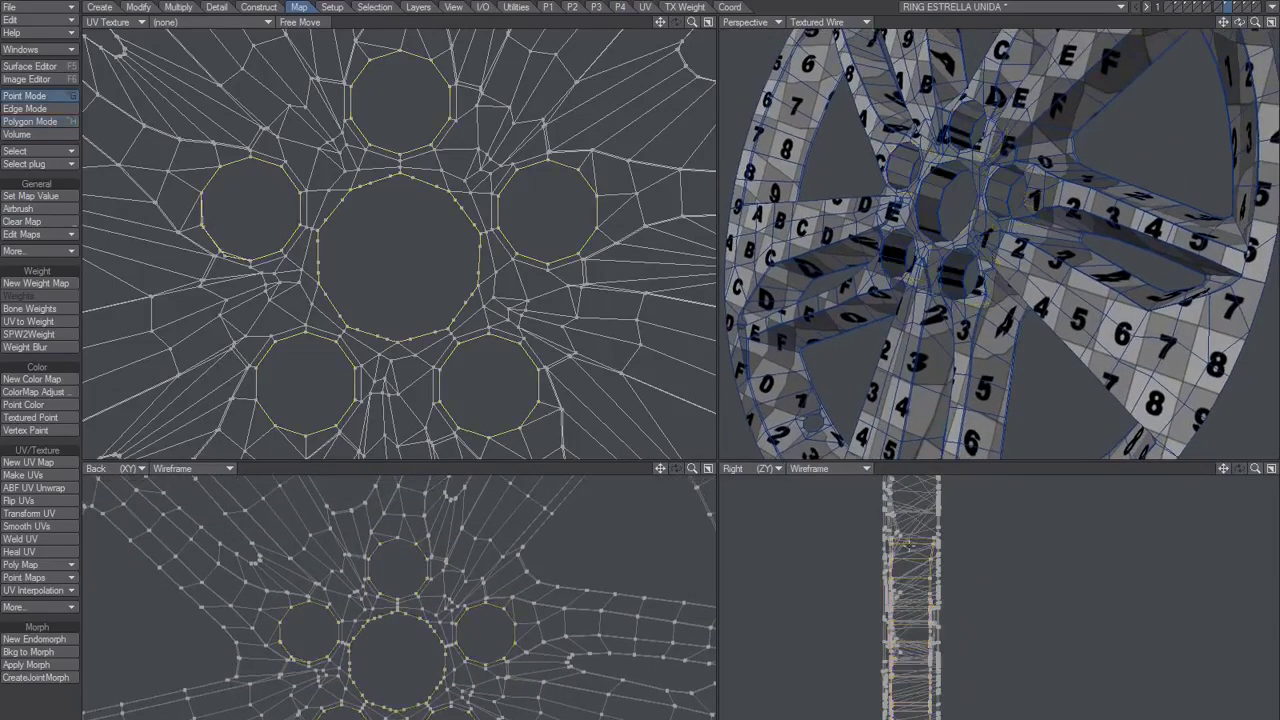
pyautogui.hotkey('ctrl', 'h')
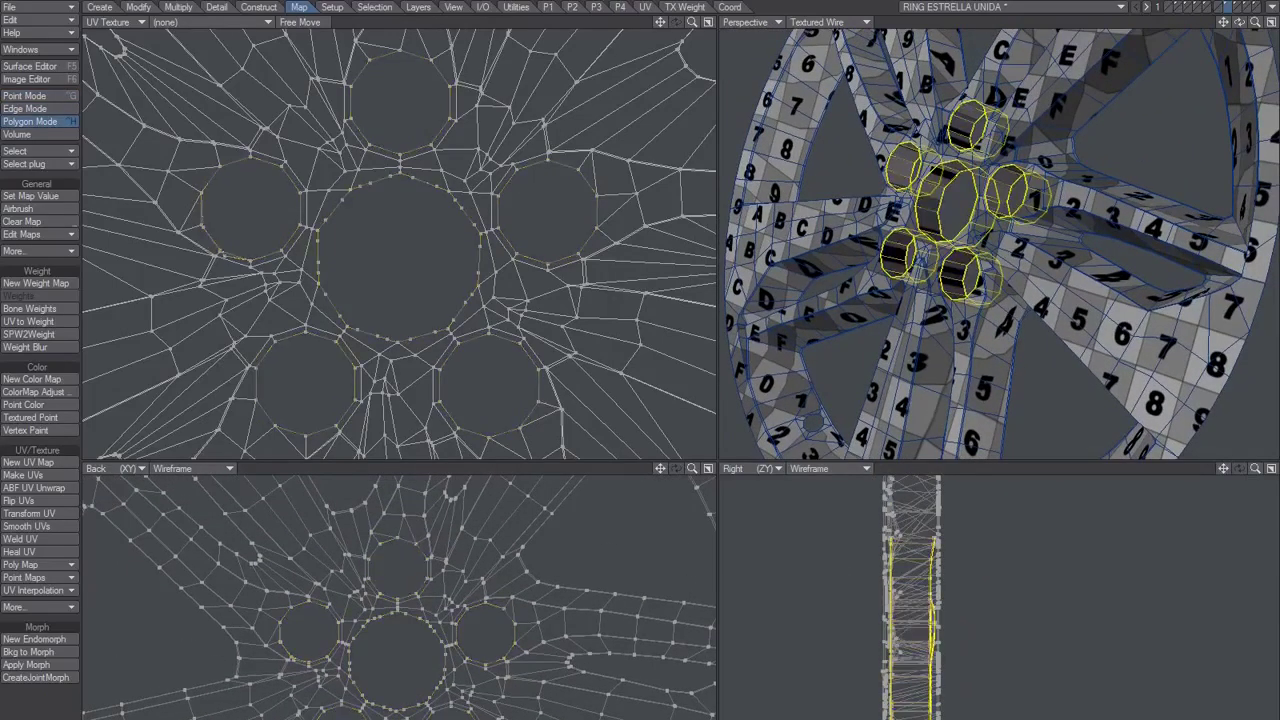
pyautogui.moveTo(893, 510)
pyautogui.mouseDown(button='right')
pyautogui.moveTo(846, 718)
pyautogui.moveTo(904, 718)
pyautogui.mouseUp(button='right')
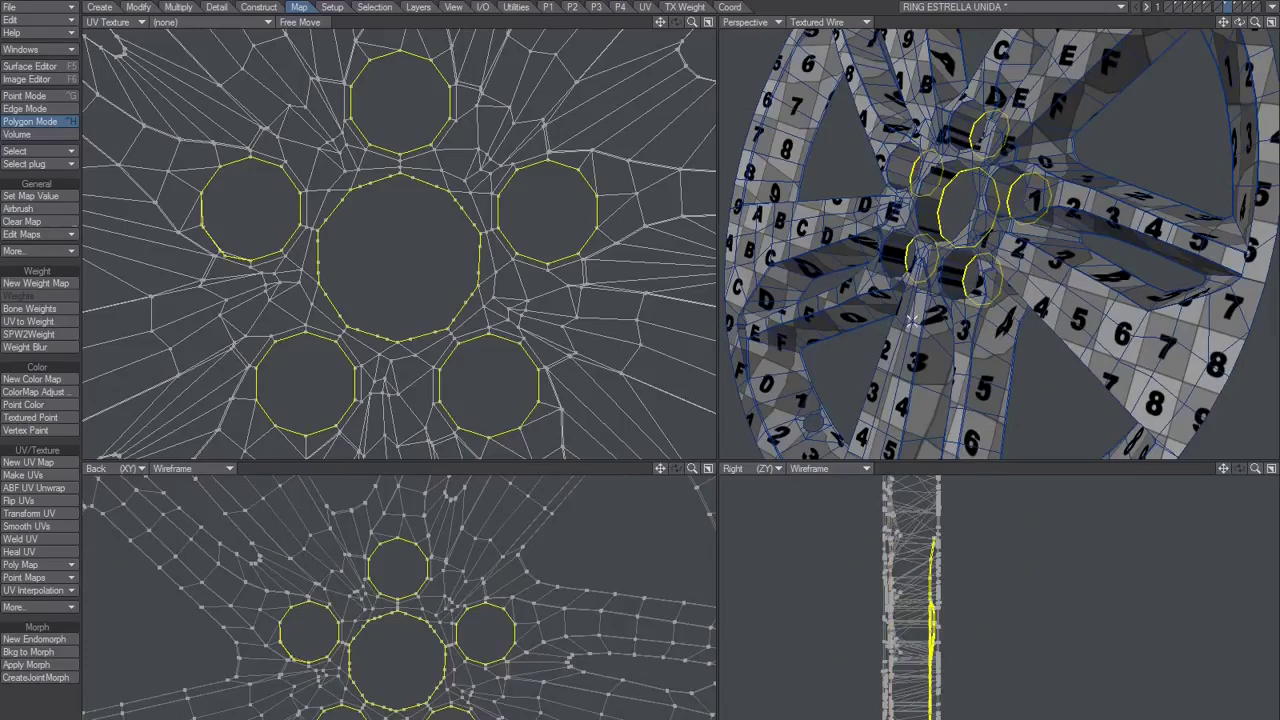
pyautogui.hotkey('shift', 'a')
pyautogui.keyDown('alt'); pyautogui.moveTo(912, 320); pyautogui.dragTo(1050, 272); pyautogui.keyUp('alt')
pyautogui.scroll(2, 1037, 229)
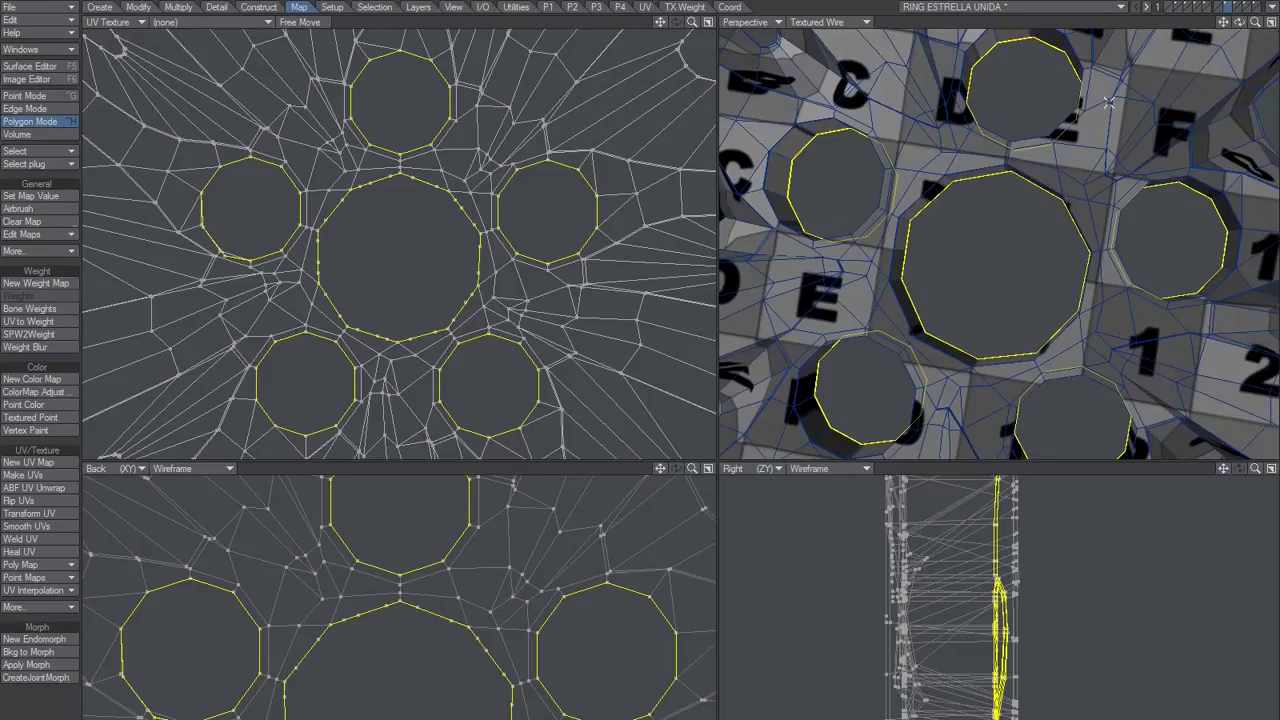
pyautogui.keyDown('alt'); pyautogui.keyDown('shift'); pyautogui.moveTo(1063, 352); pyautogui.dragTo(1015, 288); pyautogui.keyUp('shift'); pyautogui.keyUp('alt')
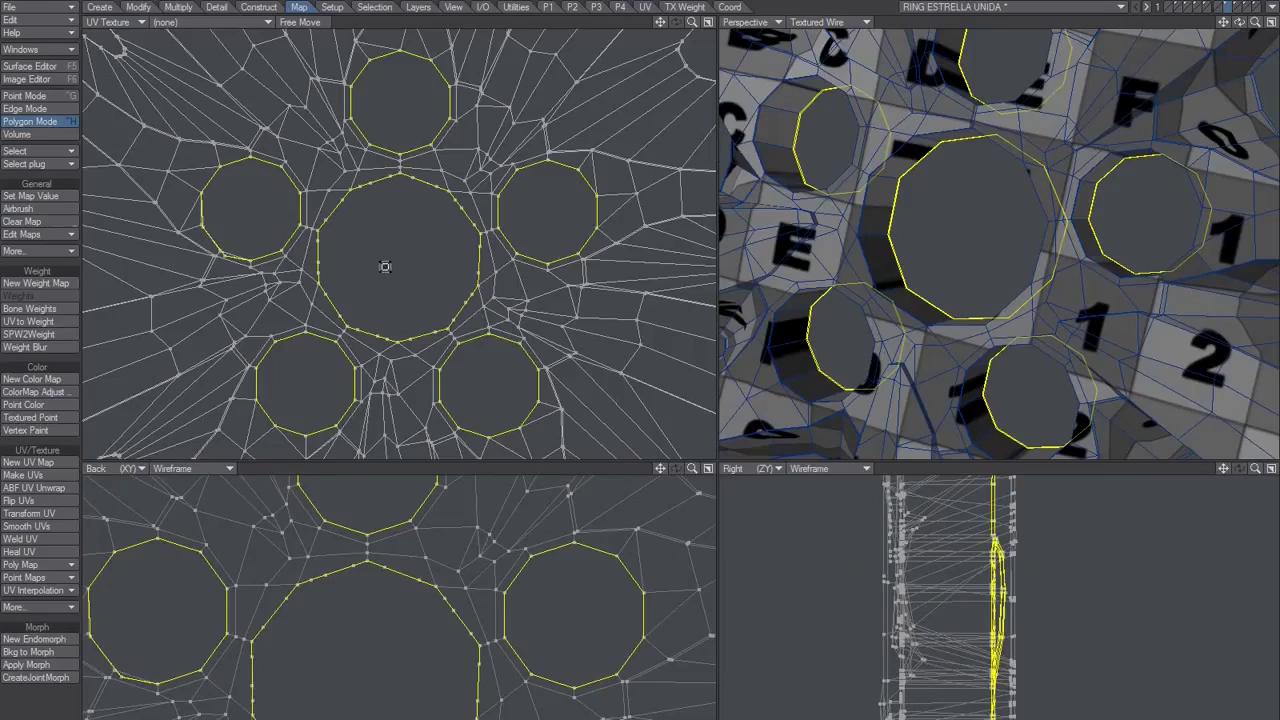
# - Shrink the back borders of the six hub holes in the UV map and recentre them together on the wheel's hub
pyautogui.moveTo(418, 258); pyautogui.dragTo(362, 258)
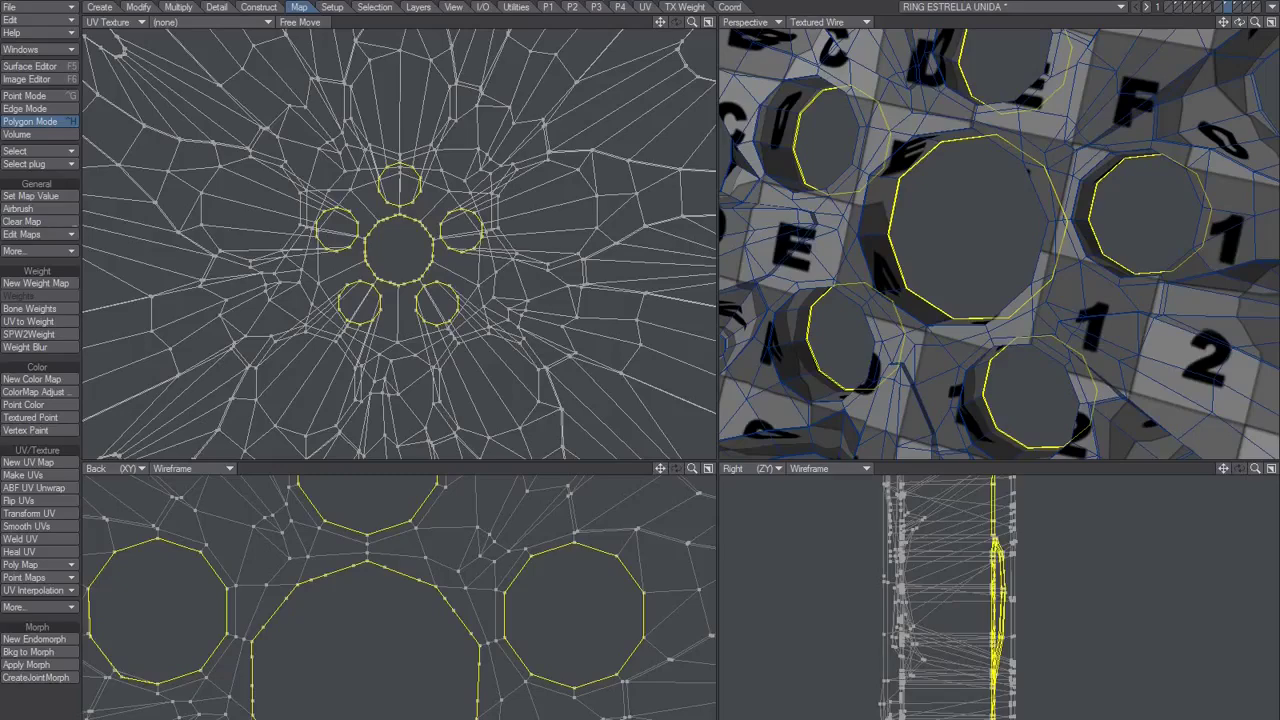
pyautogui.moveTo(378, 246); pyautogui.dragTo(399, 290)
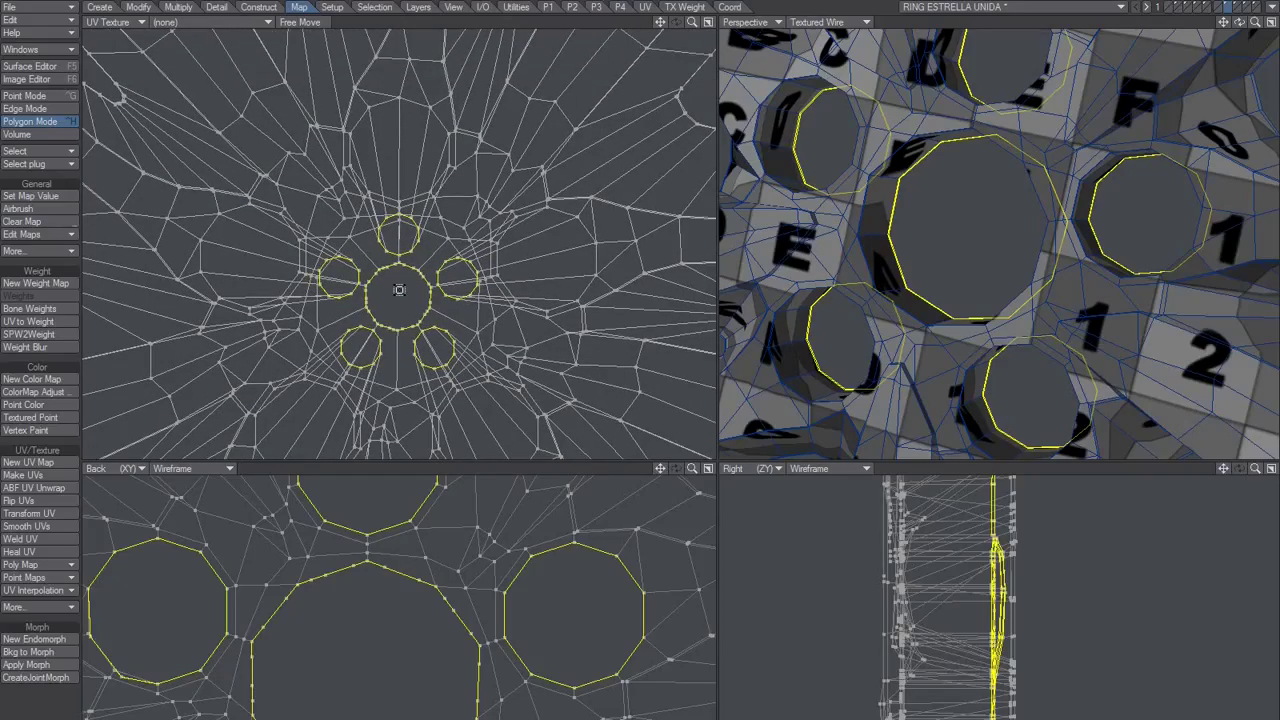
# - Use Snap Drag on Connected Points to move four of the shrunken bolt hole borders to the centres of their front openings in the UV map
pyautogui.press('n')
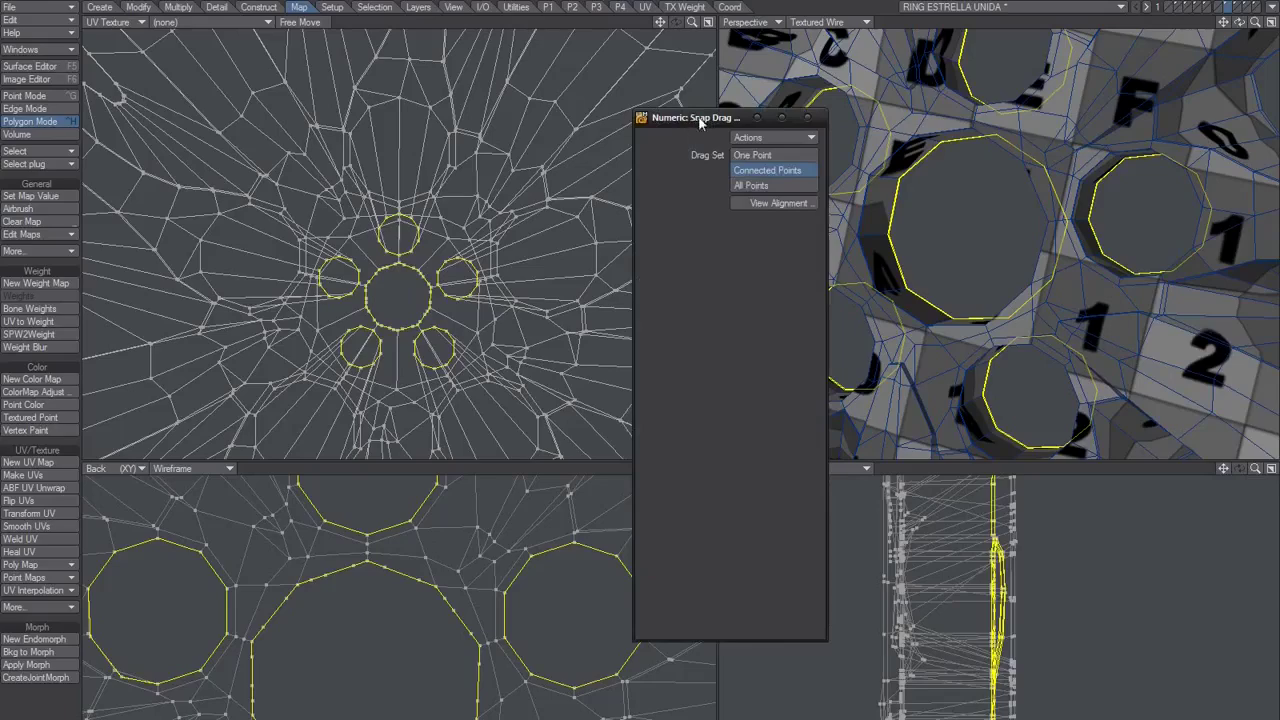
pyautogui.click(809, 119)
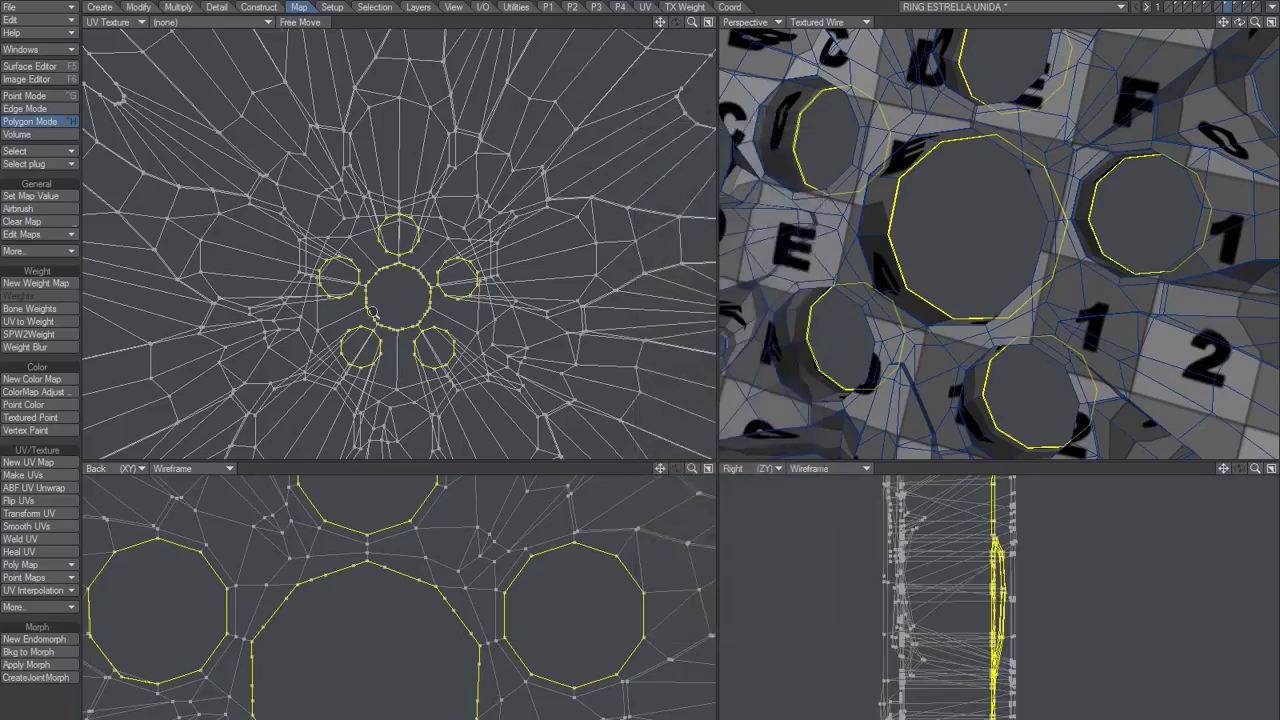
pyautogui.keyDown('ctrl'); pyautogui.keyDown('alt'); pyautogui.moveTo(373, 311); pyautogui.dragTo(365, 273); pyautogui.keyUp('alt'); pyautogui.keyUp('ctrl')
pyautogui.keyDown('alt'); pyautogui.moveTo(365, 273); pyautogui.dragTo(449, 246); pyautogui.keyUp('alt')
pyautogui.keyDown('alt'); pyautogui.moveTo(449, 246); pyautogui.dragTo(328, 262); pyautogui.keyUp('alt')
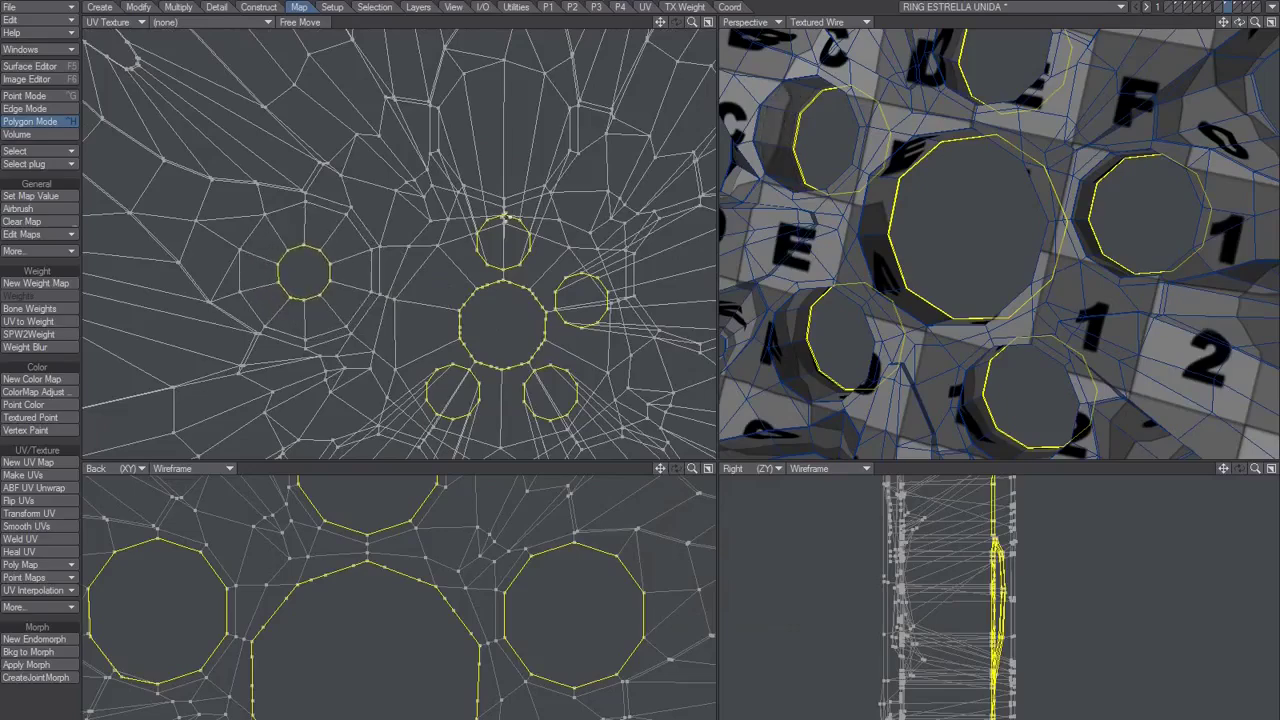
pyautogui.moveTo(503, 211); pyautogui.dragTo(506, 103)
pyautogui.keyDown('alt'); pyautogui.moveTo(585, 299); pyautogui.dragTo(598, 168); pyautogui.keyUp('alt')
pyautogui.keyDown('alt'); pyautogui.moveTo(490, 312); pyautogui.dragTo(550, 322); pyautogui.keyUp('alt')
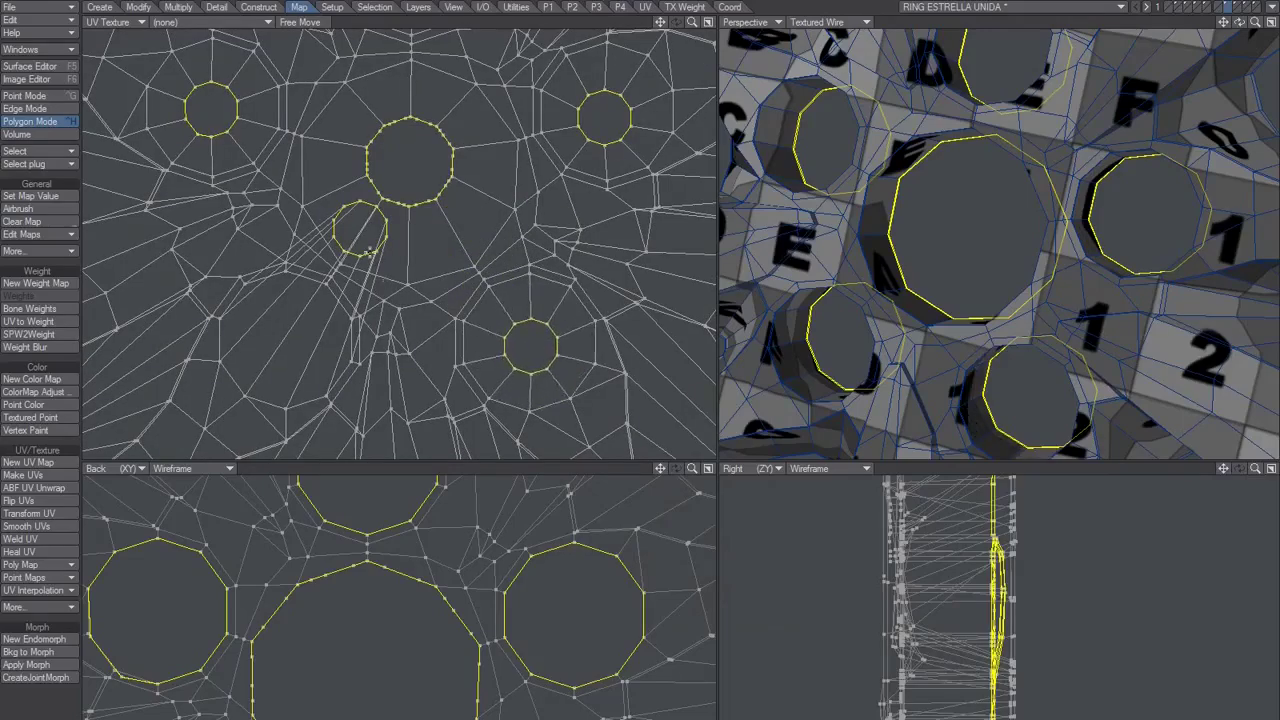
# - Centre the remaining lower-left bolt hole border in its front opening, fine-tune the upper one, and clear the polygon selection
pyautogui.moveTo(383, 235); pyautogui.dragTo(306, 347)
pyautogui.moveTo(544, 322); pyautogui.dragTo(541, 320)
pyautogui.keyDown('alt'); pyautogui.moveTo(370, 273); pyautogui.dragTo(413, 347); pyautogui.keyUp('alt')
pyautogui.keyDown('alt'); pyautogui.moveTo(661, 185); pyautogui.dragTo(608, 250); pyautogui.keyUp('alt')
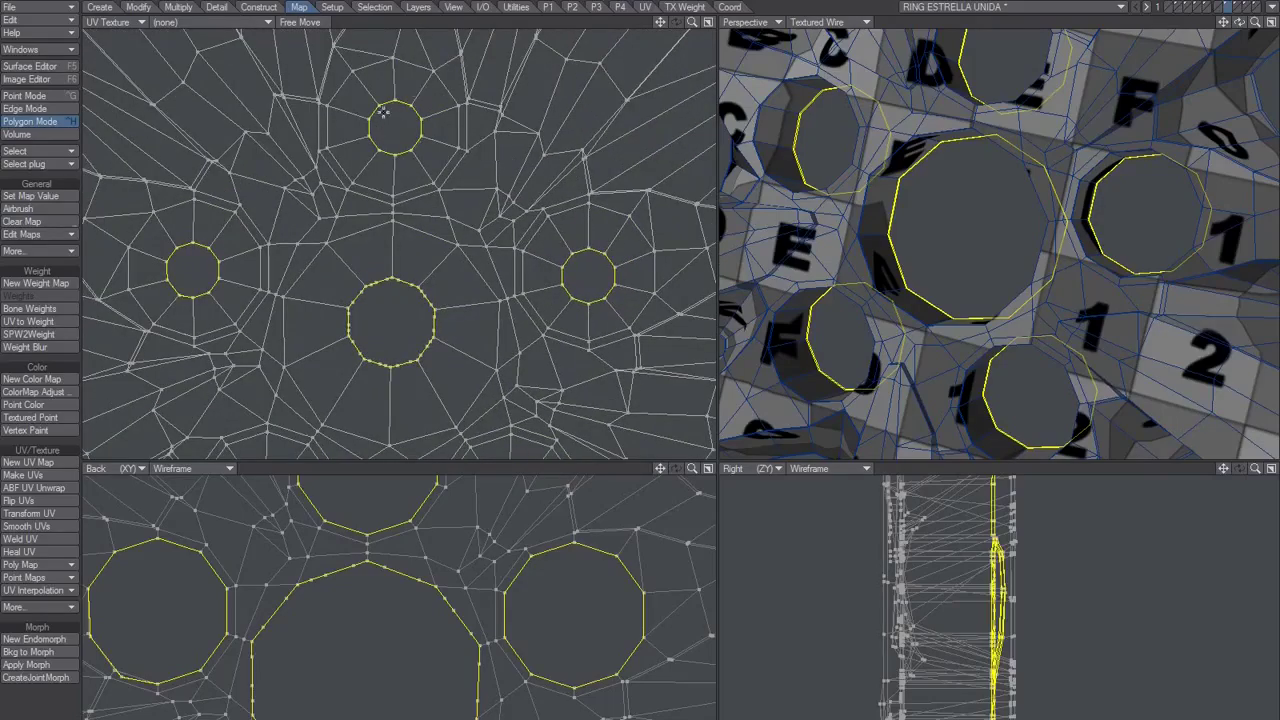
pyautogui.moveTo(369, 120); pyautogui.dragTo(367, 118)
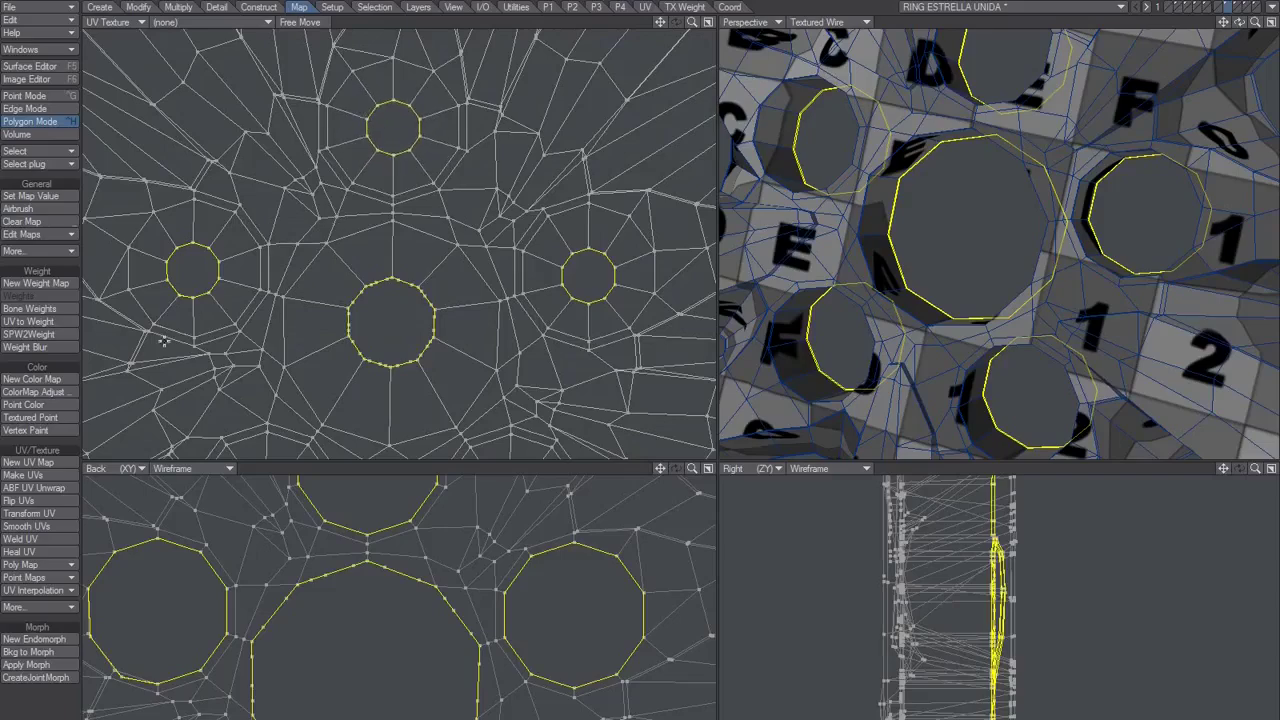
pyautogui.keyDown('alt'); pyautogui.moveTo(383, 314); pyautogui.dragTo(405, 217); pyautogui.keyUp('alt')
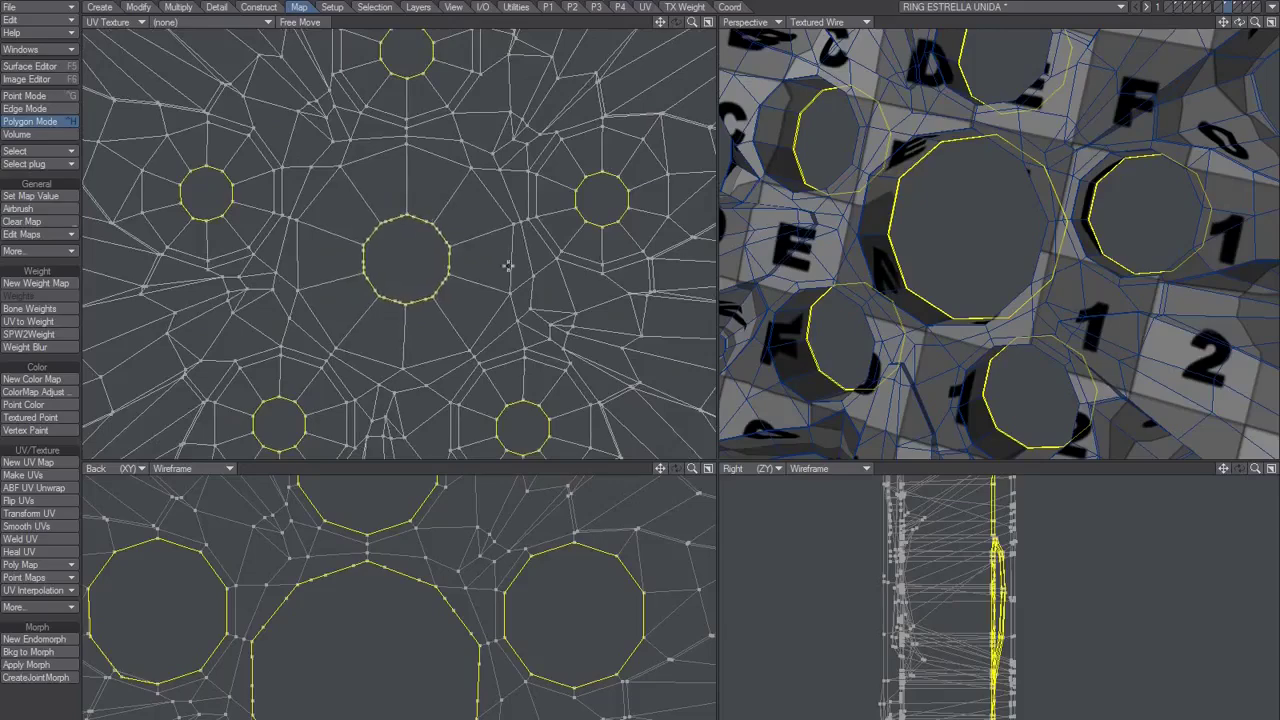
pyautogui.scroll(-2, 490, 283)
pyautogui.press('/')
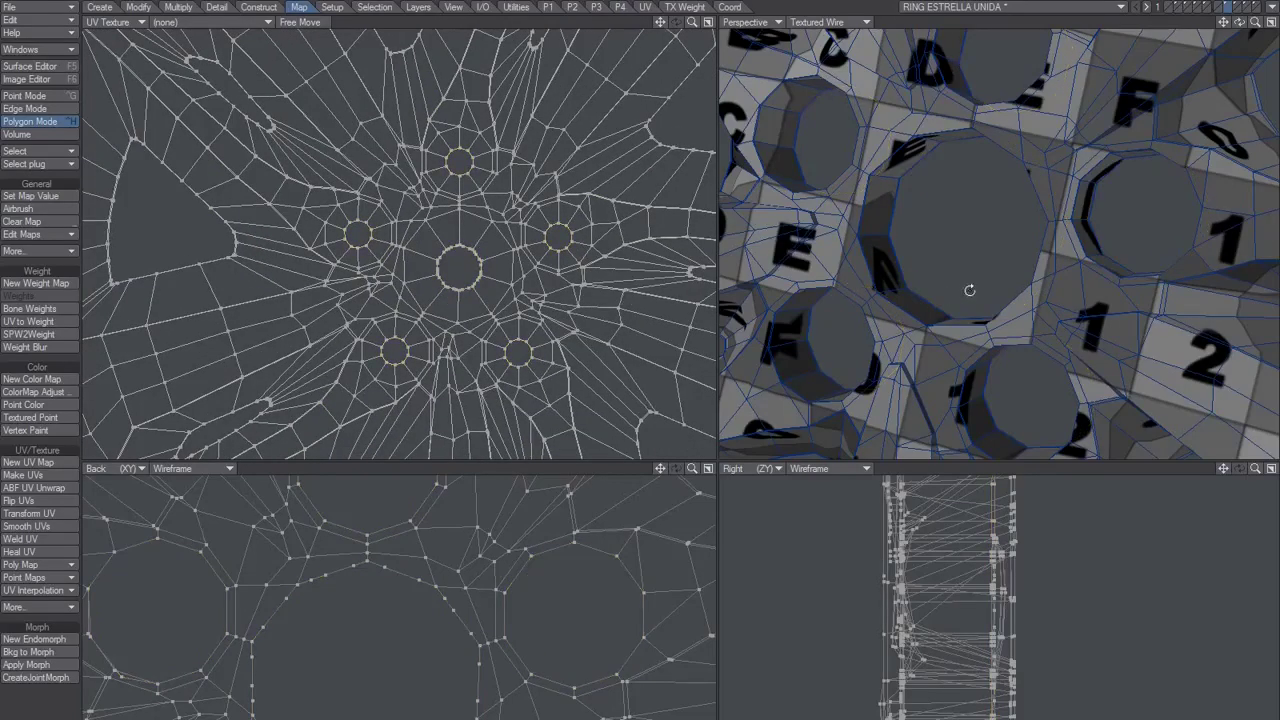
# - Examine the checker texture on the centre hole's side walls, briefly marking two wall polygons
pyautogui.keyDown('alt'); pyautogui.moveTo(969, 289); pyautogui.dragTo(905, 194); pyautogui.keyUp('alt')
pyautogui.scroll(2, 969, 191)
pyautogui.click(930, 152)
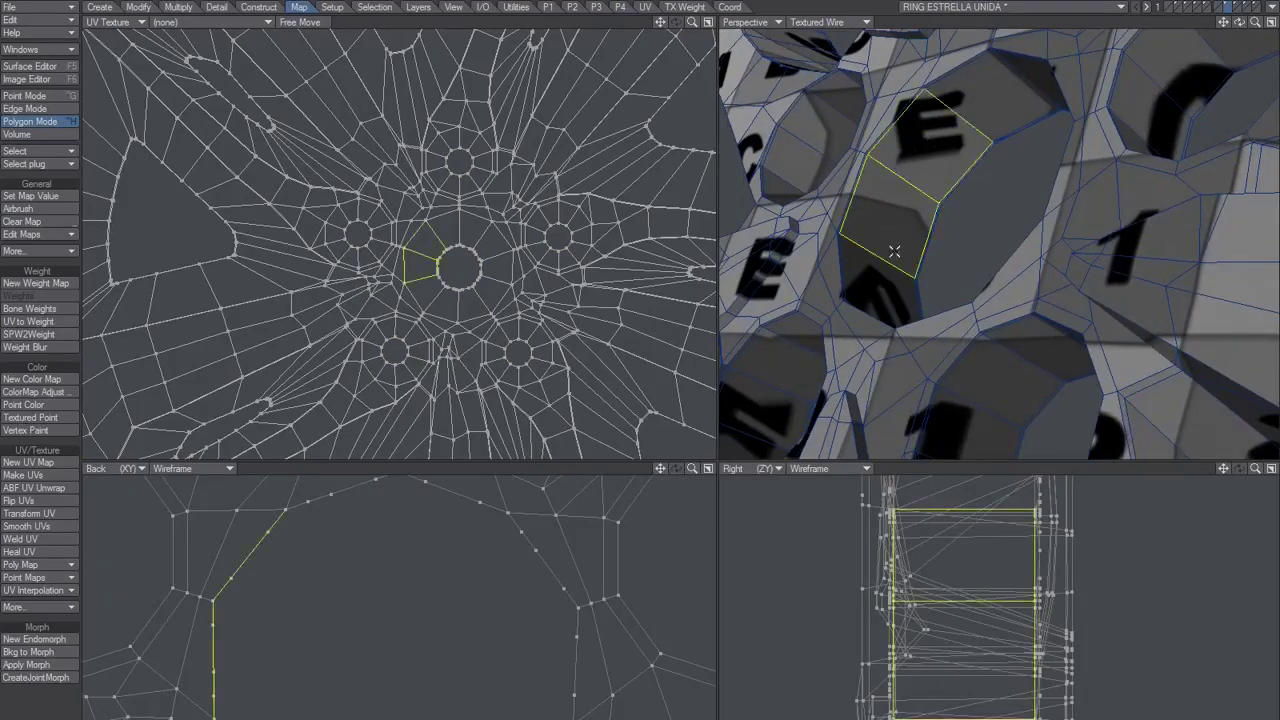
pyautogui.keyDown('alt'); pyautogui.moveTo(930, 152); pyautogui.dragTo(919, 268); pyautogui.keyUp('alt')
pyautogui.press('/')
pyautogui.press('a')
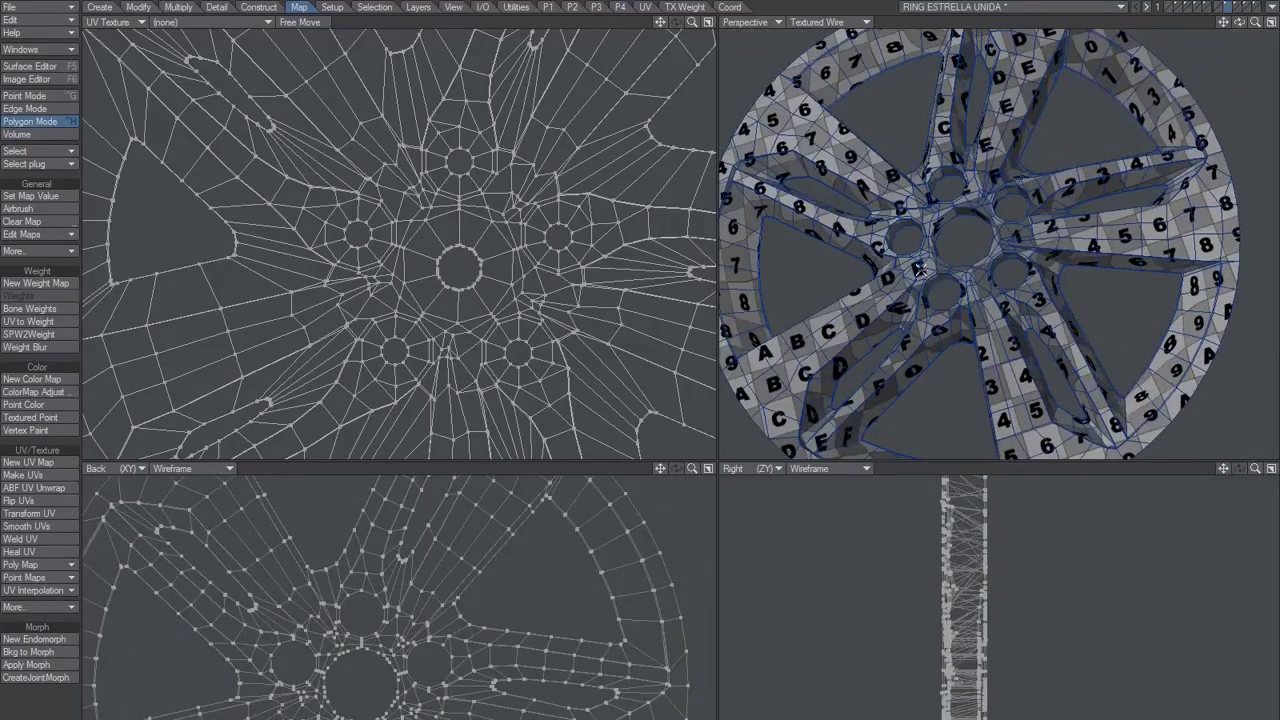
# - Maximize the perspective view and convert the whole wheel to subpatches to inspect the hub and spokes smoothed
pyautogui.keyDown('alt'); pyautogui.moveTo(1013, 253); pyautogui.dragTo(978, 252); pyautogui.keyUp('alt')
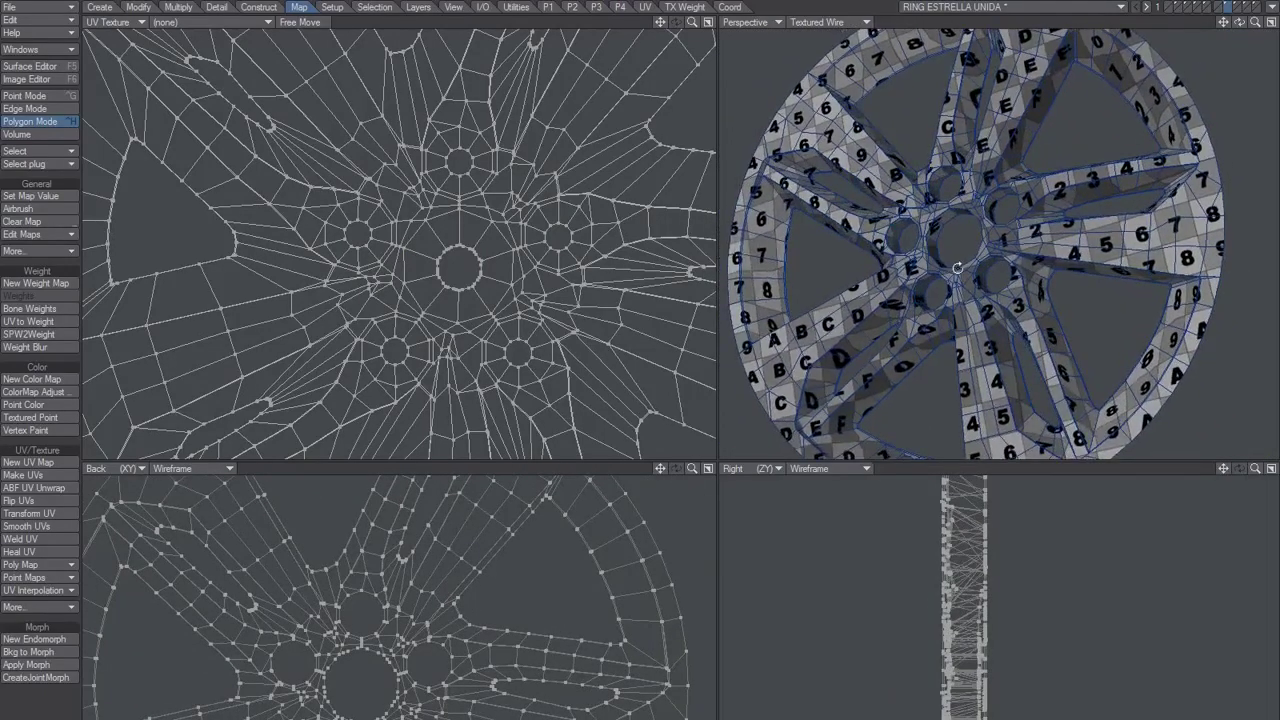
pyautogui.click(1271, 22)
pyautogui.press('a')
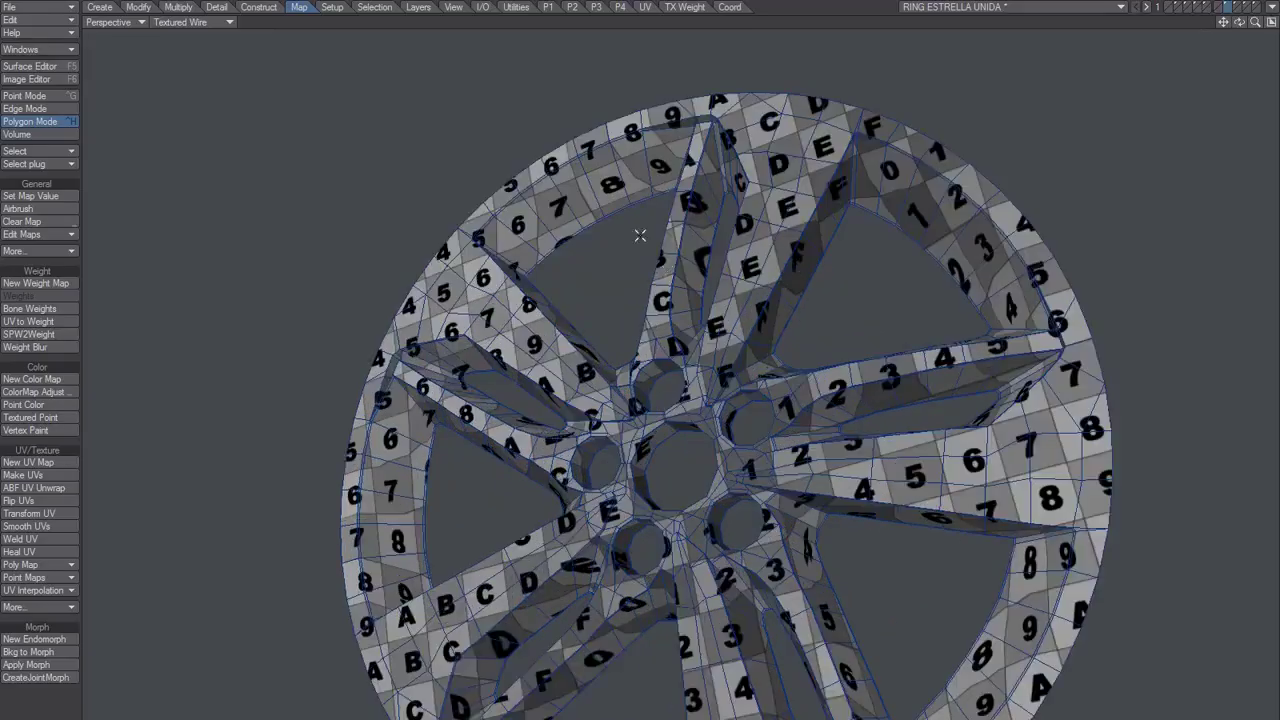
pyautogui.keyDown('alt'); pyautogui.moveTo(650, 492); pyautogui.dragTo(790, 385); pyautogui.keyUp('alt')
pyautogui.keyDown('alt'); pyautogui.keyDown('shift'); pyautogui.moveTo(660, 350); pyautogui.dragTo(717, 330); pyautogui.keyUp('shift'); pyautogui.keyUp('alt')
pyautogui.press('Tab')
pyautogui.moveTo(632, 407)
pyautogui.keyDown('alt'); pyautogui.mouseDown()
pyautogui.moveTo(660, 400)
pyautogui.moveTo(665, 370)
pyautogui.moveTo(621, 346)
pyautogui.moveTo(789, 283)
pyautogui.moveTo(636, 404)
pyautogui.mouseUp(); pyautogui.keyUp('alt')
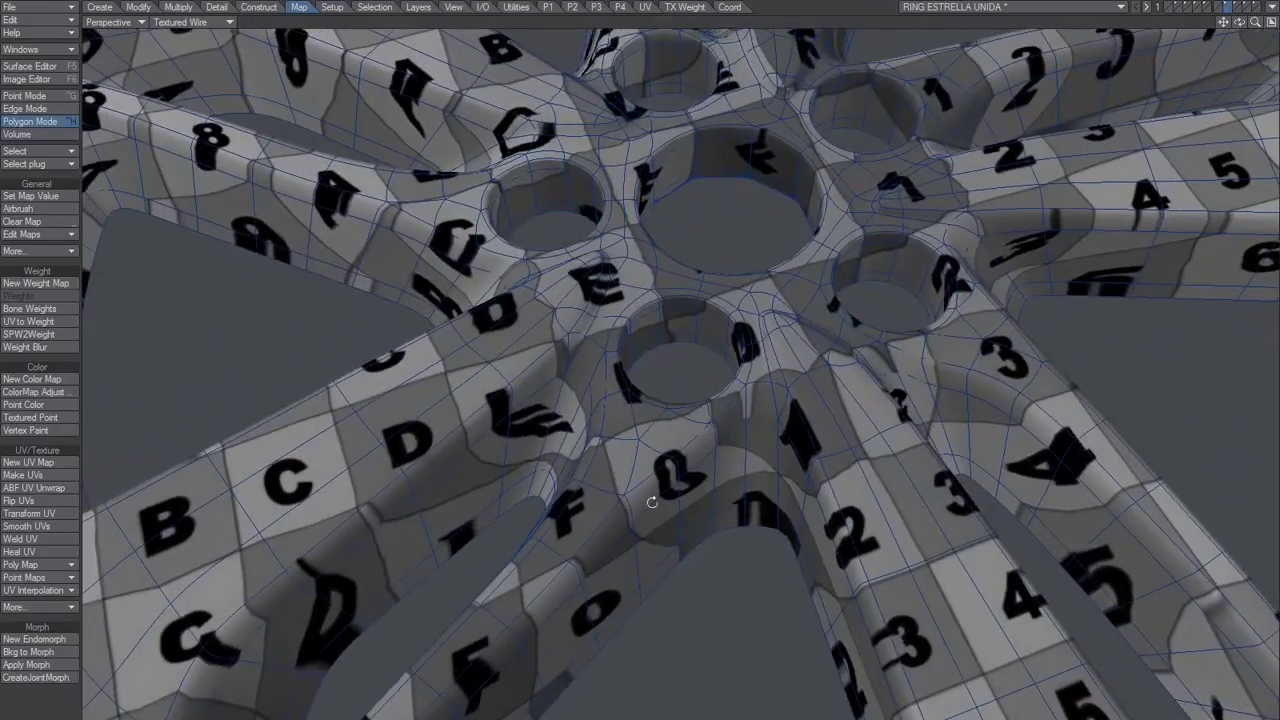
pyautogui.keyDown('alt'); pyautogui.moveTo(651, 502); pyautogui.dragTo(786, 427); pyautogui.keyUp('alt')
# - Try Subpatch Divisions of 3, 4, 1 and again 4 in the General Options to compare the checker texture's smoothness
pyautogui.press('o')
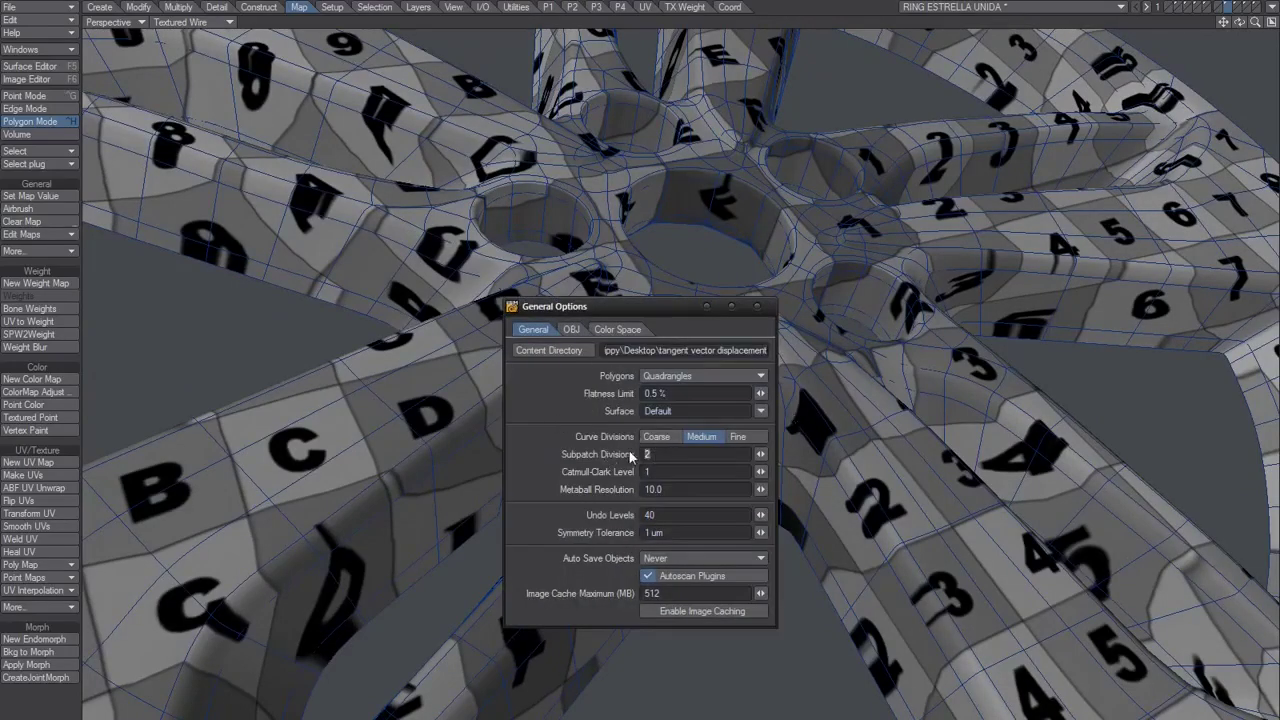
pyautogui.write('3')
pyautogui.press('Tab')
pyautogui.doubleClick(651, 453)
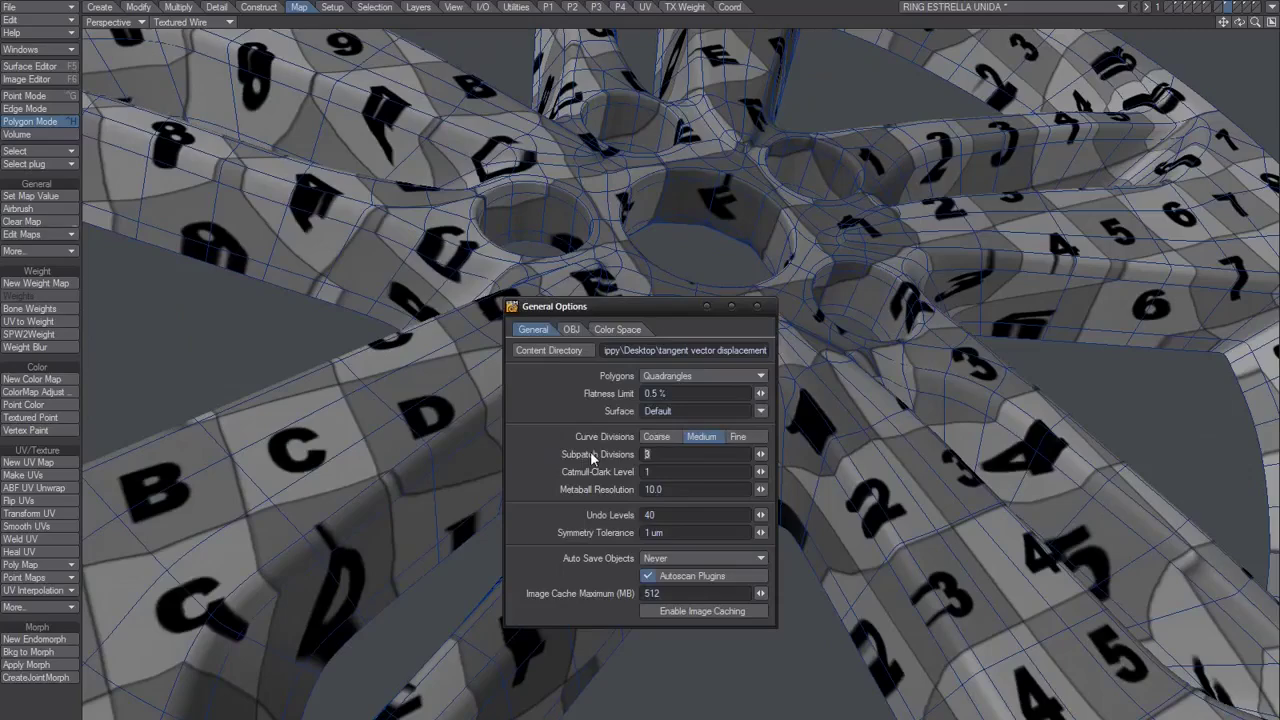
pyautogui.write('4')
pyautogui.press('Tab')
pyautogui.write('1')
pyautogui.press('Tab')
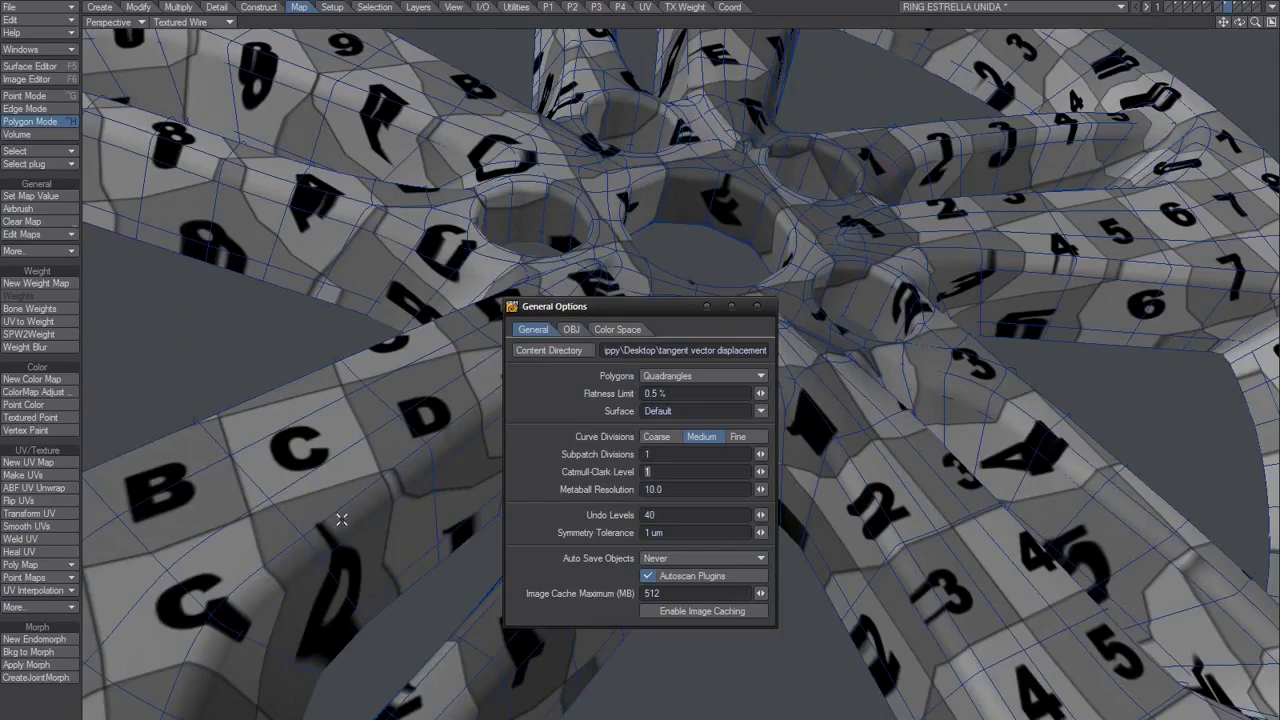
pyautogui.hotkey('shift', 'Tab')
pyautogui.press('Tab')
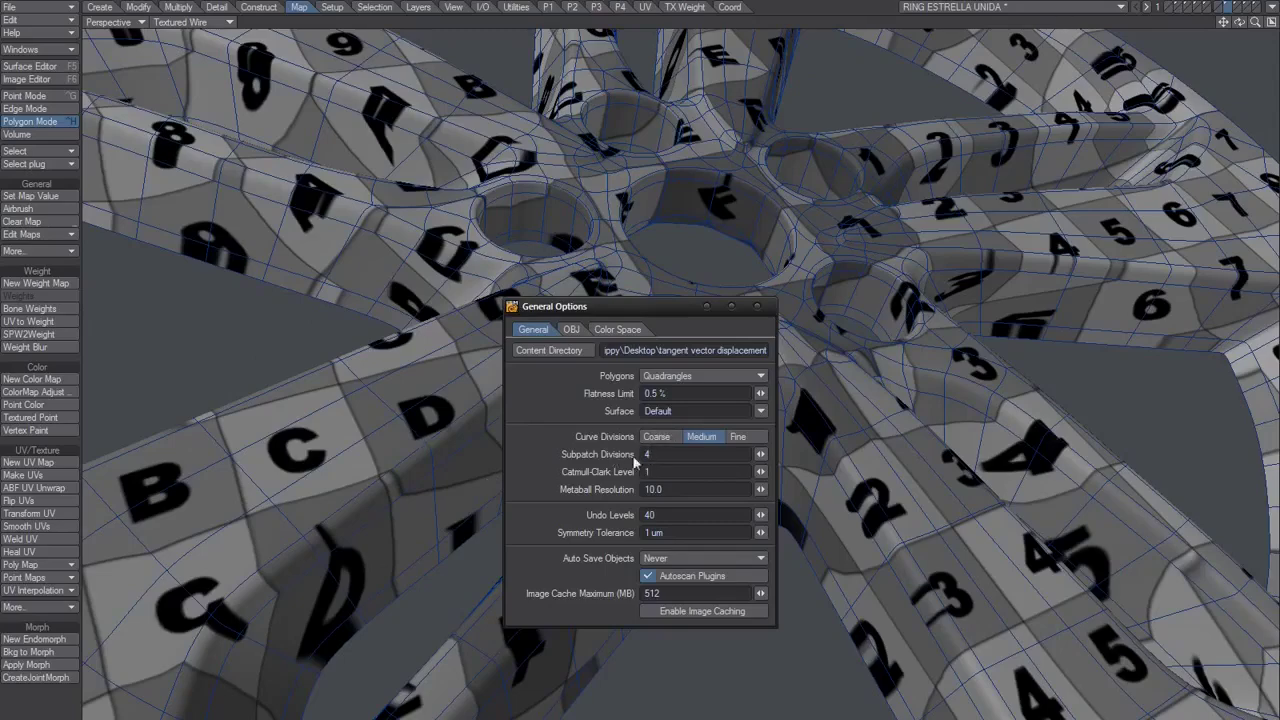
# - Set Subpatch Divisions to 2 and close the General Options
pyautogui.write('2')
pyautogui.press('Tab')
pyautogui.click(757, 307)
# - Replace the checker image in the Default surface's color texture with MetalScratches0011_M.jpg and close the editors
pyautogui.keyDown('alt'); pyautogui.moveTo(449, 480); pyautogui.dragTo(415, 590); pyautogui.keyUp('alt')
pyautogui.keyDown('alt'); pyautogui.moveTo(371, 666); pyautogui.dragTo(498, 460); pyautogui.keyUp('alt')
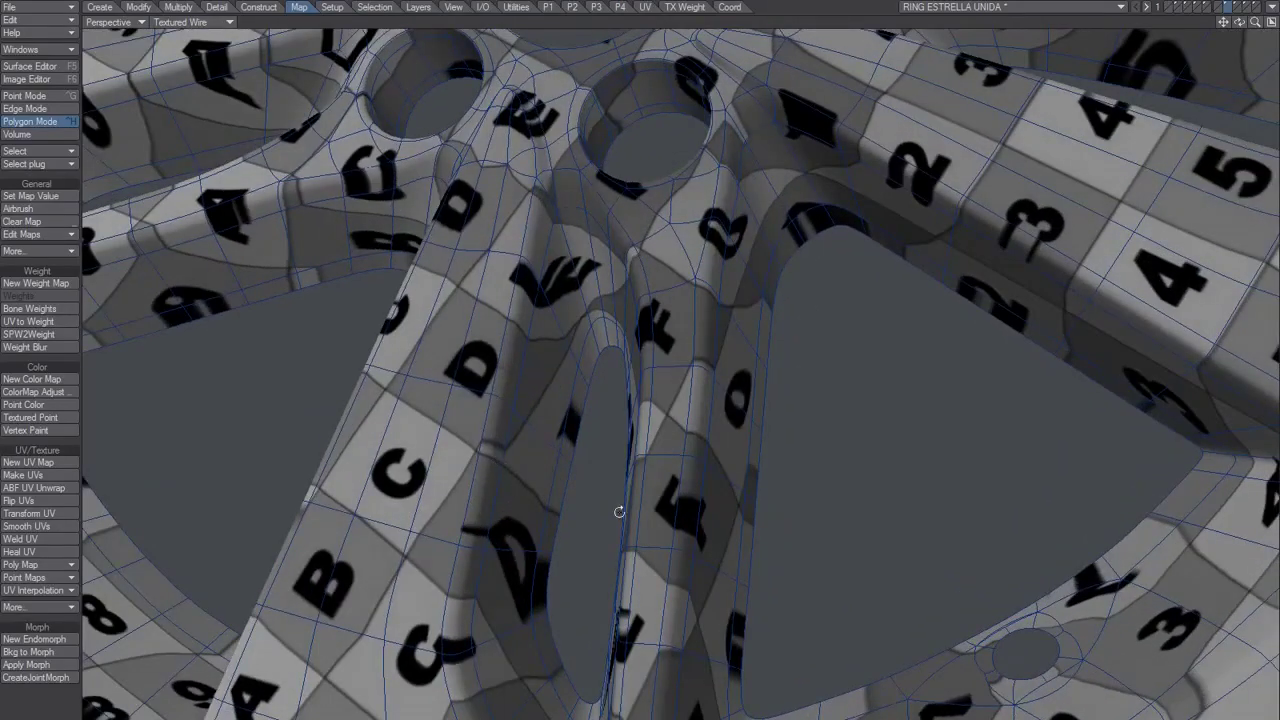
pyautogui.keyDown('alt'); pyautogui.moveTo(619, 512); pyautogui.dragTo(552, 541); pyautogui.keyUp('alt')
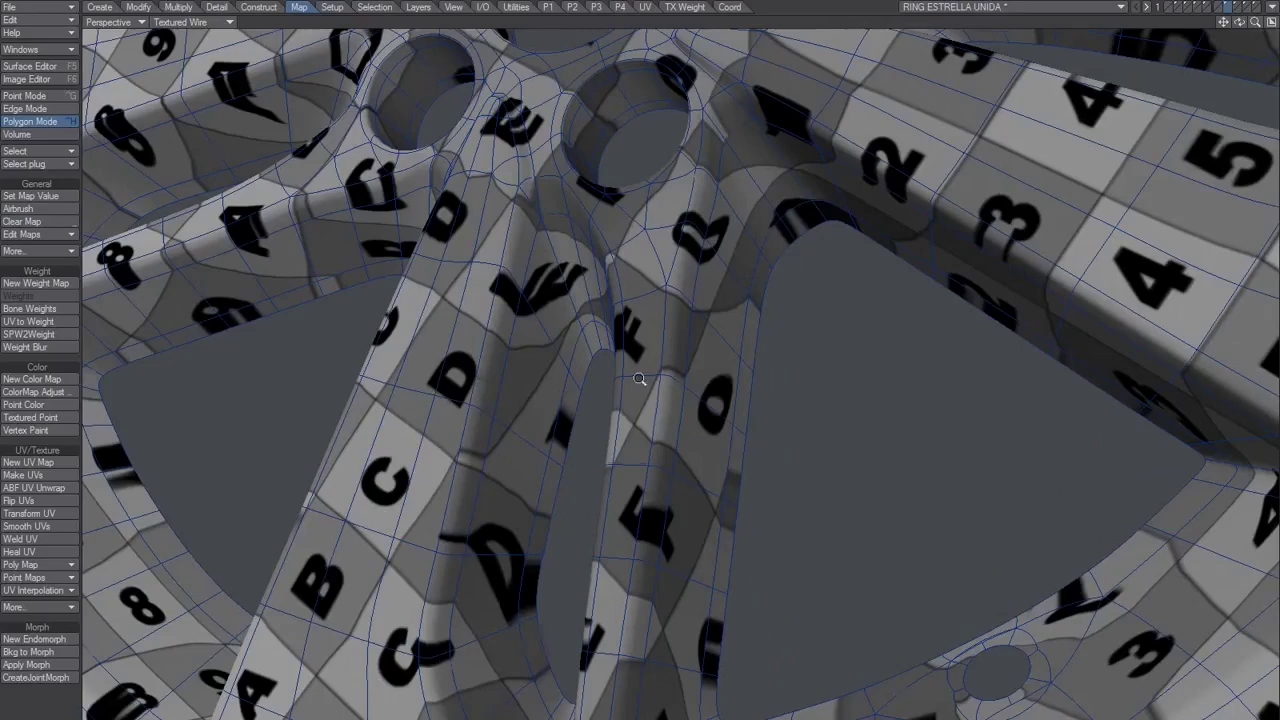
pyautogui.keyDown('alt'); pyautogui.moveTo(640, 380); pyautogui.dragTo(666, 445); pyautogui.keyUp('alt')
pyautogui.press('F5')
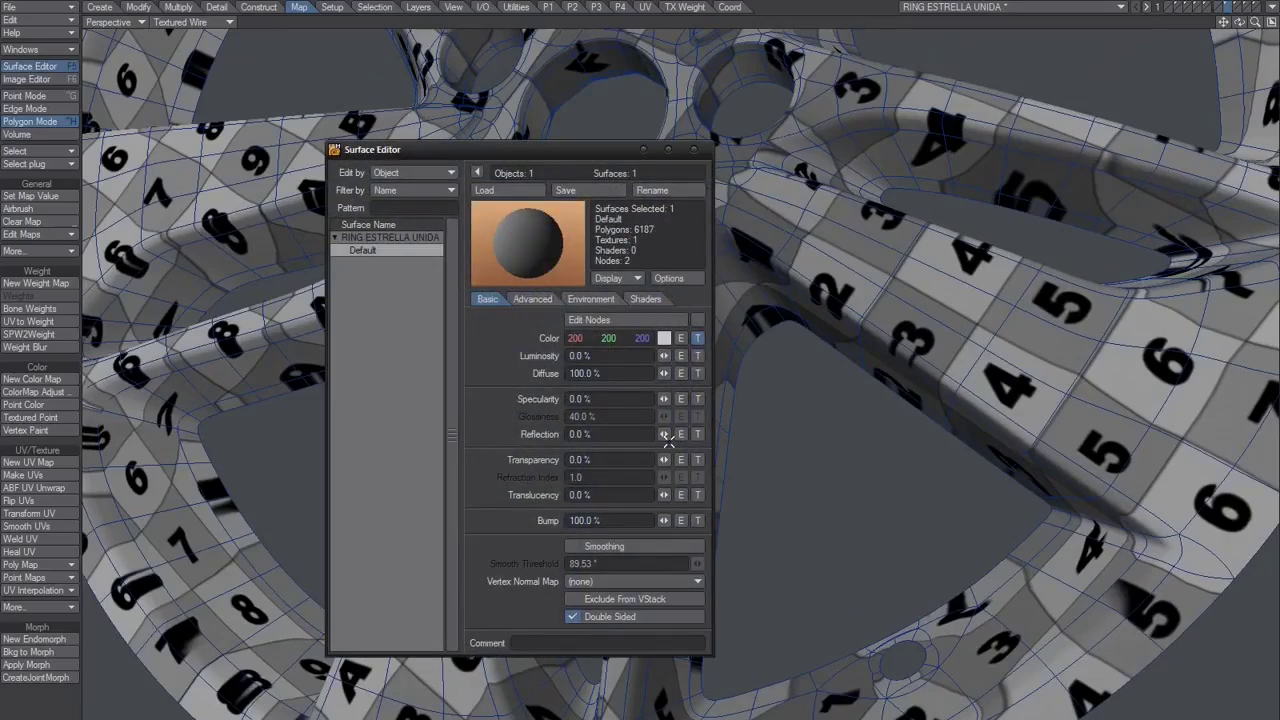
pyautogui.click(698, 338)
pyautogui.click(757, 387)
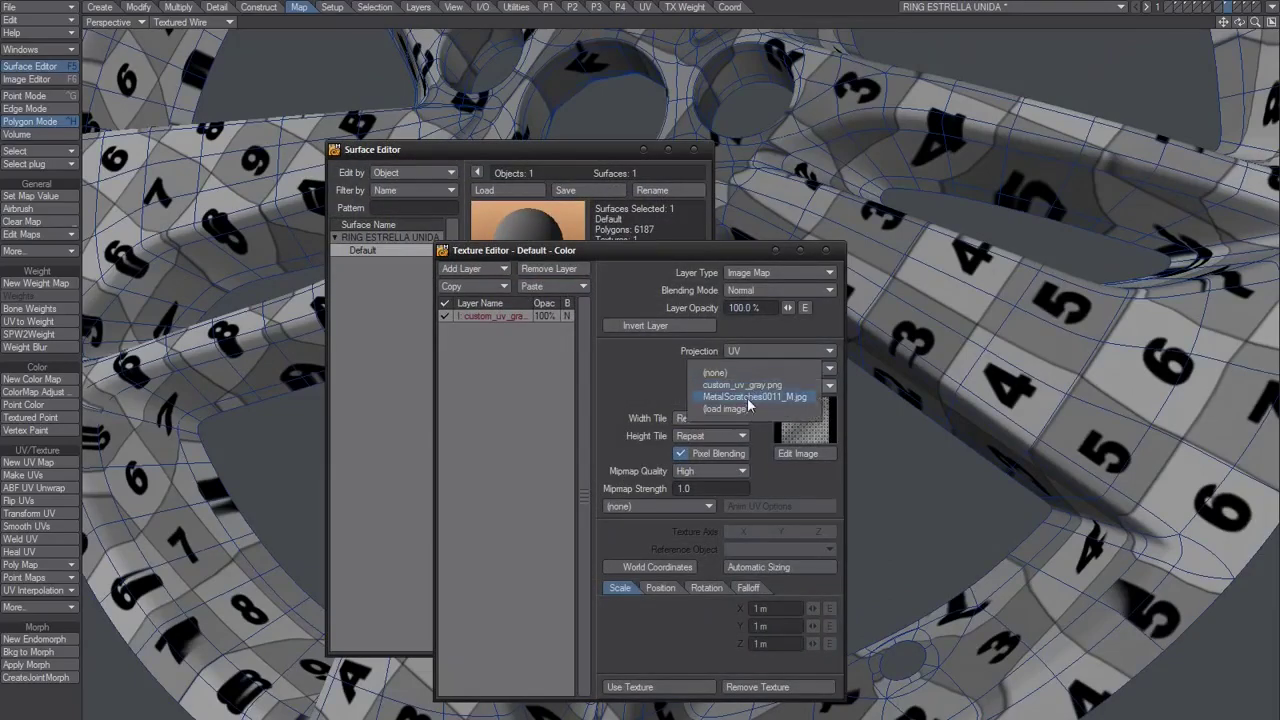
pyautogui.click(747, 397)
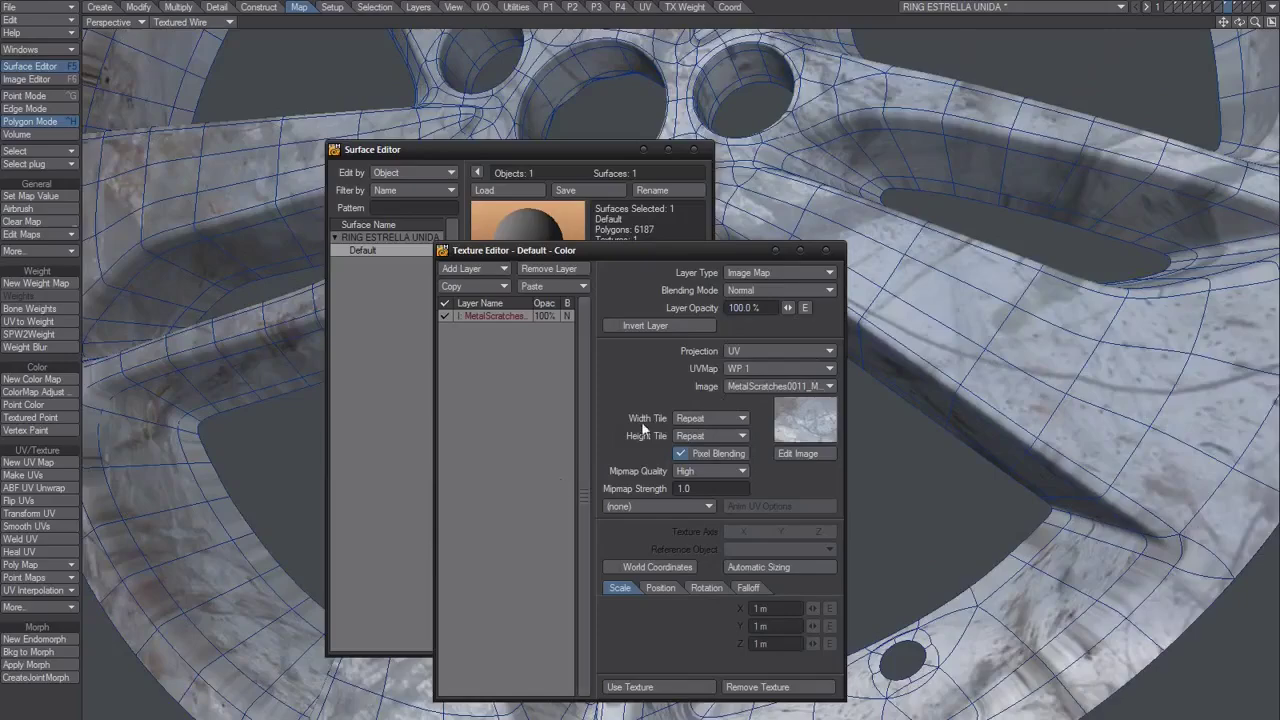
pyautogui.click(825, 250)
pyautogui.click(694, 149)
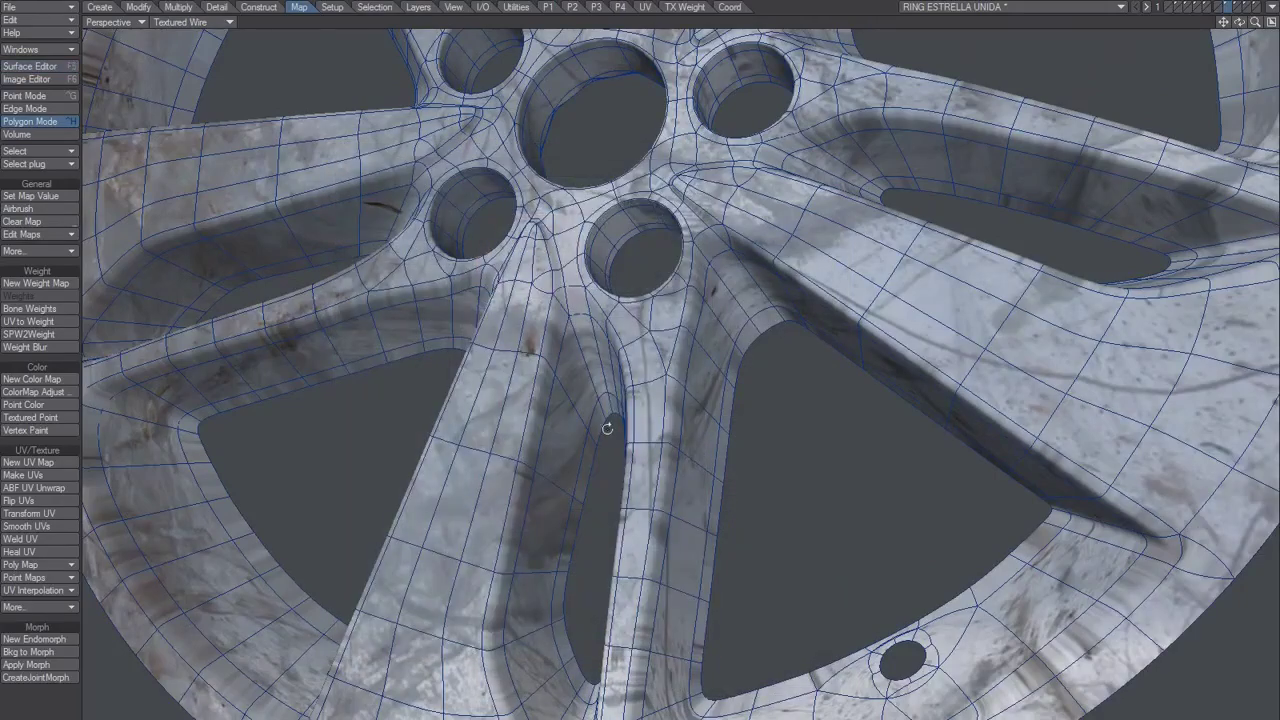
# - Mark the strip of bevel polygons along the spoke's edge beside the narrow slot to examine the metal texture there
pyautogui.moveTo(607, 428)
pyautogui.keyDown('alt'); pyautogui.mouseDown()
pyautogui.moveTo(644, 460)
pyautogui.moveTo(851, 507)
pyautogui.moveTo(679, 500)
pyautogui.moveTo(577, 520)
pyautogui.moveTo(580, 447)
pyautogui.moveTo(612, 501)
pyautogui.moveTo(677, 470)
pyautogui.moveTo(603, 484)
pyautogui.moveTo(594, 474)
pyautogui.moveTo(667, 472)
pyautogui.moveTo(601, 429)
pyautogui.mouseUp(); pyautogui.keyUp('alt')
pyautogui.scroll(-3, 644, 460)
pyautogui.press('space')
pyautogui.press('space')
pyautogui.press('space')
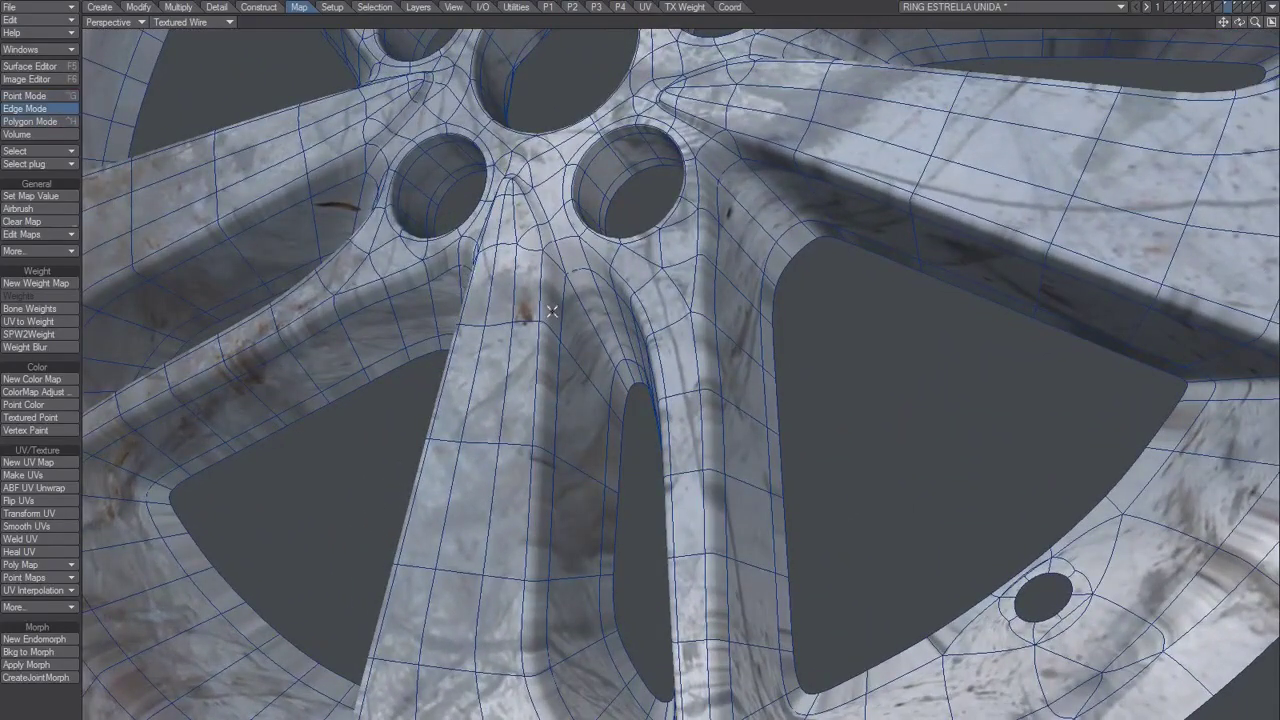
pyautogui.moveTo(553, 309); pyautogui.dragTo(539, 406)
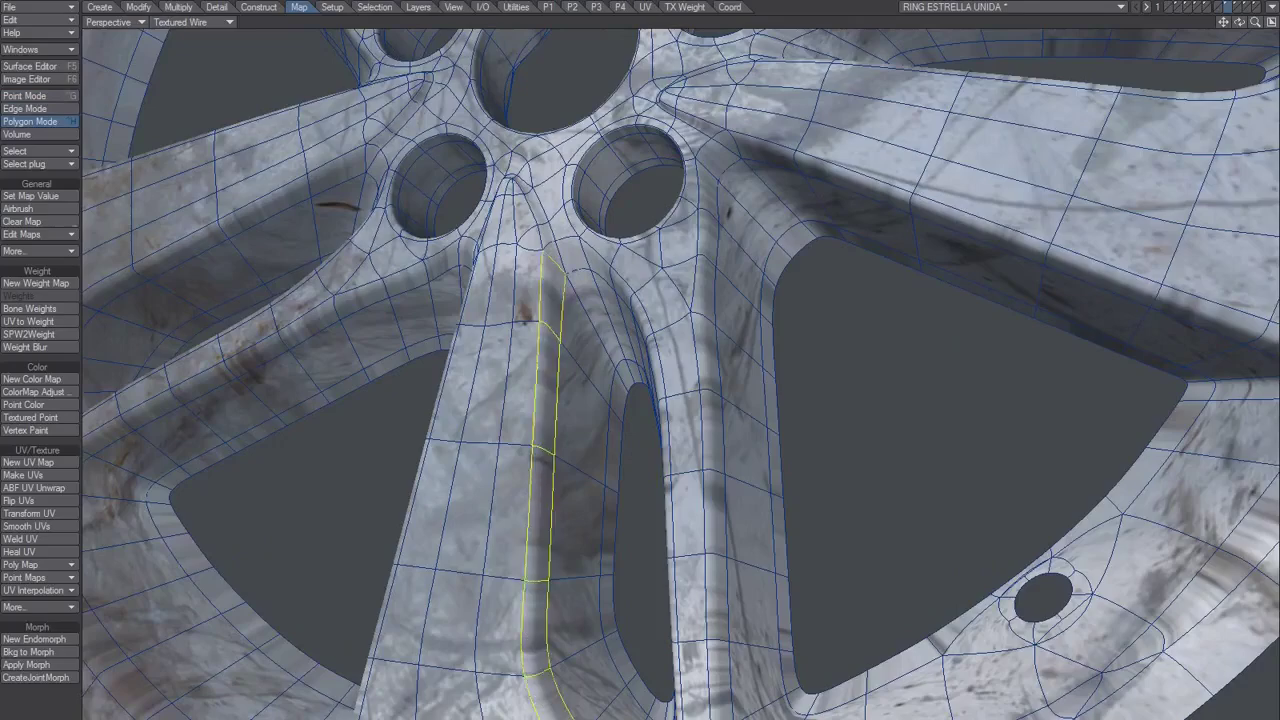
pyautogui.keyDown('alt'); pyautogui.moveTo(790, 620); pyautogui.dragTo(695, 582); pyautogui.keyUp('alt')
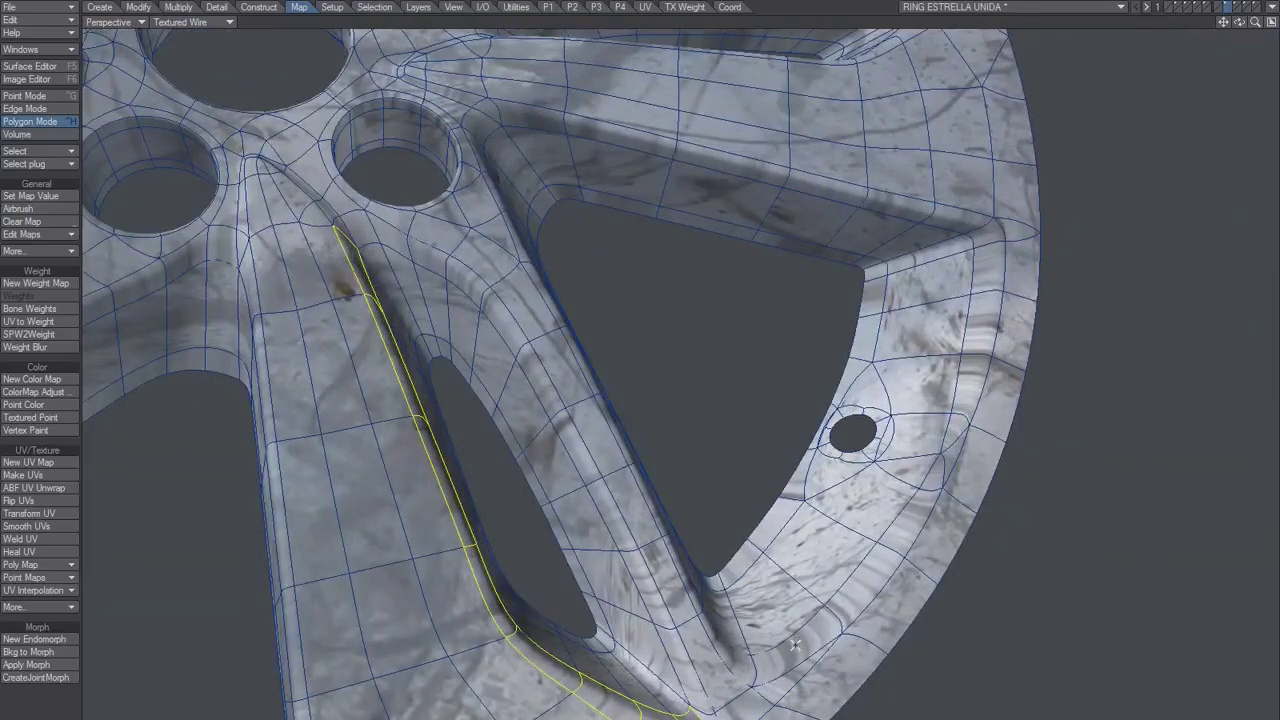
# - Clear the selection and compare the metal texture on the outer rim with subpatch smoothing off and back on
pyautogui.moveTo(795, 646)
pyautogui.keyDown('shift'); pyautogui.mouseDown()
pyautogui.moveTo(962, 428)
pyautogui.moveTo(990, 310)
pyautogui.mouseUp(); pyautogui.keyUp('shift')
pyautogui.keyDown('alt'); pyautogui.moveTo(790, 510); pyautogui.dragTo(686, 523); pyautogui.keyUp('alt')
pyautogui.click(50, 700)
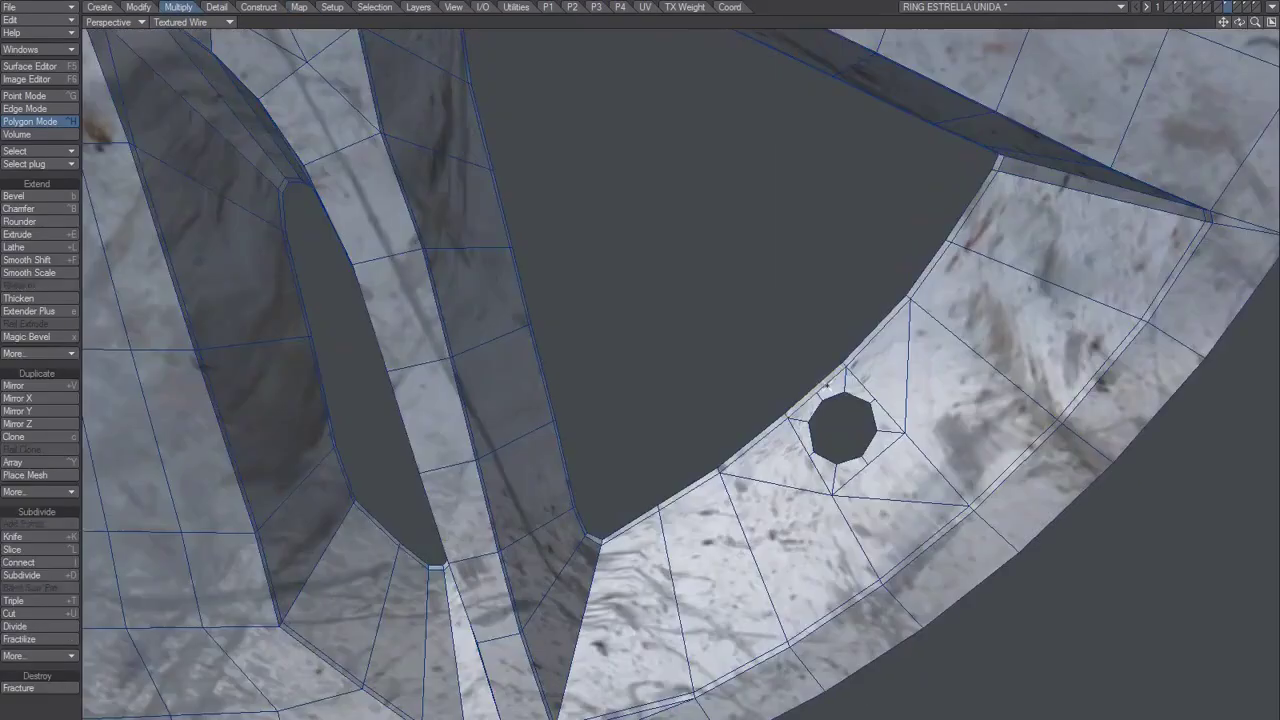
pyautogui.keyDown('alt'); pyautogui.moveTo(827, 387); pyautogui.dragTo(676, 522); pyautogui.keyUp('alt')
pyautogui.scroll(-2, 779, 510)
pyautogui.press('Tab')
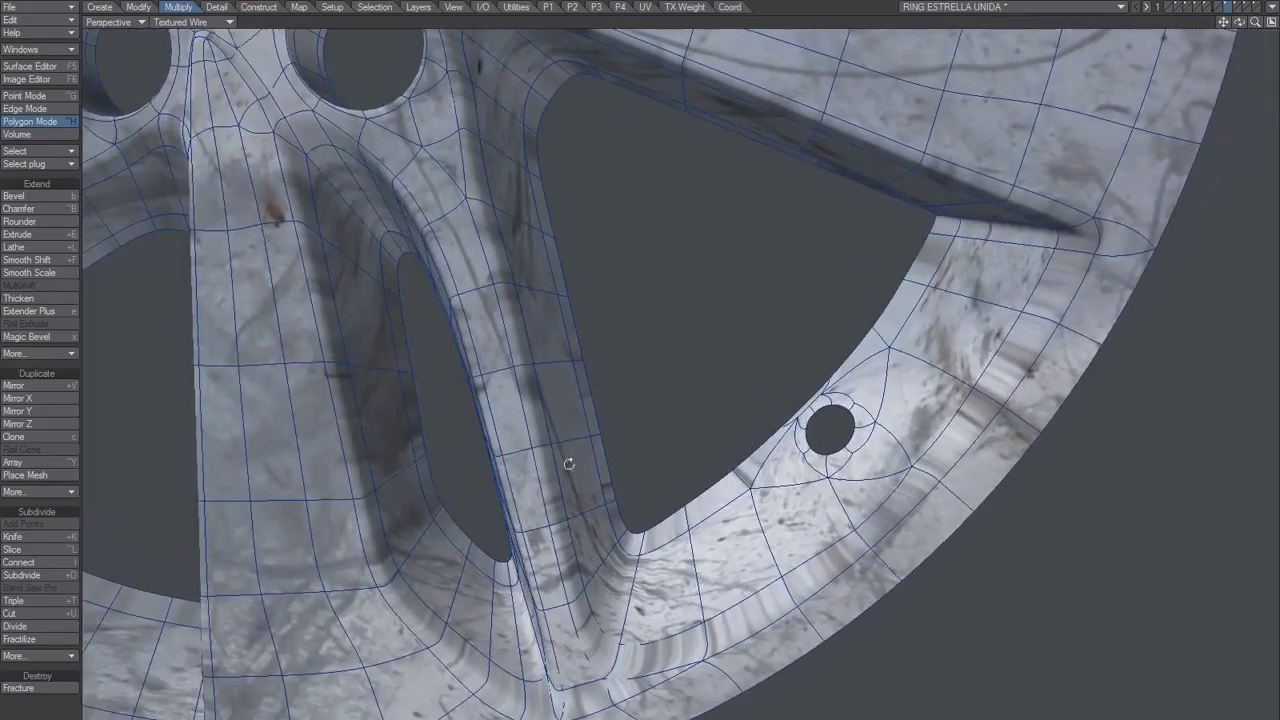
# - Select the strip of bevel polygons running around the front edges of the spoke's narrow slot
pyautogui.keyDown('alt'); pyautogui.moveTo(538, 450); pyautogui.dragTo(745, 385); pyautogui.keyUp('alt')
pyautogui.keyDown('alt'); pyautogui.moveTo(877, 413); pyautogui.dragTo(767, 420); pyautogui.keyUp('alt')
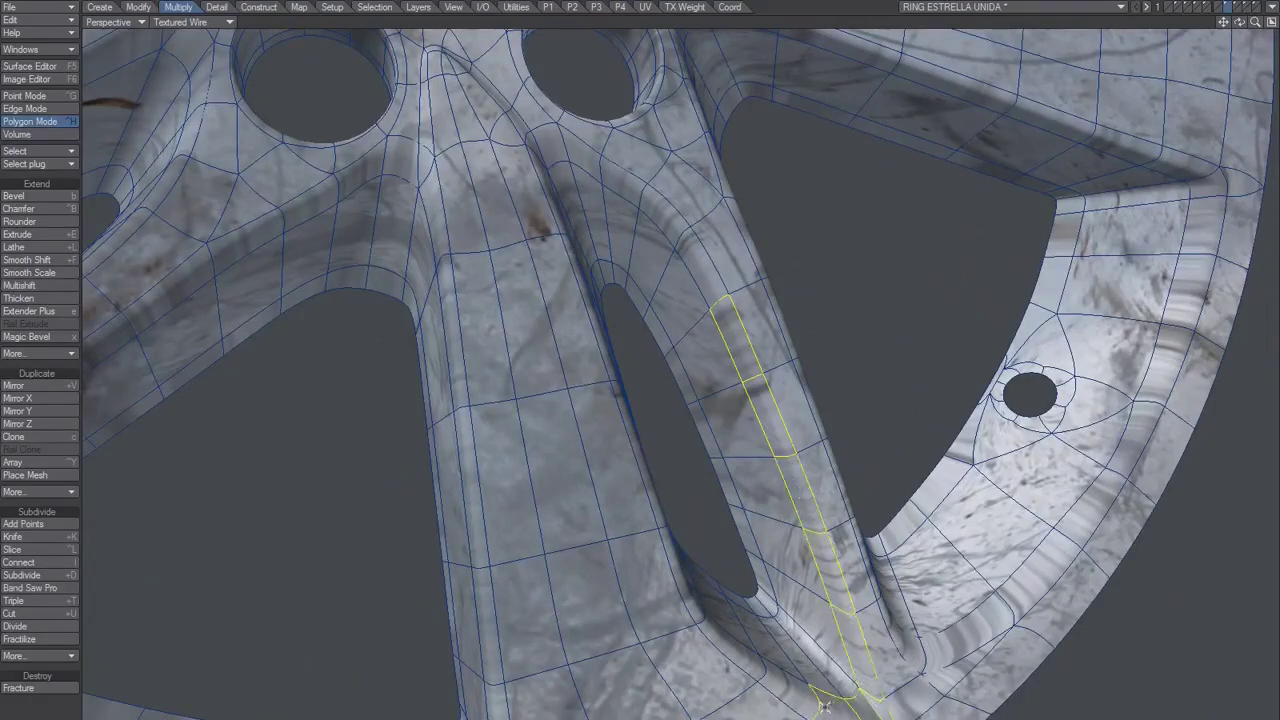
pyautogui.keyDown('alt'); pyautogui.moveTo(820, 682); pyautogui.dragTo(694, 644); pyautogui.keyUp('alt')
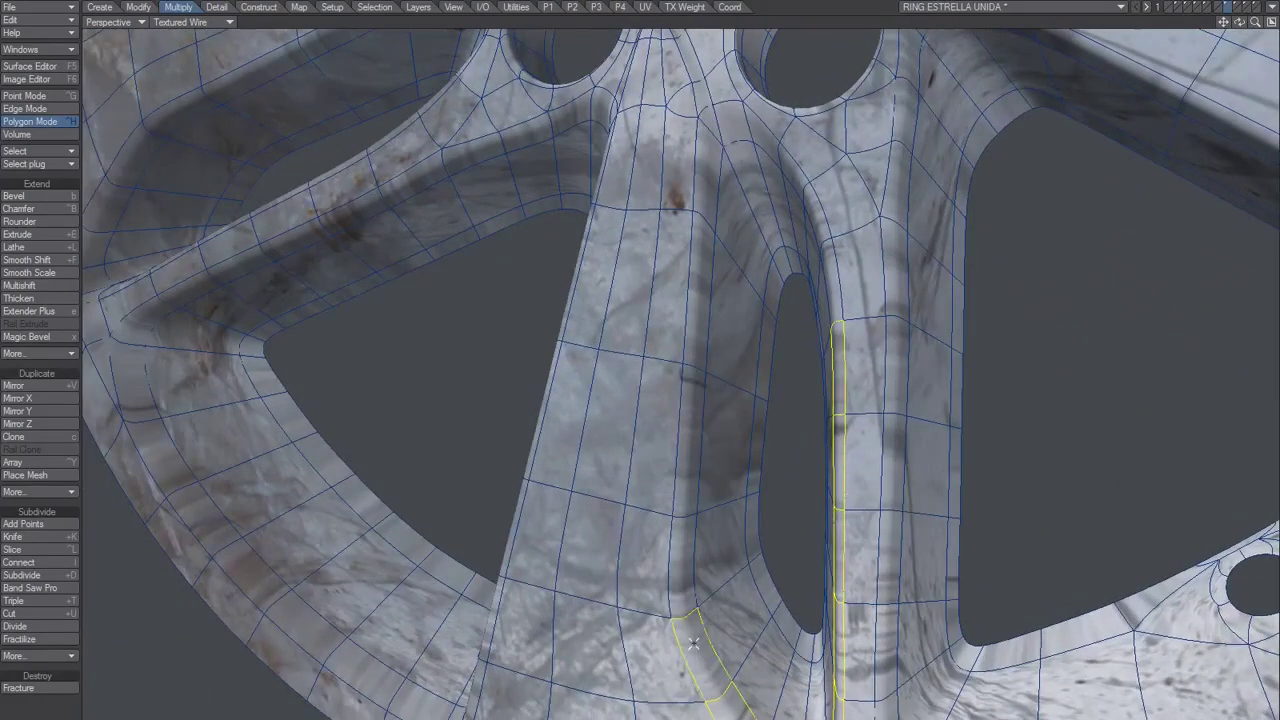
pyautogui.moveTo(689, 446); pyautogui.dragTo(708, 190)
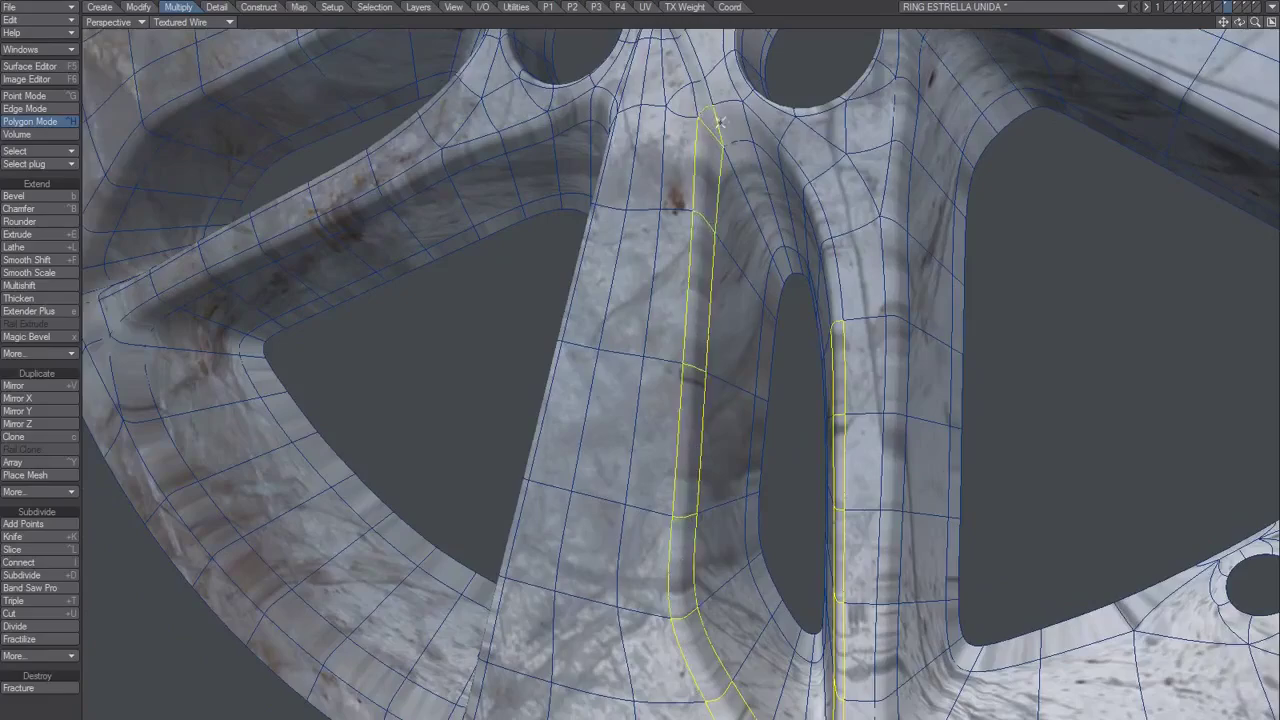
pyautogui.moveTo(718, 120); pyautogui.dragTo(755, 130)
pyautogui.keyDown('alt'); pyautogui.moveTo(752, 227); pyautogui.dragTo(816, 226); pyautogui.keyUp('alt')
pyautogui.moveTo(816, 226)
pyautogui.mouseDown()
pyautogui.moveTo(790, 236)
pyautogui.moveTo(822, 372)
pyautogui.mouseUp()
pyautogui.keyDown('alt'); pyautogui.moveTo(764, 430); pyautogui.dragTo(765, 380); pyautogui.keyUp('alt')
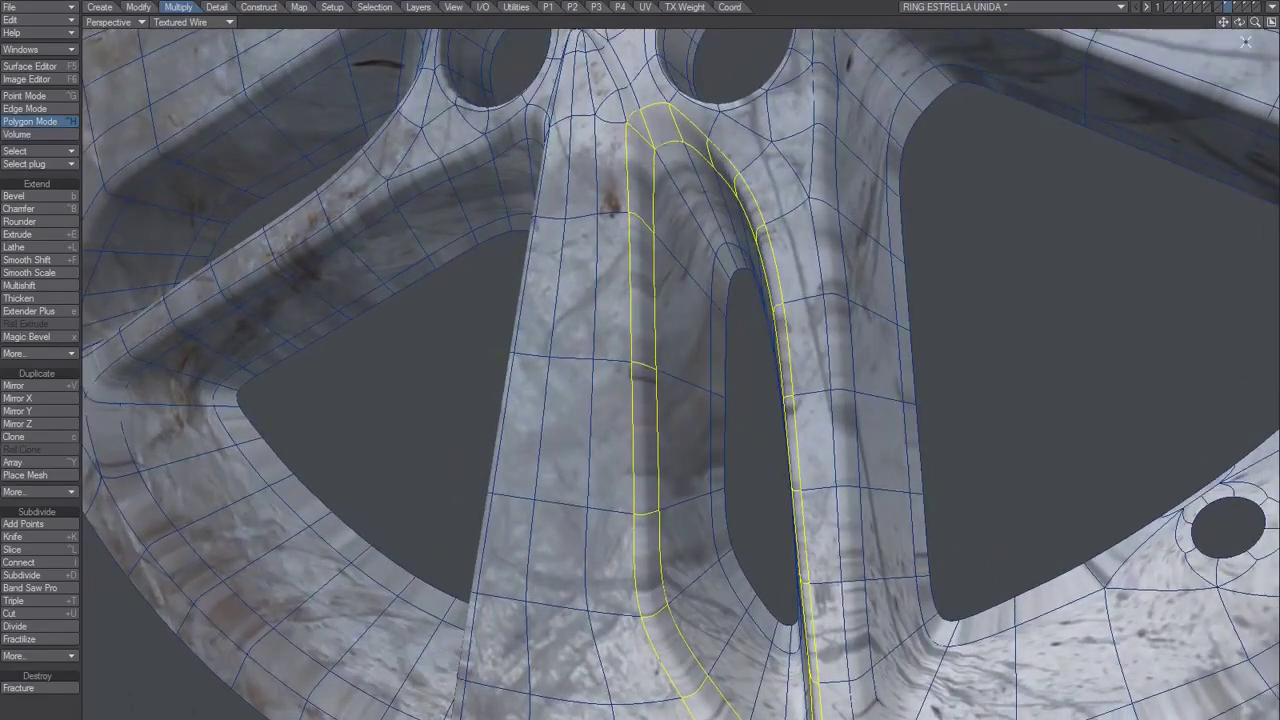
pyautogui.keyDown('alt'); pyautogui.moveTo(694, 328); pyautogui.dragTo(763, 330); pyautogui.keyUp('alt')
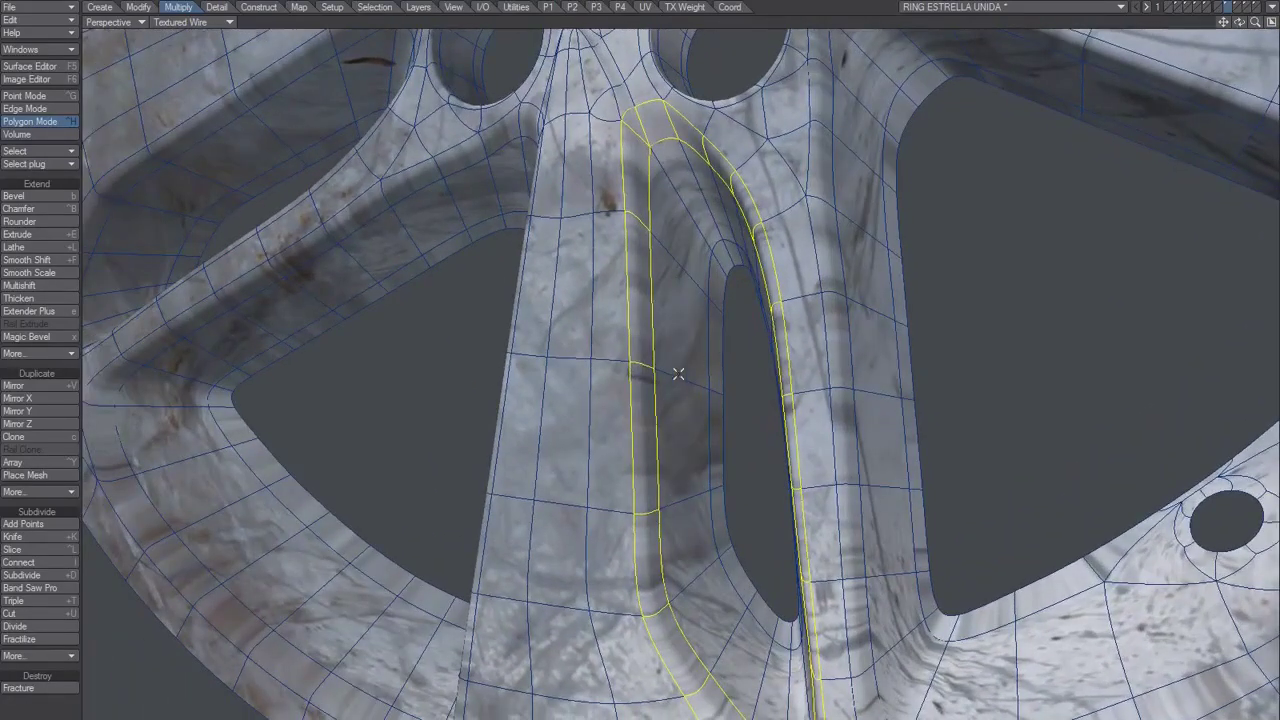
# - Examine the selected slot bevel strip in the UV layout alongside the metal texture in a close perspective view
pyautogui.click(1271, 23)
pyautogui.press('a')
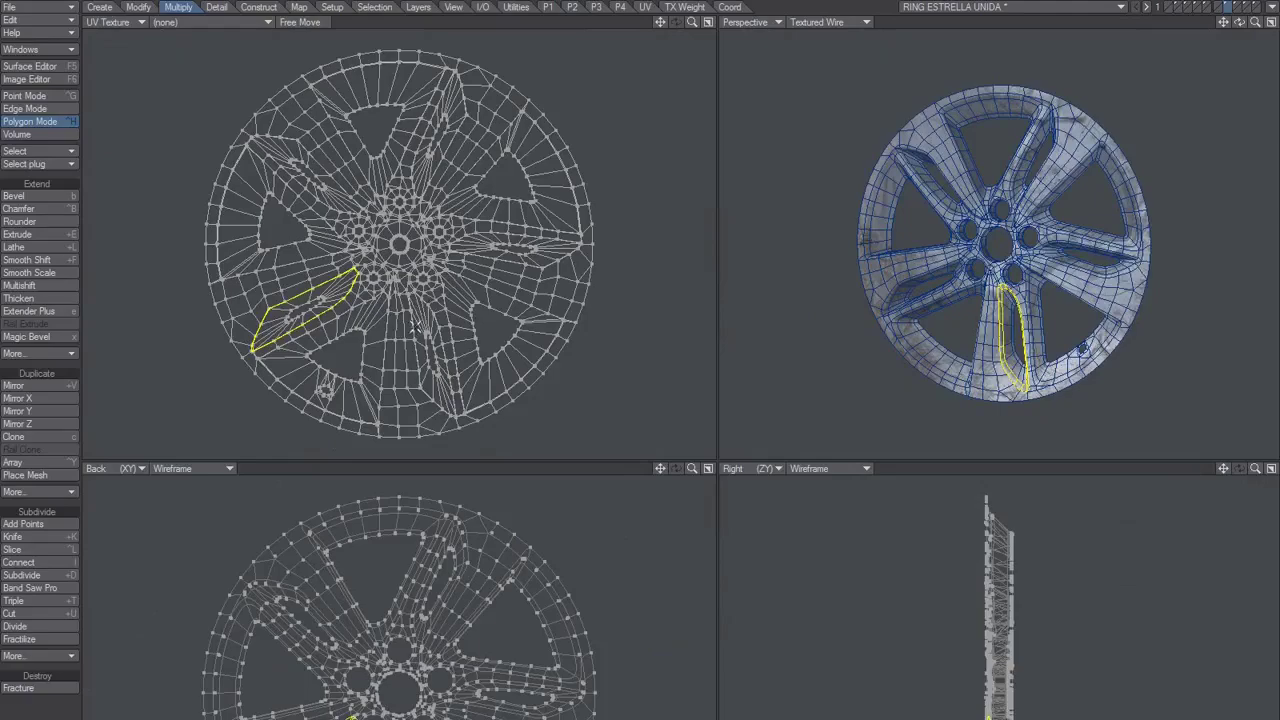
pyautogui.hotkey('shift', 'a')
pyautogui.keyDown('alt'); pyautogui.keyDown('shift'); pyautogui.moveTo(1045, 165); pyautogui.dragTo(1003, 251); pyautogui.keyUp('shift'); pyautogui.keyUp('alt')
pyautogui.keyDown('alt'); pyautogui.keyDown('shift'); pyautogui.moveTo(1125, 258); pyautogui.dragTo(1033, 268); pyautogui.keyUp('shift'); pyautogui.keyUp('alt')
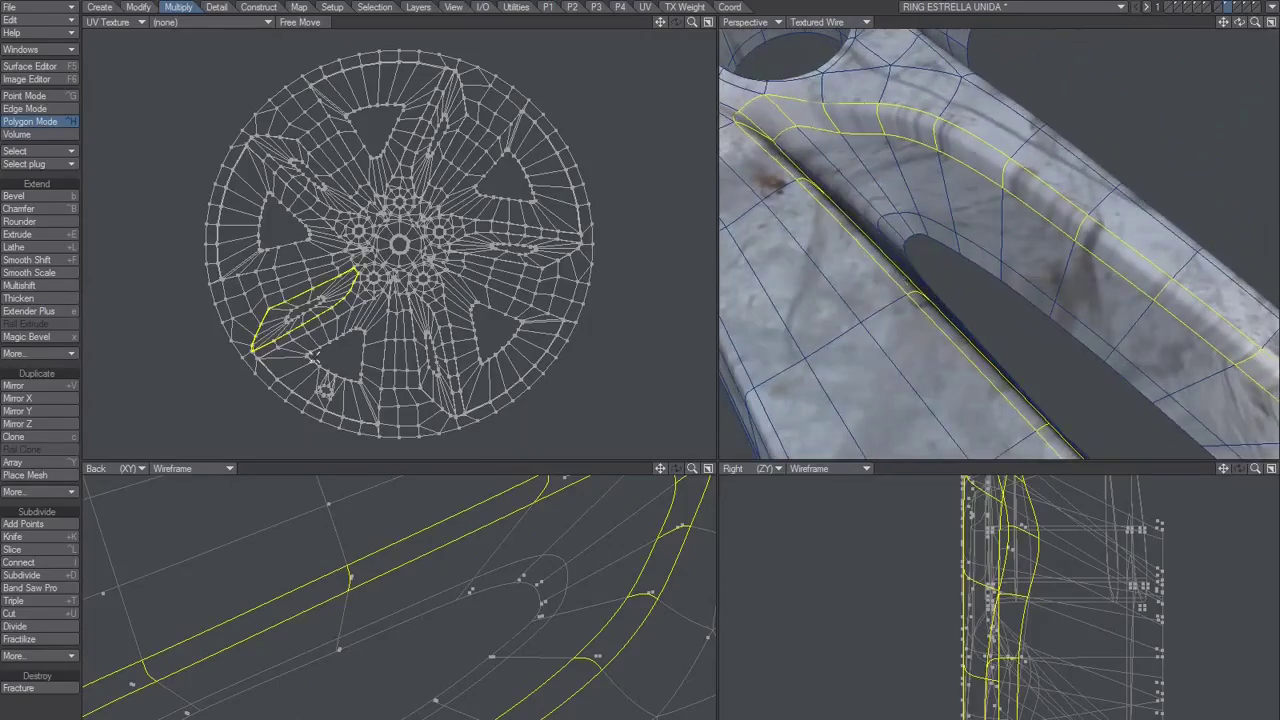
pyautogui.scroll(4, 317, 311)
pyautogui.keyDown('alt'); pyautogui.moveTo(380, 278); pyautogui.dragTo(391, 324); pyautogui.keyUp('alt')
pyautogui.keyDown('ctrl'); pyautogui.keyDown('alt'); pyautogui.moveTo(957, 245); pyautogui.dragTo(977, 240); pyautogui.keyUp('alt'); pyautogui.keyUp('ctrl')
pyautogui.keyDown('alt'); pyautogui.moveTo(977, 240); pyautogui.dragTo(1003, 189); pyautogui.keyUp('alt')
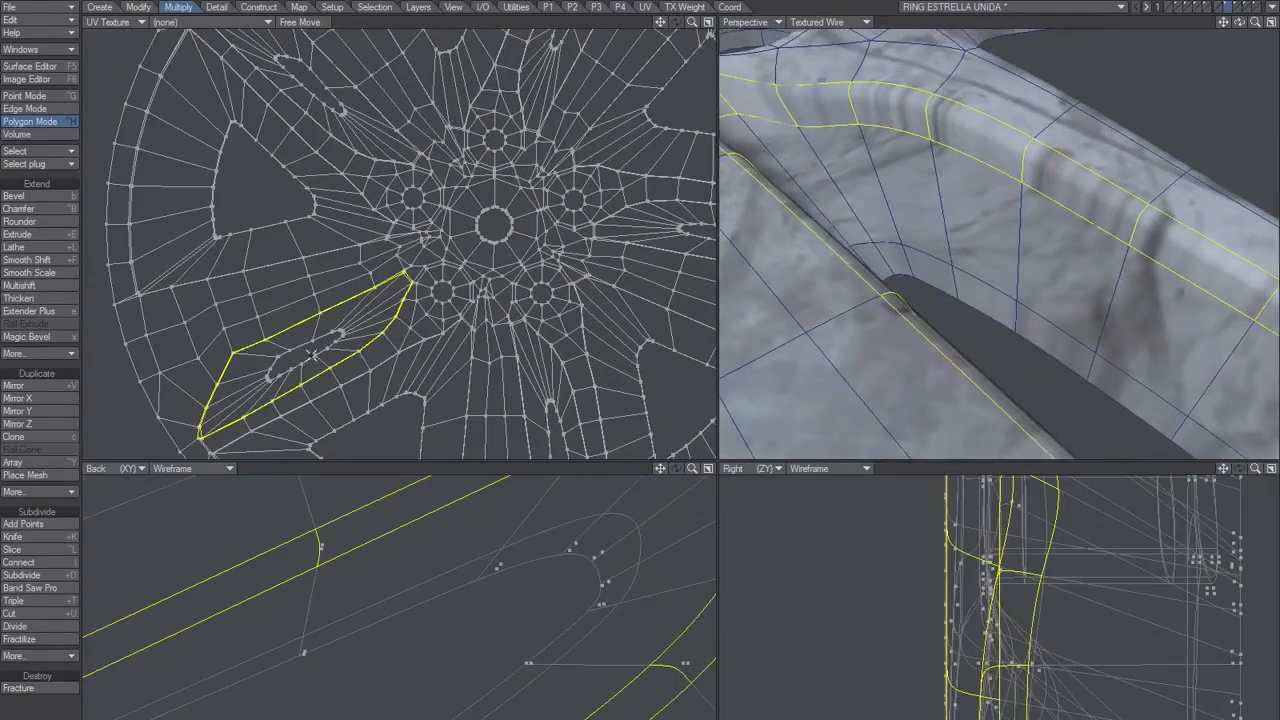
pyautogui.keyDown('alt'); pyautogui.moveTo(1028, 255); pyautogui.dragTo(1064, 226); pyautogui.keyUp('alt')
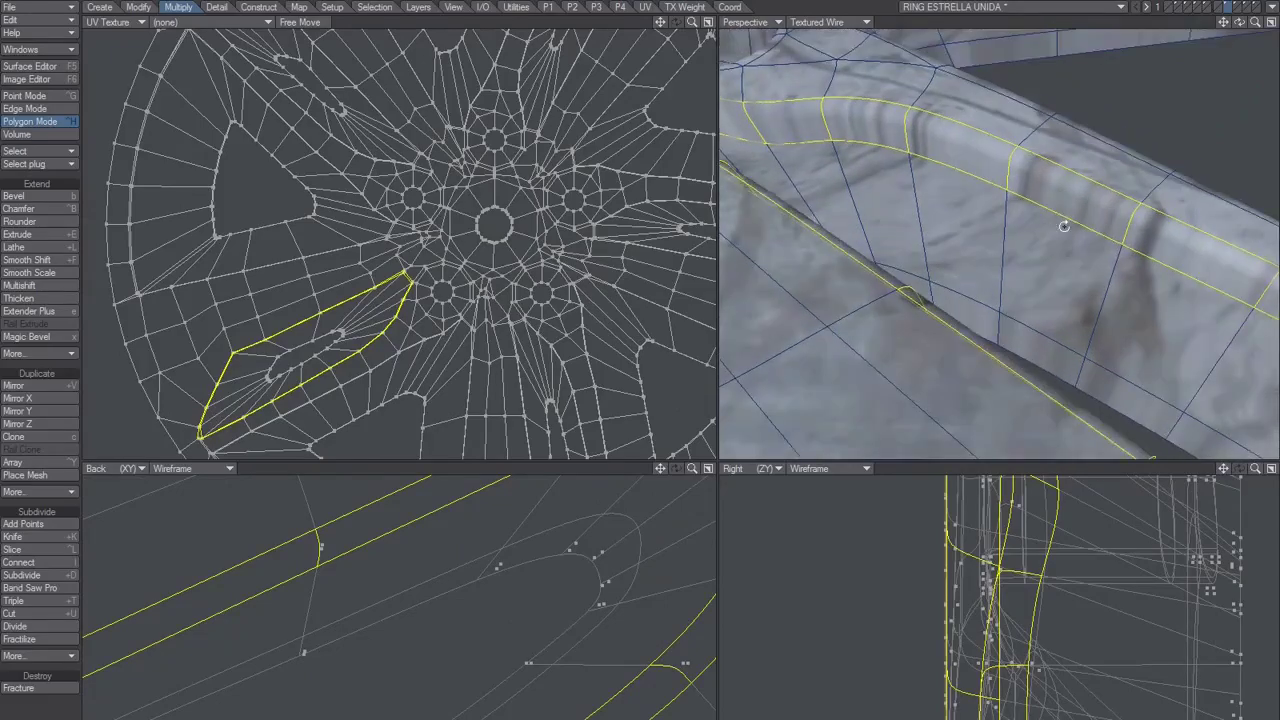
pyautogui.click(642, 7)
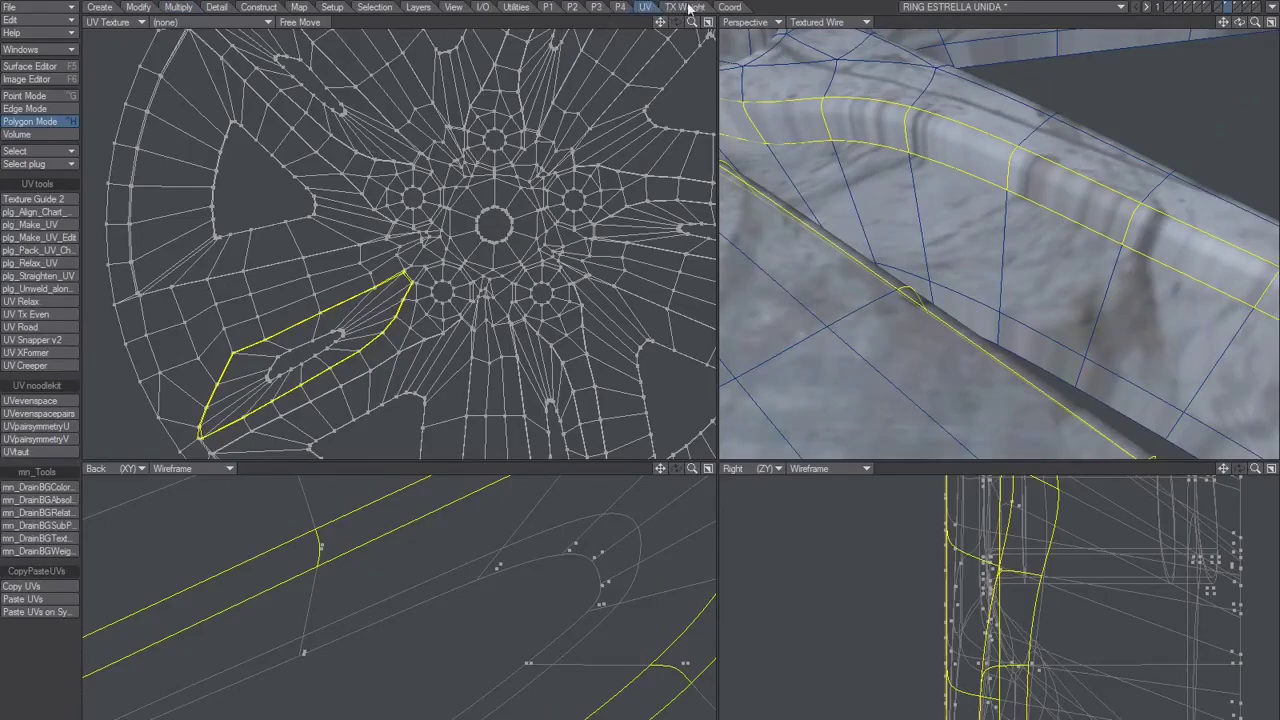
pyautogui.click(688, 7)
pyautogui.click(645, 8)
pyautogui.keyDown('alt'); pyautogui.moveTo(1121, 260); pyautogui.dragTo(880, 296); pyautogui.keyUp('alt')
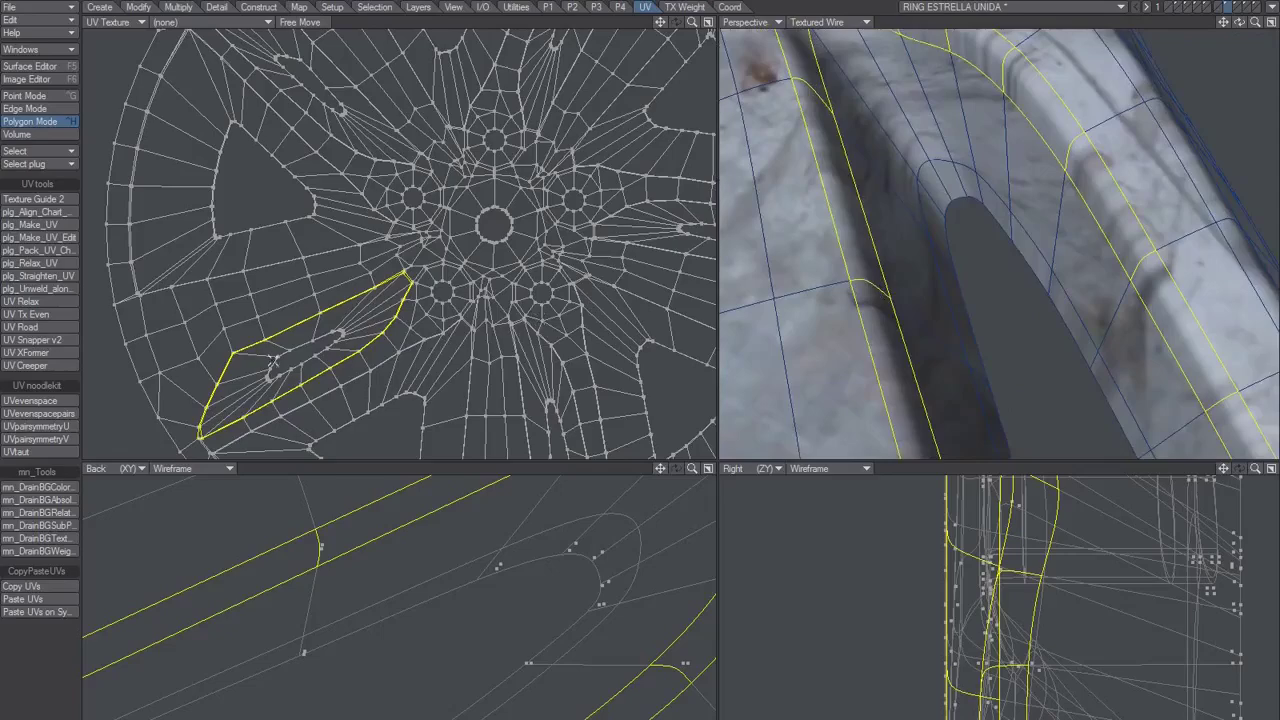
pyautogui.click(55, 262)
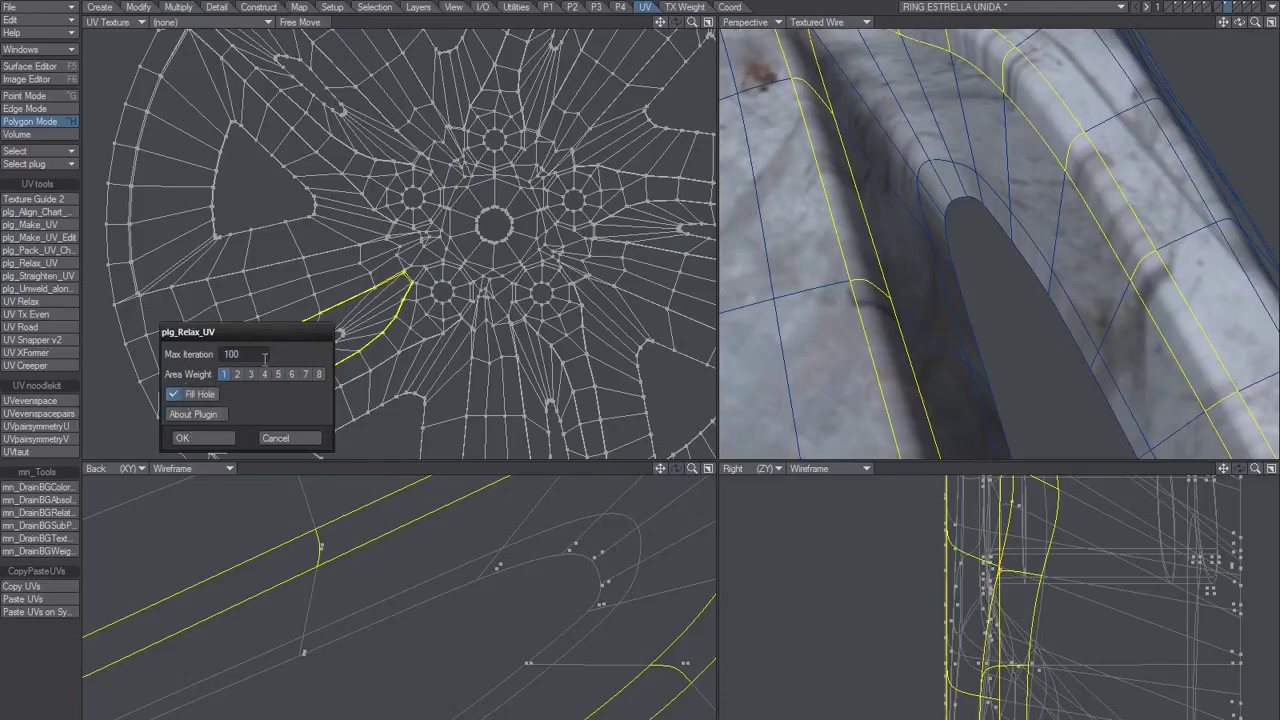
pyautogui.click(283, 439)
# - Inspect the texture stretching along the slot's bevel strip from several angles, up close and with the whole wheel in view
pyautogui.moveTo(893, 287)
pyautogui.keyDown('alt'); pyautogui.mouseDown()
pyautogui.moveTo(868, 314)
pyautogui.moveTo(903, 302)
pyautogui.mouseUp(); pyautogui.keyUp('alt')
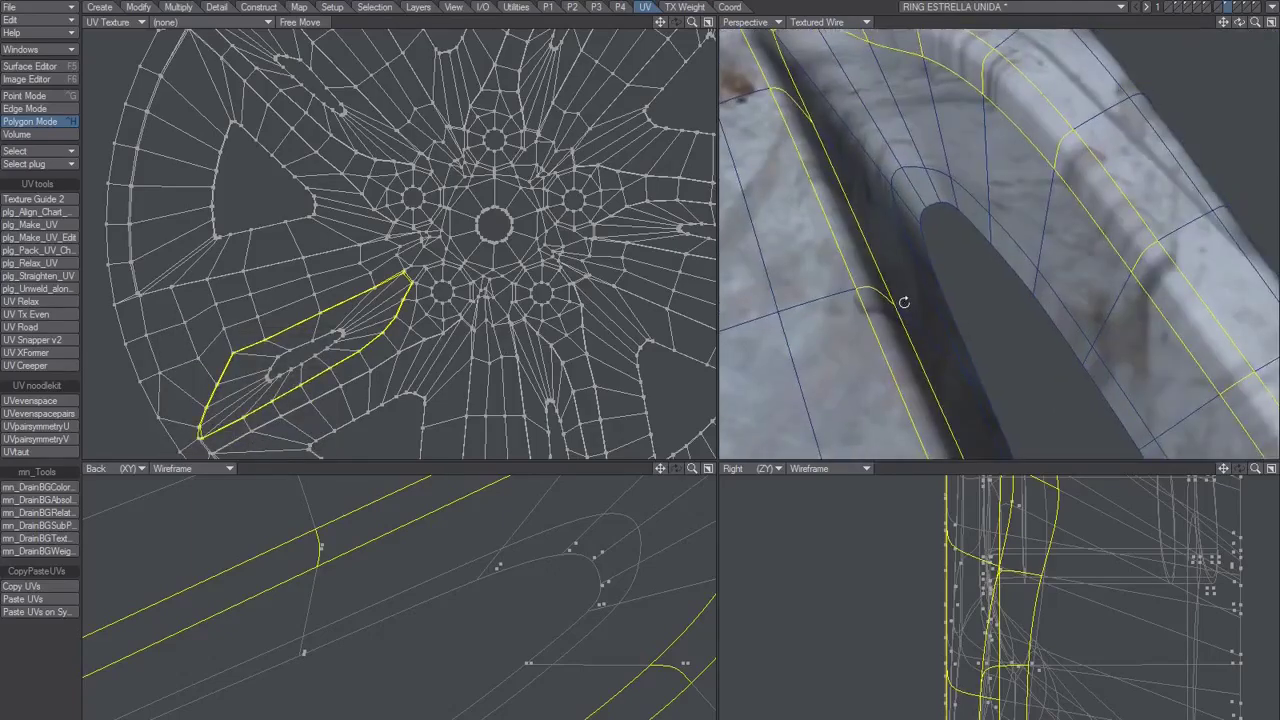
pyautogui.keyDown('alt'); pyautogui.moveTo(993, 244); pyautogui.dragTo(957, 201); pyautogui.keyUp('alt')
pyautogui.scroll(-4, 977, 294)
pyautogui.scroll(2, 1037, 329)
pyautogui.scroll(-3, 934, 269)
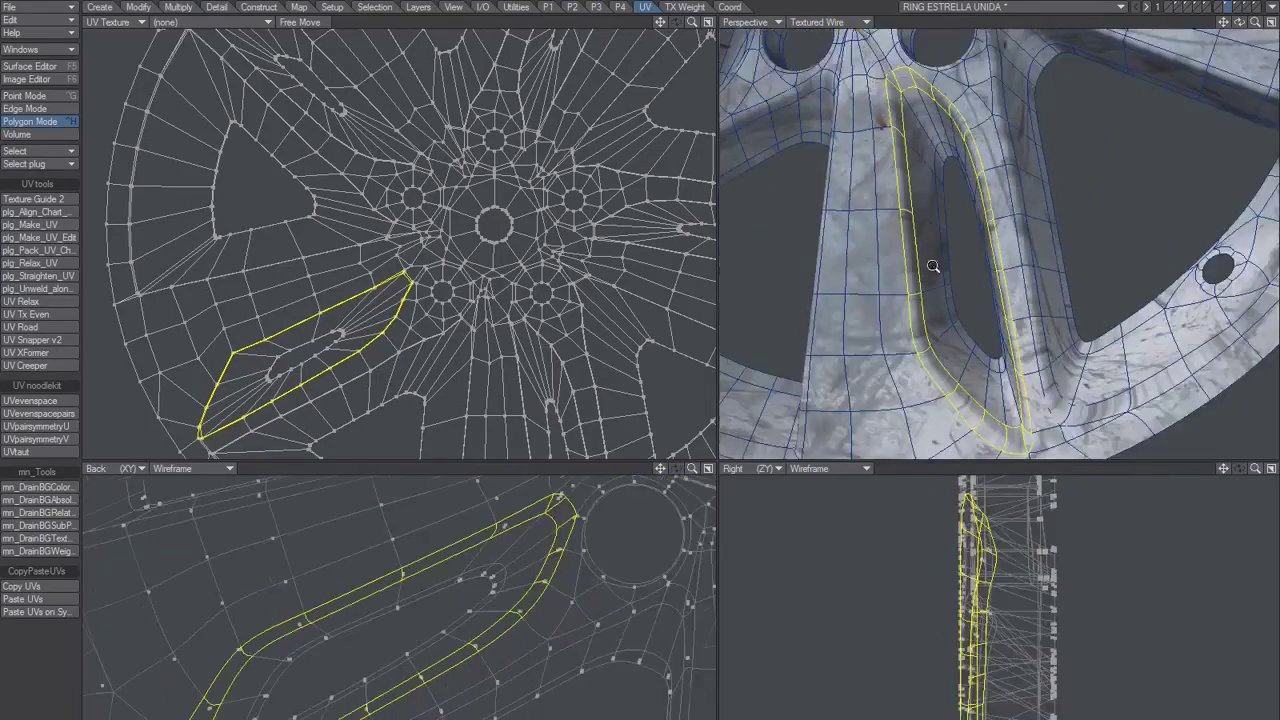
pyautogui.keyDown('alt'); pyautogui.moveTo(934, 269); pyautogui.dragTo(964, 262); pyautogui.keyUp('alt')
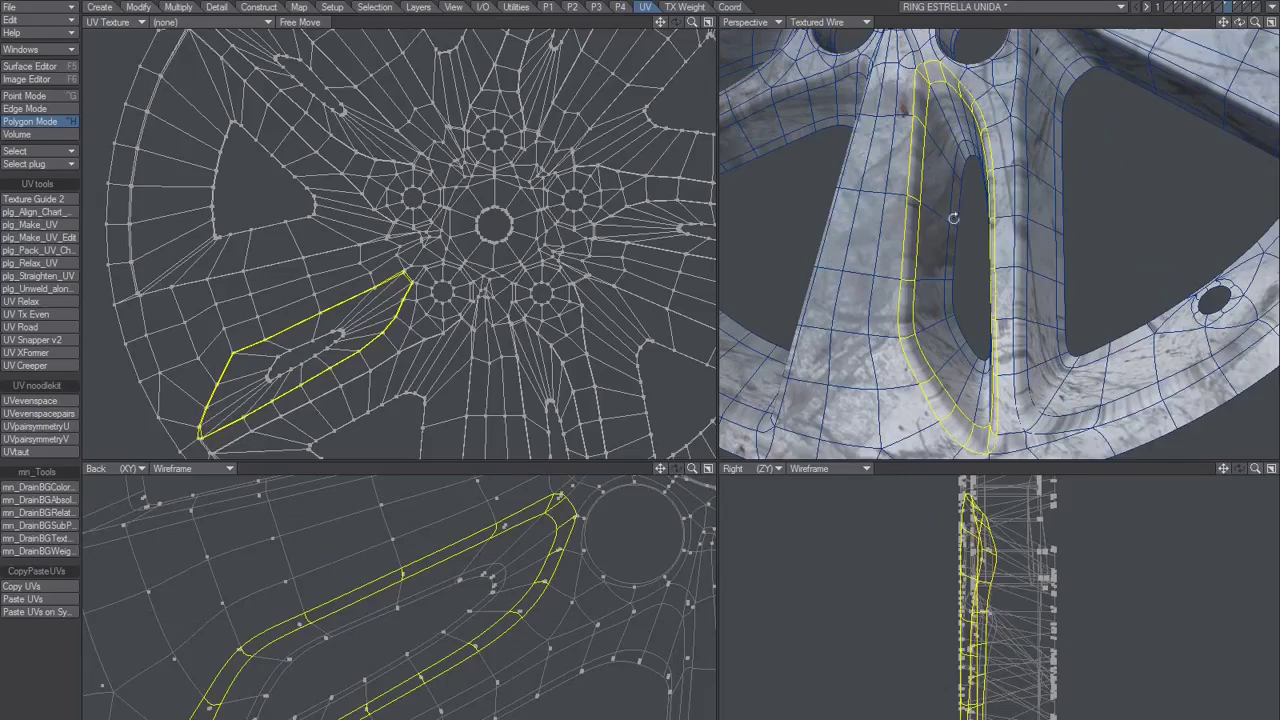
pyautogui.keyDown('alt'); pyautogui.moveTo(953, 218); pyautogui.dragTo(966, 217); pyautogui.keyUp('alt')
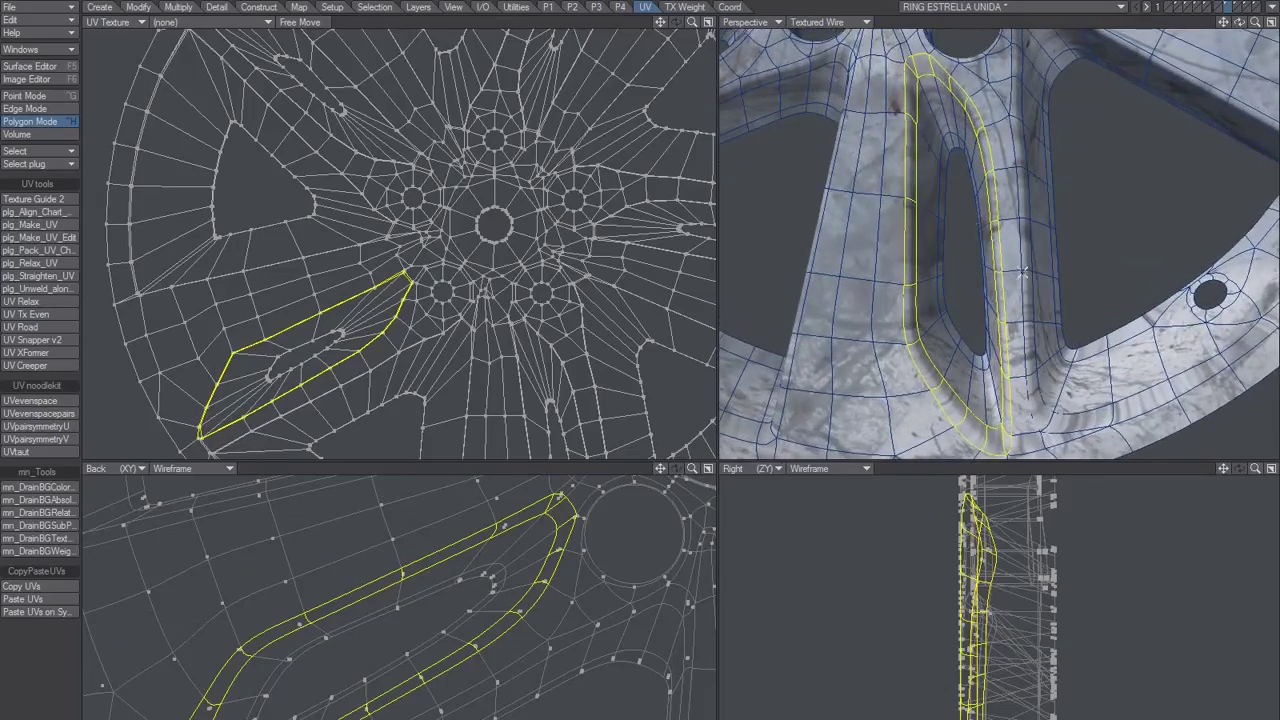
pyautogui.click(1271, 22)
pyautogui.scroll(-2, 650, 350)
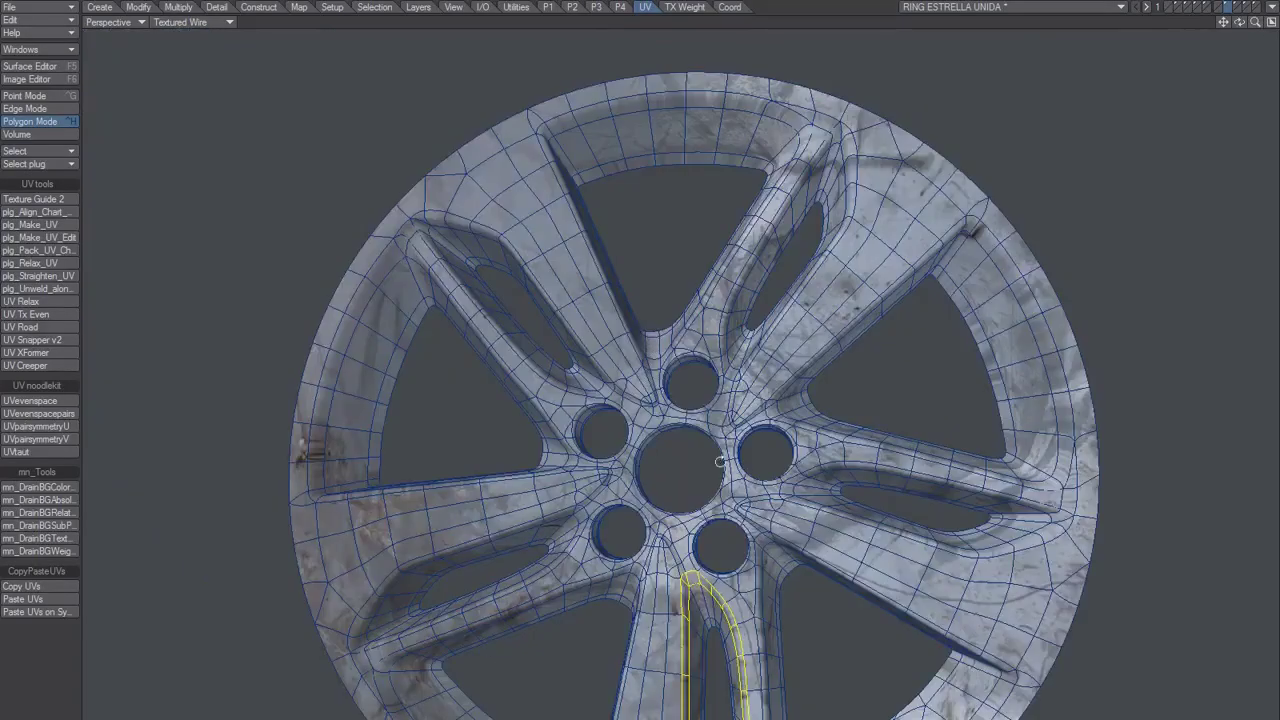
pyautogui.hotkey('shift', 'a')
pyautogui.keyDown('alt'); pyautogui.moveTo(737, 523); pyautogui.dragTo(655, 497); pyautogui.keyUp('alt')
pyautogui.click(8, 366)
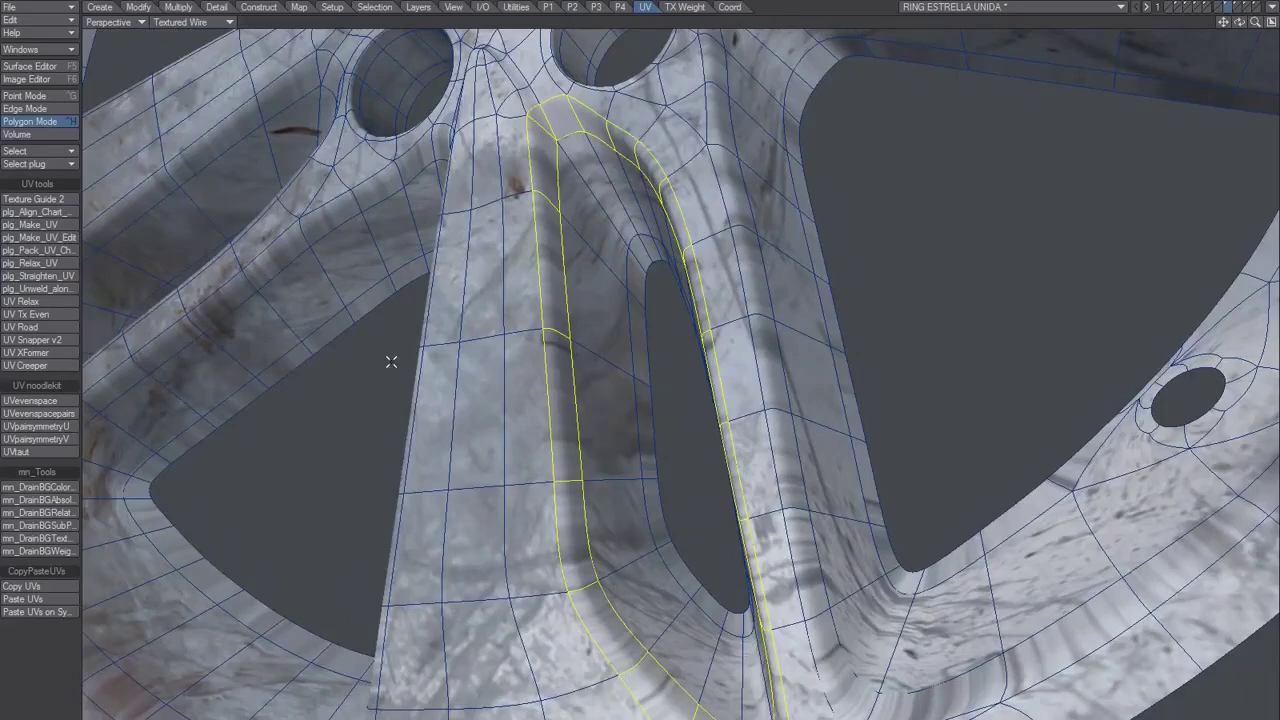
pyautogui.keyDown('alt'); pyautogui.moveTo(648, 378); pyautogui.dragTo(617, 386); pyautogui.keyUp('alt')
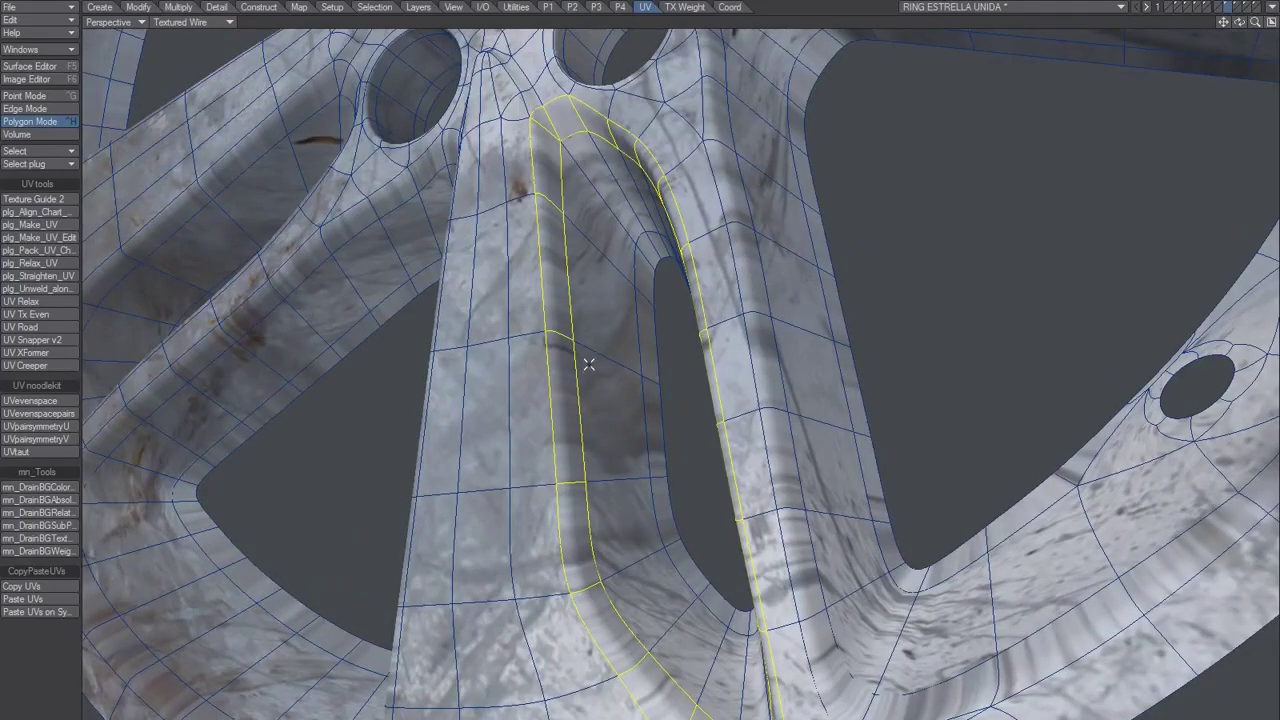
# - Try relaxing the UVs of the slot's bevel strip using UV Relax with strength 2 and 1 iteration
pyautogui.click(53, 301)
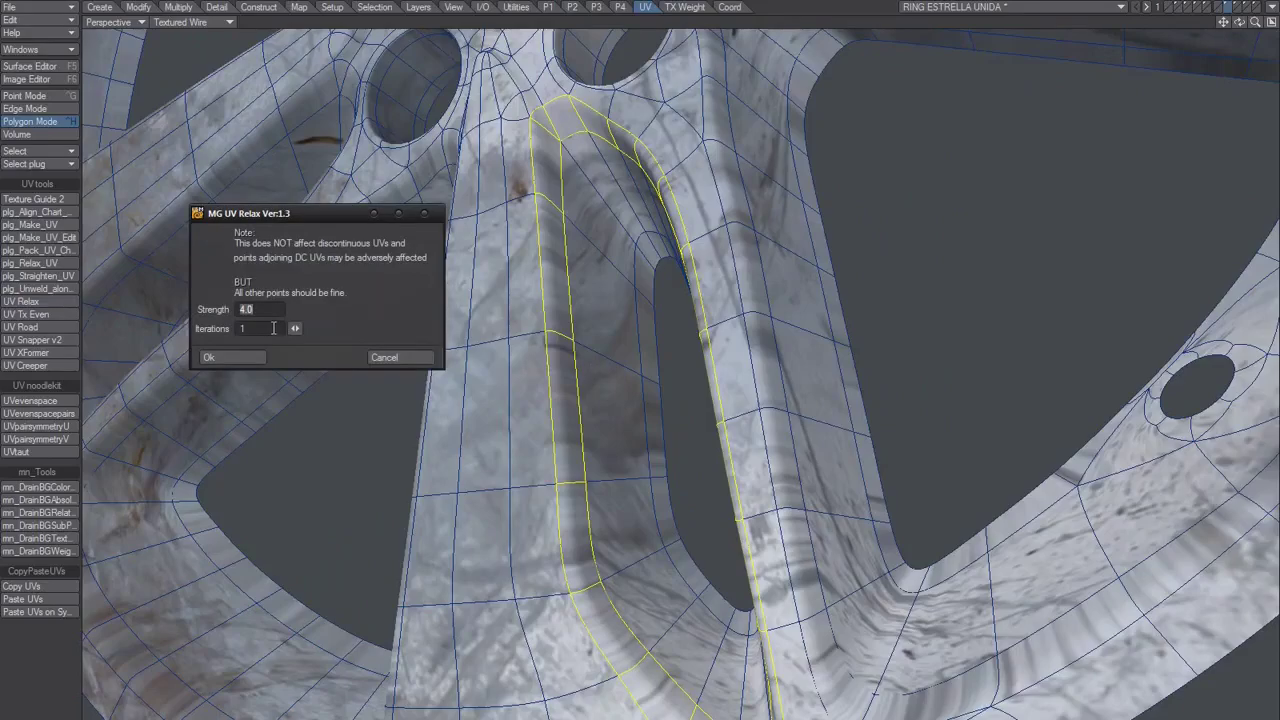
pyautogui.write('2')
pyautogui.press('Tab')
pyautogui.click(240, 357)
pyautogui.moveTo(532, 445)
pyautogui.keyDown('alt'); pyautogui.mouseDown()
pyautogui.moveTo(577, 463)
pyautogui.moveTo(594, 441)
pyautogui.moveTo(557, 447)
pyautogui.mouseUp(); pyautogui.keyUp('alt')
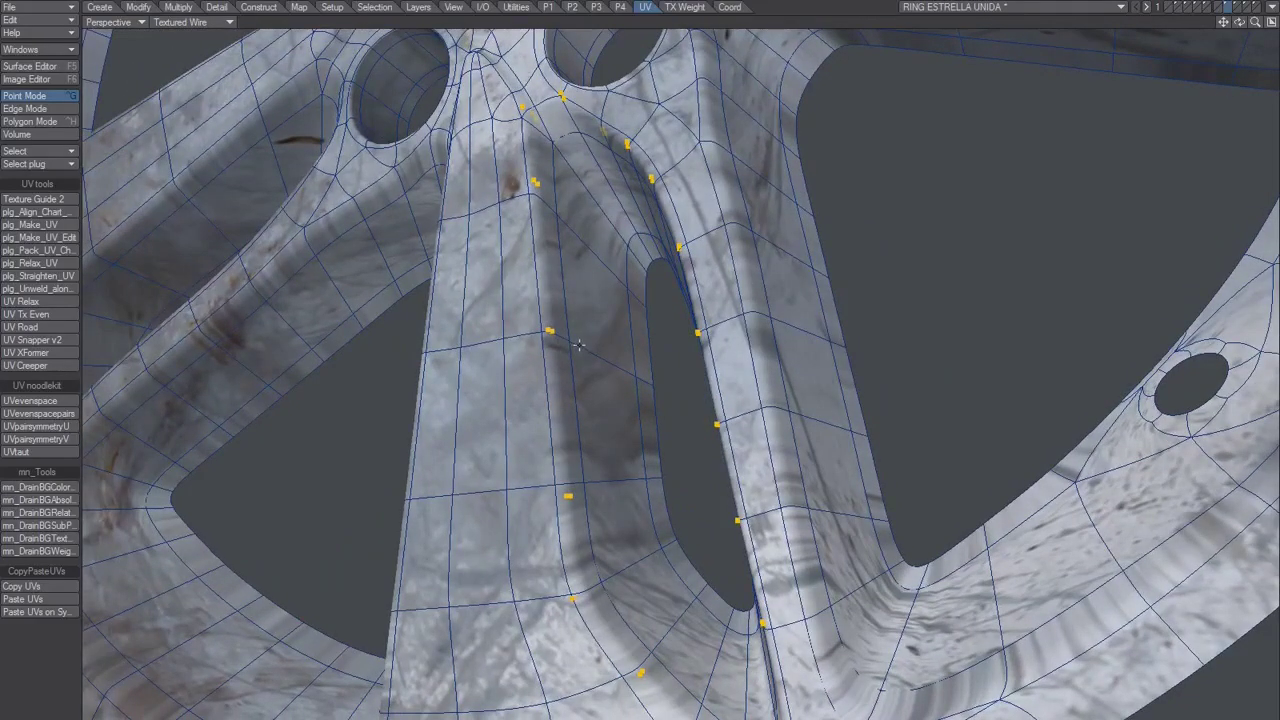
# - Undo the single-iteration UV relaxation and return to polygon mode with the slot's bevel strip selected
pyautogui.press(']')
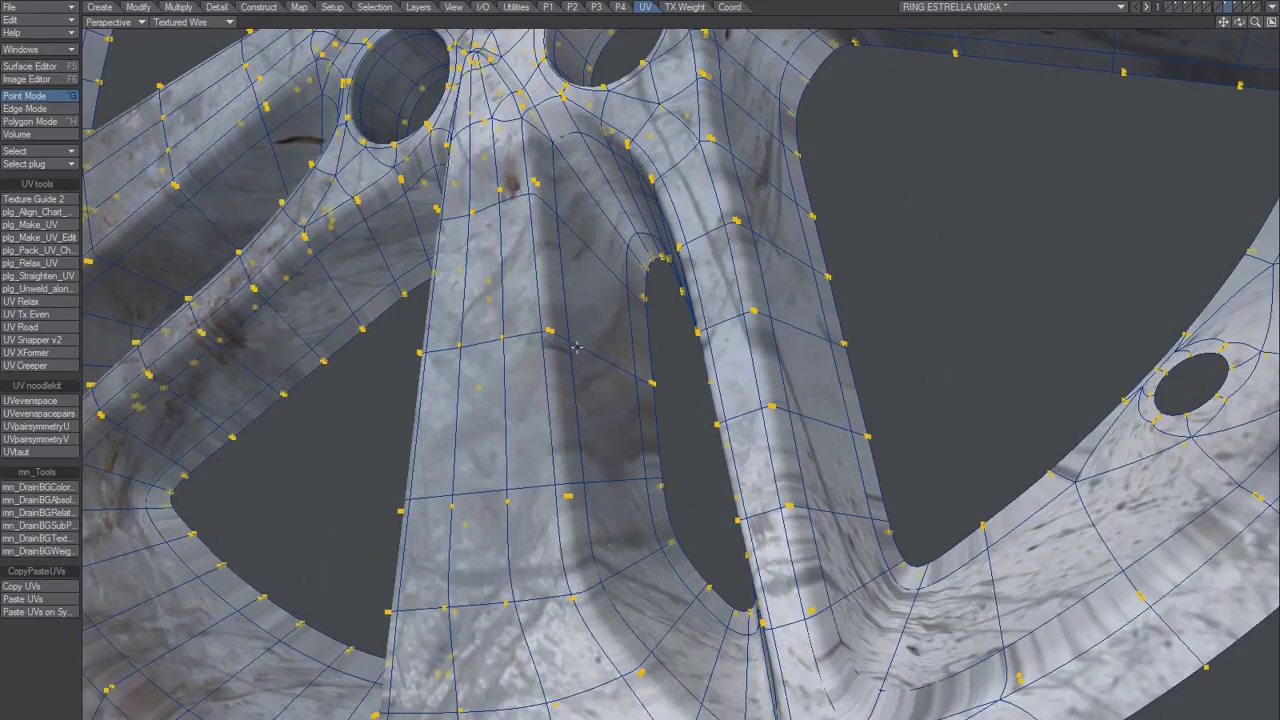
pyautogui.hotkey('ctrl', 'z')
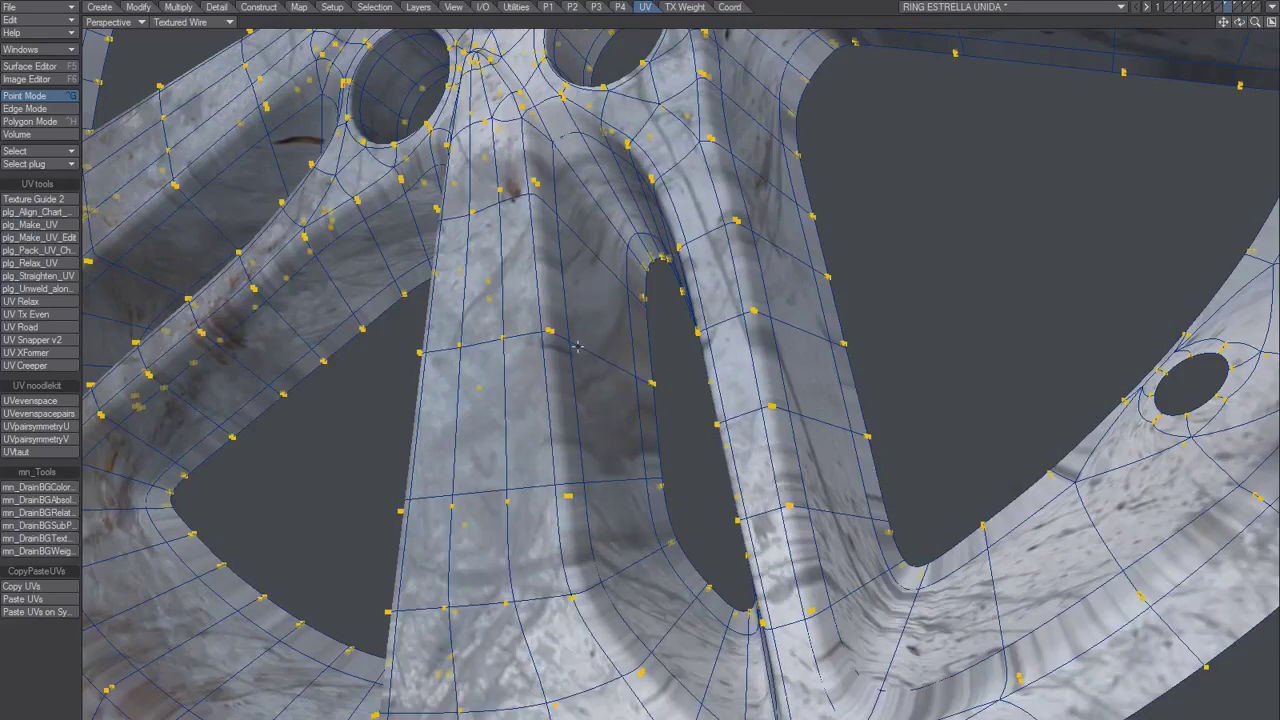
pyautogui.press('space')
pyautogui.press('space')
pyautogui.keyDown('alt'); pyautogui.moveTo(589, 393); pyautogui.dragTo(583, 376); pyautogui.keyUp('alt')
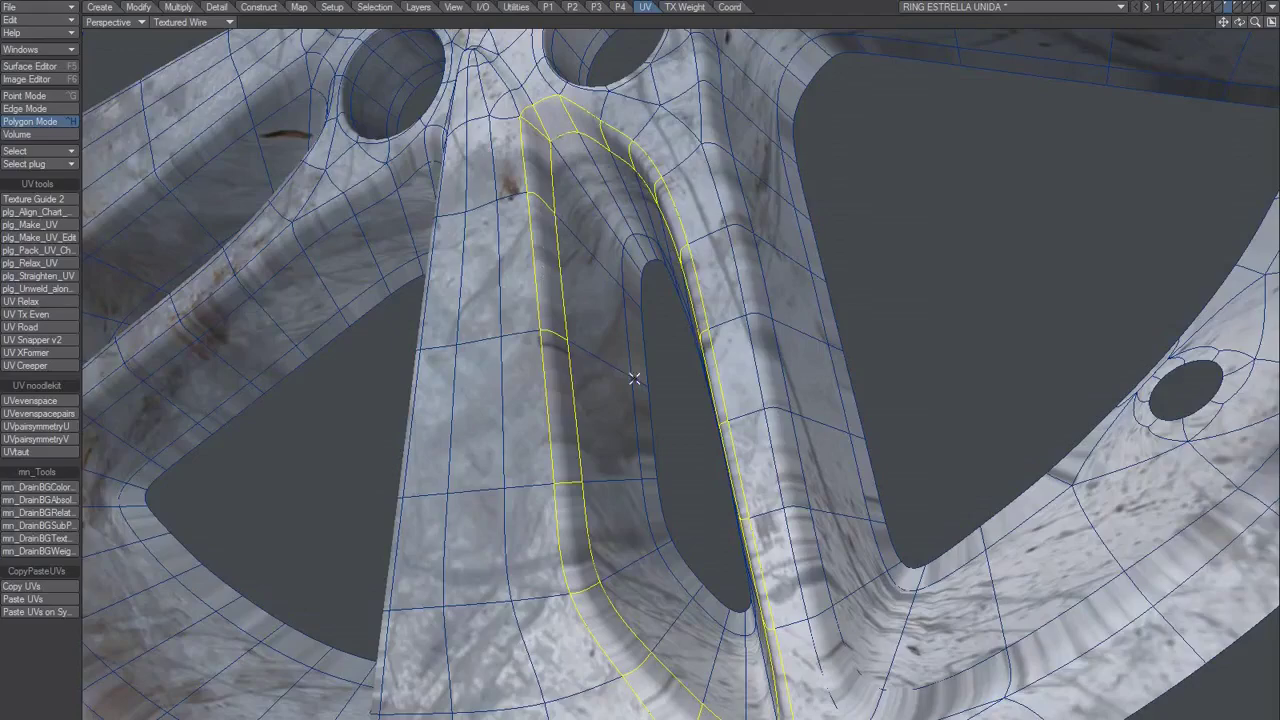
# - Try UV Relax on the slot's bevel strip with strength 2 and 2 iterations
pyautogui.keyDown('alt'); pyautogui.moveTo(631, 374); pyautogui.dragTo(634, 463); pyautogui.keyUp('alt')
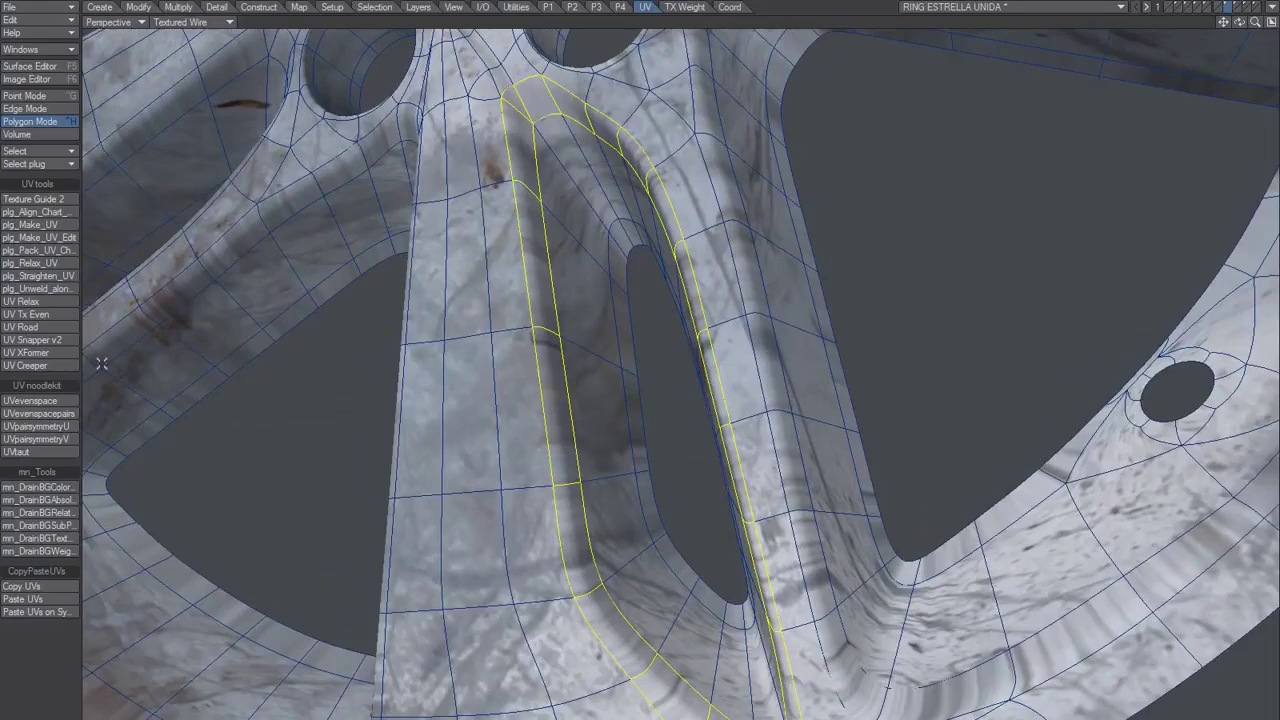
pyautogui.click(33, 302)
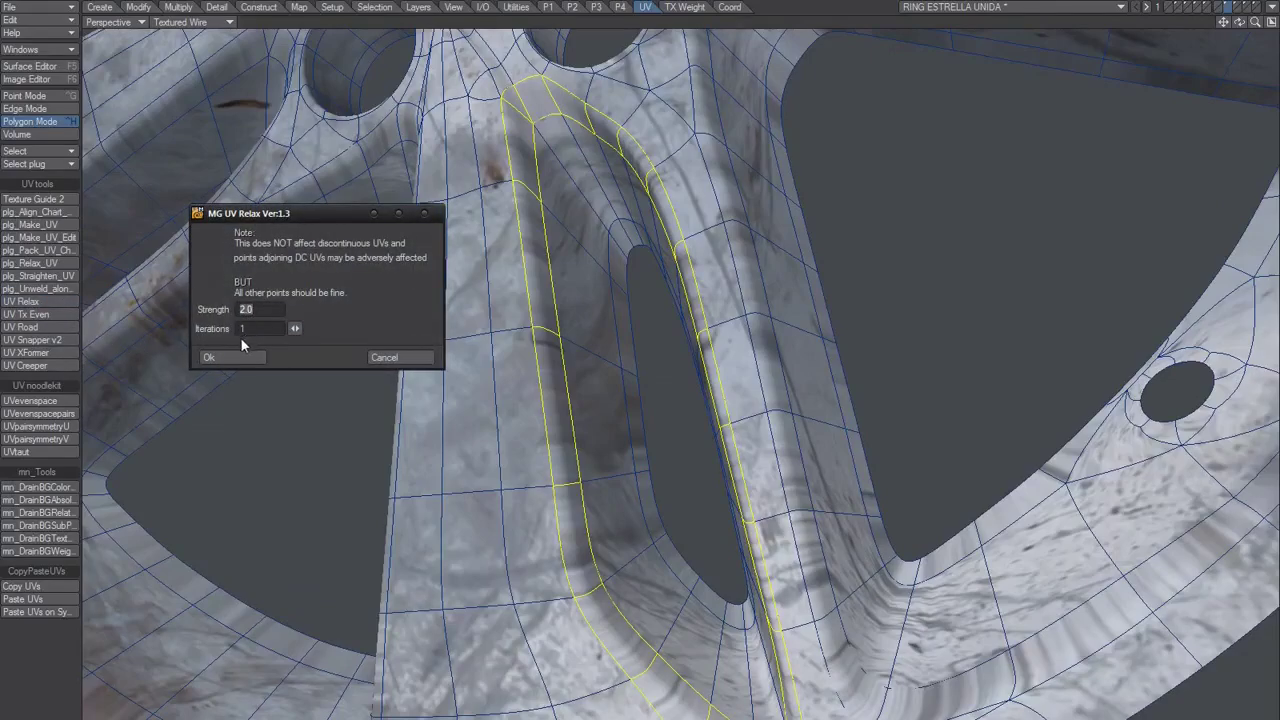
pyautogui.press('Tab')
pyautogui.write('2')
pyautogui.press('Tab')
pyautogui.click(230, 357)
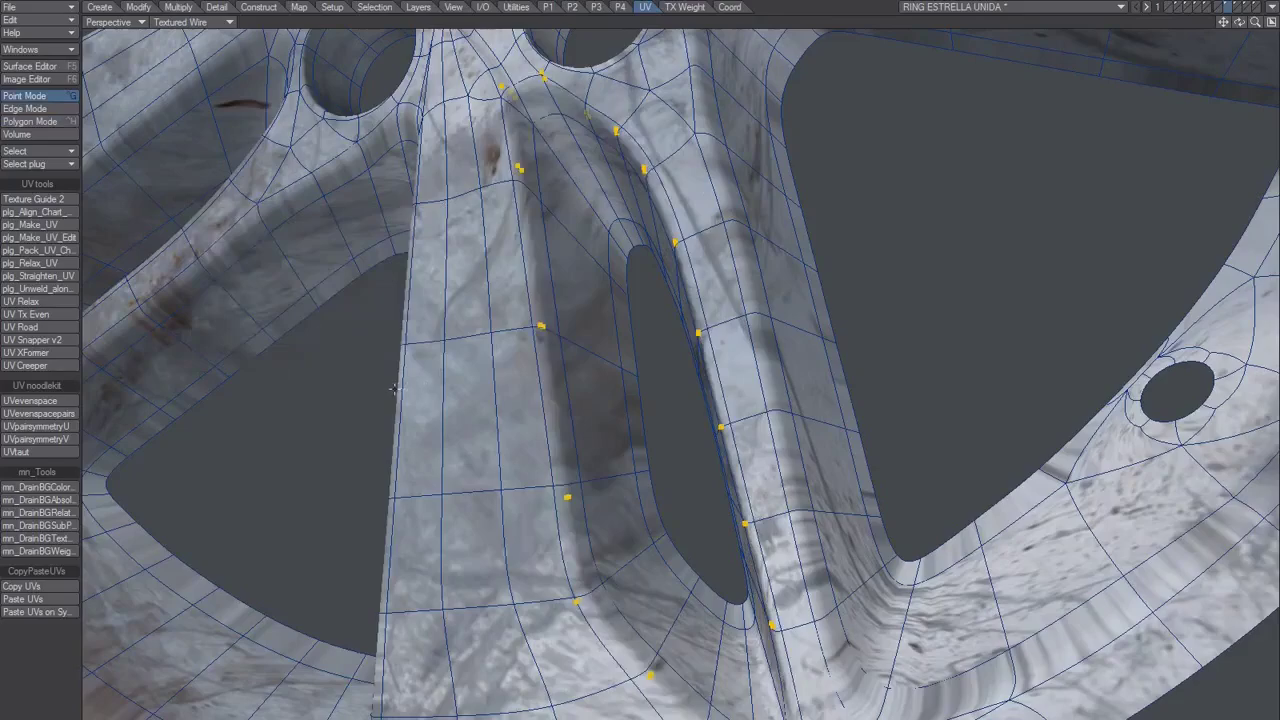
pyautogui.keyDown('alt'); pyautogui.moveTo(506, 486); pyautogui.dragTo(764, 433); pyautogui.keyUp('alt')
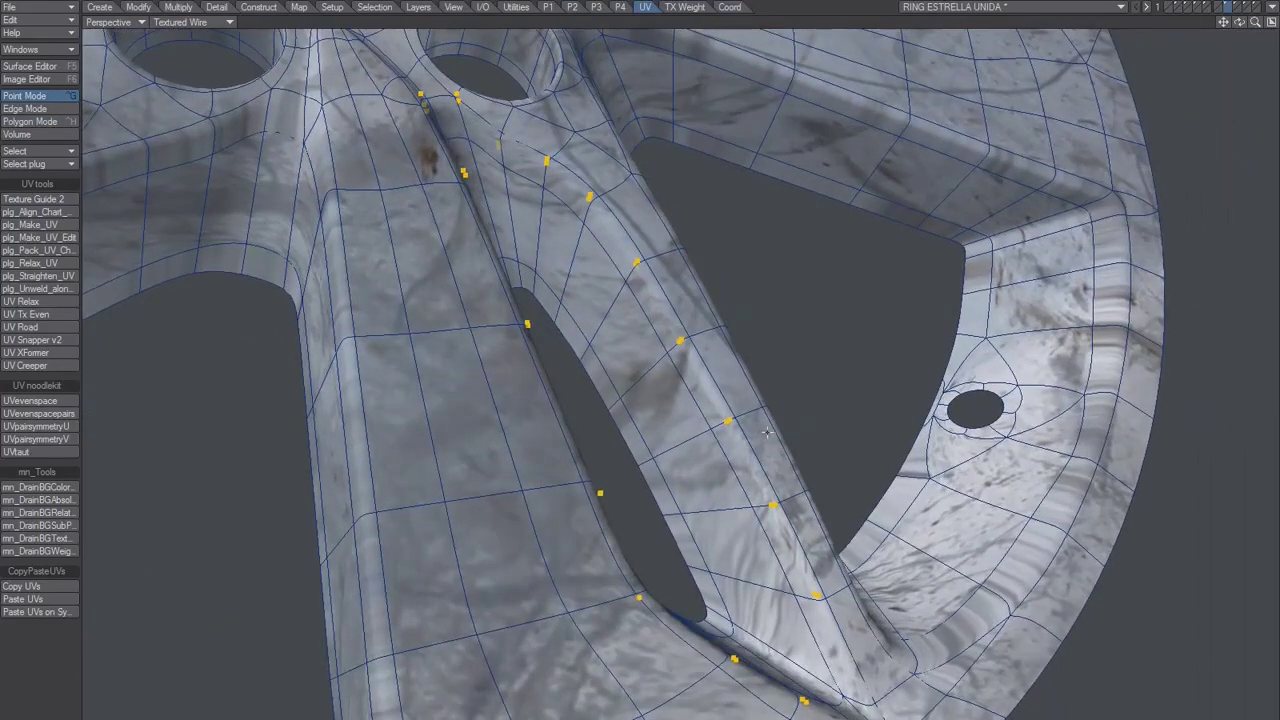
# - Undo and redo the two-iteration UV relaxation to compare the metal texture around the slot before and after it
pyautogui.press(']')
pyautogui.hotkey('ctrl', 'z')
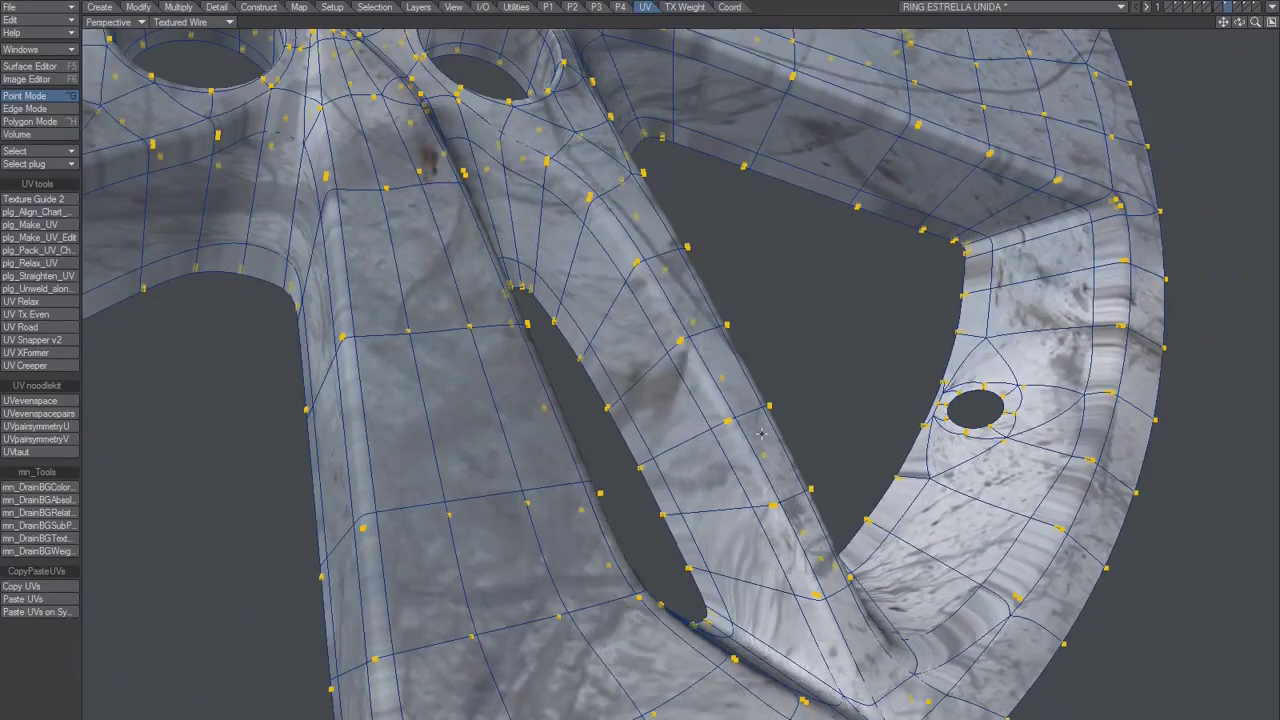
pyautogui.moveTo(761, 433)
pyautogui.keyDown('alt'); pyautogui.mouseDown()
pyautogui.moveTo(714, 480)
pyautogui.moveTo(773, 444)
pyautogui.mouseUp(); pyautogui.keyUp('alt')
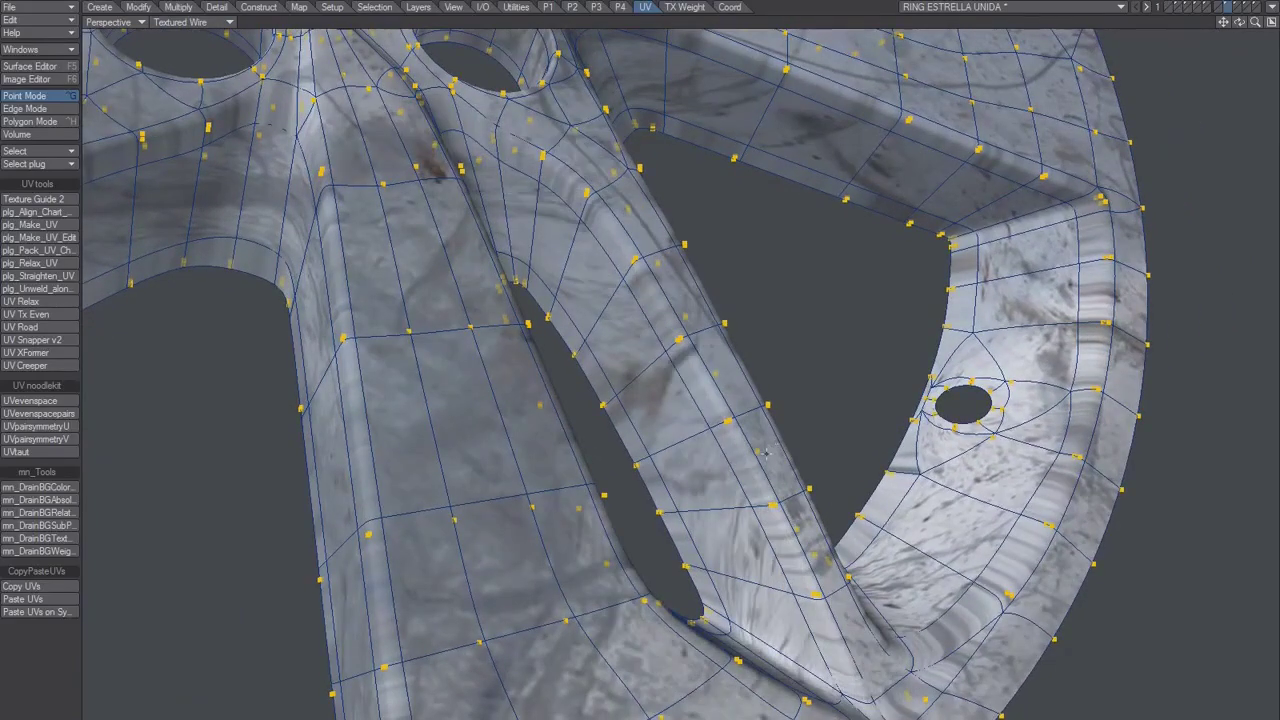
pyautogui.hotkey('ctrl', 'z')
pyautogui.hotkey('ctrl', 'z')
pyautogui.hotkey('ctrl', 'z')
pyautogui.press('z')
pyautogui.hotkey('ctrl', 'z')
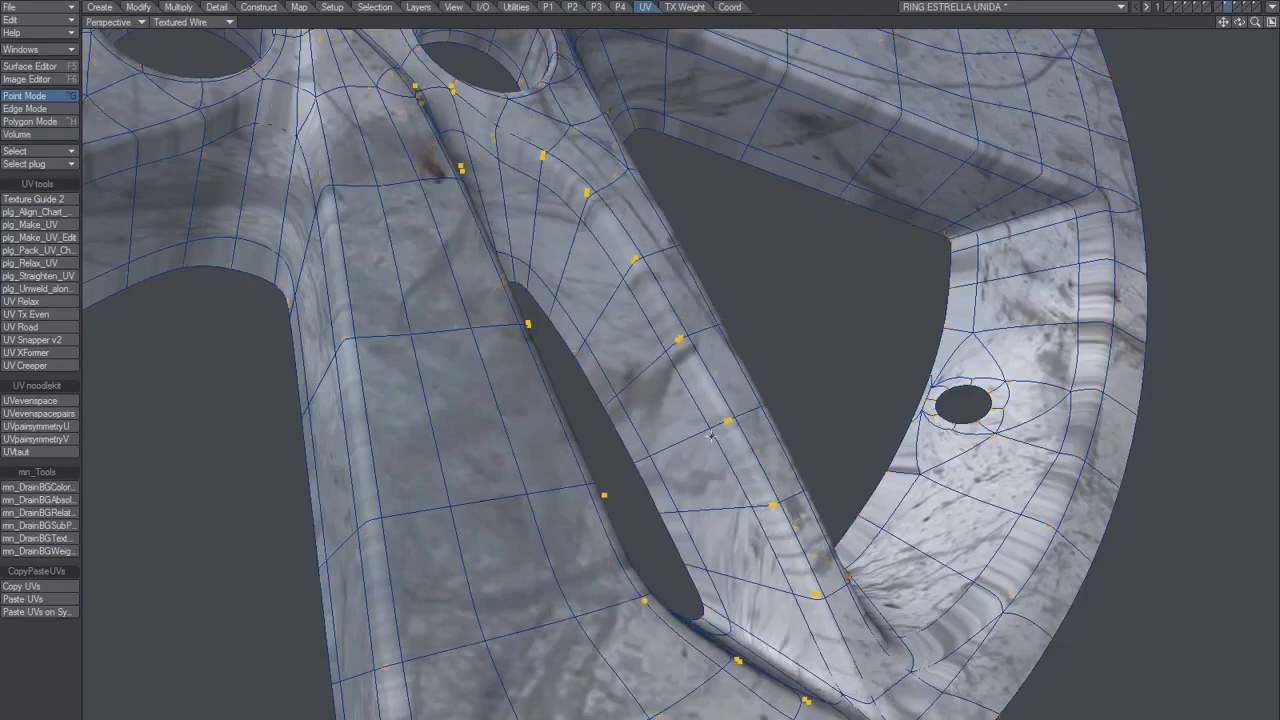
pyautogui.hotkey('ctrl', 'z')
pyautogui.hotkey('ctrl', 'z')
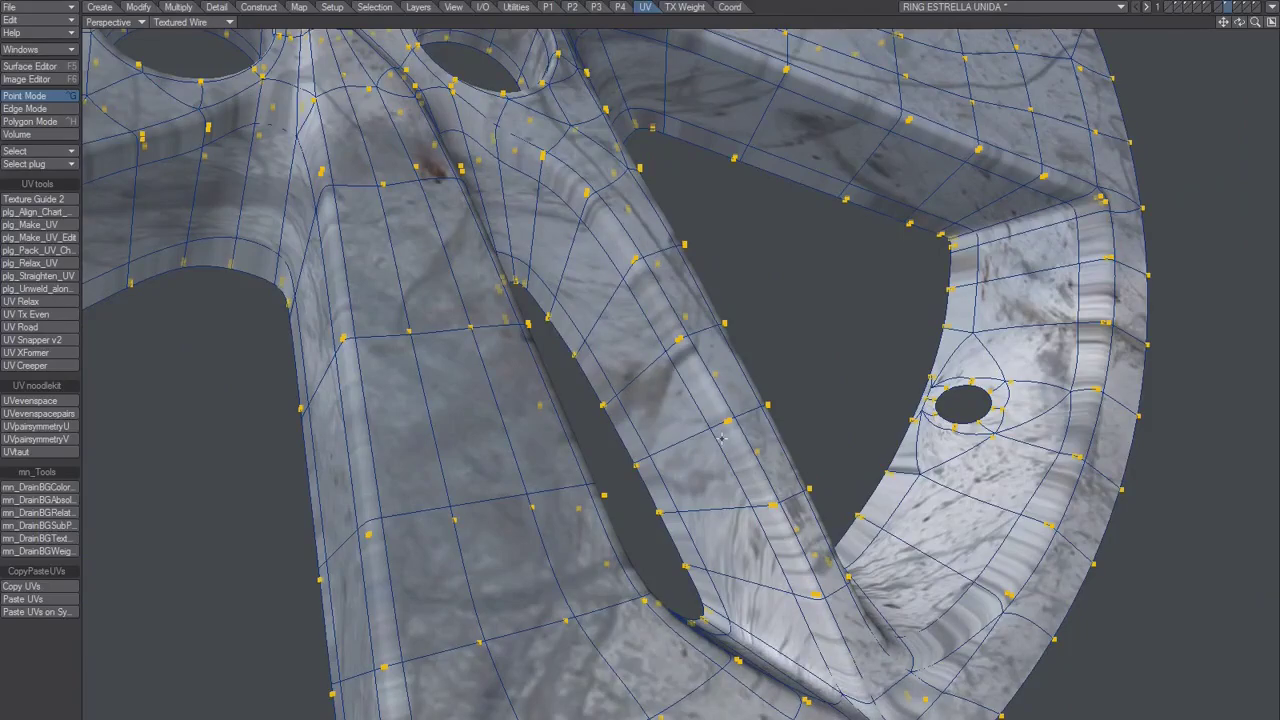
pyautogui.moveTo(748, 470)
pyautogui.keyDown('alt'); pyautogui.mouseDown()
pyautogui.moveTo(572, 471)
pyautogui.moveTo(755, 470)
pyautogui.mouseUp(); pyautogui.keyUp('alt')
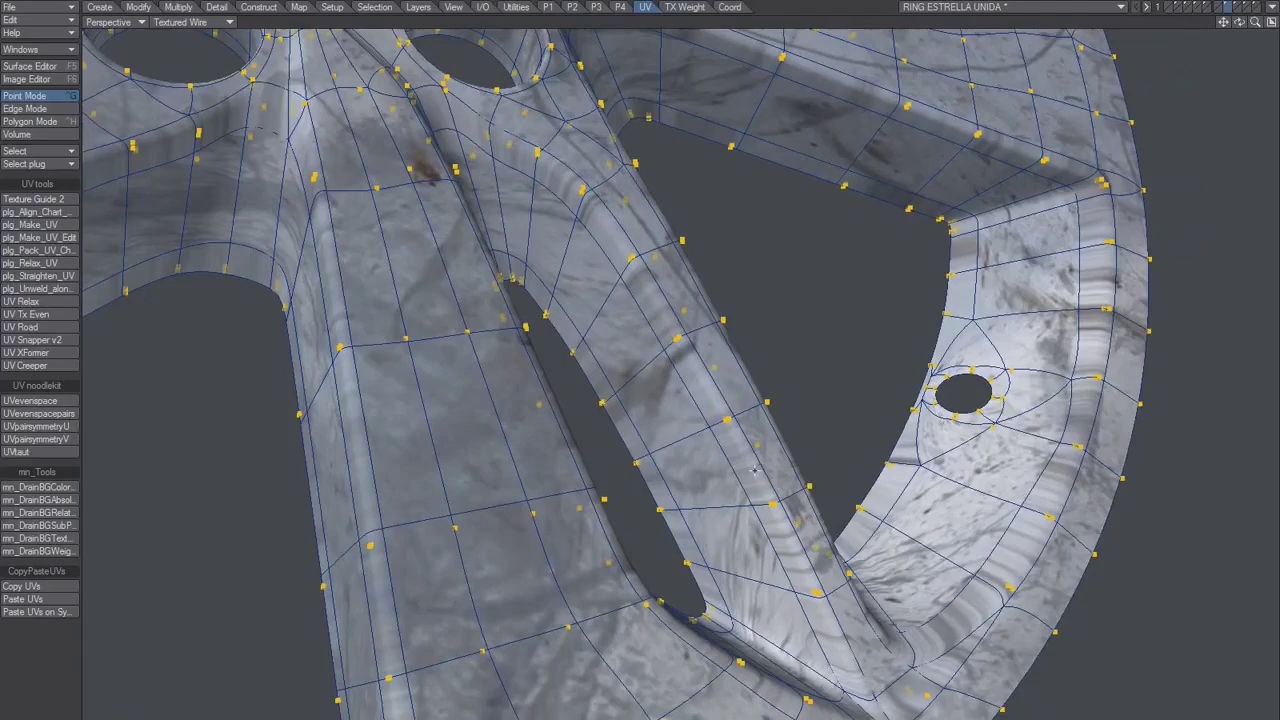
pyautogui.hotkey('ctrl', 'z')
pyautogui.hotkey('ctrl', 'shift', 'z')
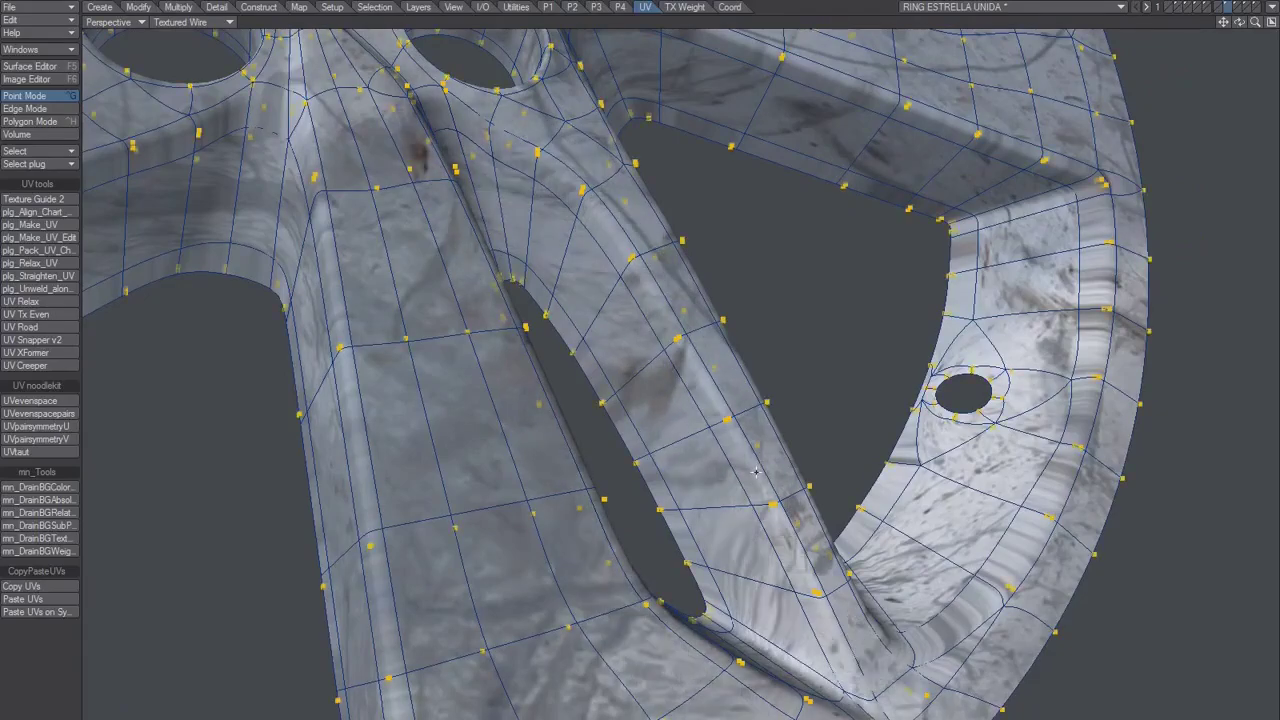
# - Return to polygon mode and expand the bevel strip selection to include the inner side walls of the narrow slot
pyautogui.hotkey('ctrl', 'h')
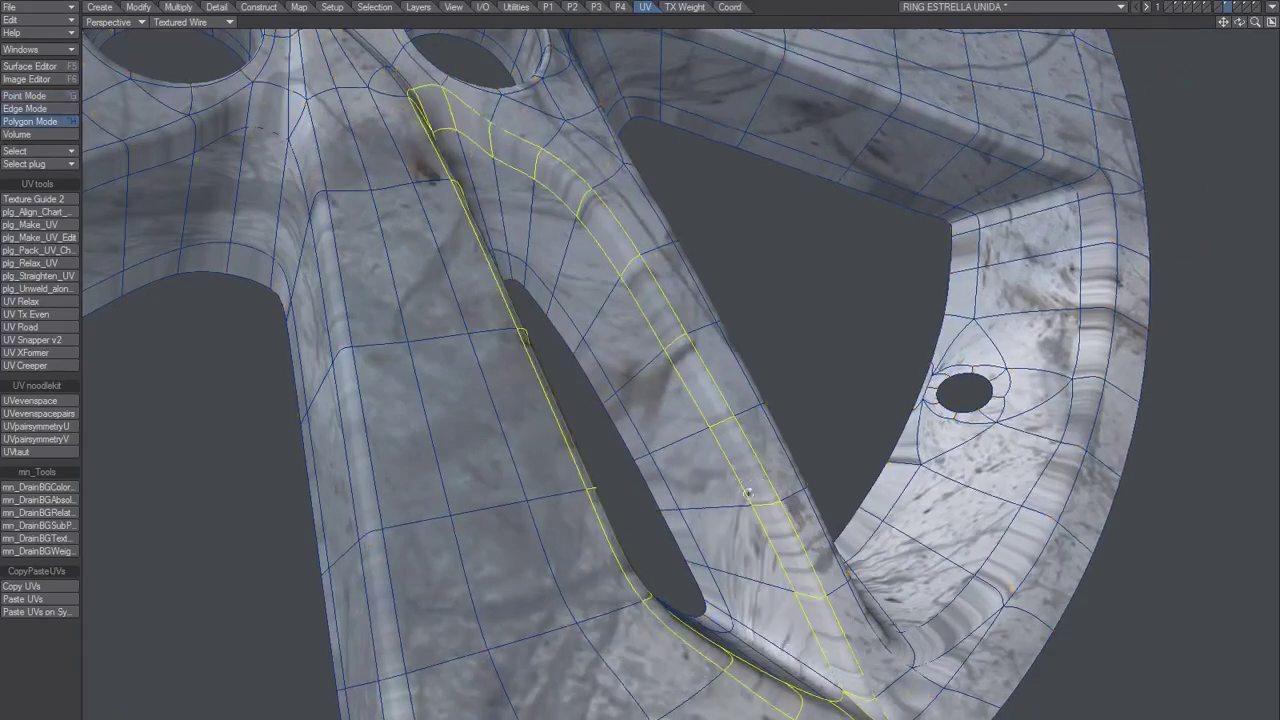
pyautogui.keyDown('alt'); pyautogui.moveTo(757, 472); pyautogui.dragTo(648, 381); pyautogui.keyUp('alt')
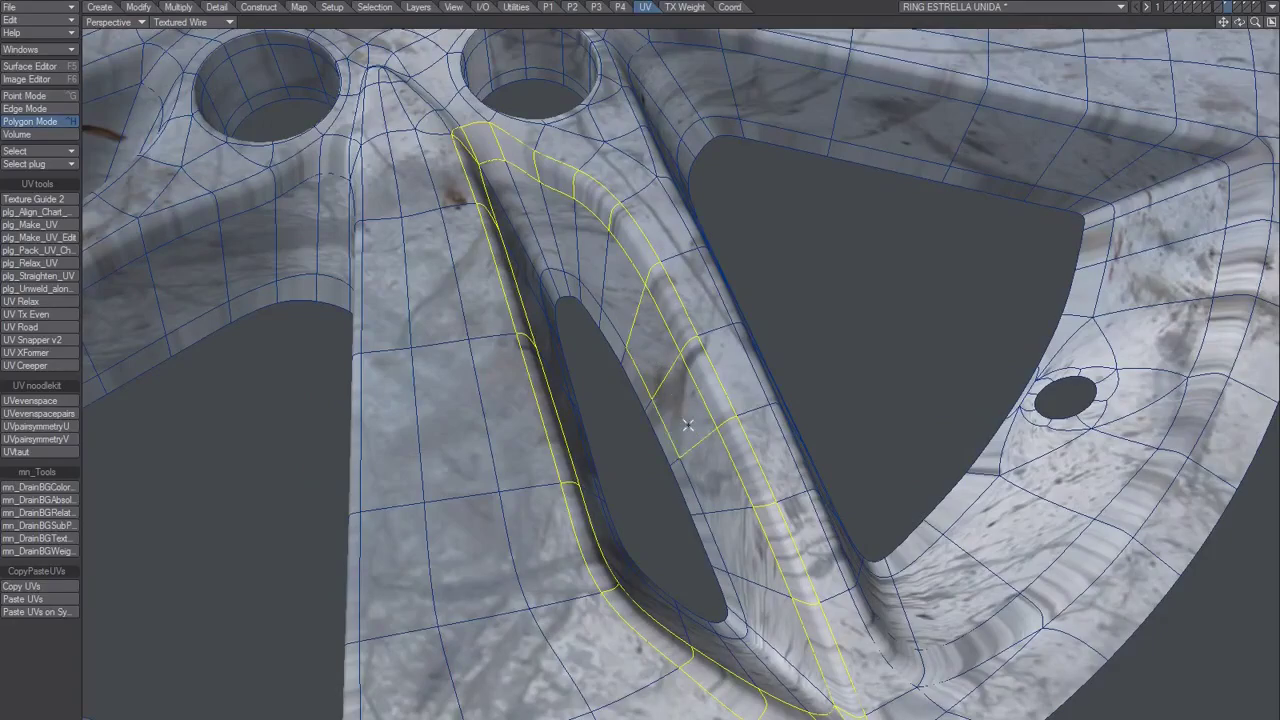
pyautogui.hotkey('shift', ']')
pyautogui.keyDown('alt'); pyautogui.moveTo(675, 443); pyautogui.dragTo(610, 445); pyautogui.keyUp('alt')
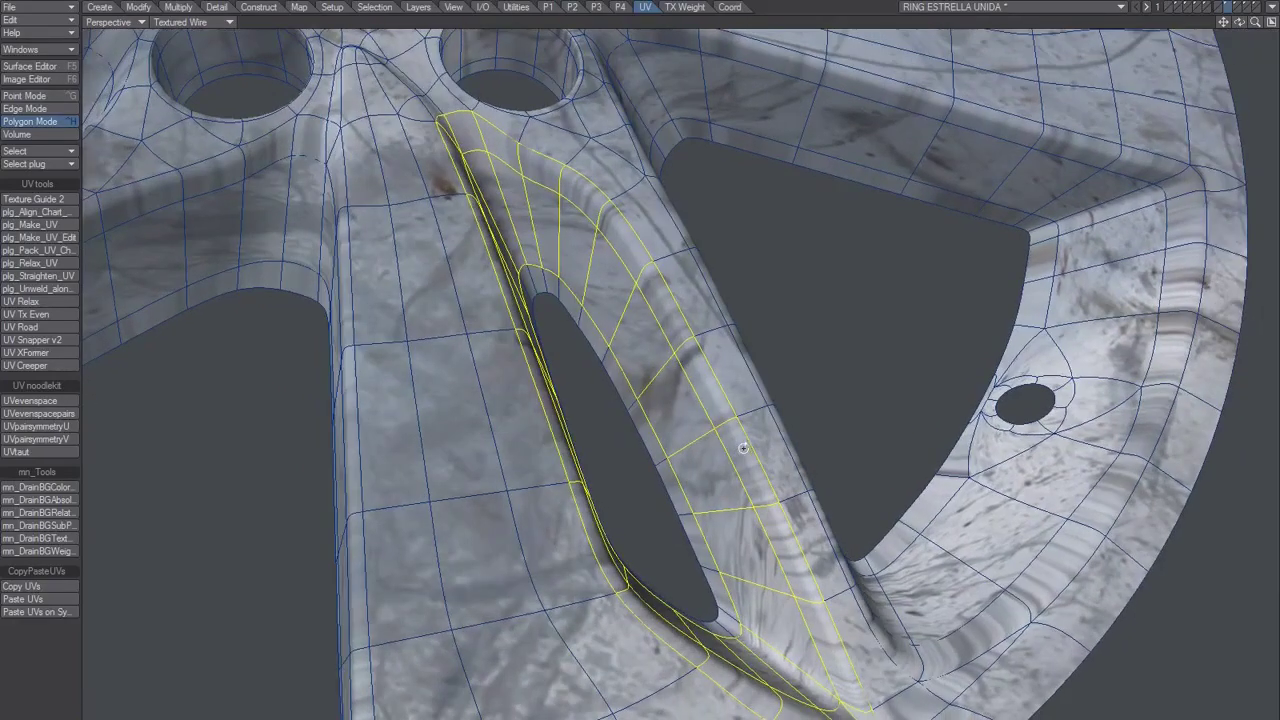
# - Apply UV Relax to the slot's bevel and inner walls, and compare the texture with the relaxation undone and redone
pyautogui.click(48, 303)
pyautogui.click(240, 357)
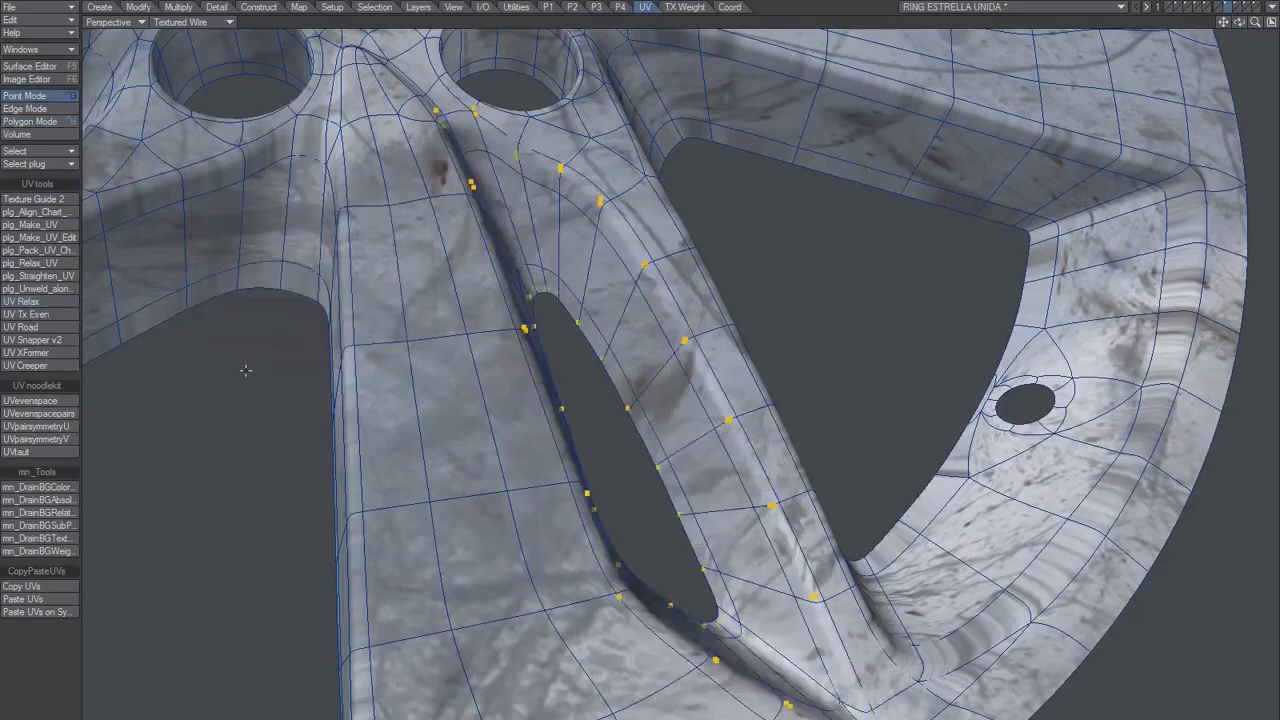
pyautogui.keyDown('alt'); pyautogui.moveTo(632, 397); pyautogui.dragTo(694, 446); pyautogui.keyUp('alt')
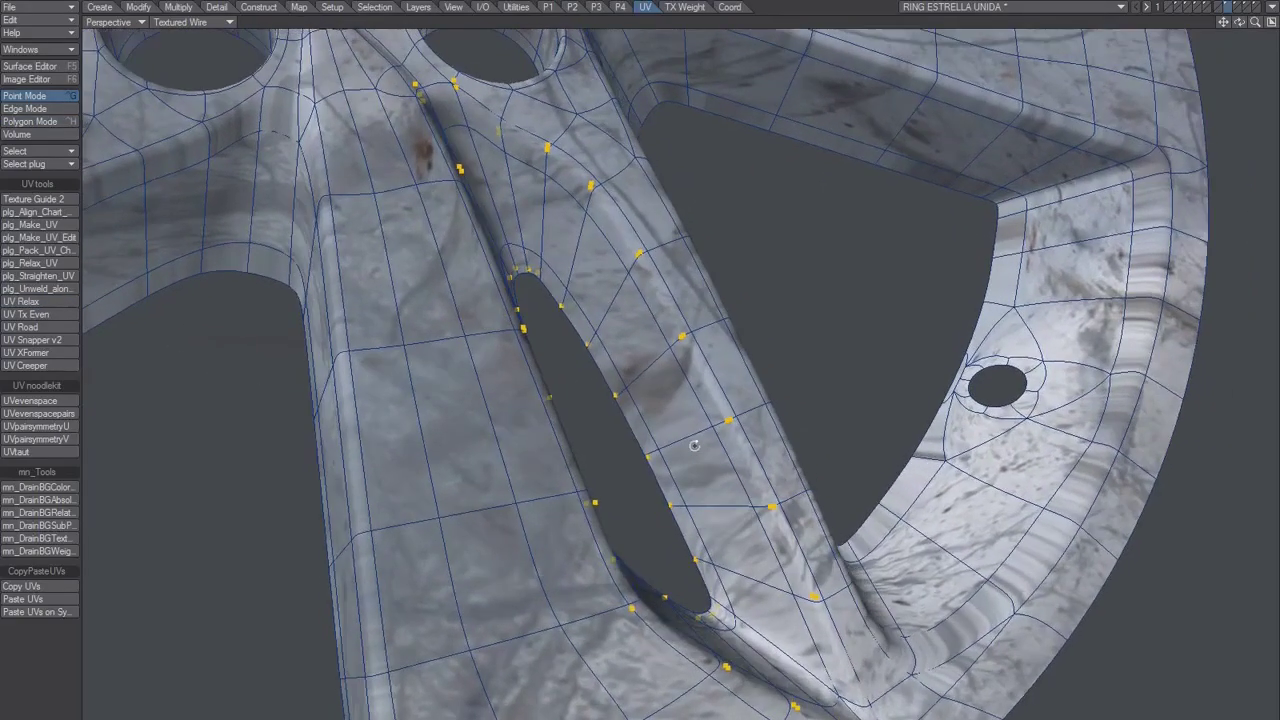
pyautogui.hotkey('ctrl', 'z')
pyautogui.press('z')
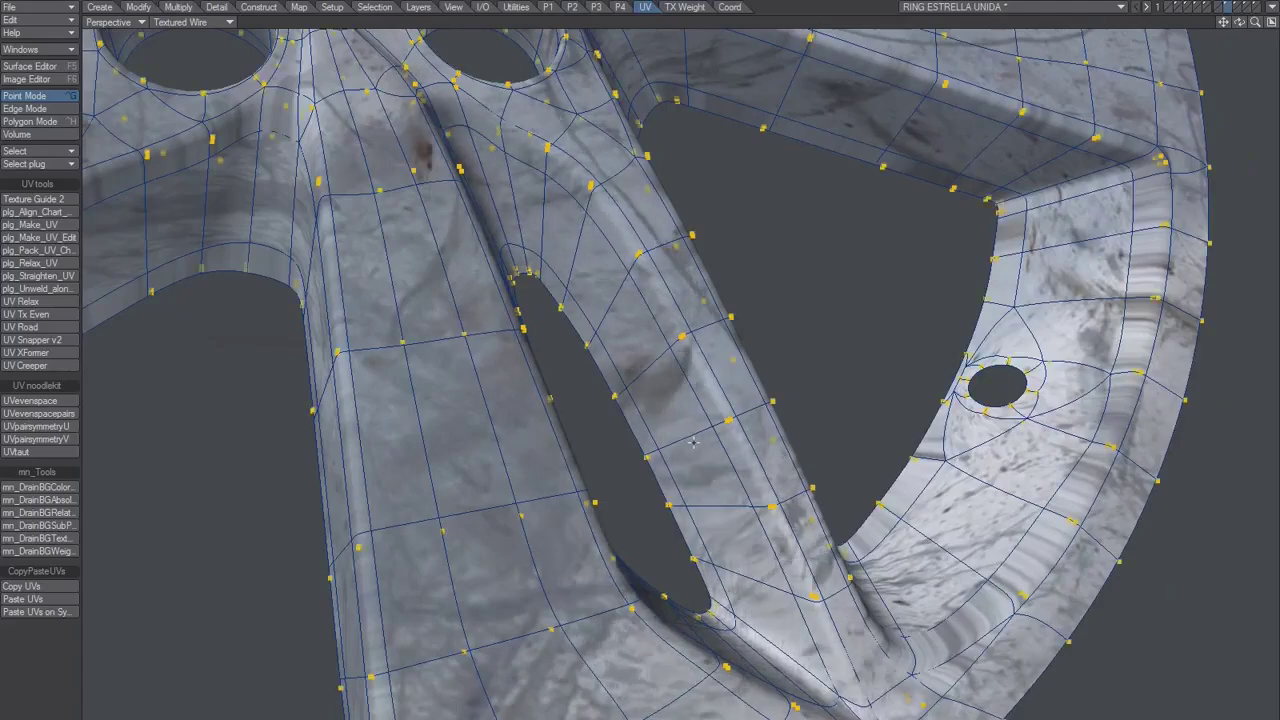
# - Compare the slot's texture with the last UV relaxation undone and redone, leaving it undone with the bevel and inner walls selected in polygon mode
pyautogui.hotkey('ctrl', 'z')
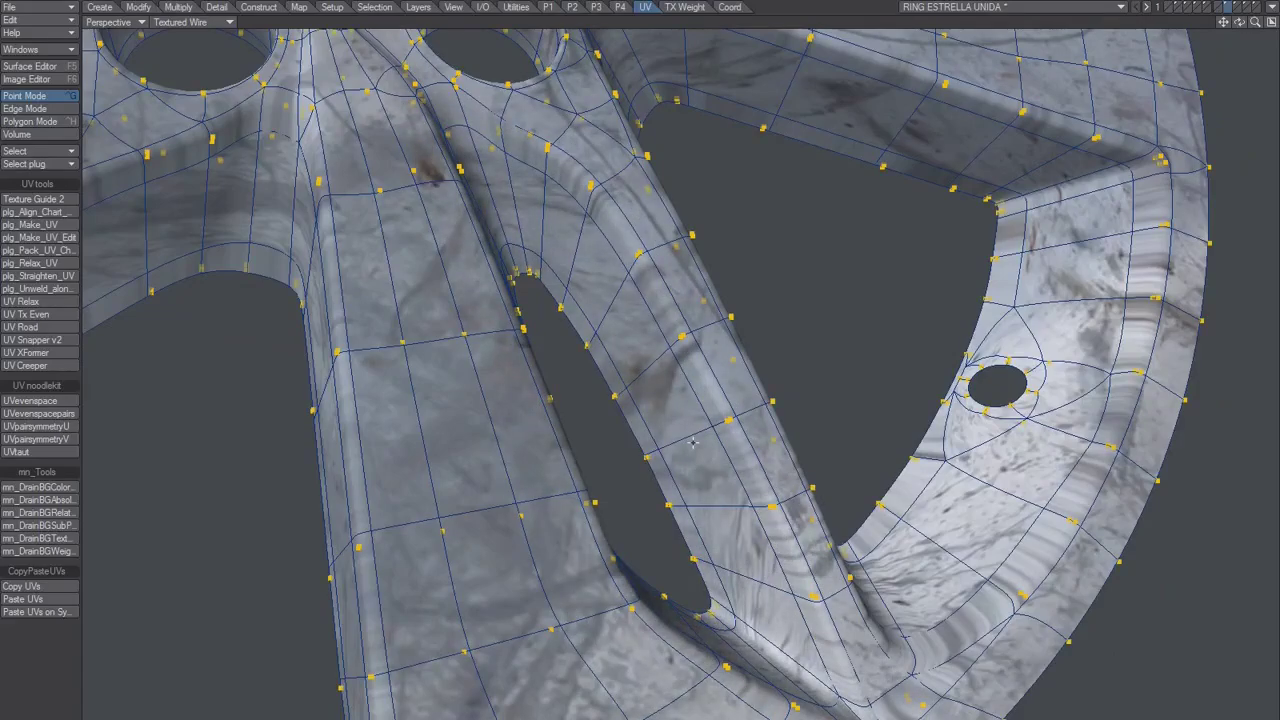
pyautogui.press('z')
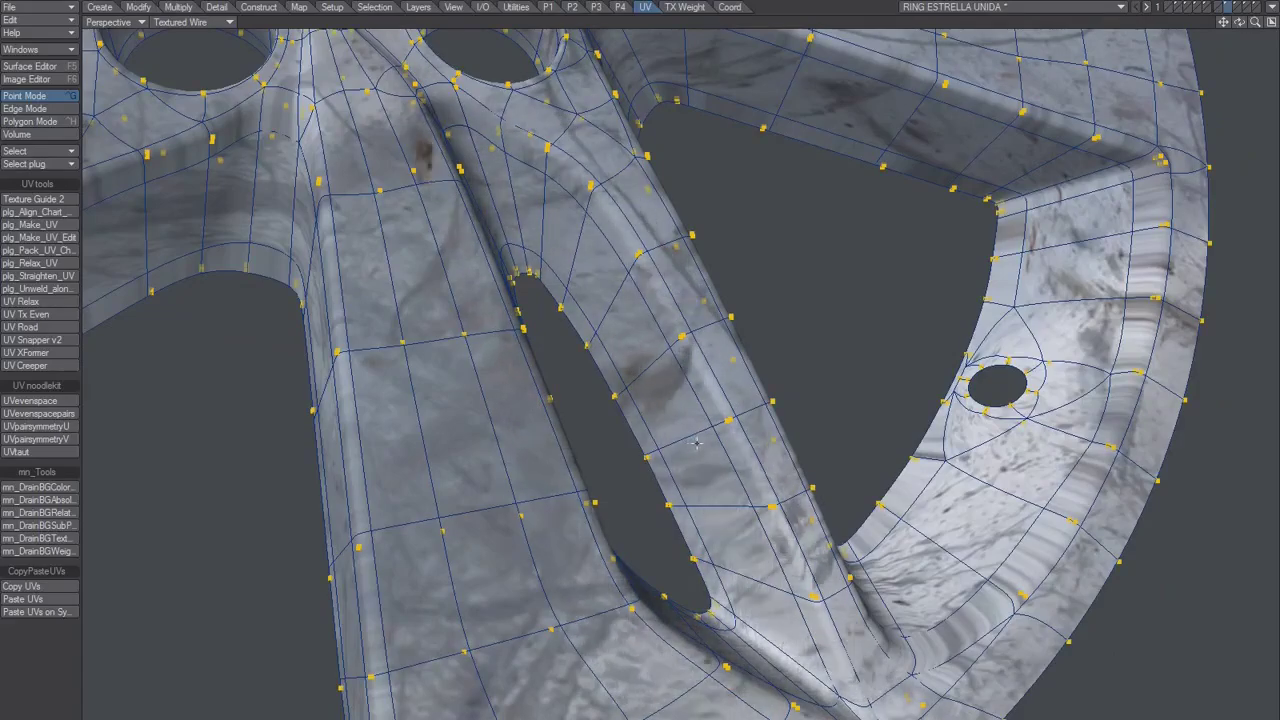
pyautogui.hotkey('ctrl', 'z')
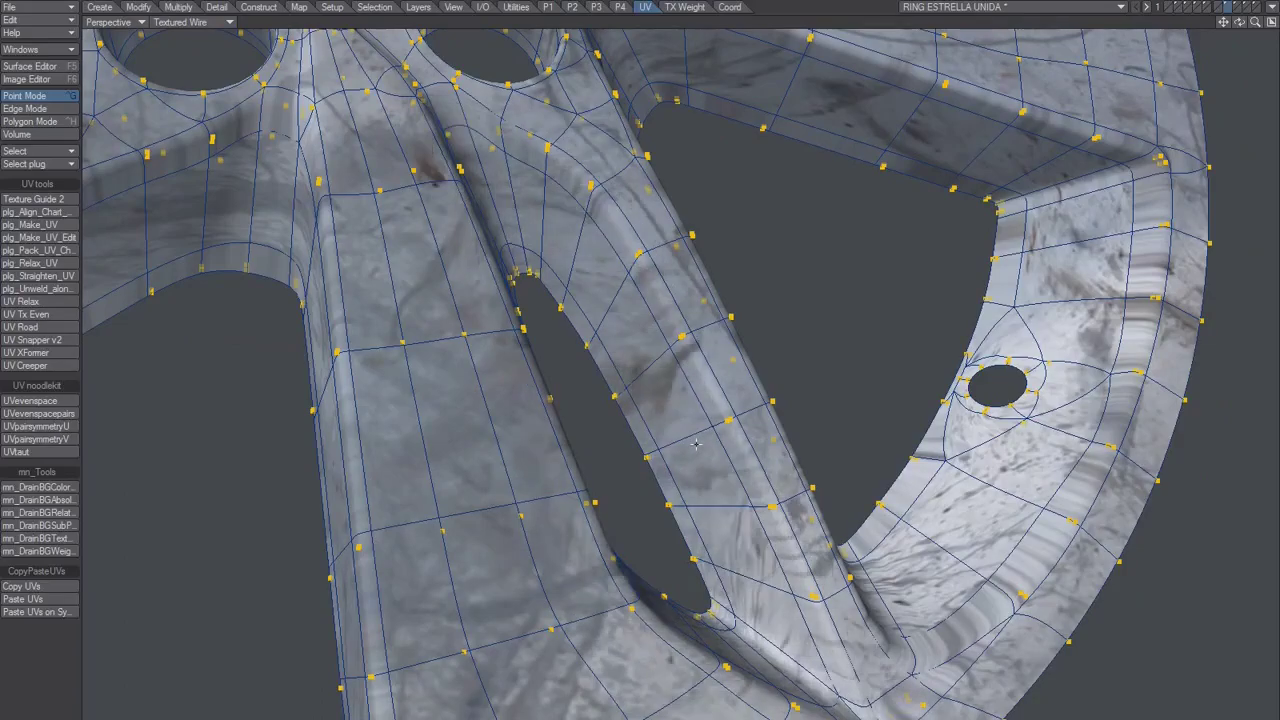
pyautogui.press('z')
pyautogui.hotkey('ctrl', 'h')
pyautogui.click(718, 452)
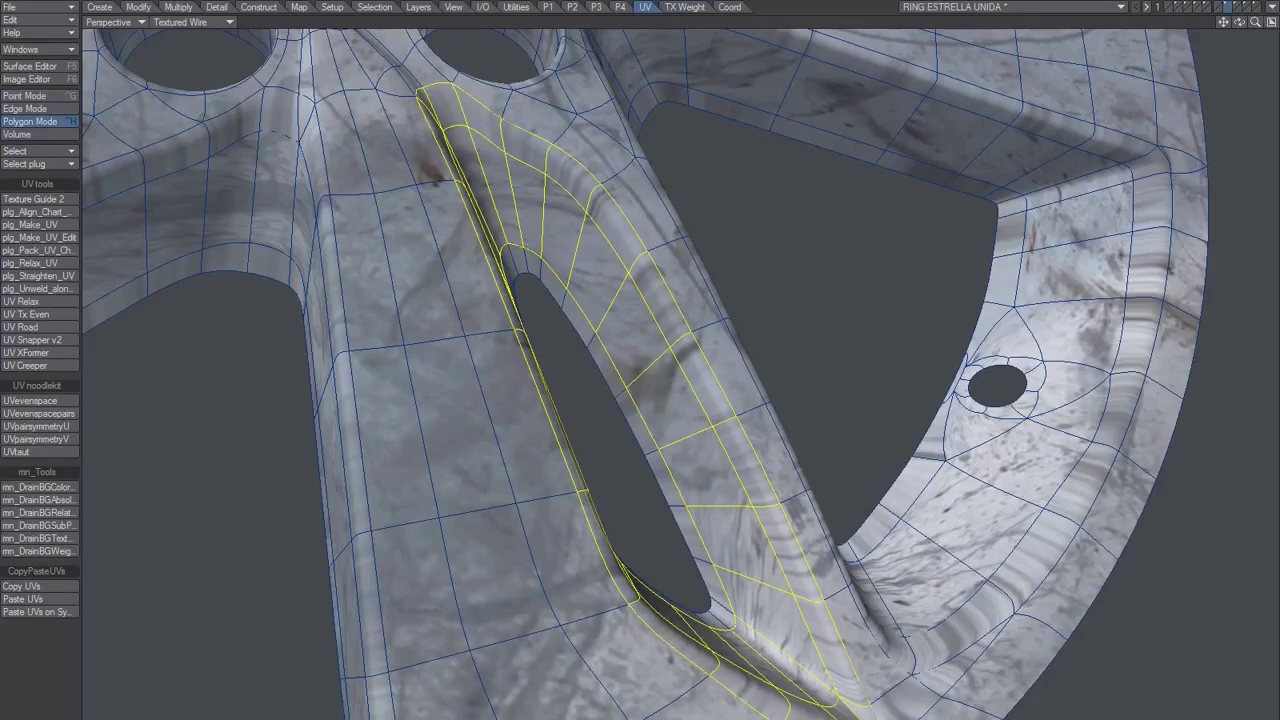
# - Clear the selection of bevel and inner walls and select only the bevel strip polygons around the narrow slot
pyautogui.press('/')
pyautogui.moveTo(710, 410); pyautogui.dragTo(728, 430)
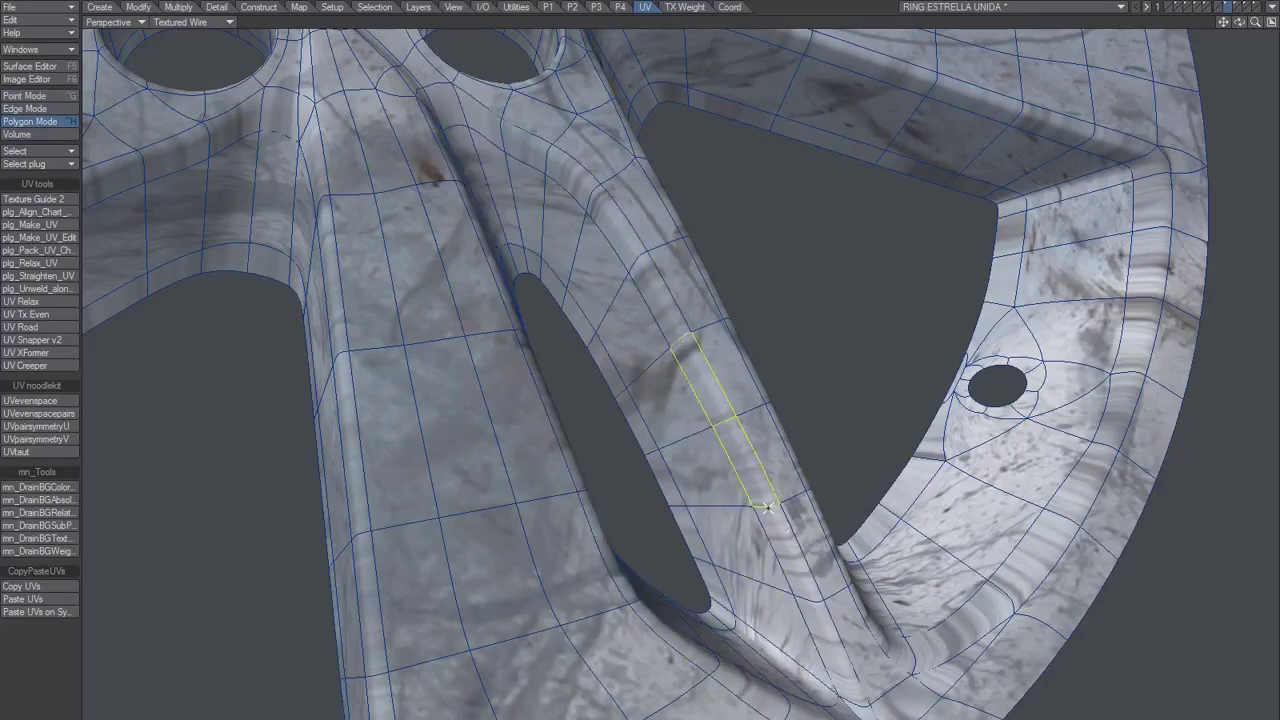
pyautogui.hotkey('ctrl', 'g')
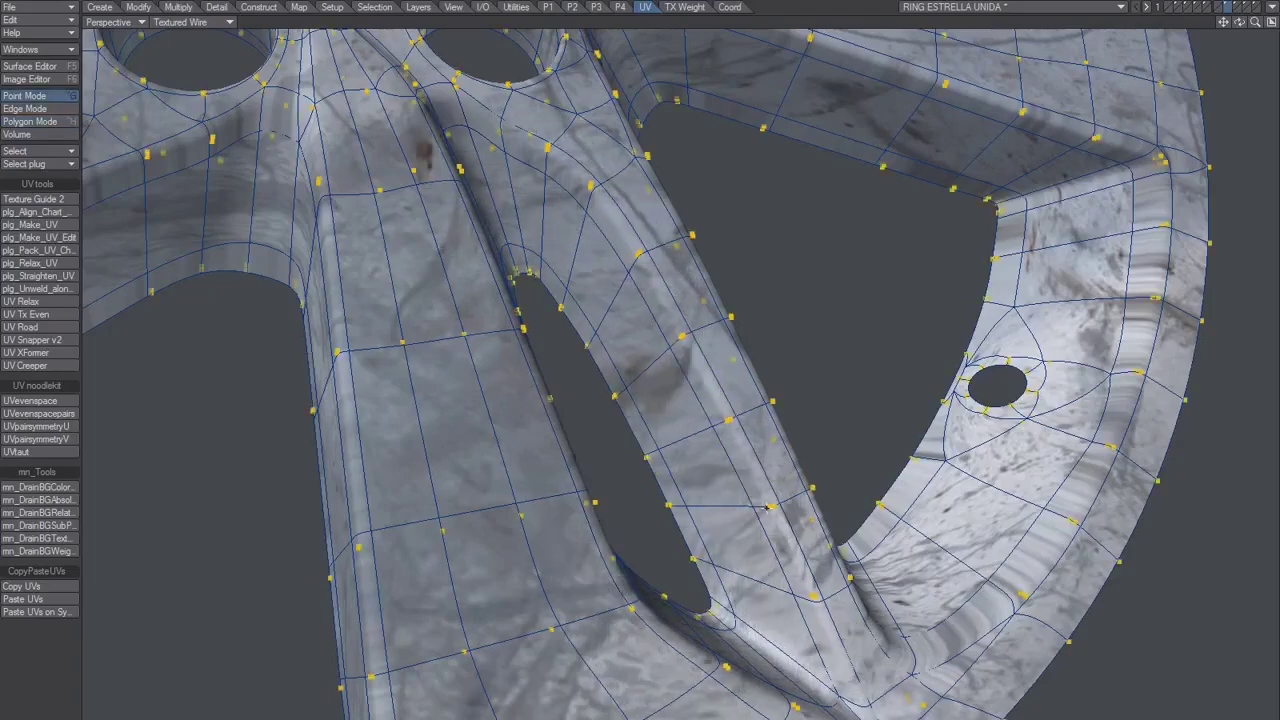
pyautogui.hotkey('ctrl', 'h')
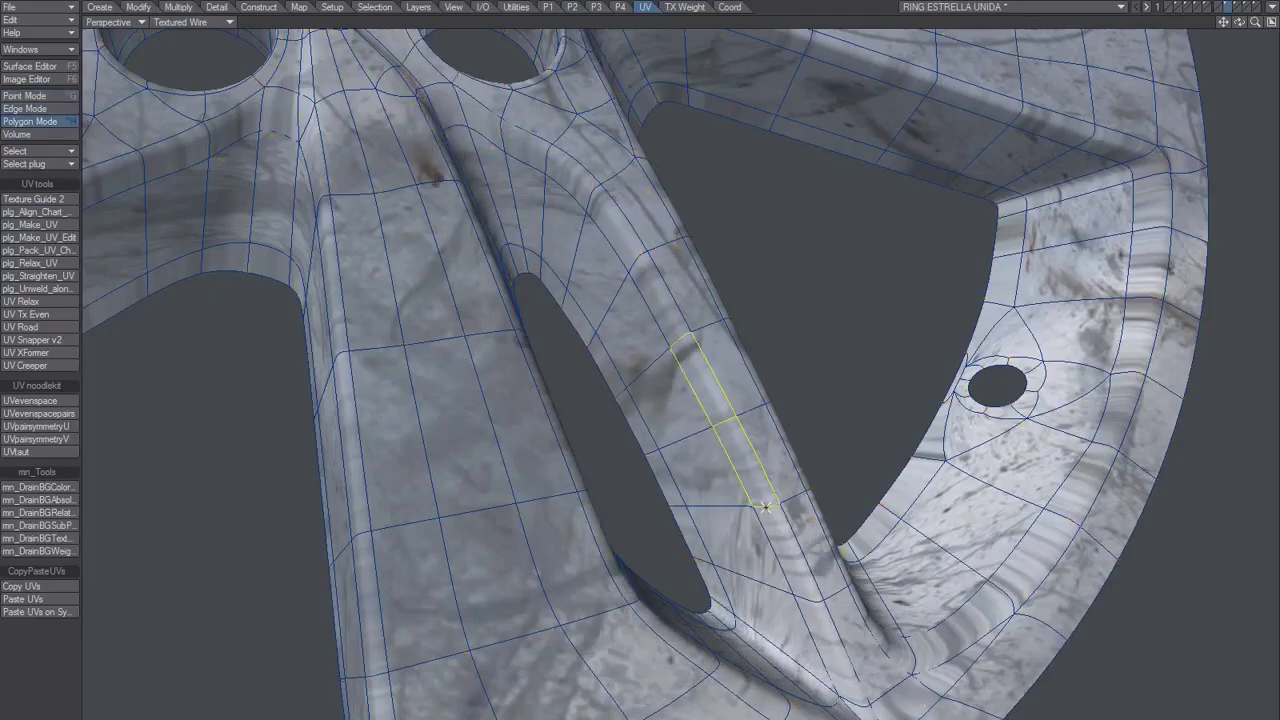
pyautogui.moveTo(772, 516)
pyautogui.mouseDown()
pyautogui.moveTo(868, 680)
pyautogui.moveTo(845, 580)
pyautogui.moveTo(578, 186)
pyautogui.moveTo(430, 105)
pyautogui.moveTo(455, 235)
pyautogui.moveTo(478, 238)
pyautogui.mouseUp()
pyautogui.click(365, 218)
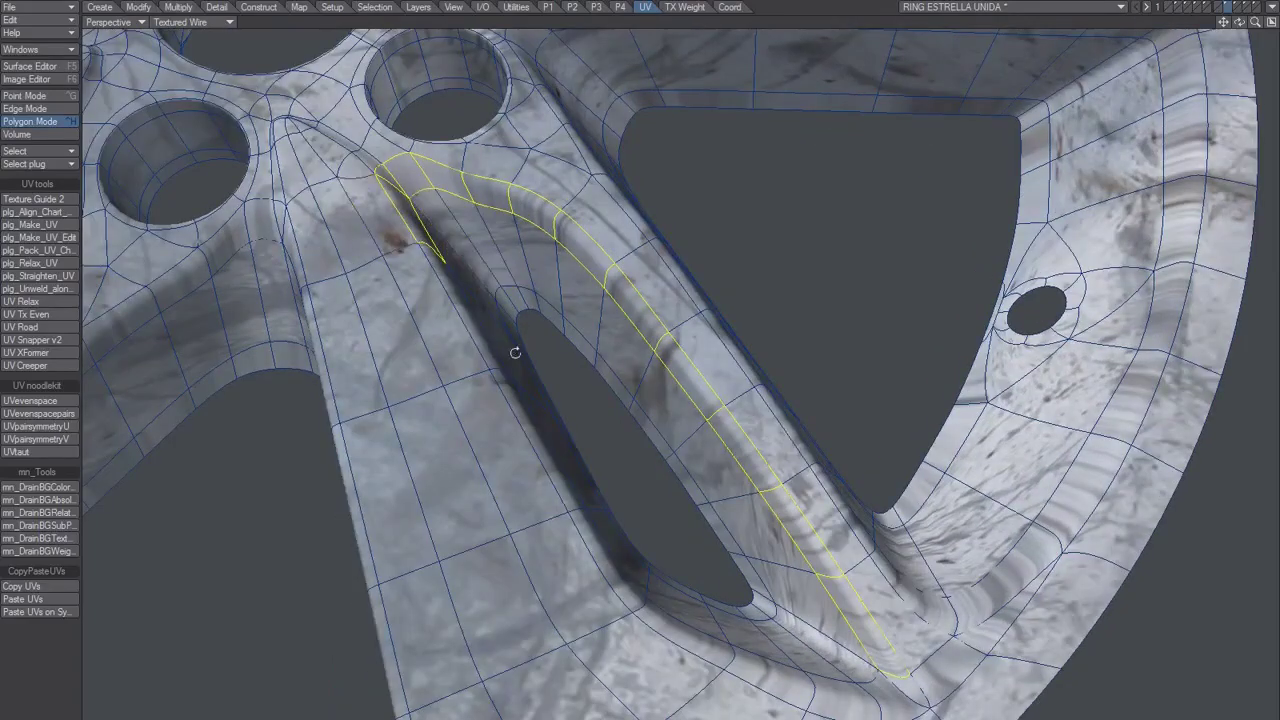
pyautogui.moveTo(515, 352)
pyautogui.keyDown('alt'); pyautogui.mouseDown()
pyautogui.moveTo(410, 280)
pyautogui.moveTo(606, 560)
pyautogui.moveTo(688, 646)
pyautogui.moveTo(785, 677)
pyautogui.moveTo(906, 689)
pyautogui.moveTo(917, 676)
pyautogui.mouseUp(); pyautogui.keyUp('alt')
pyautogui.keyDown('alt'); pyautogui.moveTo(674, 487); pyautogui.dragTo(694, 403); pyautogui.keyUp('alt')
pyautogui.keyDown('alt'); pyautogui.moveTo(554, 368); pyautogui.dragTo(54, 406); pyautogui.keyUp('alt')
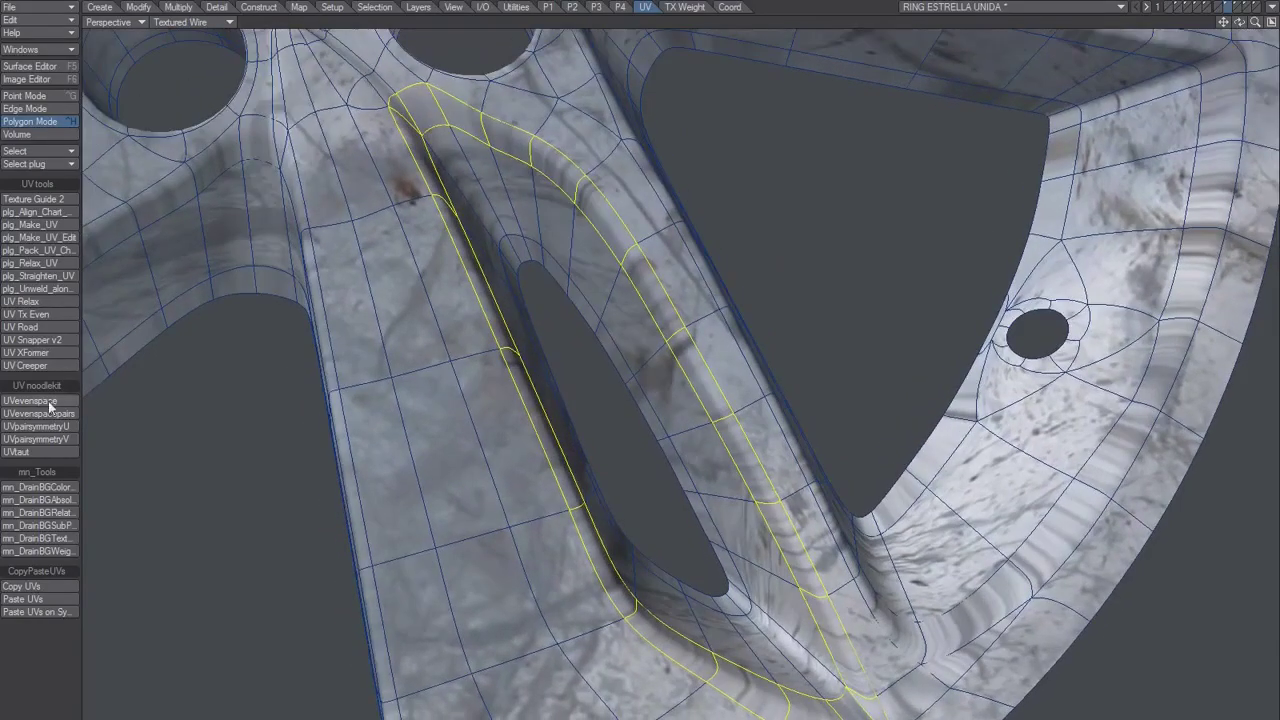
# - Apply UV Relax with strength 4.0 and 2 iterations to the slot's bevel strip, inspect the texture and clear the point selection
pyautogui.click(43, 300)
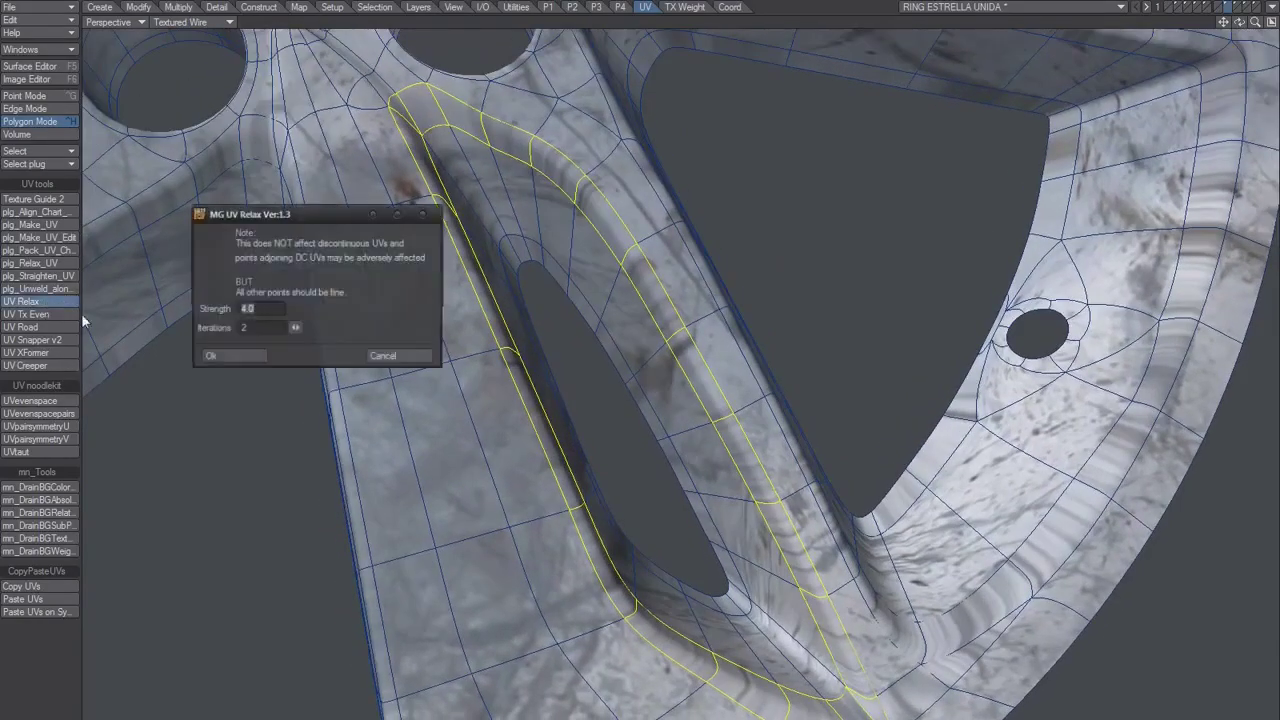
pyautogui.click(249, 355)
pyautogui.keyDown('alt'); pyautogui.moveTo(474, 361); pyautogui.dragTo(768, 400); pyautogui.keyUp('alt')
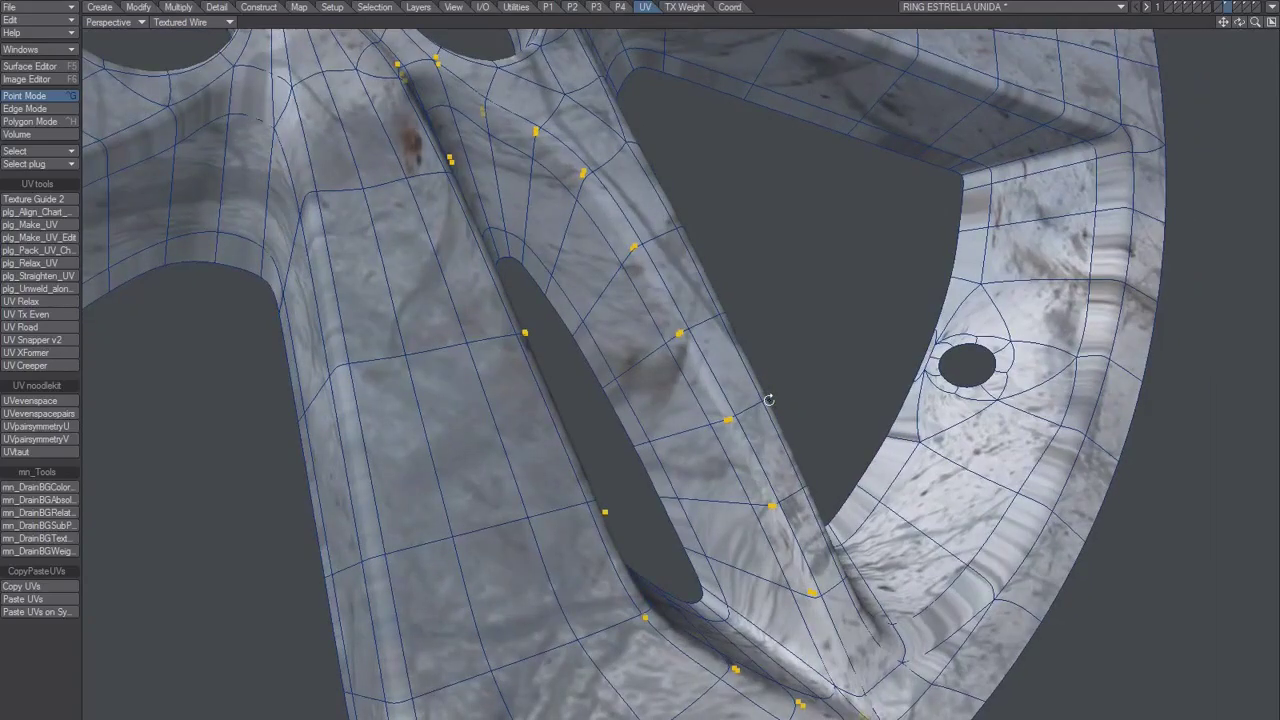
pyautogui.scroll(-4, 765, 398)
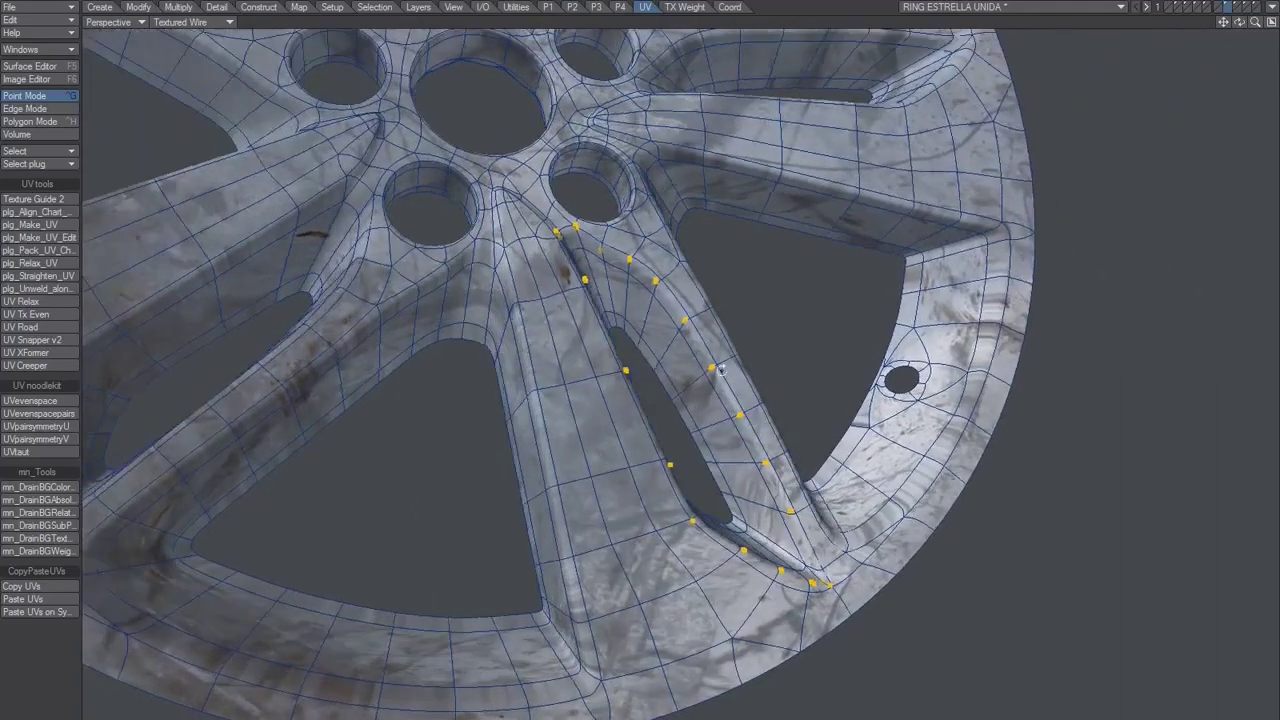
pyautogui.keyDown('alt'); pyautogui.moveTo(721, 370); pyautogui.dragTo(769, 390); pyautogui.keyUp('alt')
pyautogui.press('/')
# - Return to polygon mode, clear the old selection and select the whole bevel strip around the adjacent large triangular opening
pyautogui.scroll(3, 606, 418)
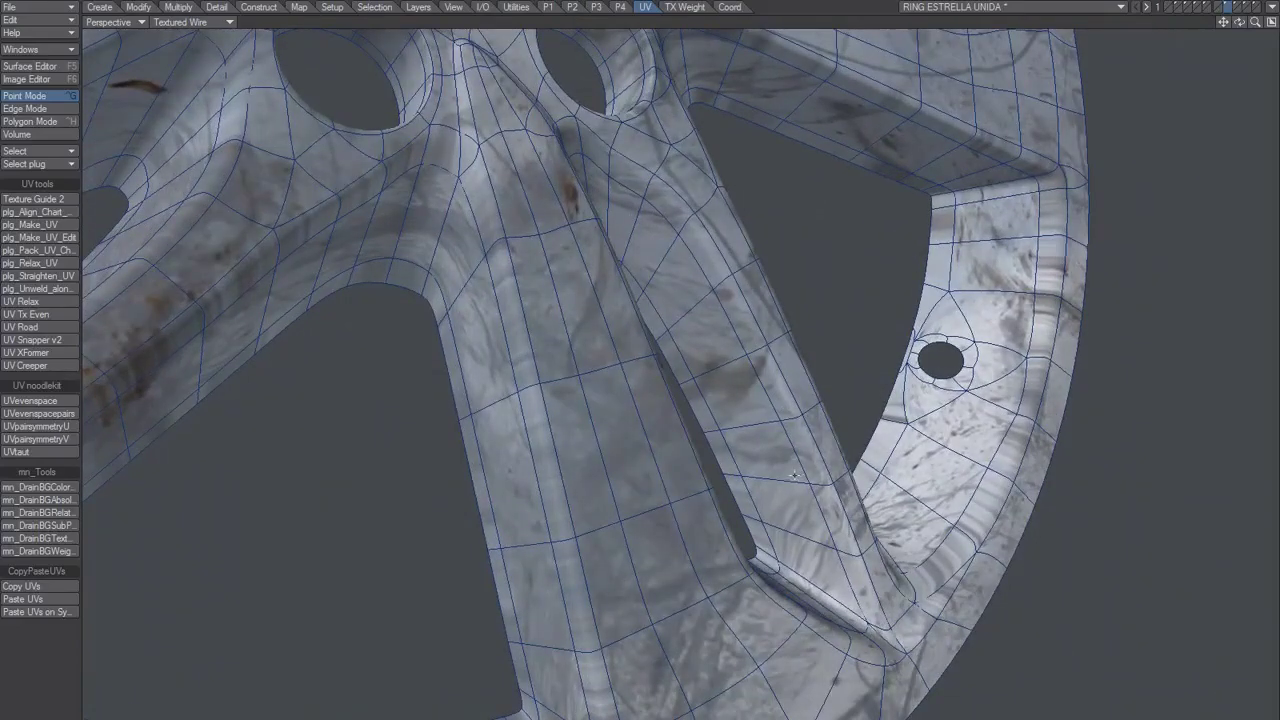
pyautogui.keyDown('alt'); pyautogui.moveTo(794, 474); pyautogui.dragTo(580, 451); pyautogui.keyUp('alt')
pyautogui.hotkey('ctrl', 'h')
pyautogui.click(706, 605)
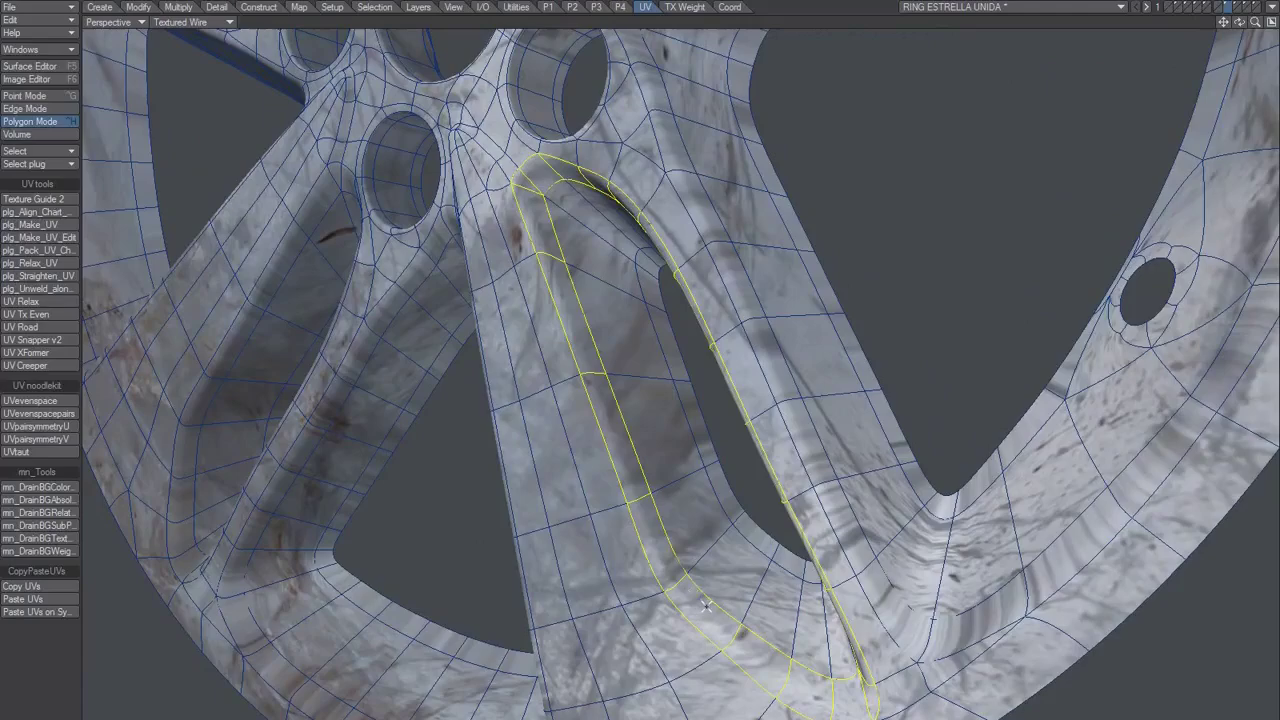
pyautogui.press('/')
pyautogui.keyDown('alt'); pyautogui.moveTo(484, 595); pyautogui.dragTo(343, 614); pyautogui.keyUp('alt')
pyautogui.moveTo(270, 571); pyautogui.dragTo(359, 487)
pyautogui.press(']')
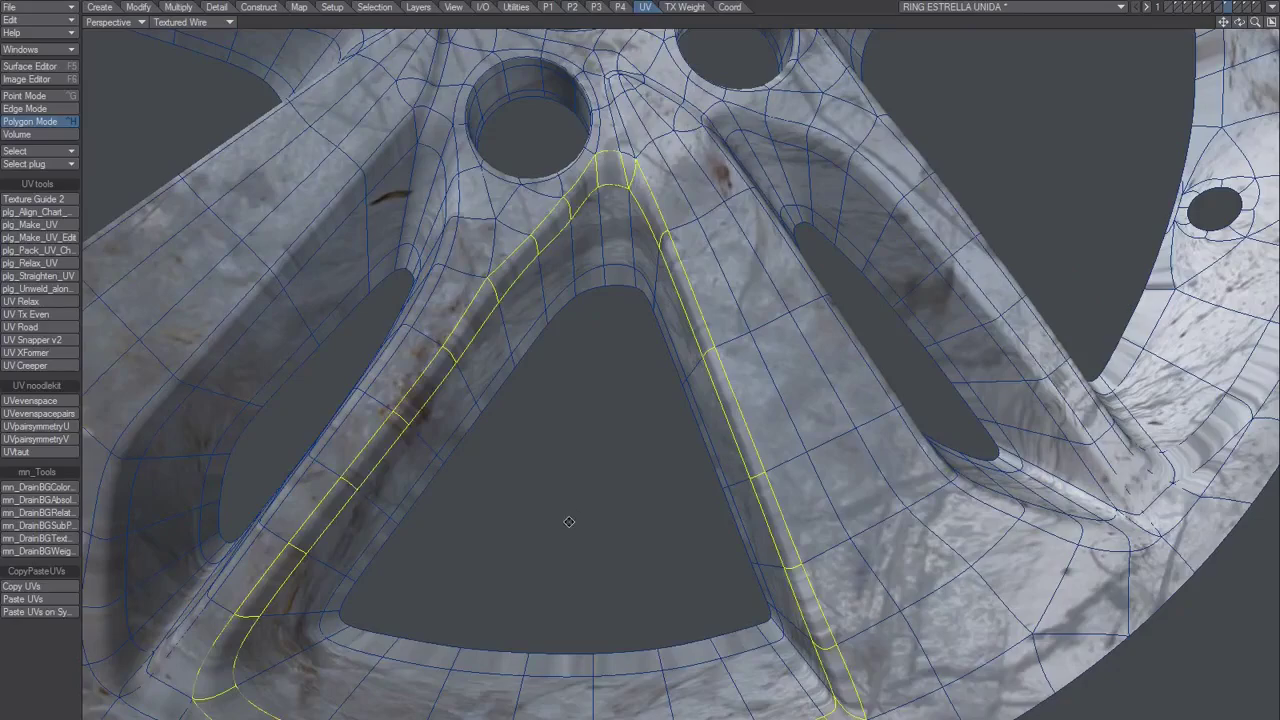
pyautogui.keyDown('alt'); pyautogui.moveTo(569, 517); pyautogui.dragTo(540, 620); pyautogui.keyUp('alt')
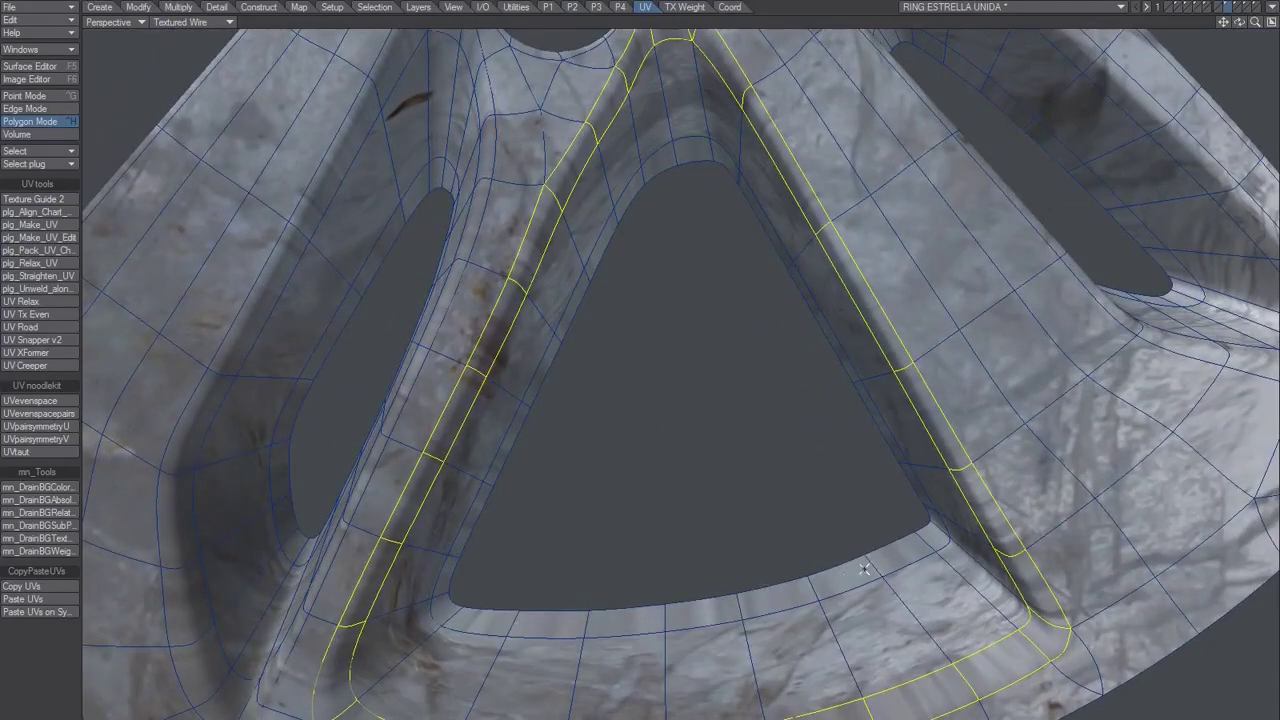
pyautogui.keyDown('alt'); pyautogui.moveTo(880, 560); pyautogui.dragTo(575, 522); pyautogui.keyUp('alt')
pyautogui.keyDown('alt'); pyautogui.moveTo(790, 624); pyautogui.dragTo(726, 638); pyautogui.keyUp('alt')
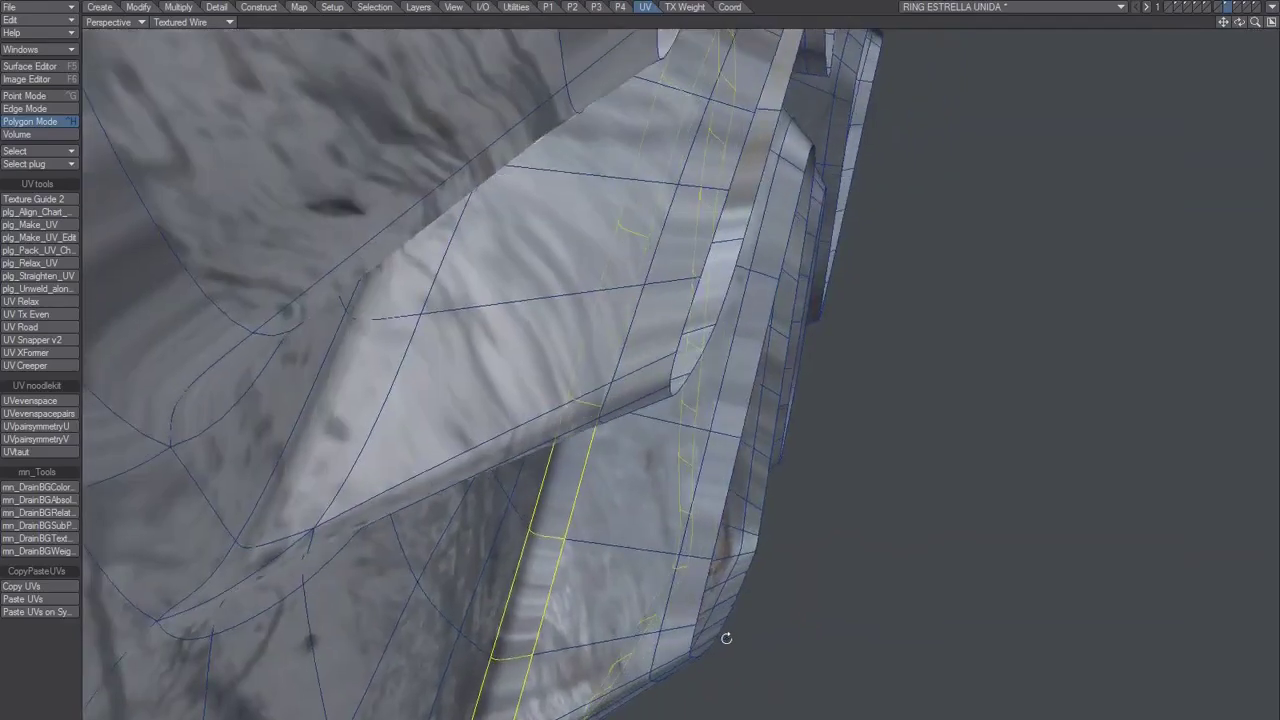
pyautogui.keyDown('alt'); pyautogui.moveTo(694, 543); pyautogui.dragTo(724, 562); pyautogui.keyUp('alt')
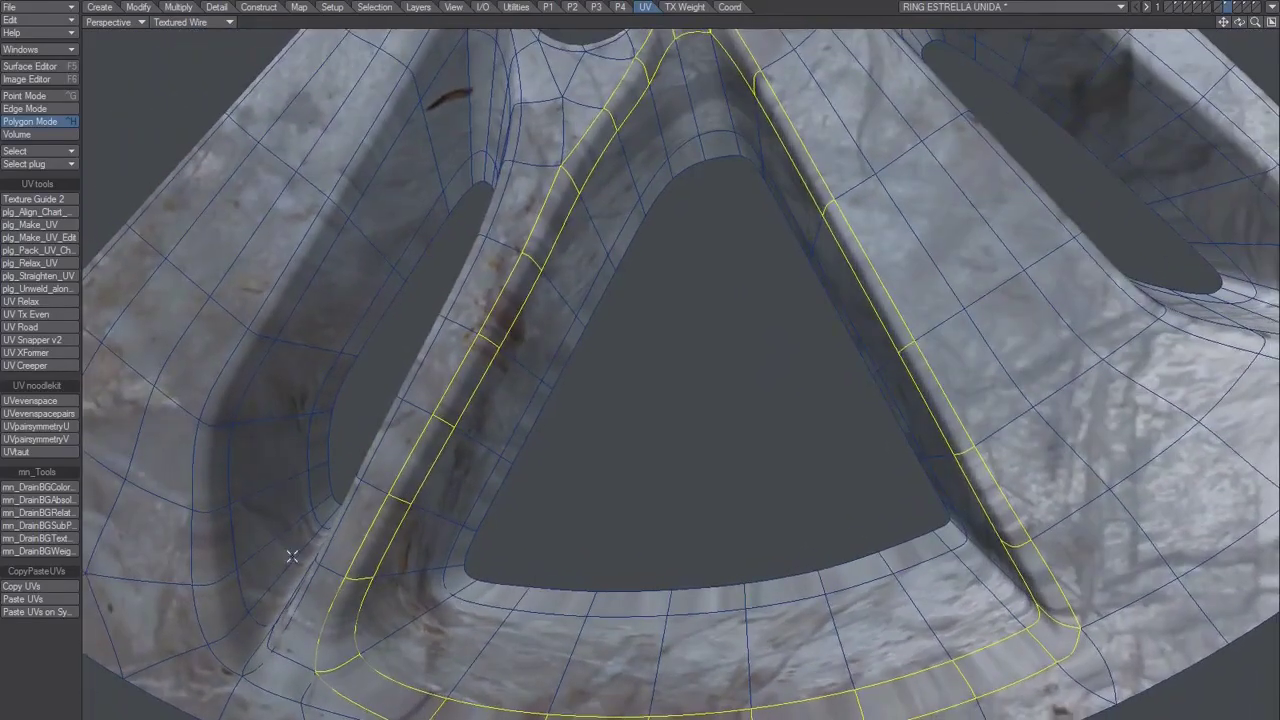
# - Apply UV Relax with strength 4.0 and 2 iterations to the triangular opening's bevel strip and clear the point selection
pyautogui.click(41, 302)
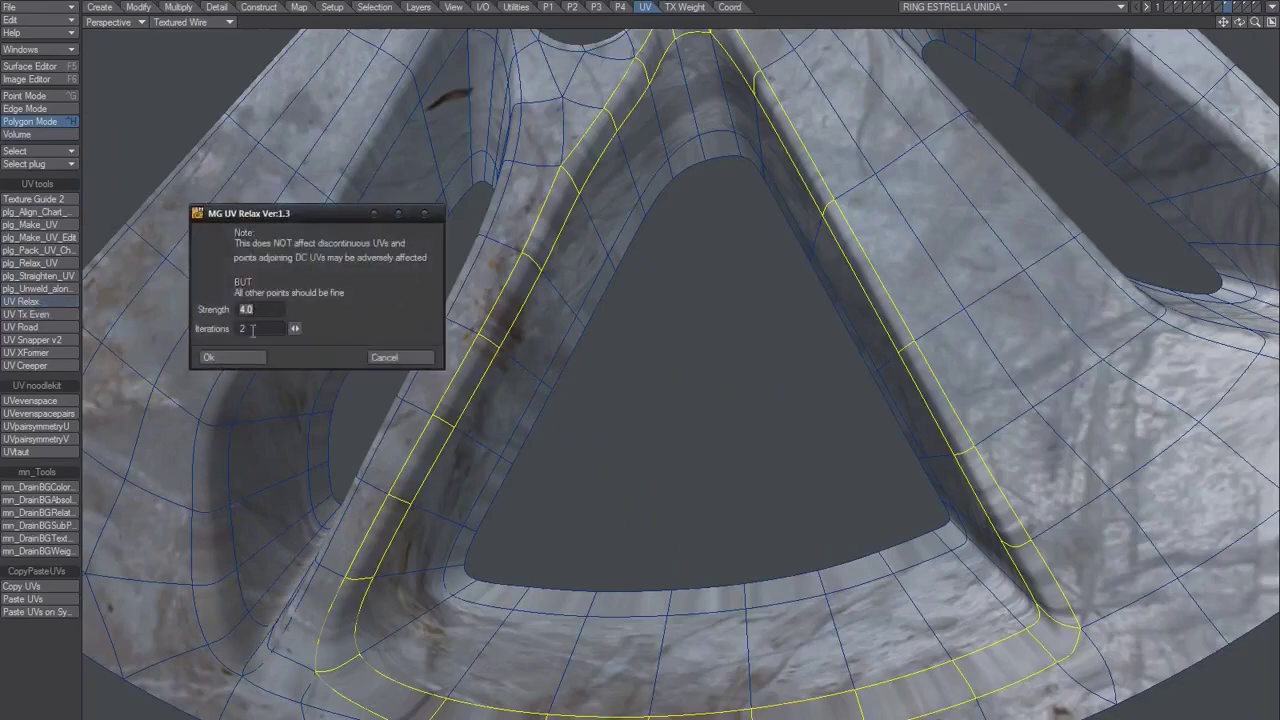
pyautogui.click(251, 358)
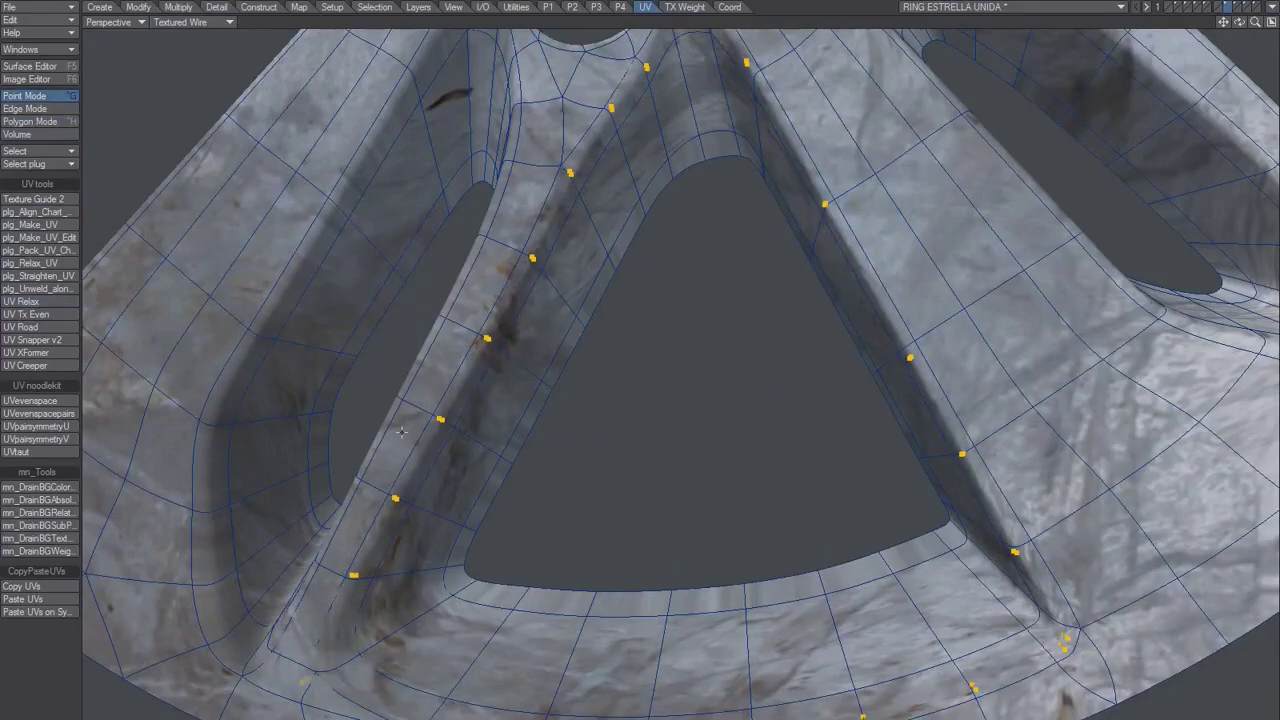
pyautogui.keyDown('alt'); pyautogui.moveTo(462, 586); pyautogui.dragTo(709, 538); pyautogui.keyUp('alt')
pyautogui.click(485, 585)
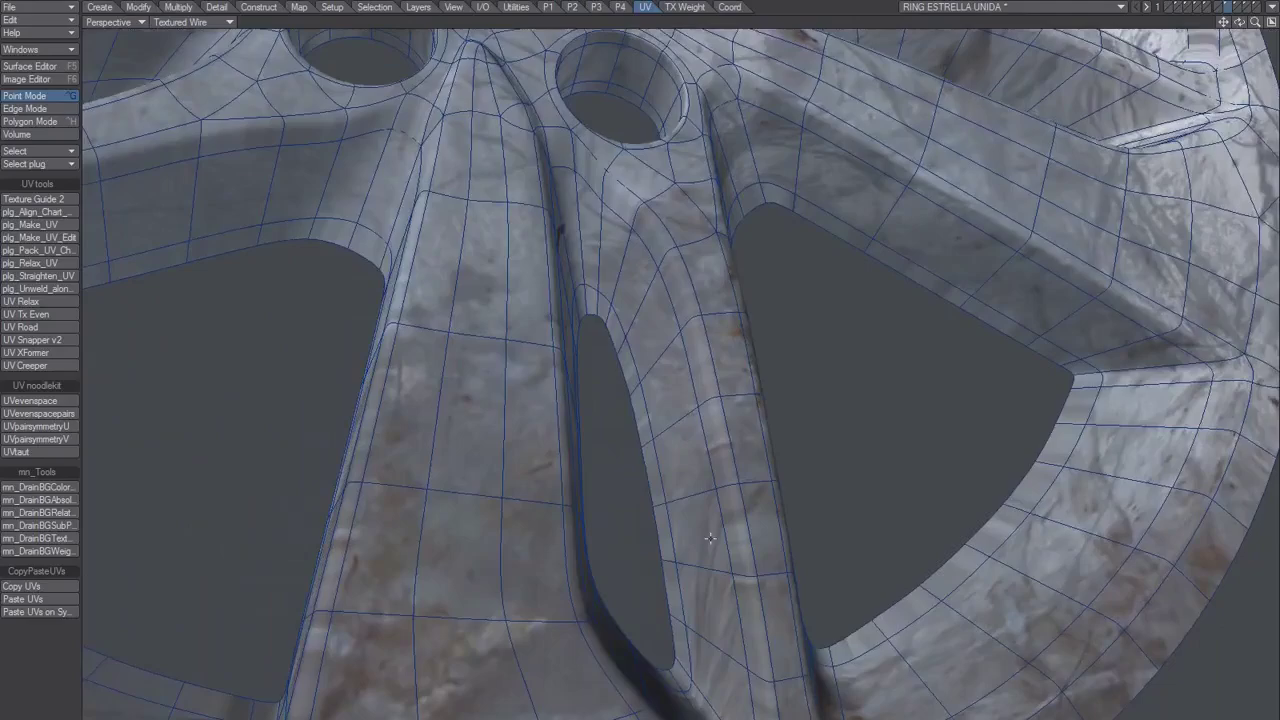
# - Return to polygon mode and select the complete bevel strip around the next narrow spoke slot, including its rounded inner end
pyautogui.hotkey('ctrl', 'h')
pyautogui.click(471, 409)
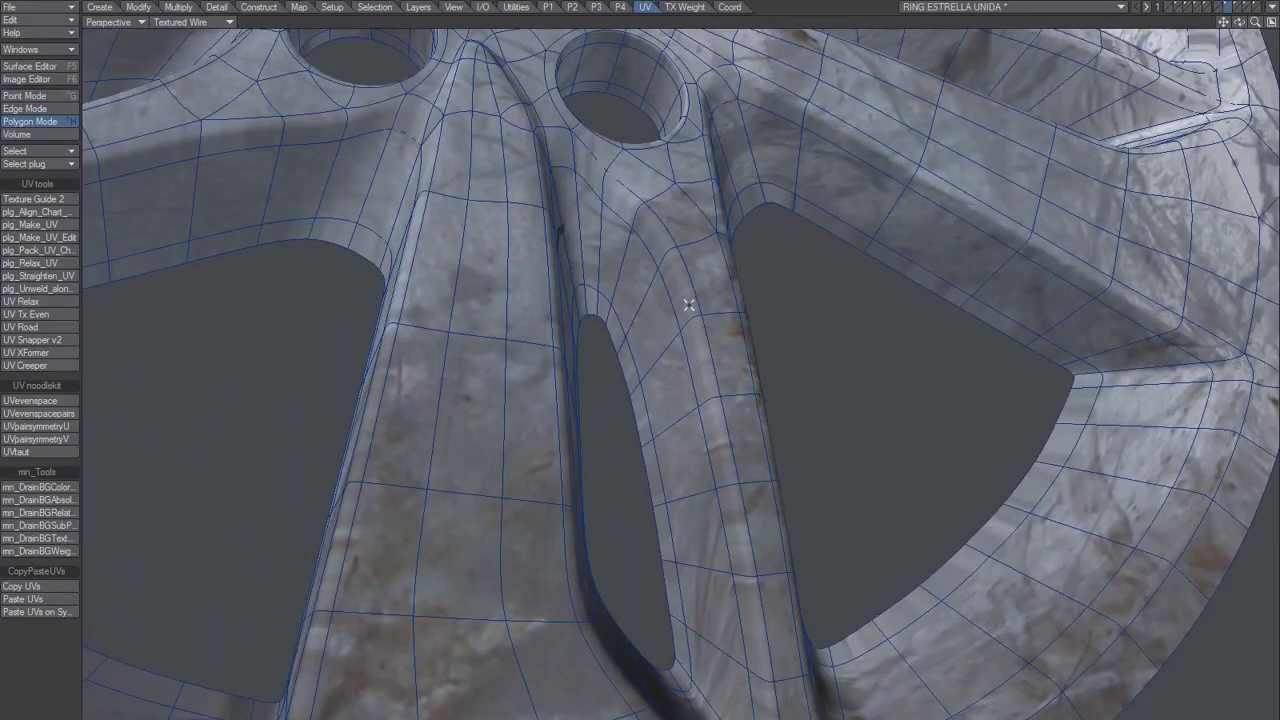
pyautogui.moveTo(689, 304); pyautogui.dragTo(700, 373)
pyautogui.moveTo(719, 443); pyautogui.dragTo(782, 718)
pyautogui.keyDown('alt'); pyautogui.moveTo(782, 718); pyautogui.dragTo(706, 718); pyautogui.keyUp('alt')
pyautogui.moveTo(592, 714); pyautogui.dragTo(542, 573)
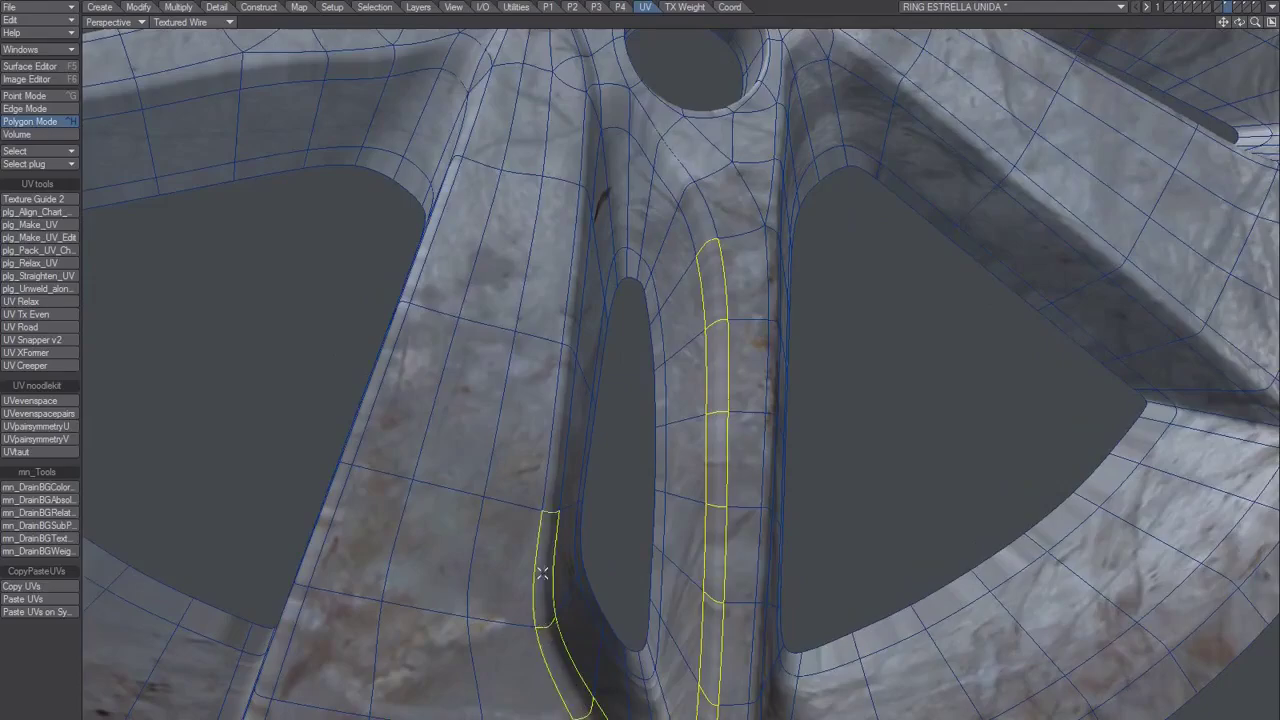
pyautogui.moveTo(438, 431)
pyautogui.keyDown('alt'); pyautogui.mouseDown()
pyautogui.moveTo(524, 389)
pyautogui.moveTo(597, 167)
pyautogui.moveTo(645, 144)
pyautogui.mouseUp(); pyautogui.keyUp('alt')
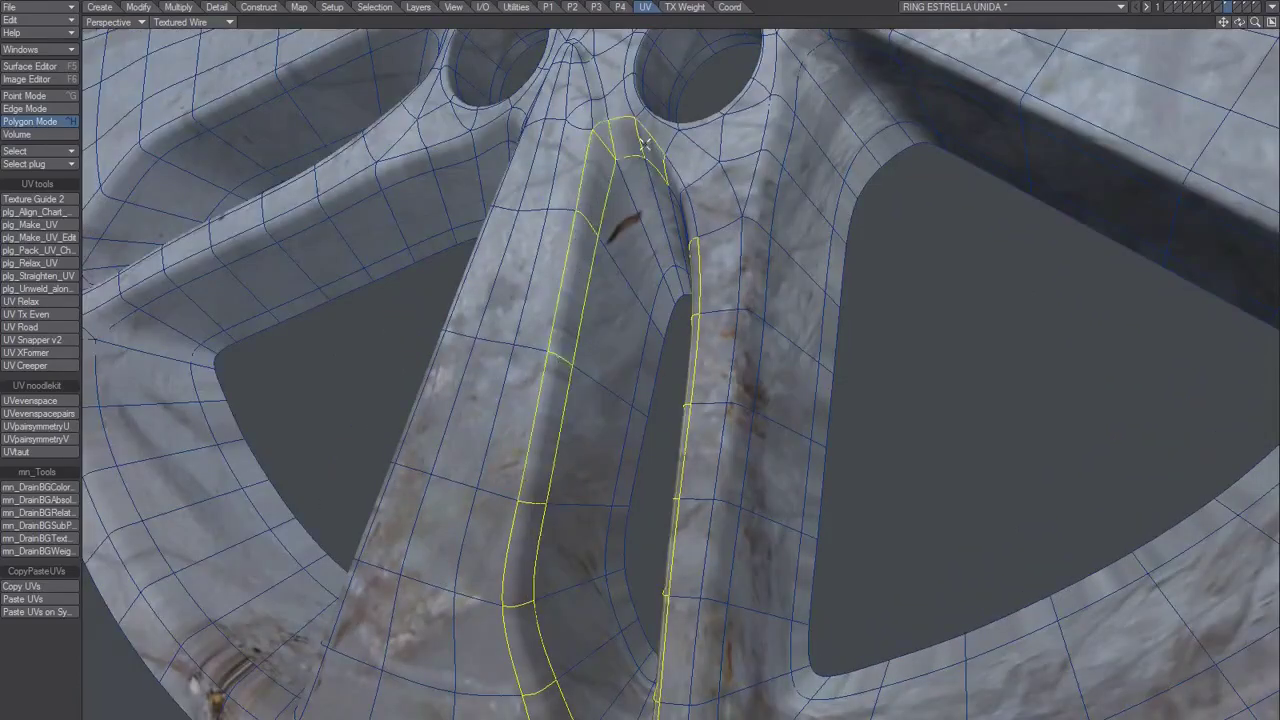
pyautogui.keyDown('alt'); pyautogui.moveTo(651, 274); pyautogui.dragTo(782, 226); pyautogui.keyUp('alt')
pyautogui.keyDown('shift'); pyautogui.moveTo(702, 207); pyautogui.dragTo(769, 305); pyautogui.keyUp('shift')
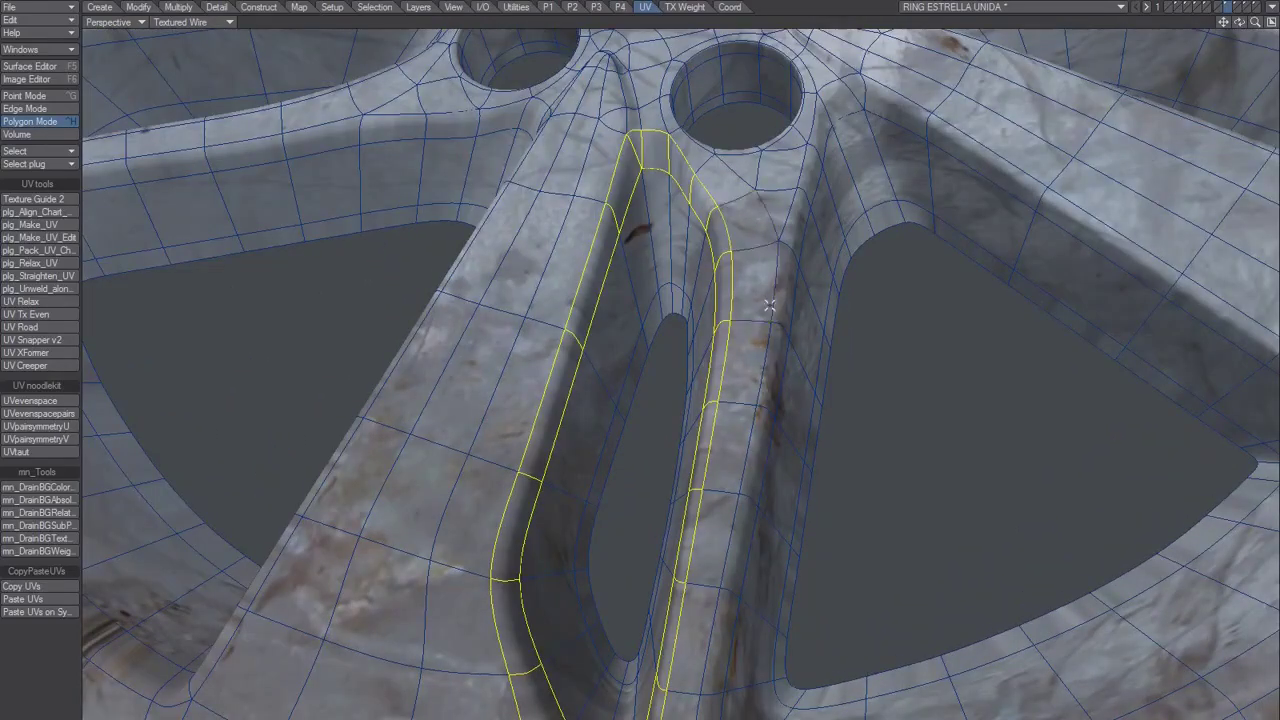
pyautogui.keyDown('alt'); pyautogui.moveTo(714, 380); pyautogui.dragTo(145, 378); pyautogui.keyUp('alt')
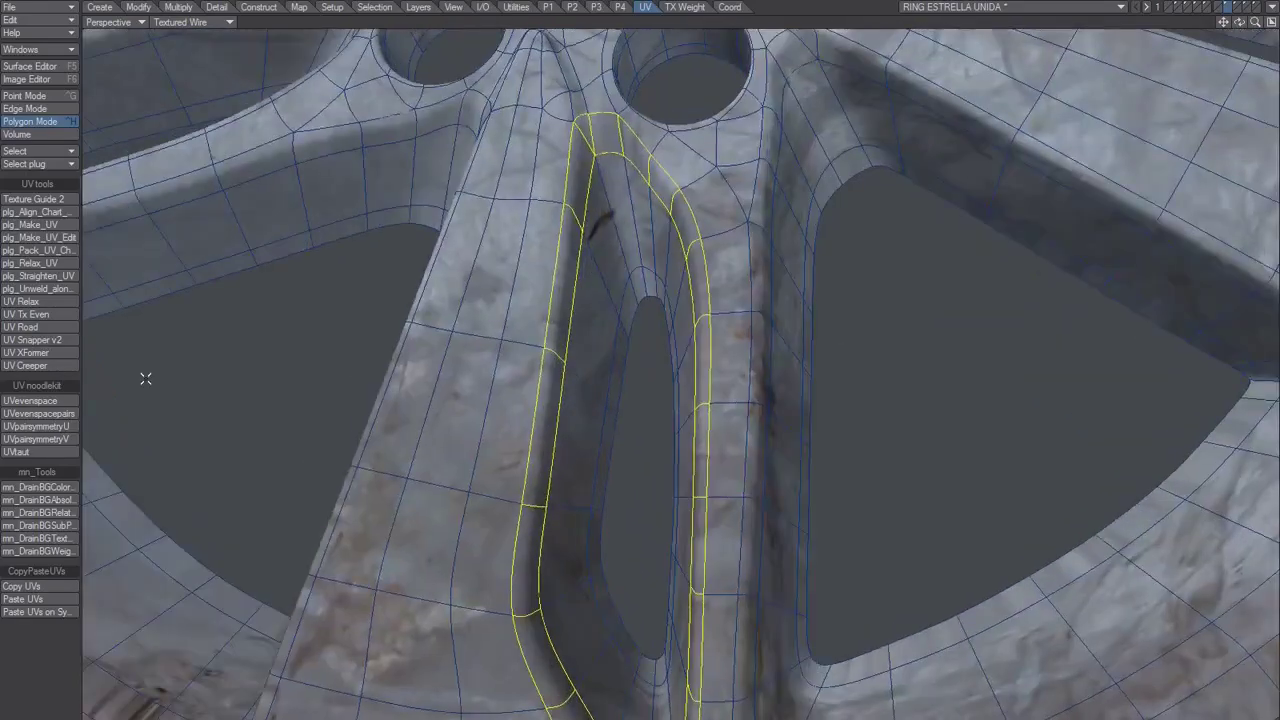
# - Apply UV Relax to this narrow slot's bevel strip, inspect the surrounding spokes and clear the point selection
pyautogui.click(48, 300)
pyautogui.click(251, 358)
pyautogui.keyDown('alt'); pyautogui.moveTo(286, 446); pyautogui.dragTo(734, 298); pyautogui.keyUp('alt')
pyautogui.press('/')
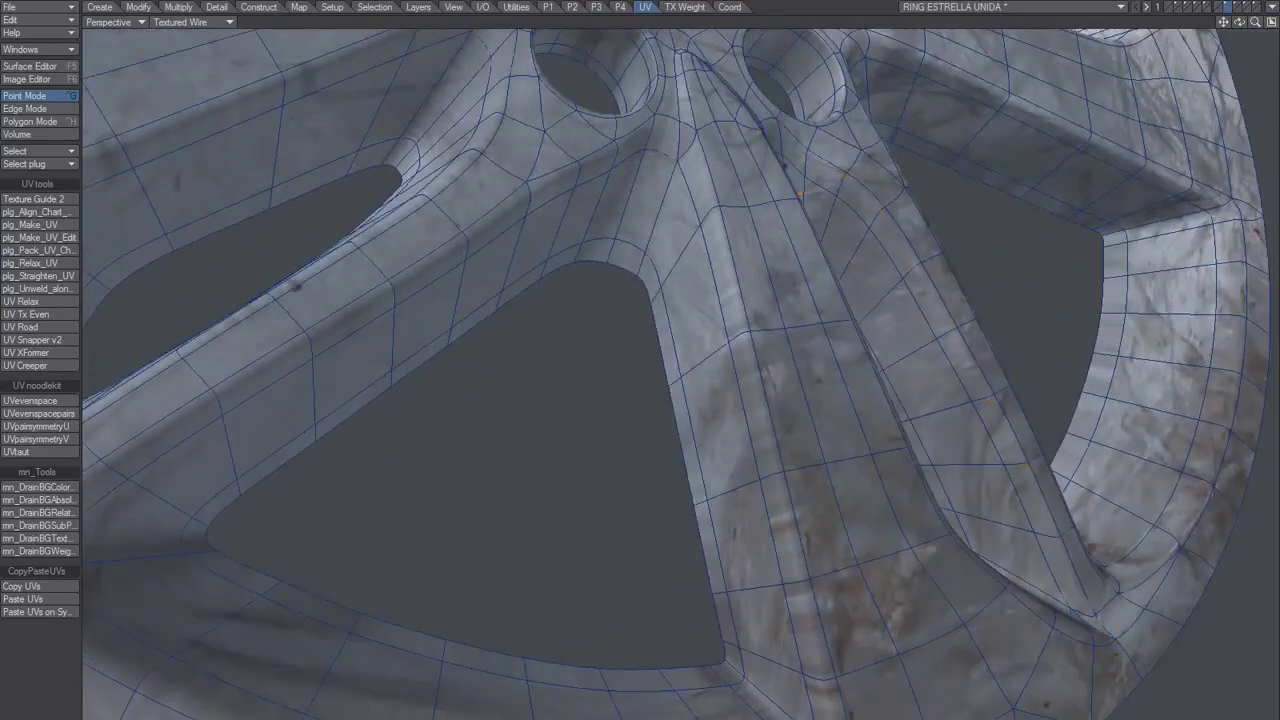
# - Return to polygon mode and select the bevel strip around the next triangular opening, excluding the faces on top of the spoke
pyautogui.press('space')
pyautogui.press('space')
pyautogui.press('/')
pyautogui.moveTo(706, 178)
pyautogui.mouseDown()
pyautogui.moveTo(642, 142)
pyautogui.moveTo(497, 220)
pyautogui.mouseUp()
pyautogui.moveTo(729, 218)
pyautogui.mouseDown()
pyautogui.moveTo(750, 390)
pyautogui.moveTo(826, 708)
pyautogui.mouseUp()
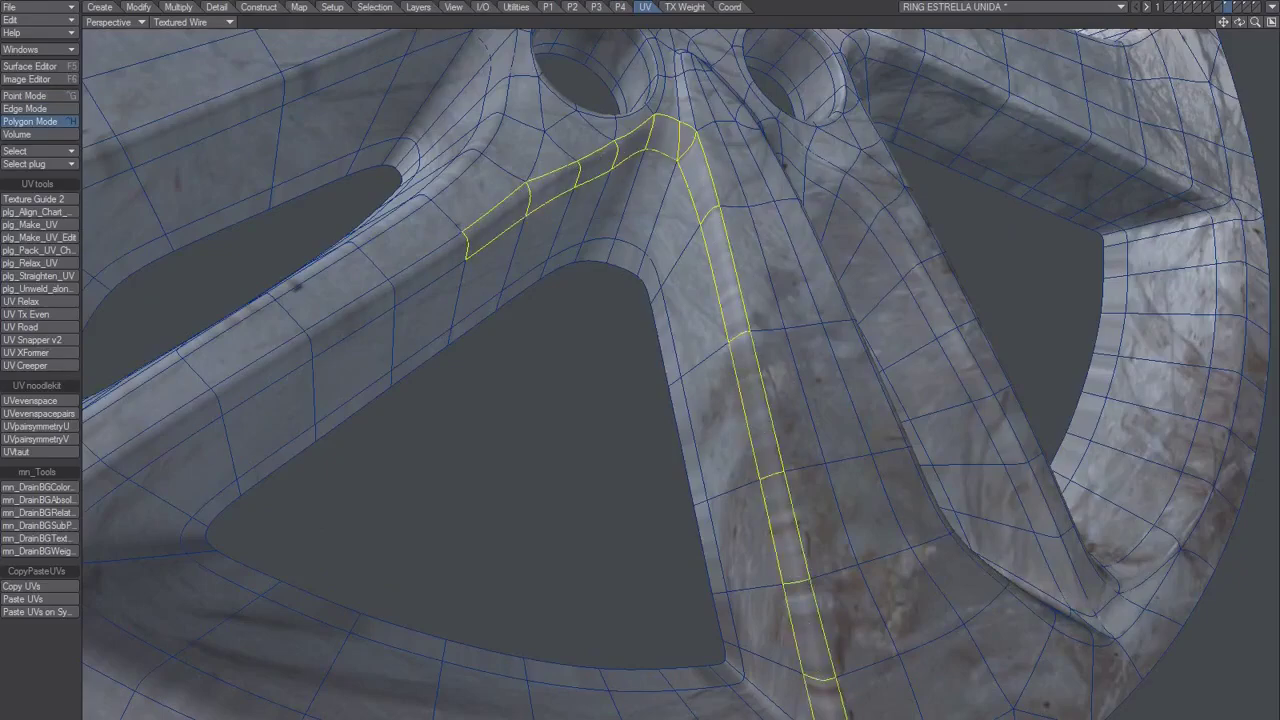
pyautogui.moveTo(312, 716)
pyautogui.keyDown('shift'); pyautogui.mouseDown()
pyautogui.moveTo(243, 669)
pyautogui.moveTo(335, 660)
pyautogui.moveTo(351, 640)
pyautogui.moveTo(291, 511)
pyautogui.moveTo(617, 298)
pyautogui.mouseUp(); pyautogui.keyUp('shift')
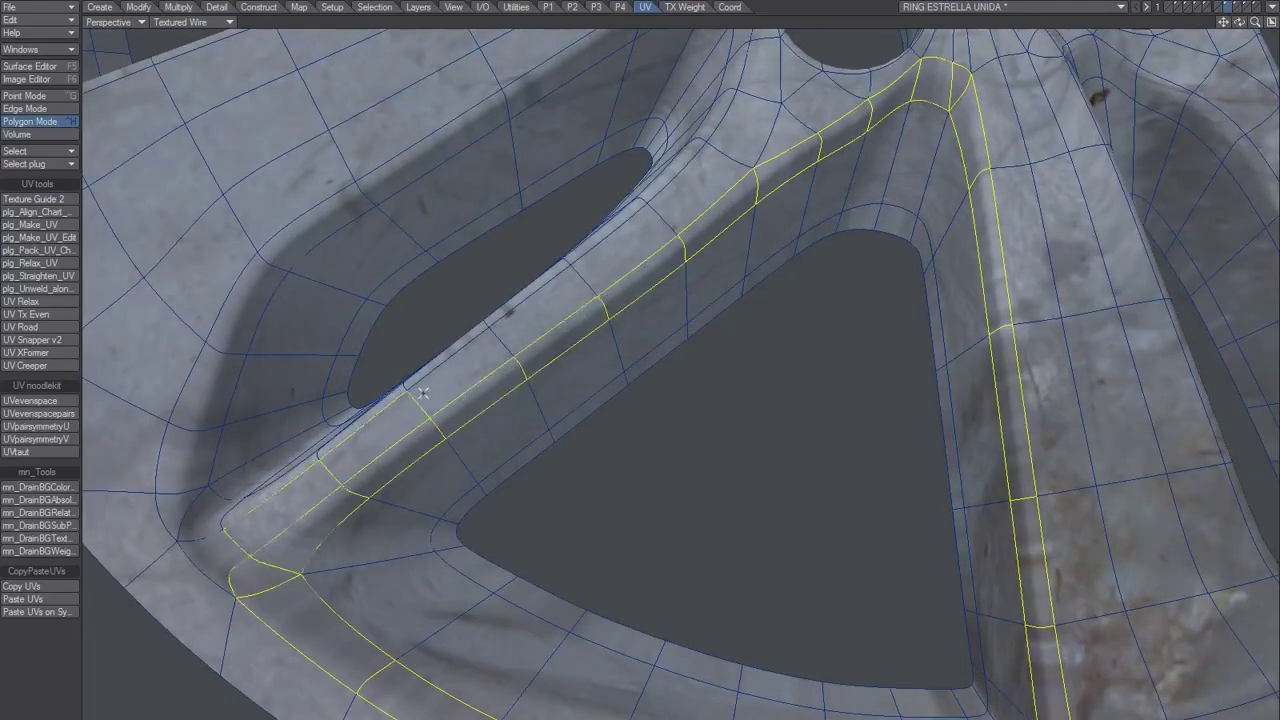
pyautogui.keyDown('alt'); pyautogui.moveTo(553, 501); pyautogui.dragTo(714, 457); pyautogui.keyUp('alt')
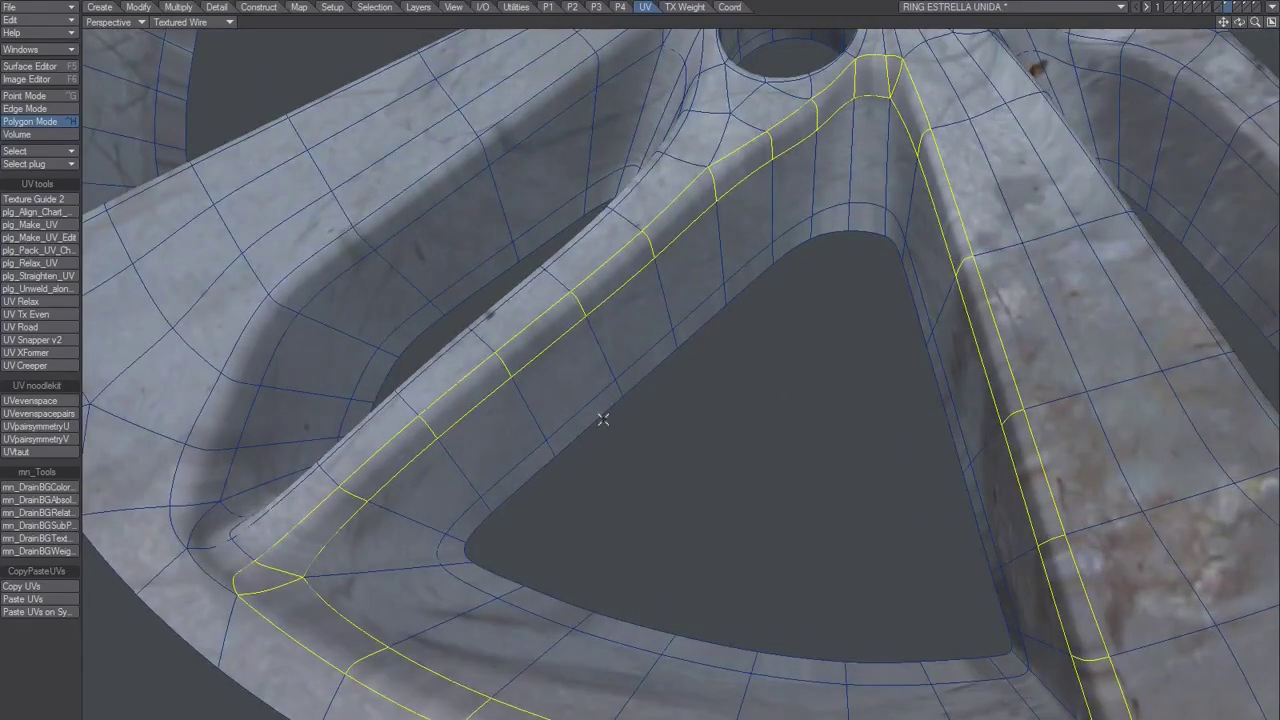
pyautogui.keyDown('alt'); pyautogui.moveTo(603, 420); pyautogui.dragTo(651, 457); pyautogui.keyUp('alt')
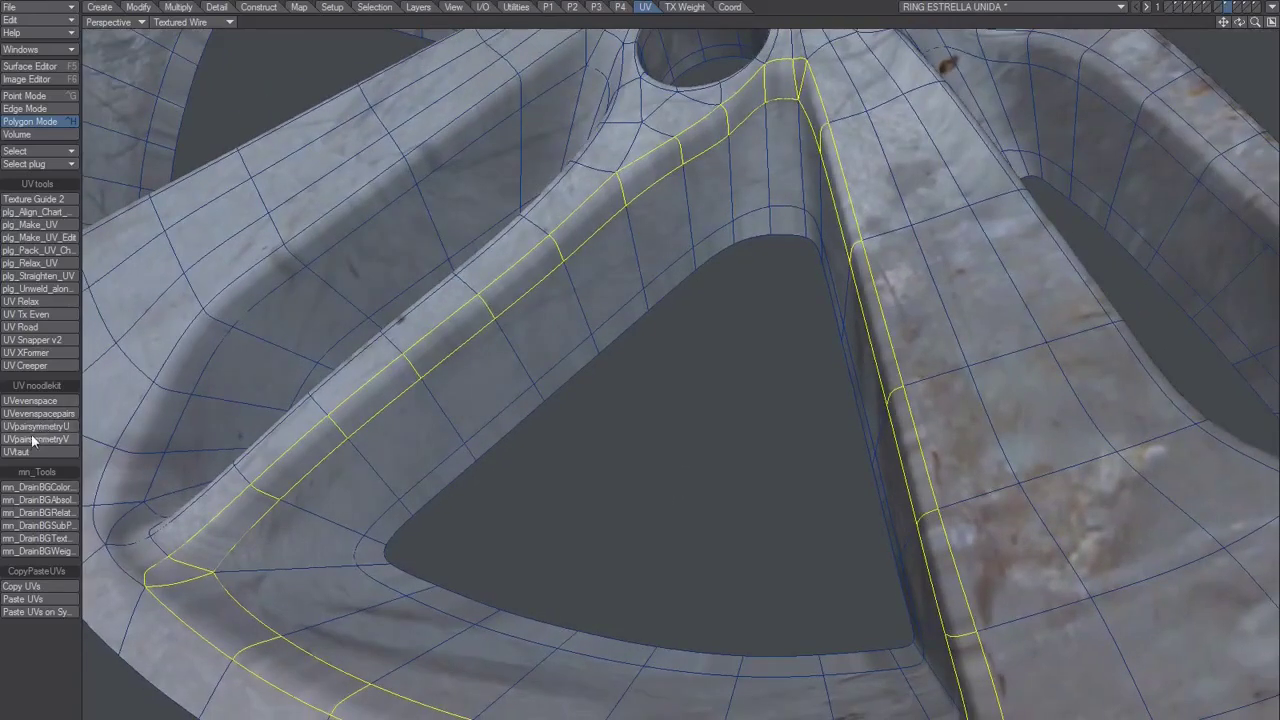
# - Apply UV Relax with strength 4.0 and 2 iterations to the bevel strip of this next triangular opening
pyautogui.click(38, 302)
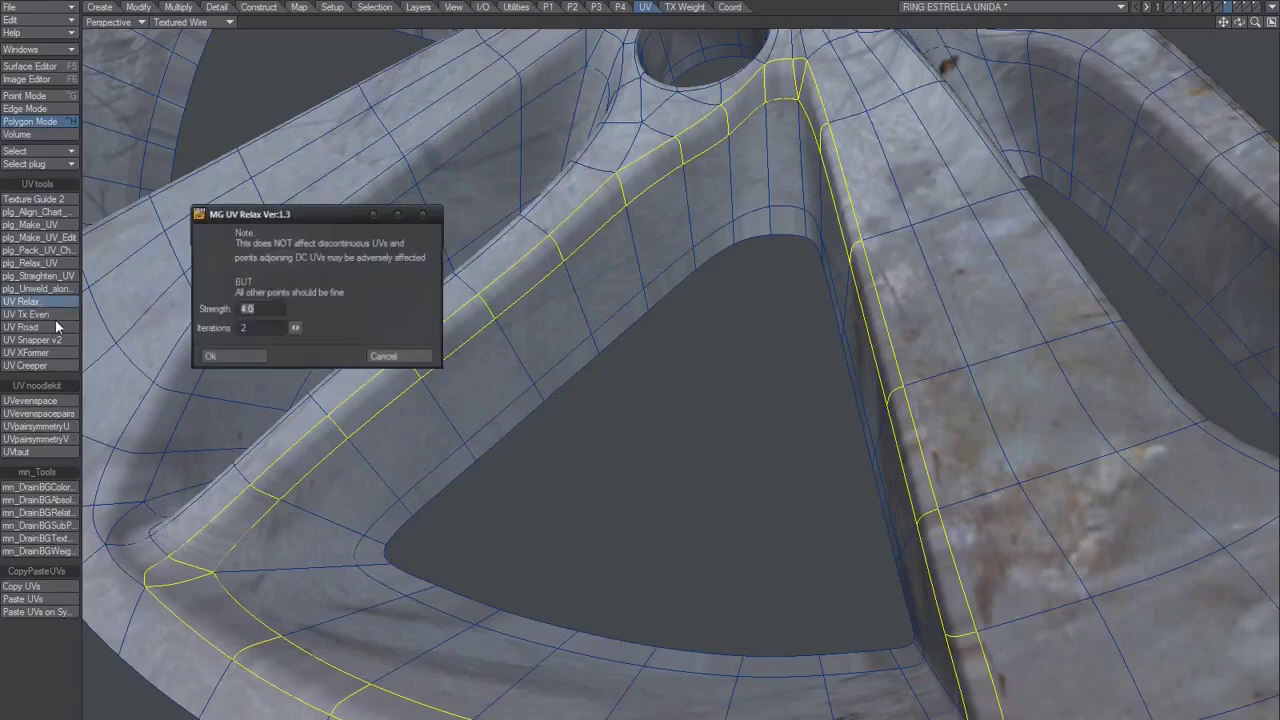
pyautogui.keyDown('alt'); pyautogui.moveTo(478, 461); pyautogui.dragTo(617, 409); pyautogui.keyUp('alt')
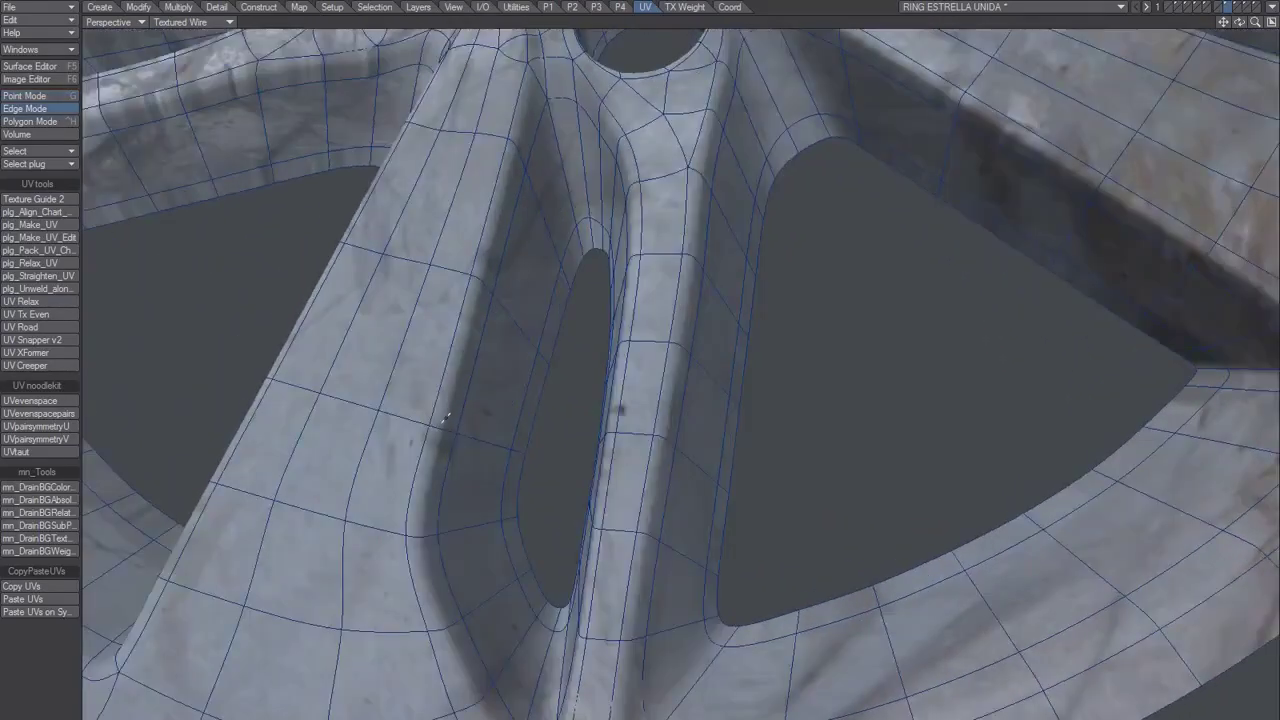
# - Return to polygon mode and select the bevel strip around the next narrow slot, covering both long sides and its rounded inner end
pyautogui.hotkey('ctrl', 'h')
pyautogui.press('/')
pyautogui.moveTo(454, 409); pyautogui.dragTo(432, 490)
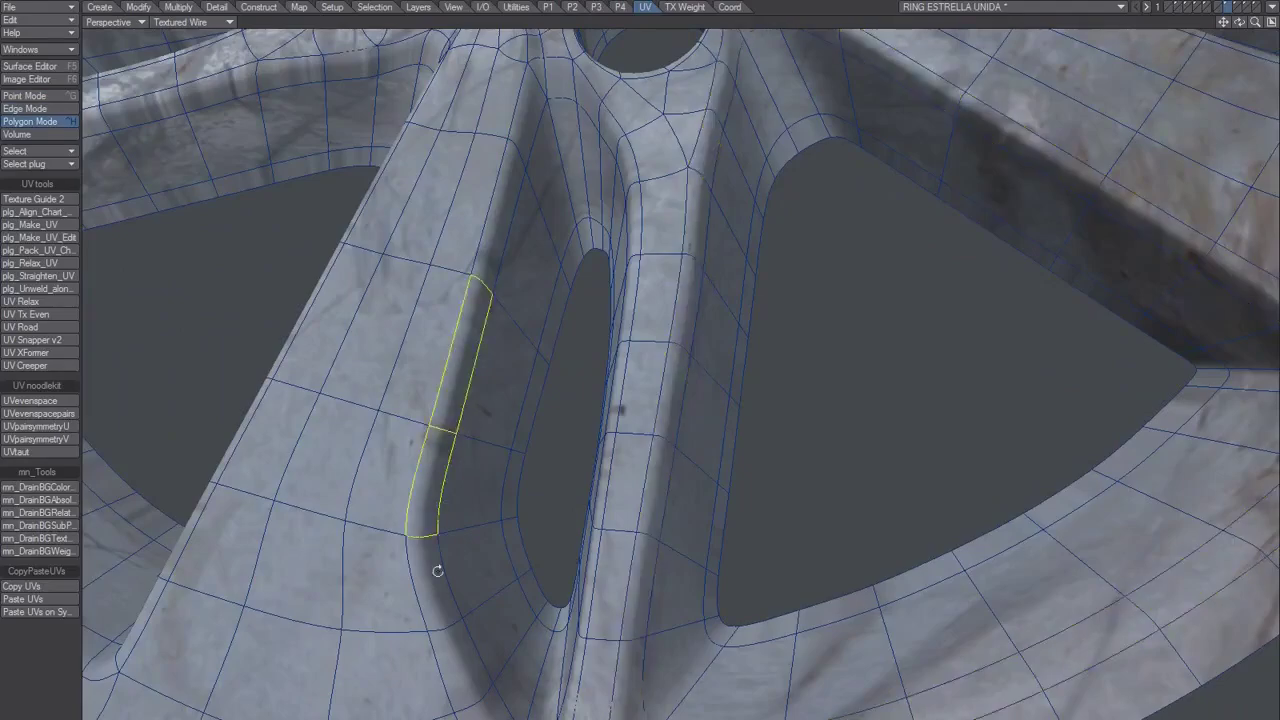
pyautogui.keyDown('alt'); pyautogui.moveTo(437, 571); pyautogui.dragTo(550, 130); pyautogui.keyUp('alt')
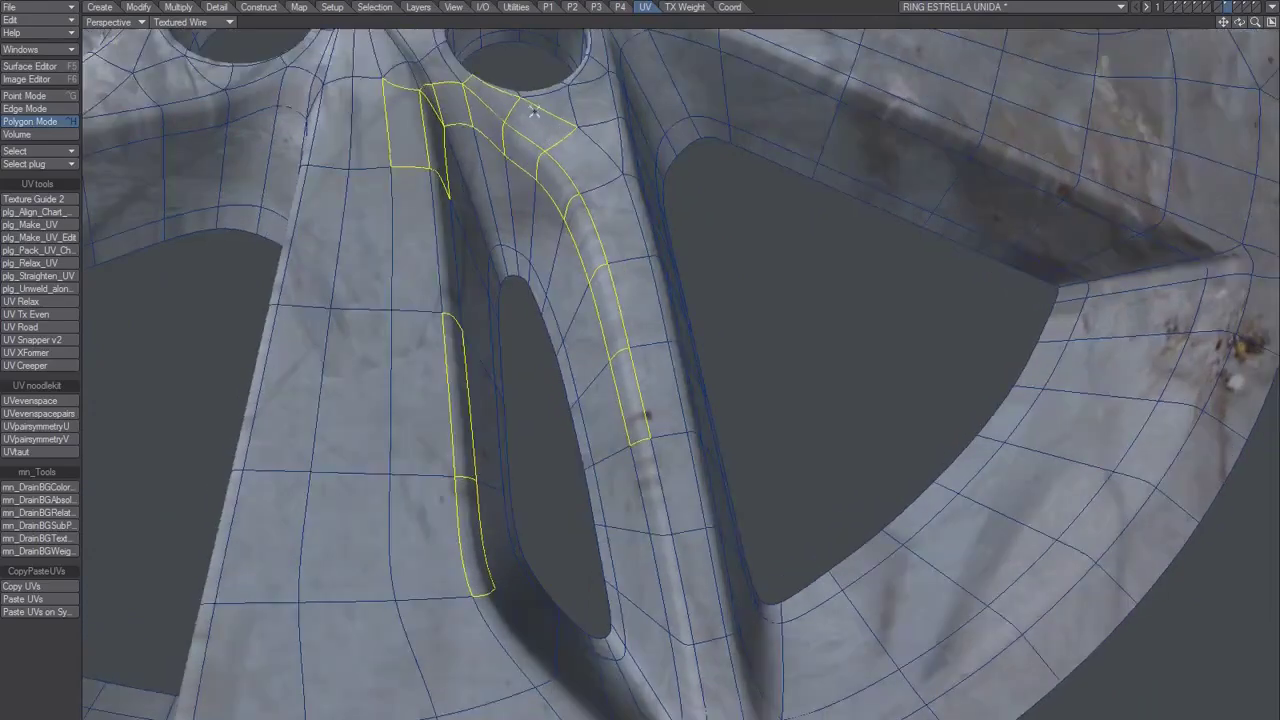
pyautogui.keyDown('alt'); pyautogui.moveTo(502, 270); pyautogui.dragTo(420, 304); pyautogui.keyUp('alt')
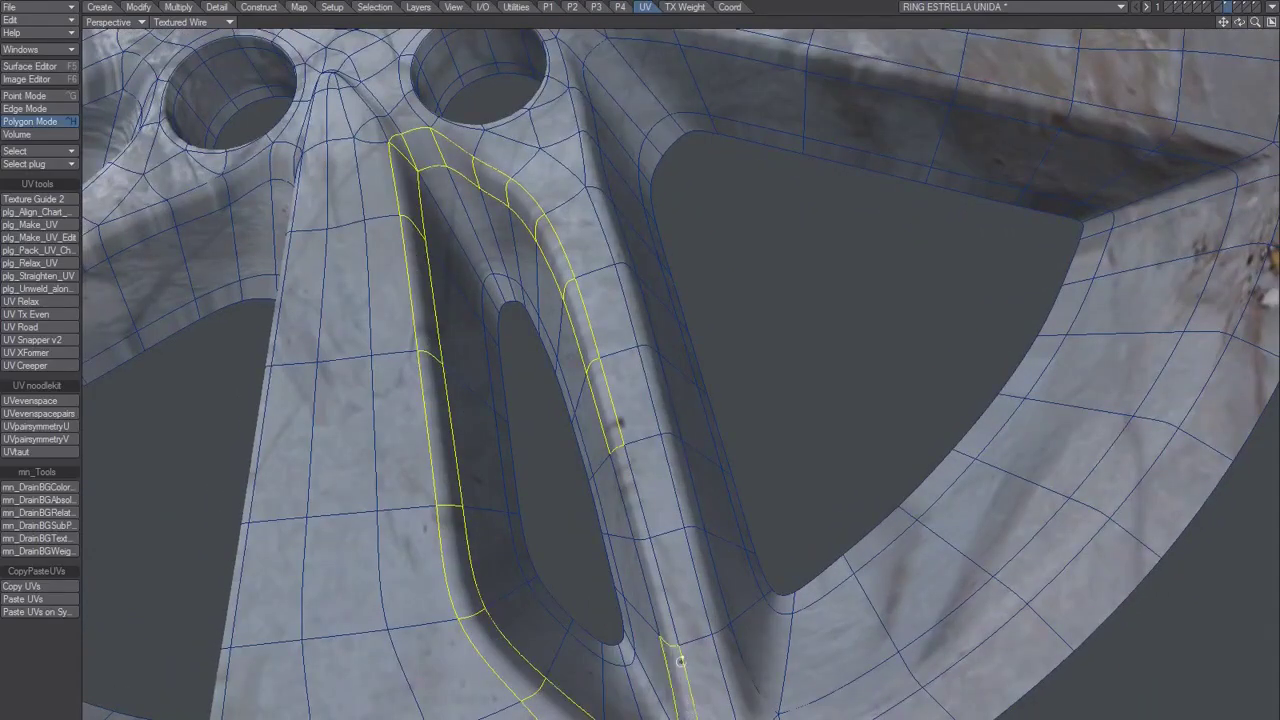
pyautogui.keyDown('alt'); pyautogui.moveTo(679, 660); pyautogui.dragTo(650, 483); pyautogui.keyUp('alt')
pyautogui.keyDown('alt'); pyautogui.moveTo(561, 450); pyautogui.dragTo(700, 445); pyautogui.keyUp('alt')
pyautogui.keyDown('alt'); pyautogui.moveTo(504, 449); pyautogui.dragTo(548, 465); pyautogui.keyUp('alt')
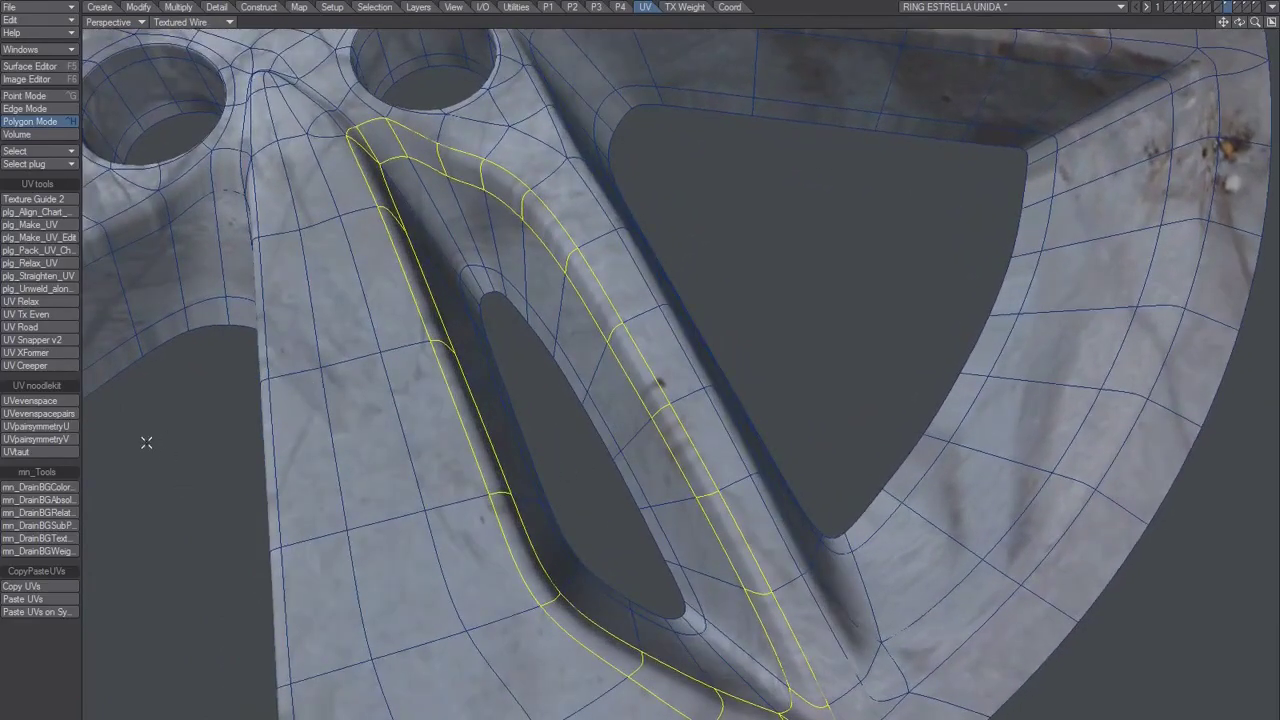
pyautogui.moveTo(175, 442)
pyautogui.keyDown('alt'); pyautogui.mouseDown()
pyautogui.moveTo(288, 435)
pyautogui.moveTo(193, 451)
pyautogui.mouseUp(); pyautogui.keyUp('alt')
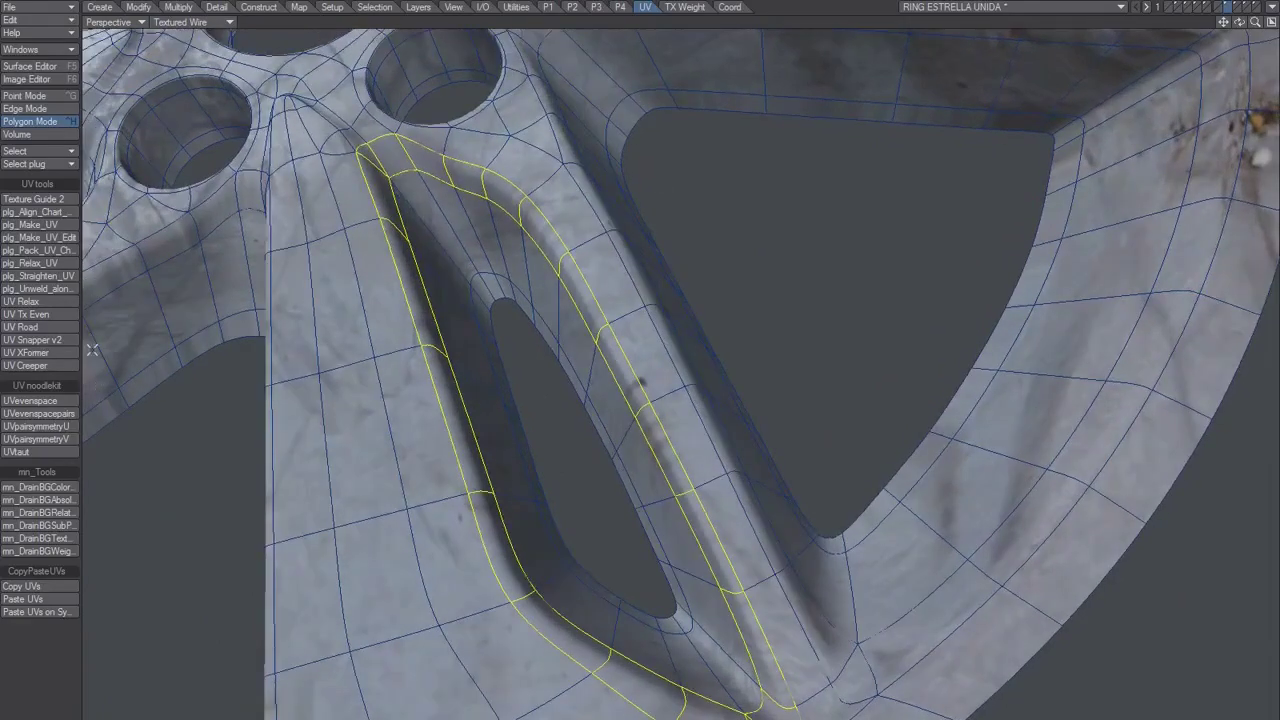
# - Apply UV Relax to the bevel strip of this narrow slot and clear the point selection
pyautogui.click(42, 301)
pyautogui.click(242, 358)
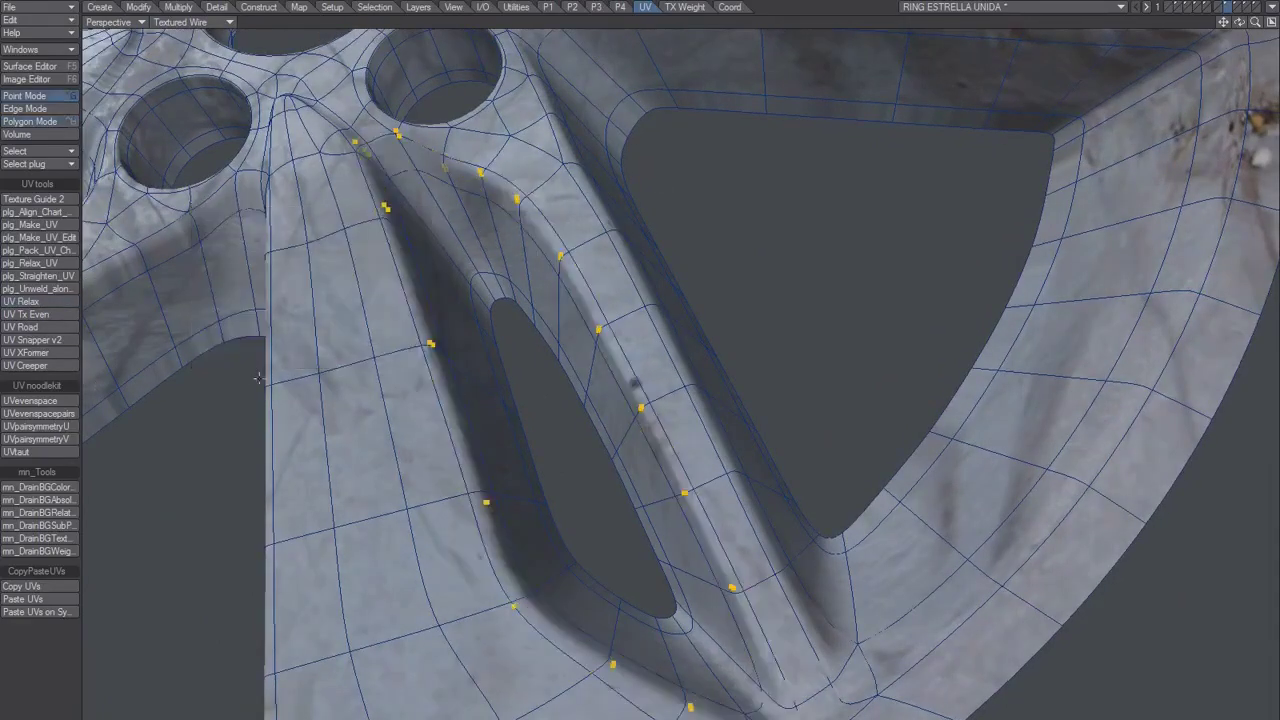
pyautogui.keyDown('alt'); pyautogui.keyDown('shift'); pyautogui.moveTo(400, 385); pyautogui.dragTo(506, 429); pyautogui.keyUp('shift'); pyautogui.keyUp('alt')
pyautogui.click(48, 655)
# - Return to polygon mode and select the full bevel strip around the neighbouring triangular opening from two adjacent strip faces
pyautogui.keyDown('alt'); pyautogui.keyDown('shift'); pyautogui.moveTo(209, 583); pyautogui.dragTo(646, 506); pyautogui.keyUp('shift'); pyautogui.keyUp('alt')
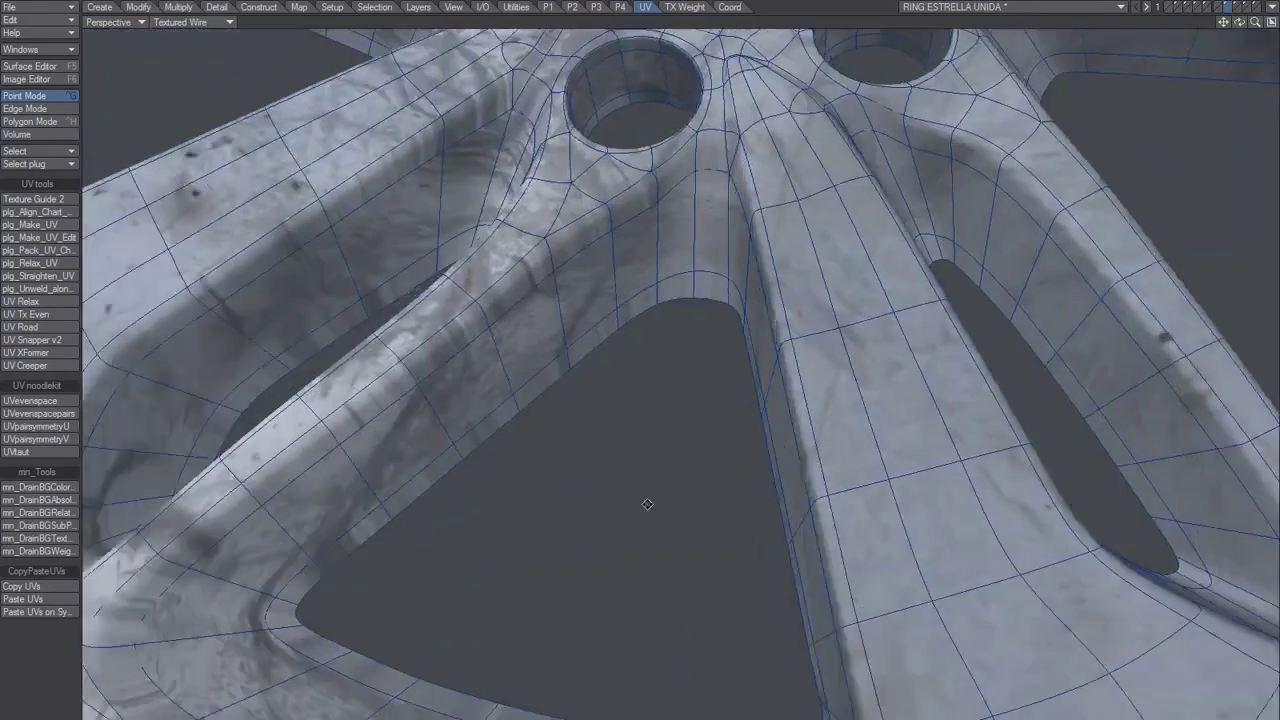
pyautogui.press('space')
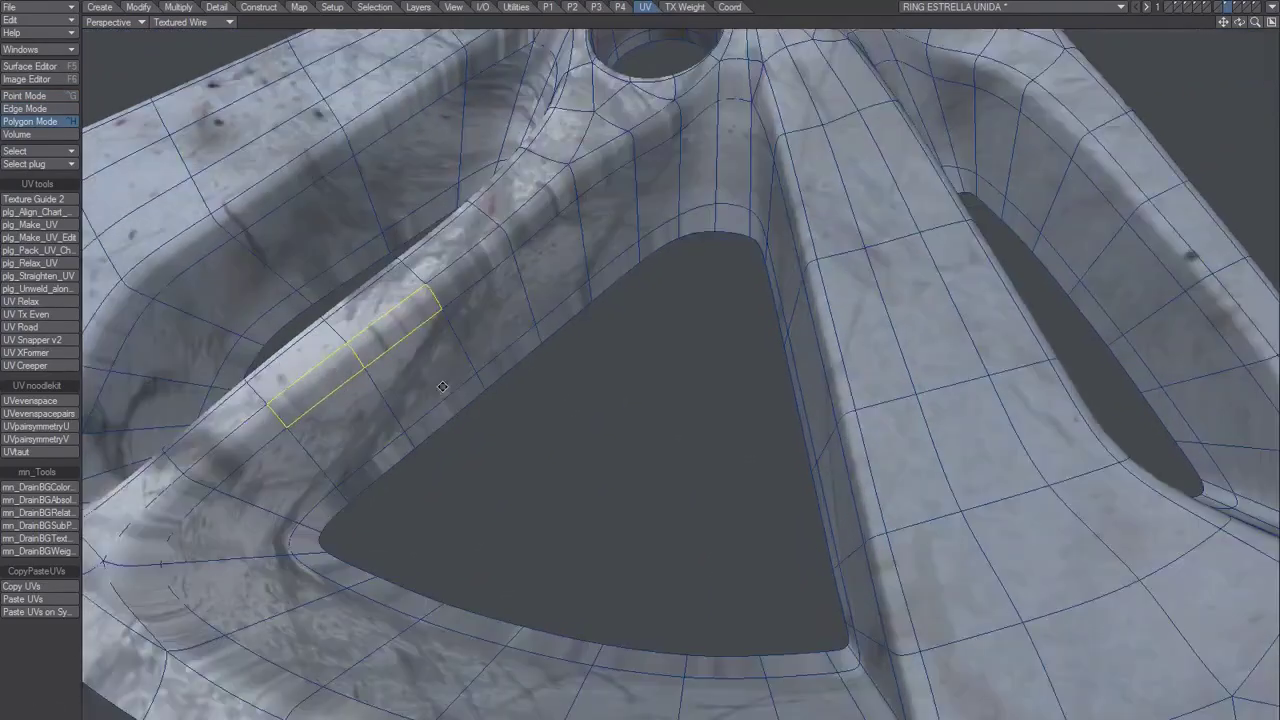
pyautogui.keyDown('alt'); pyautogui.keyDown('shift'); pyautogui.moveTo(443, 387); pyautogui.dragTo(447, 382); pyautogui.keyUp('shift'); pyautogui.keyUp('alt')
pyautogui.press('l')
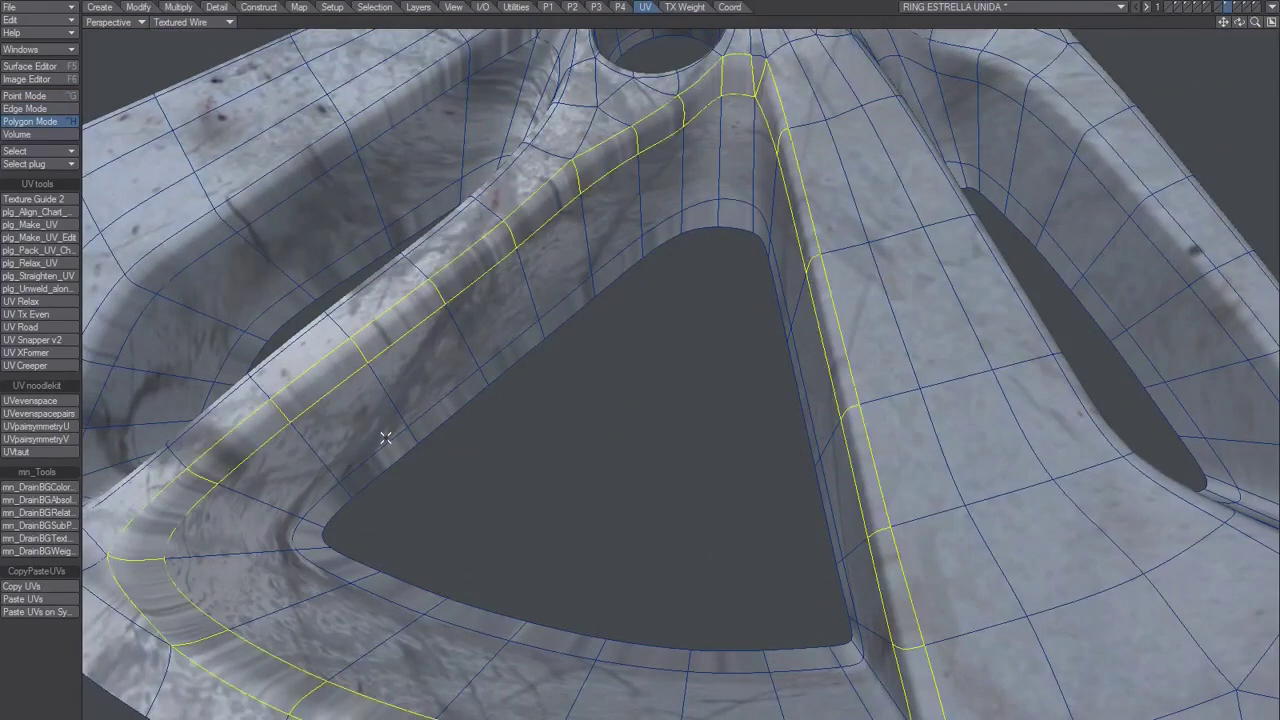
# - Apply UV Relax to this triangular opening's bevel strip, then clear both the point and polygon selections
pyautogui.click(38, 298)
pyautogui.click(416, 350)
pyautogui.keyDown('alt'); pyautogui.moveTo(281, 449); pyautogui.dragTo(470, 360); pyautogui.keyUp('alt')
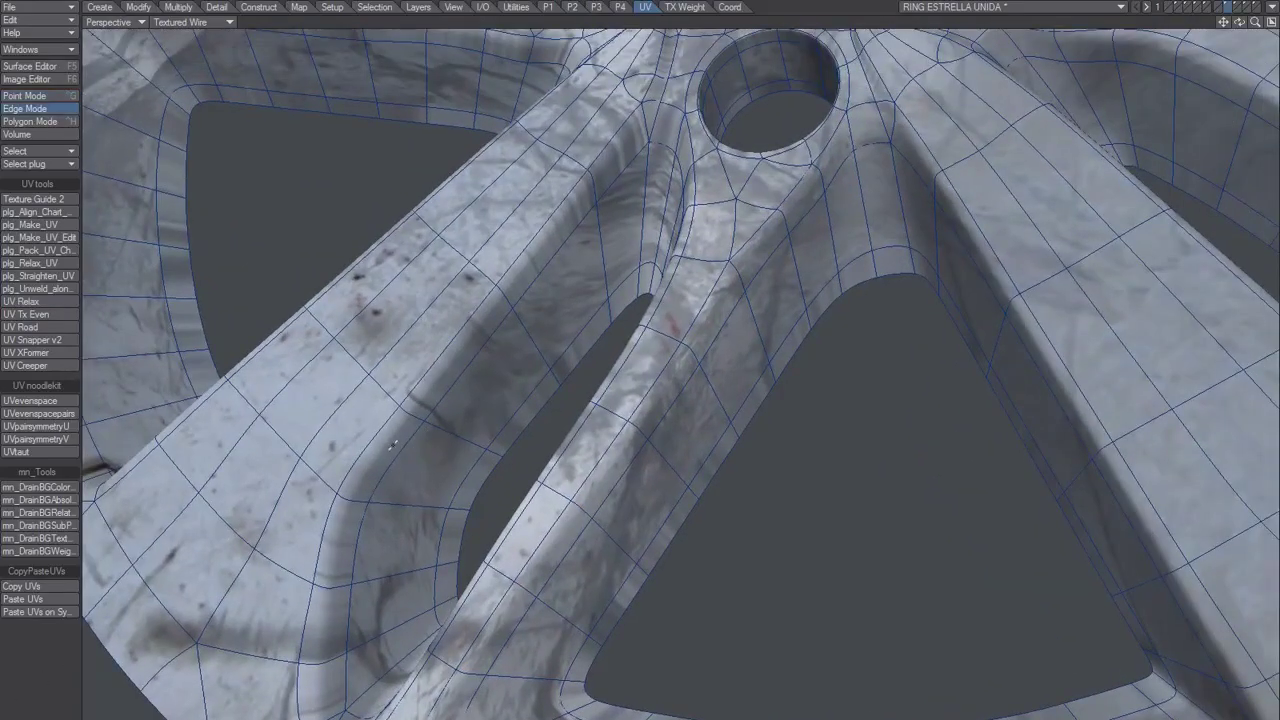
pyautogui.hotkey('ctrl', 'h')
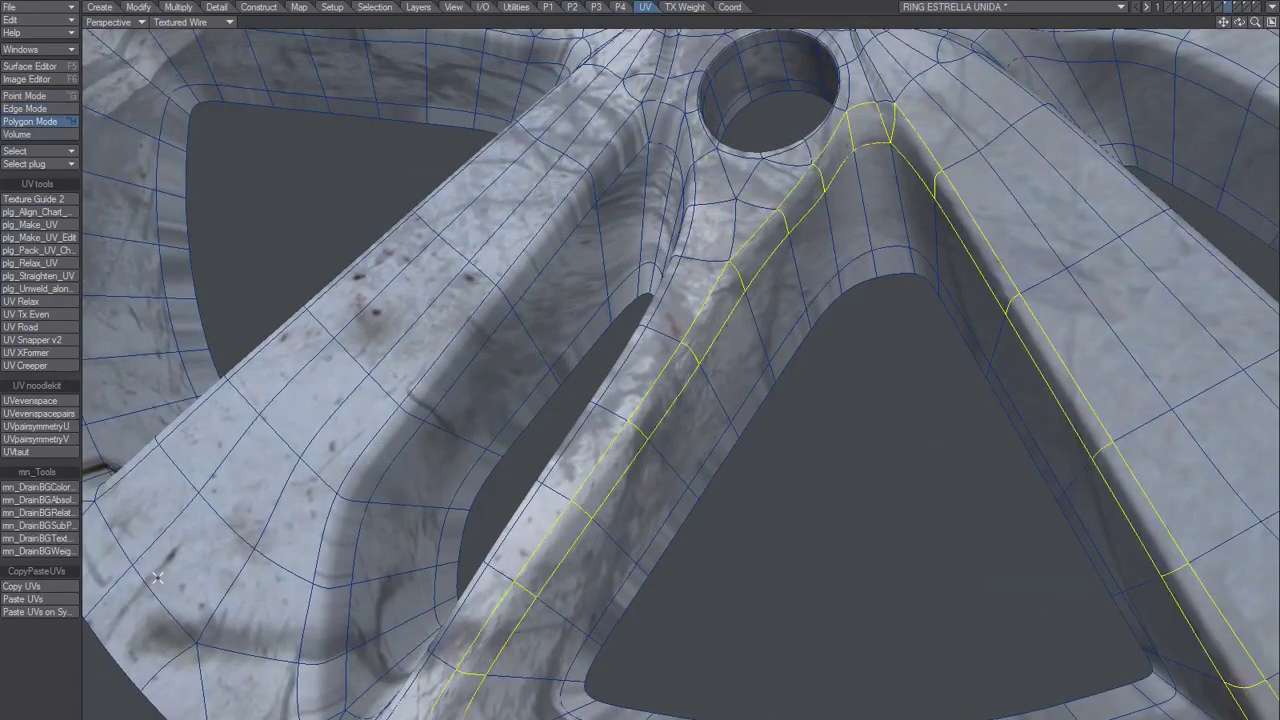
pyautogui.click(43, 682)
# - Select the bevel strip along both sides of the adjacent narrow slot, including its rounded end beside the lug hole
pyautogui.click(388, 440)
pyautogui.press('l')
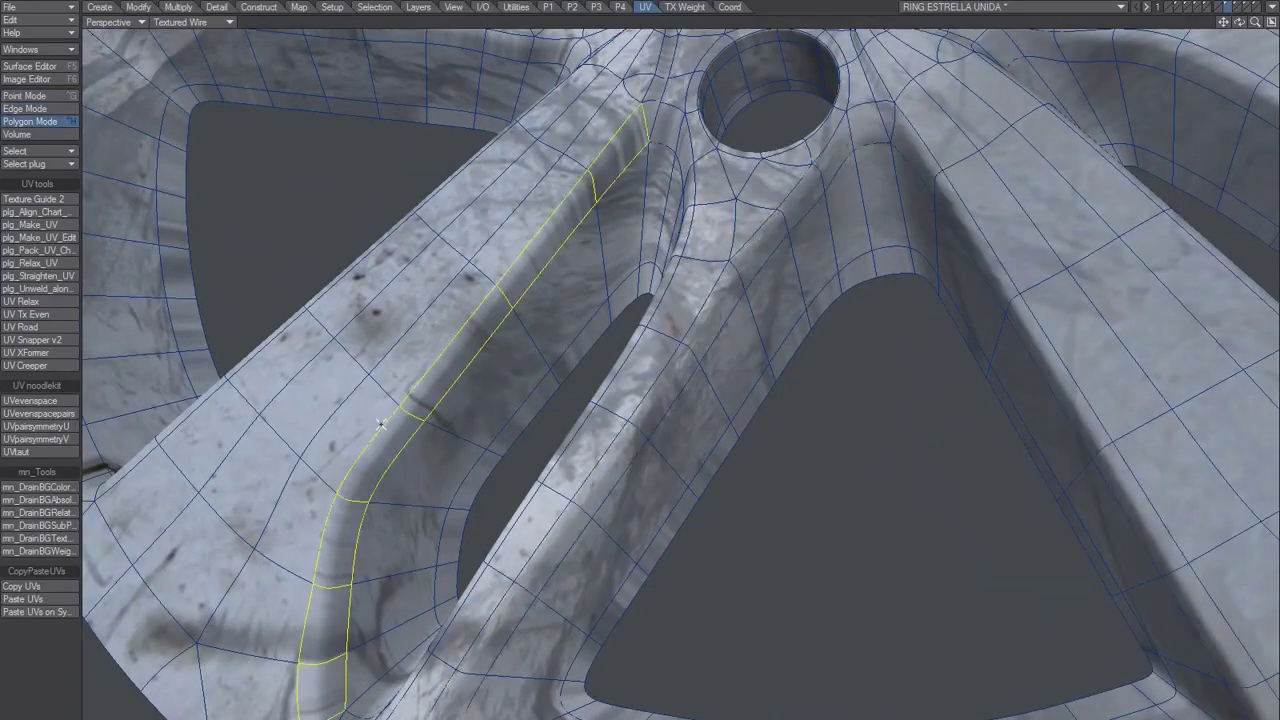
pyautogui.keyDown('alt'); pyautogui.moveTo(537, 415); pyautogui.dragTo(555, 486); pyautogui.keyUp('alt')
pyautogui.click(548, 483)
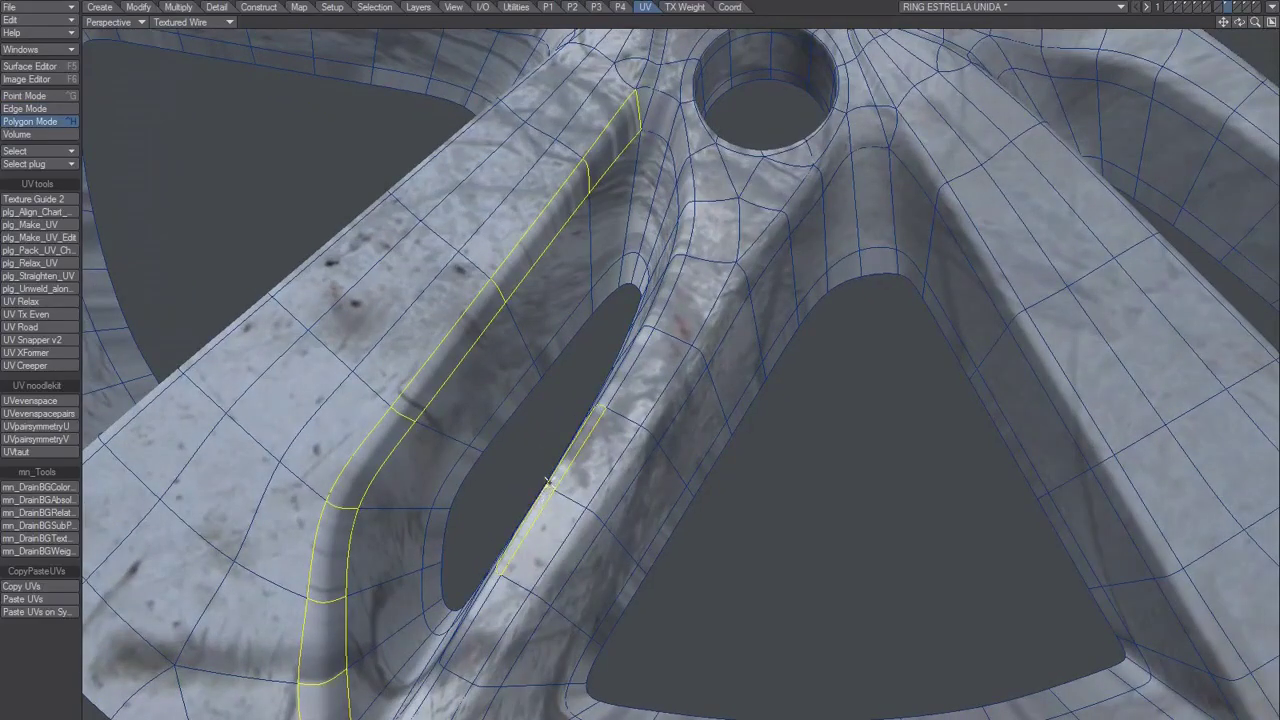
pyautogui.press('l')
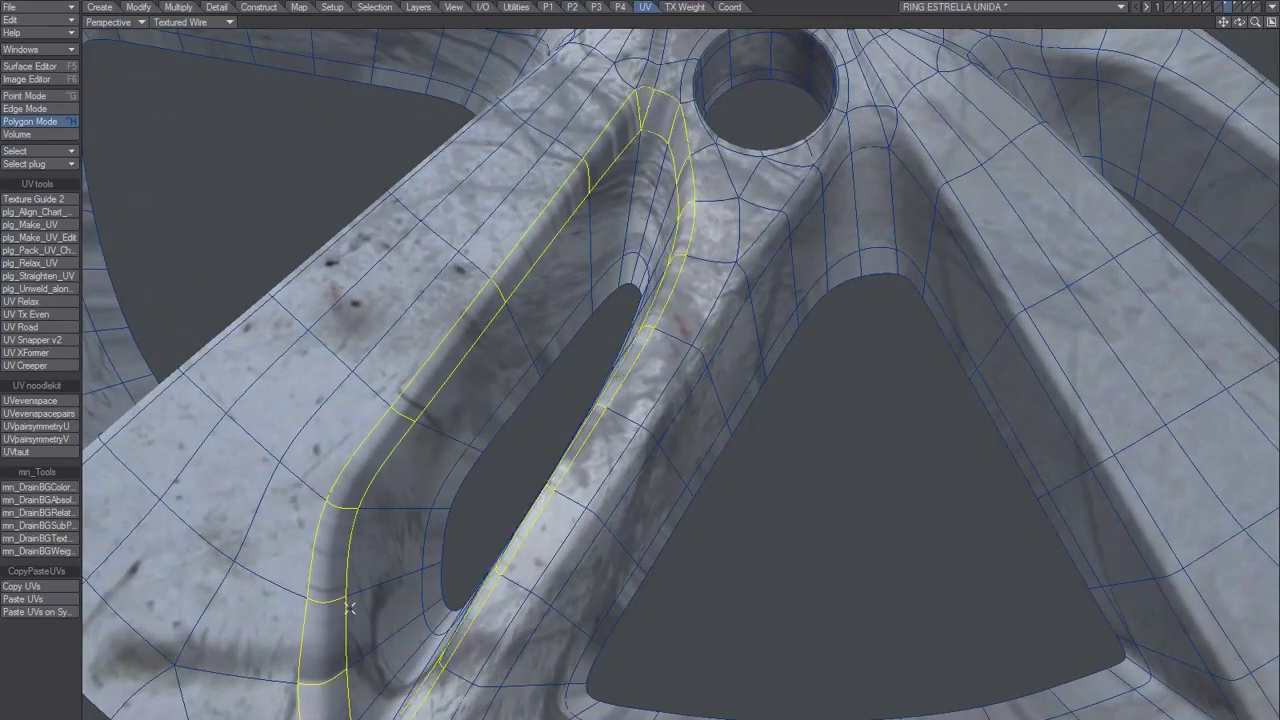
# - Apply UV Relax to the selected narrow slot strip, clear its points and polygons, and return to polygon mode
pyautogui.click(42, 301)
pyautogui.click(262, 366)
pyautogui.hotkey('ctrl', 'g')
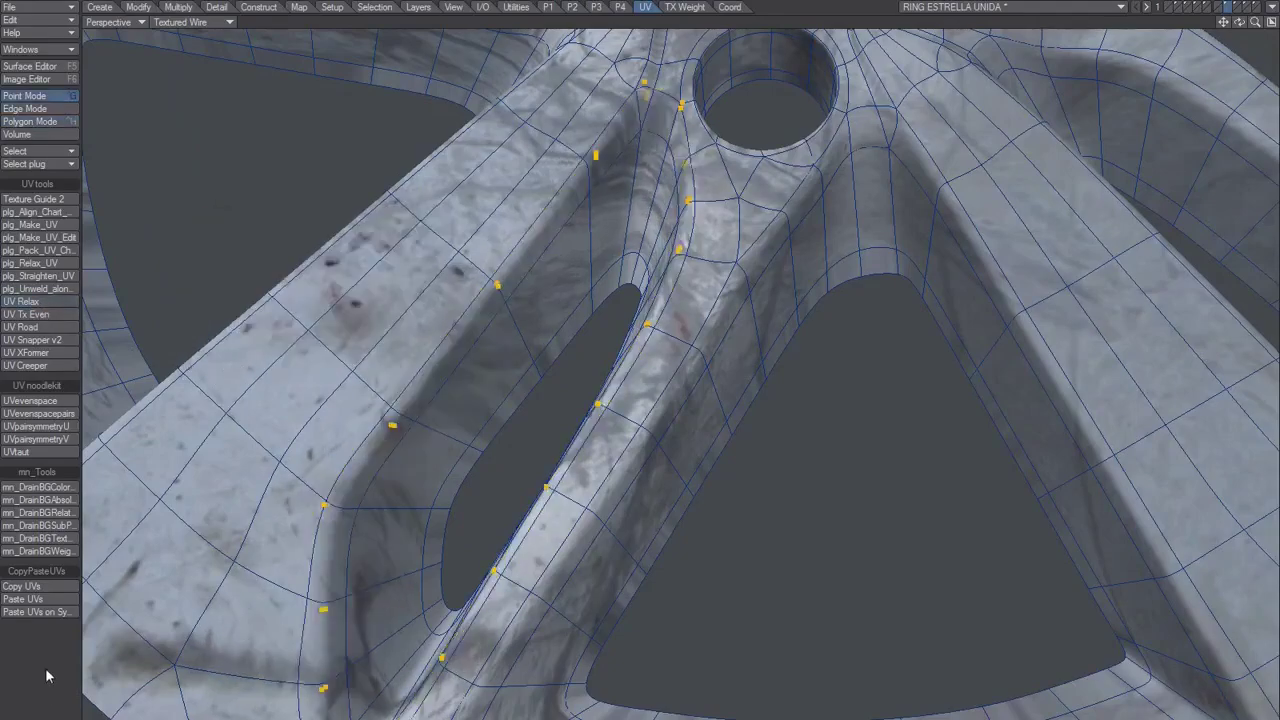
pyautogui.keyDown('alt'); pyautogui.moveTo(384, 437); pyautogui.dragTo(497, 423); pyautogui.keyUp('alt')
pyautogui.hotkey('ctrl', 'h')
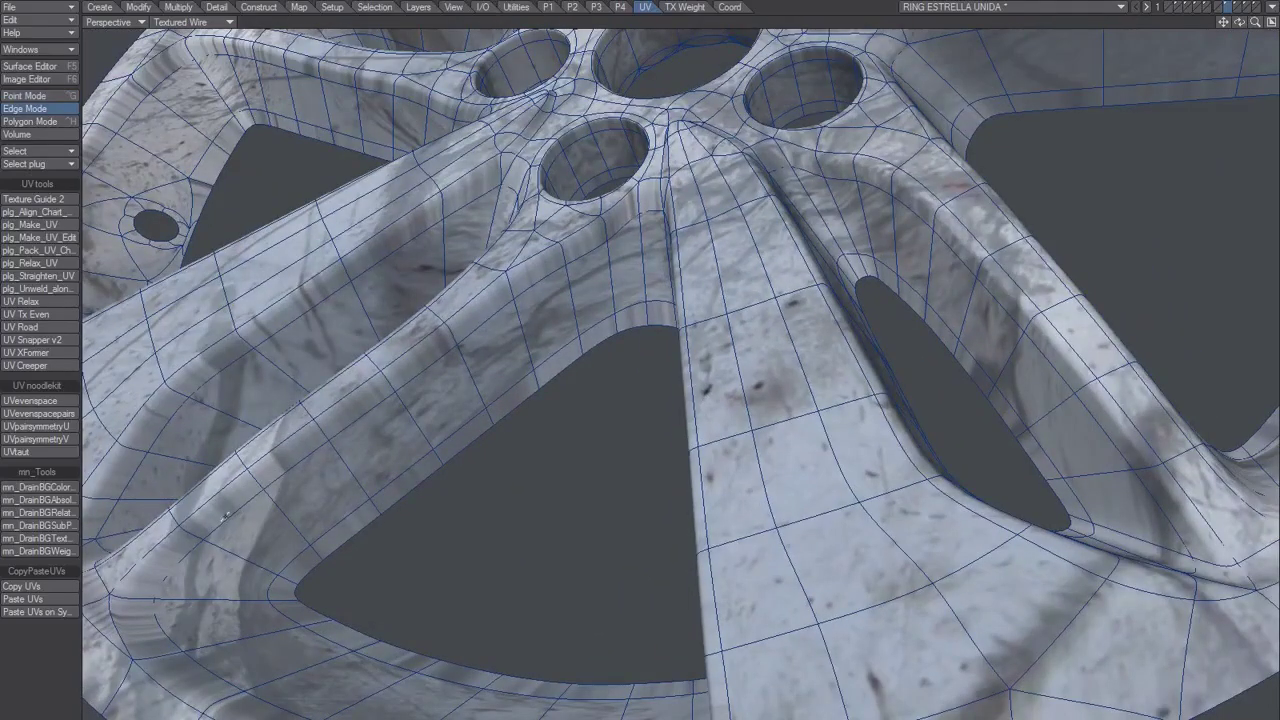
pyautogui.click(43, 664)
# - Select the entire bevel strip around the next triangular opening between the spokes
pyautogui.click(246, 480)
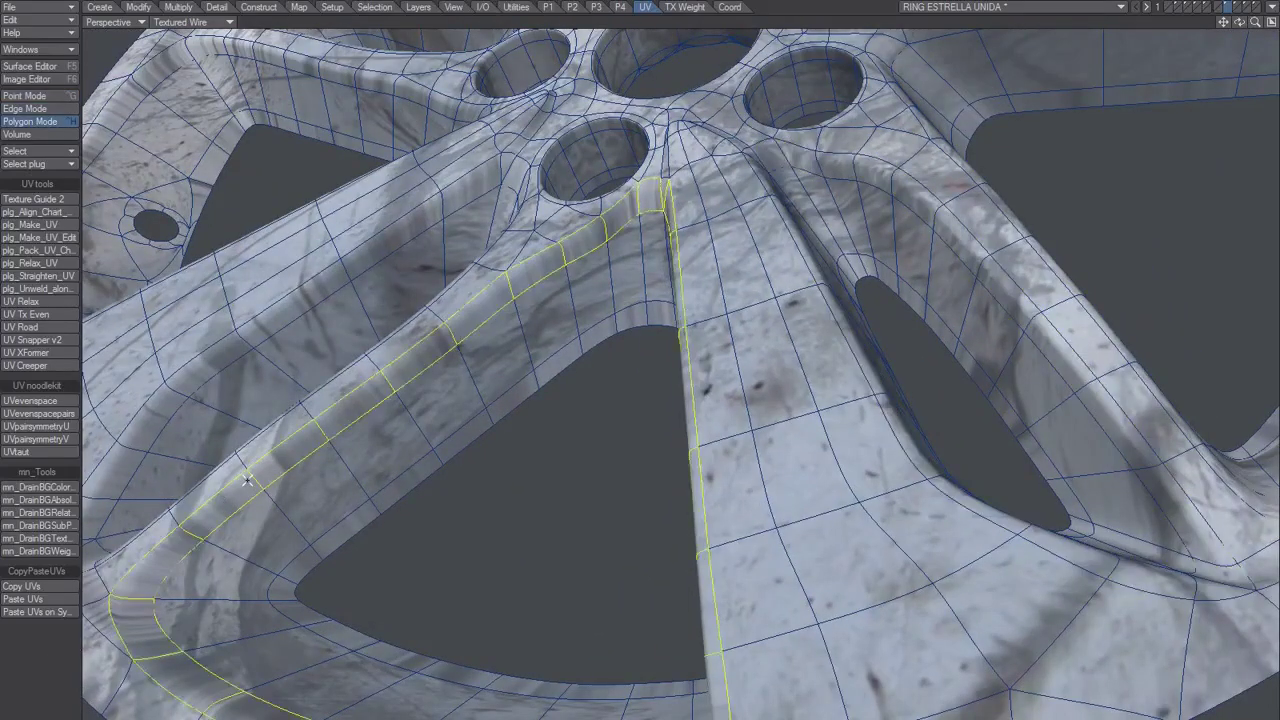
pyautogui.keyDown('alt'); pyautogui.moveTo(110, 405); pyautogui.dragTo(485, 512); pyautogui.keyUp('alt')
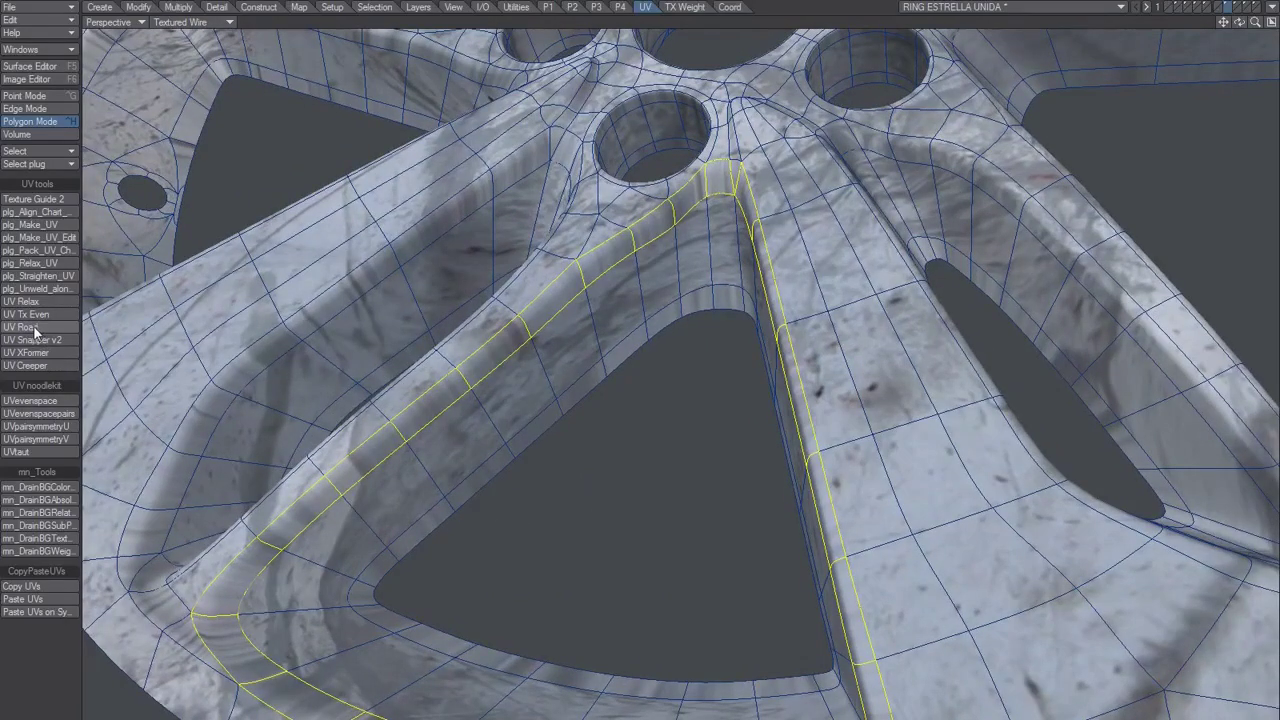
pyautogui.keyDown('alt'); pyautogui.moveTo(457, 450); pyautogui.dragTo(516, 455); pyautogui.keyUp('alt')
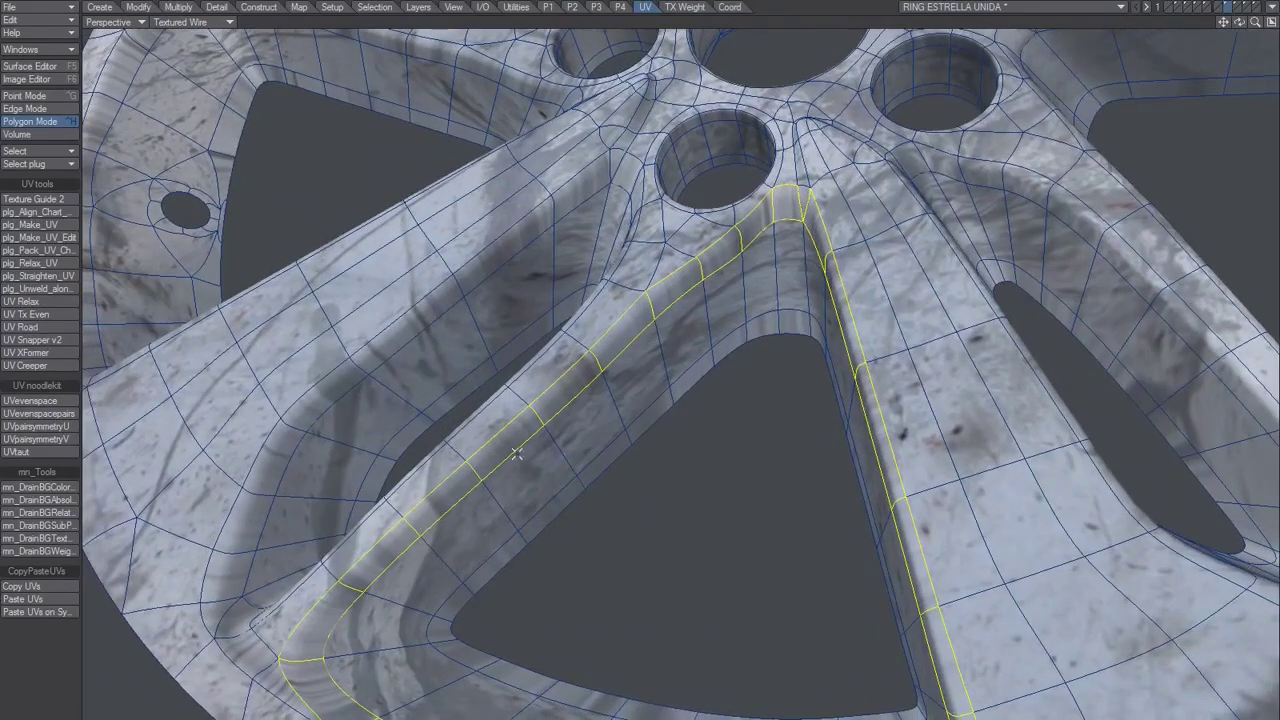
# - Apply UV Relax with strength 4.0 and 2 iterations to the triangular opening's strip and deselect its points and polygons
pyautogui.click(47, 325)
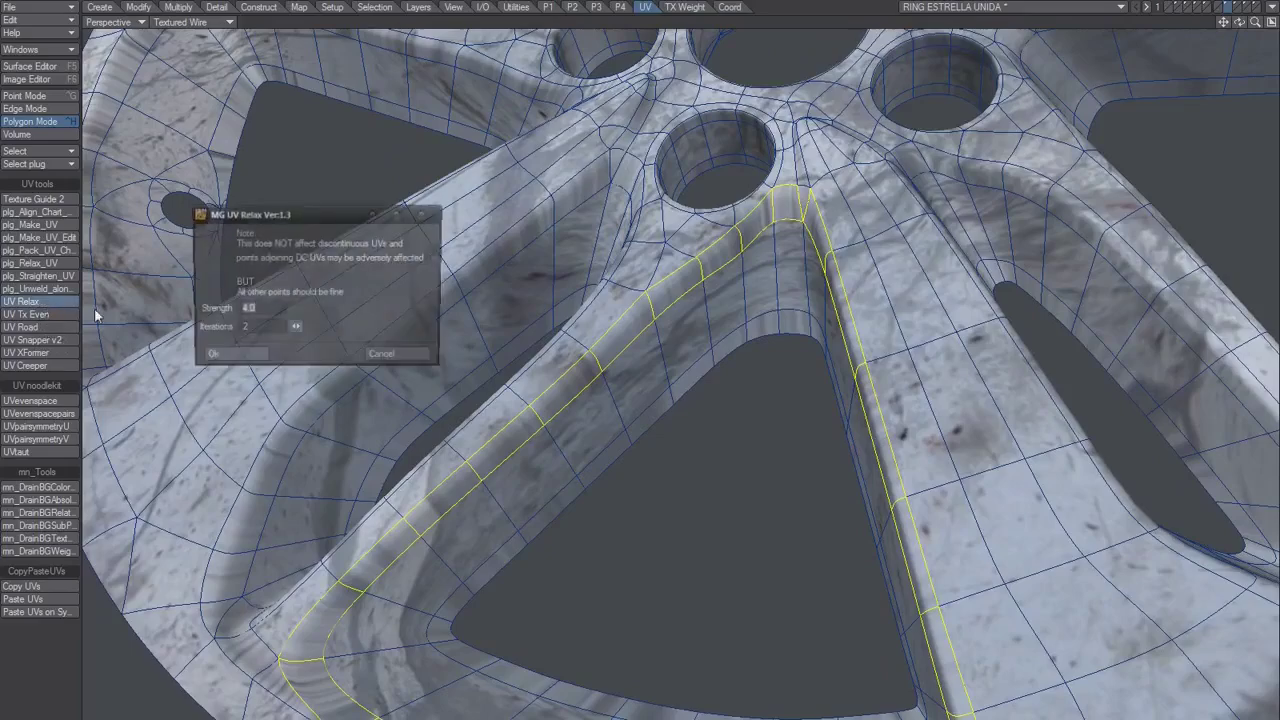
pyautogui.click(245, 362)
pyautogui.click(42, 666)
pyautogui.click(50, 121)
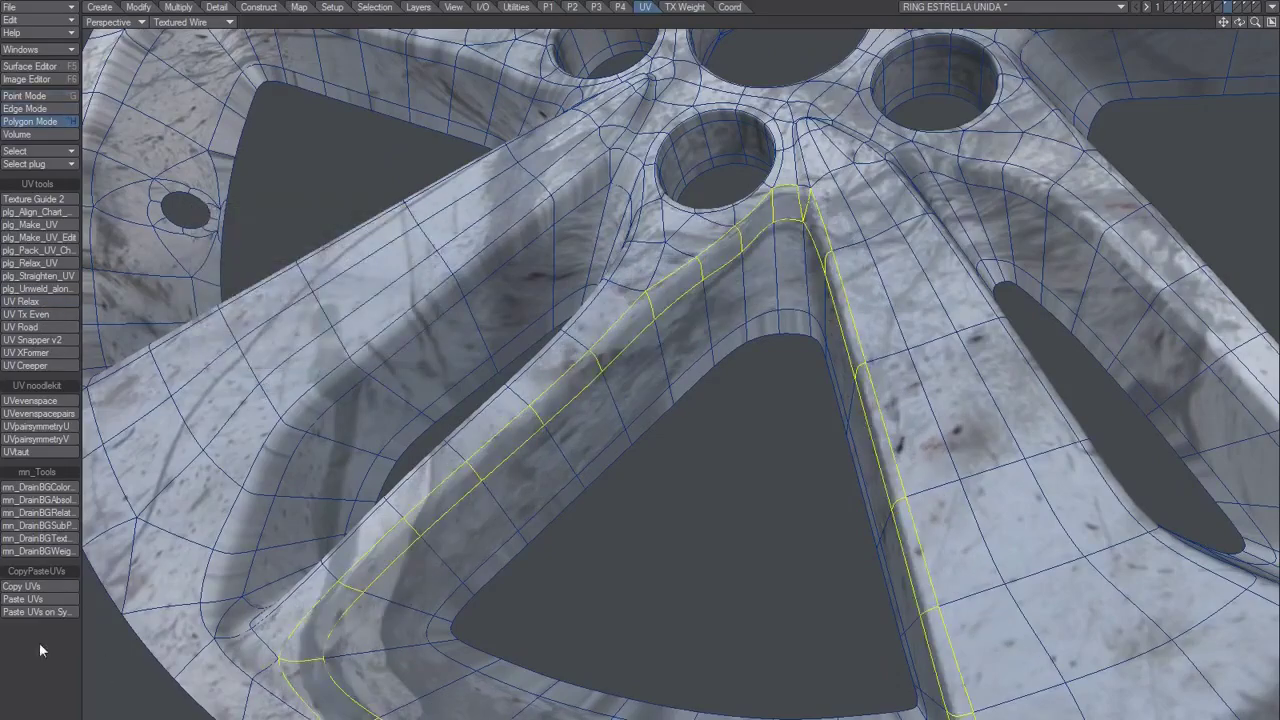
pyautogui.click(40, 651)
# - Select the complete closed bevel strip around the last narrow slot, including both of its ends
pyautogui.moveTo(294, 444); pyautogui.dragTo(265, 504)
pyautogui.press(']')
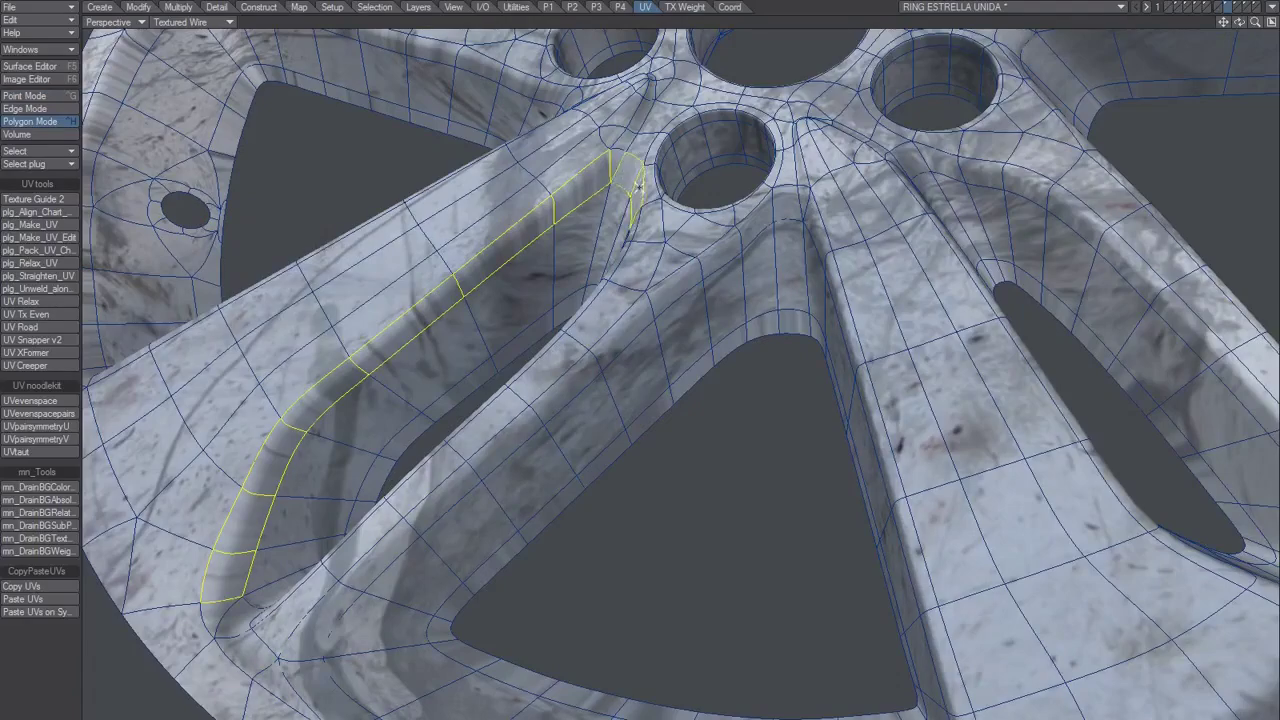
pyautogui.press(']')
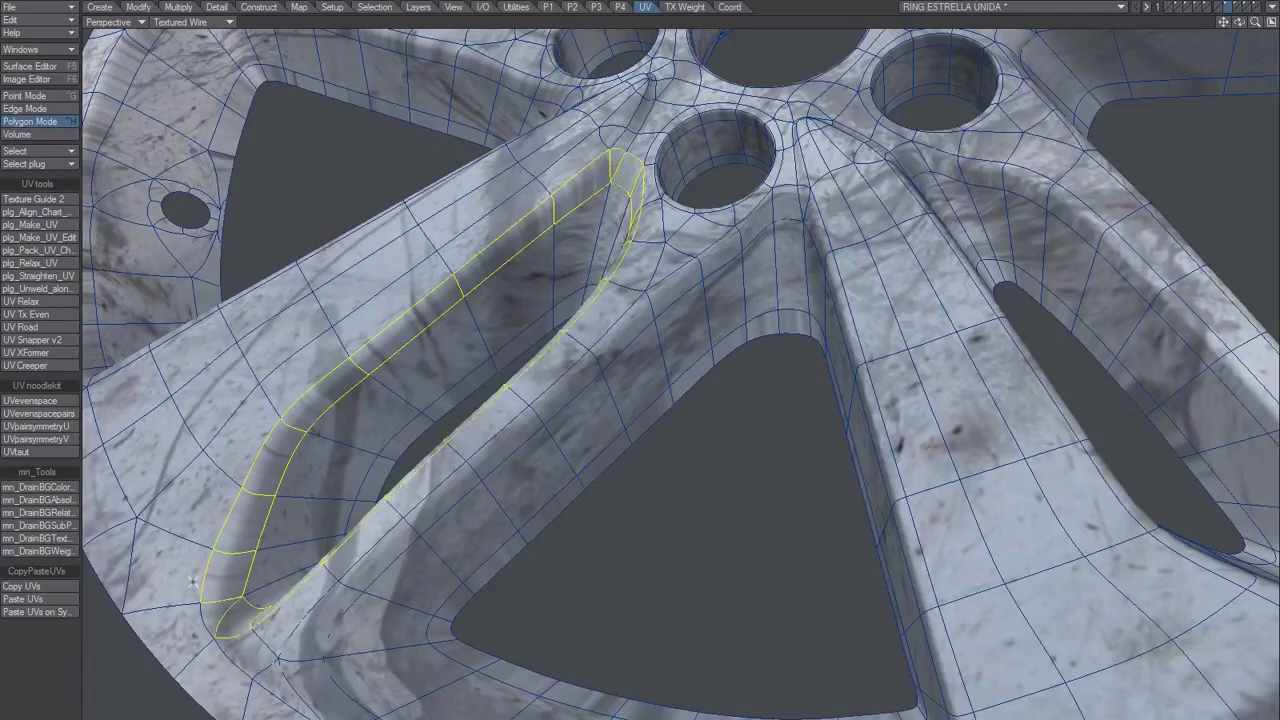
# - Apply UV Relax with strength 4.0 and 2 iterations to the last narrow slot's strip, clear the selection and return to polygon mode
pyautogui.click(30, 314)
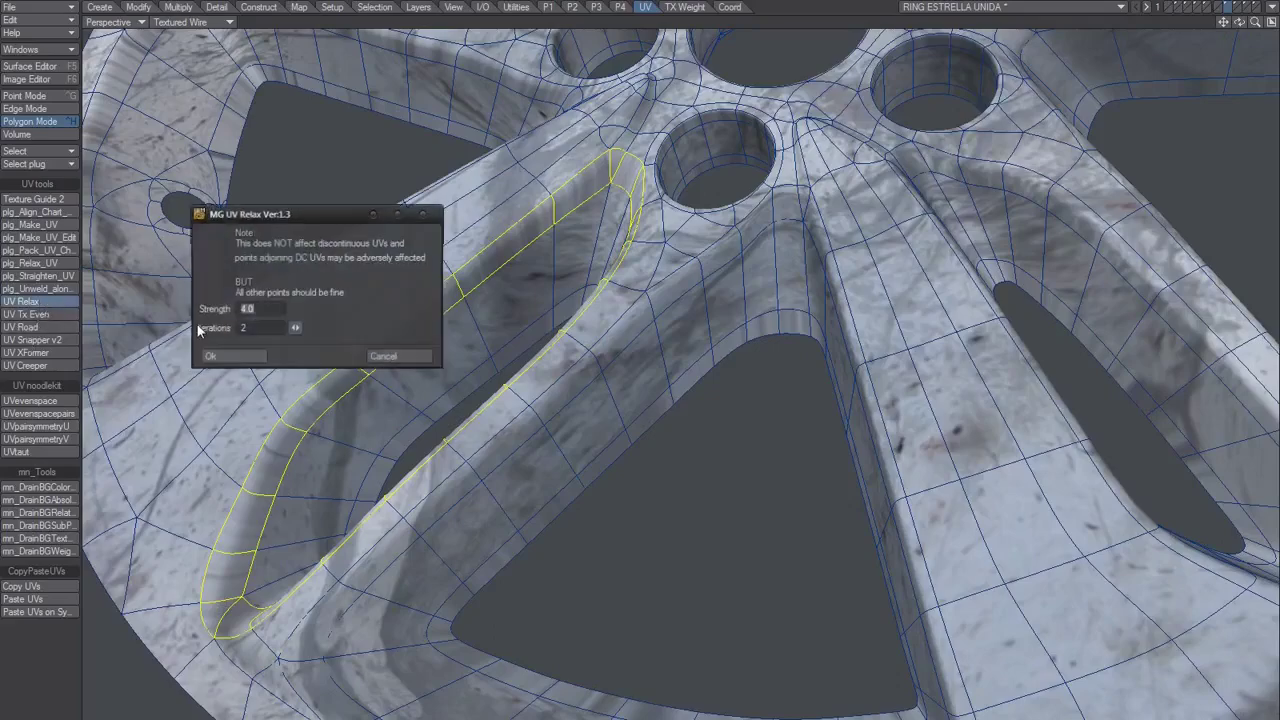
pyautogui.click(233, 362)
pyautogui.click(38, 664)
pyautogui.press('space')
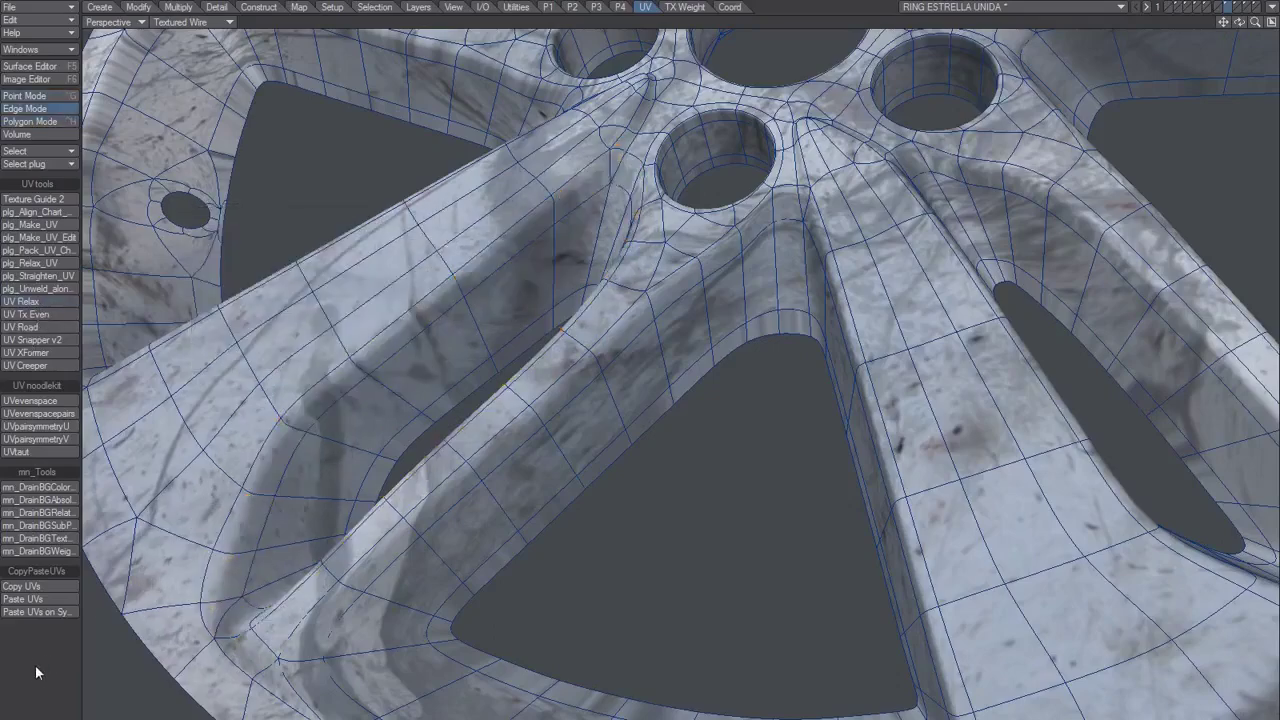
pyautogui.press('space')
pyautogui.click(35, 667)
# - Select the whole bevel strip around the triangular opening next to the small valve hole
pyautogui.keyDown('alt'); pyautogui.moveTo(286, 370); pyautogui.dragTo(278, 333); pyautogui.keyUp('alt')
pyautogui.moveTo(392, 233); pyautogui.dragTo(429, 216)
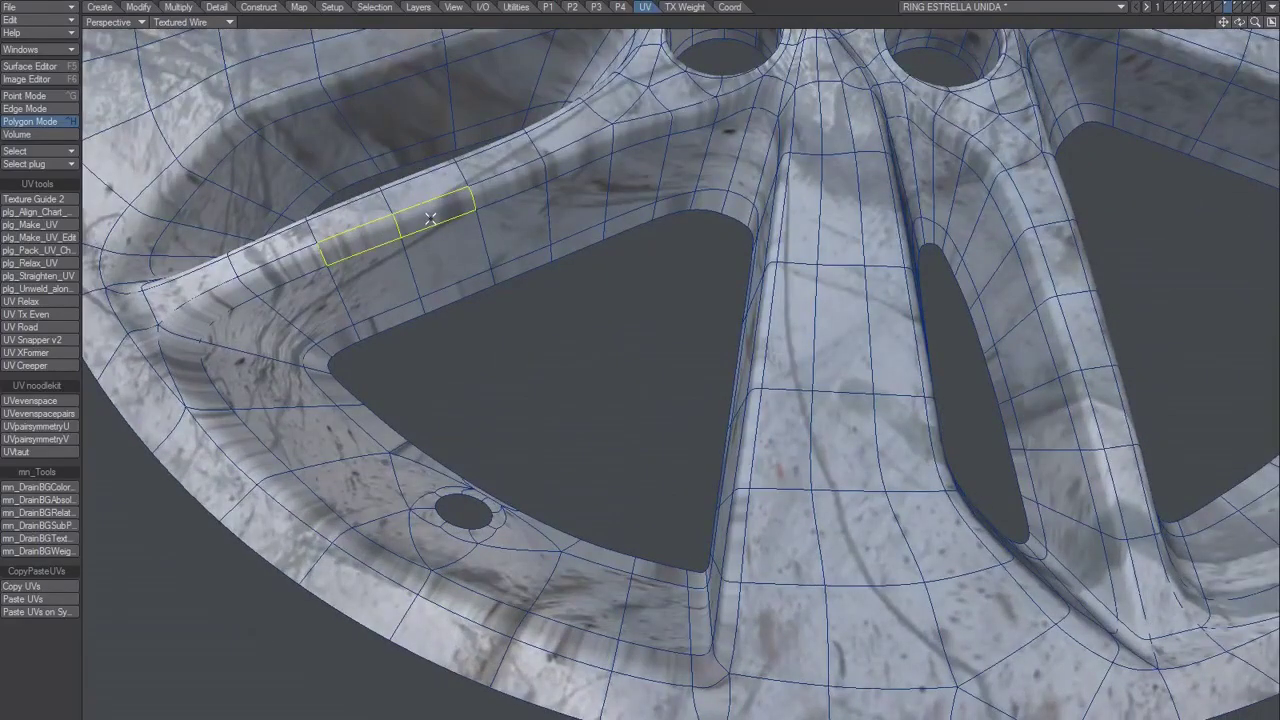
pyautogui.press(']')
# - Apply UV Relax with strength 4.0 and 2 iterations to the strip beside the valve hole, then clear all selections
pyautogui.click(50, 327)
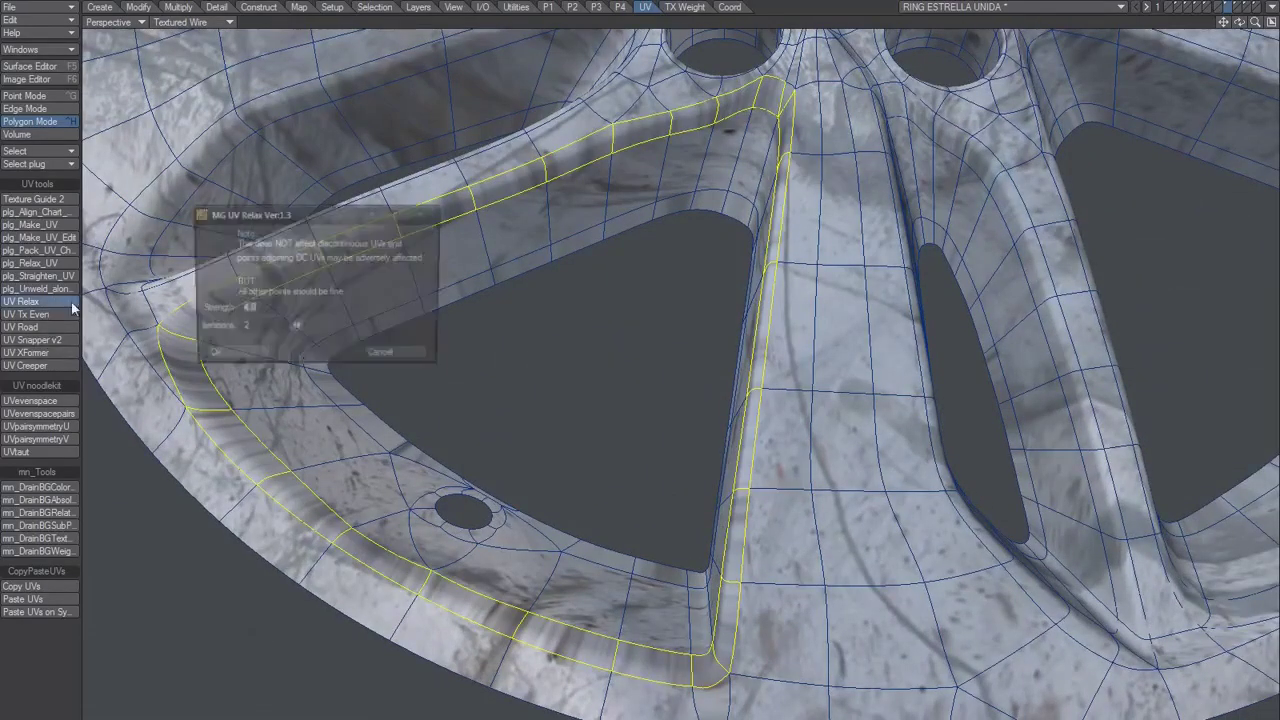
pyautogui.click(251, 346)
pyautogui.click(43, 662)
pyautogui.press('space')
pyautogui.press('space')
pyautogui.click(40, 676)
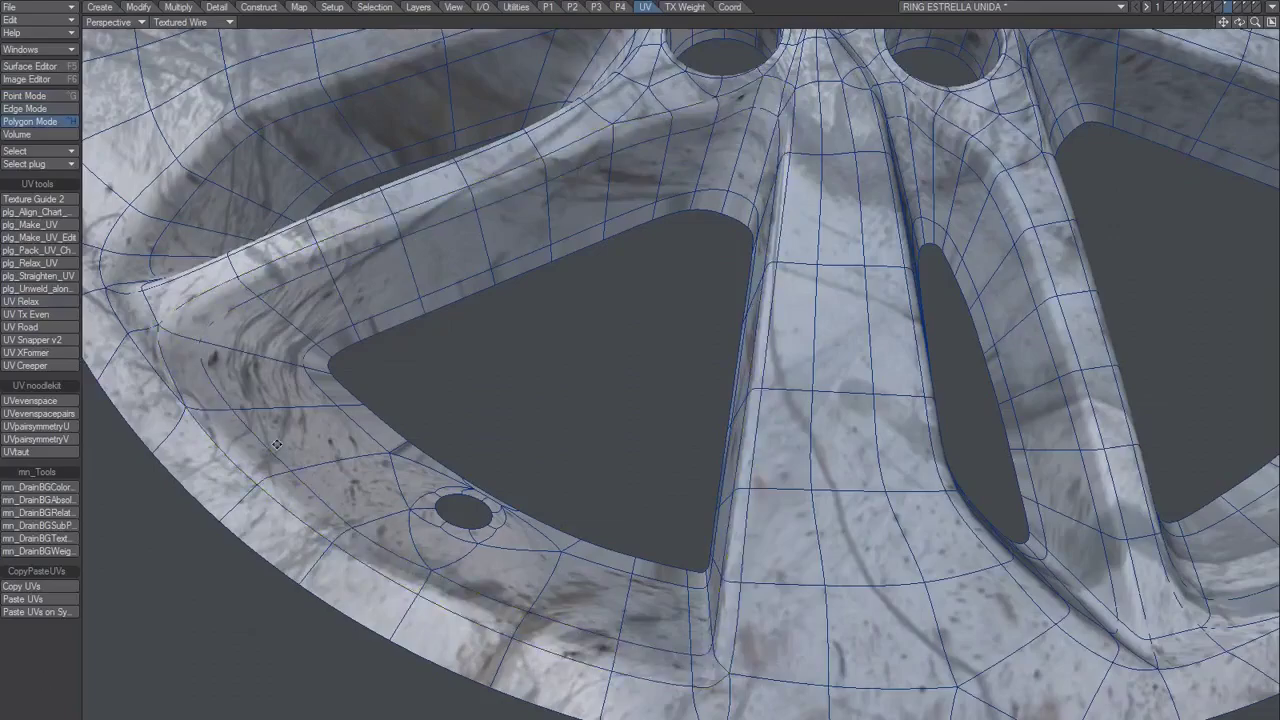
# - Display the wheel in Texture shading and examine the spokes and hub for remaining texture stretching
pyautogui.keyDown('alt'); pyautogui.moveTo(300, 425); pyautogui.dragTo(640, 518); pyautogui.keyUp('alt')
pyautogui.click(213, 22)
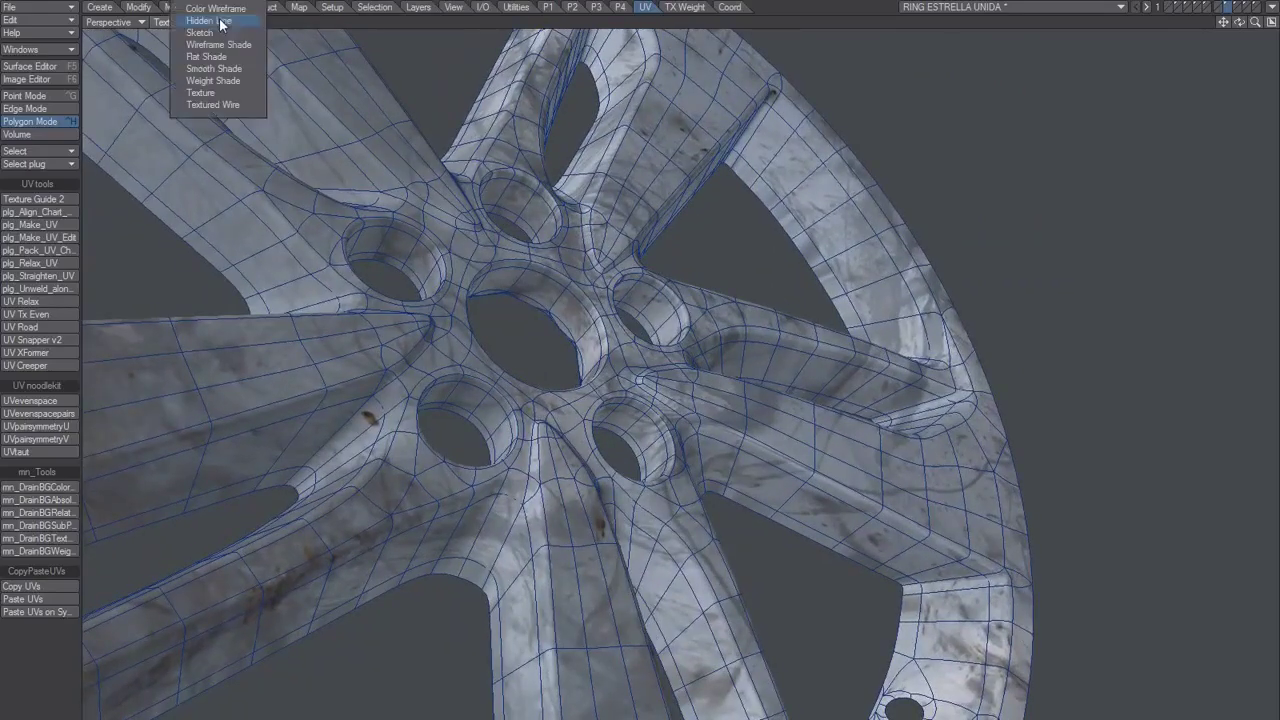
pyautogui.click(203, 92)
pyautogui.keyDown('alt'); pyautogui.moveTo(560, 458); pyautogui.dragTo(720, 526); pyautogui.keyUp('alt')
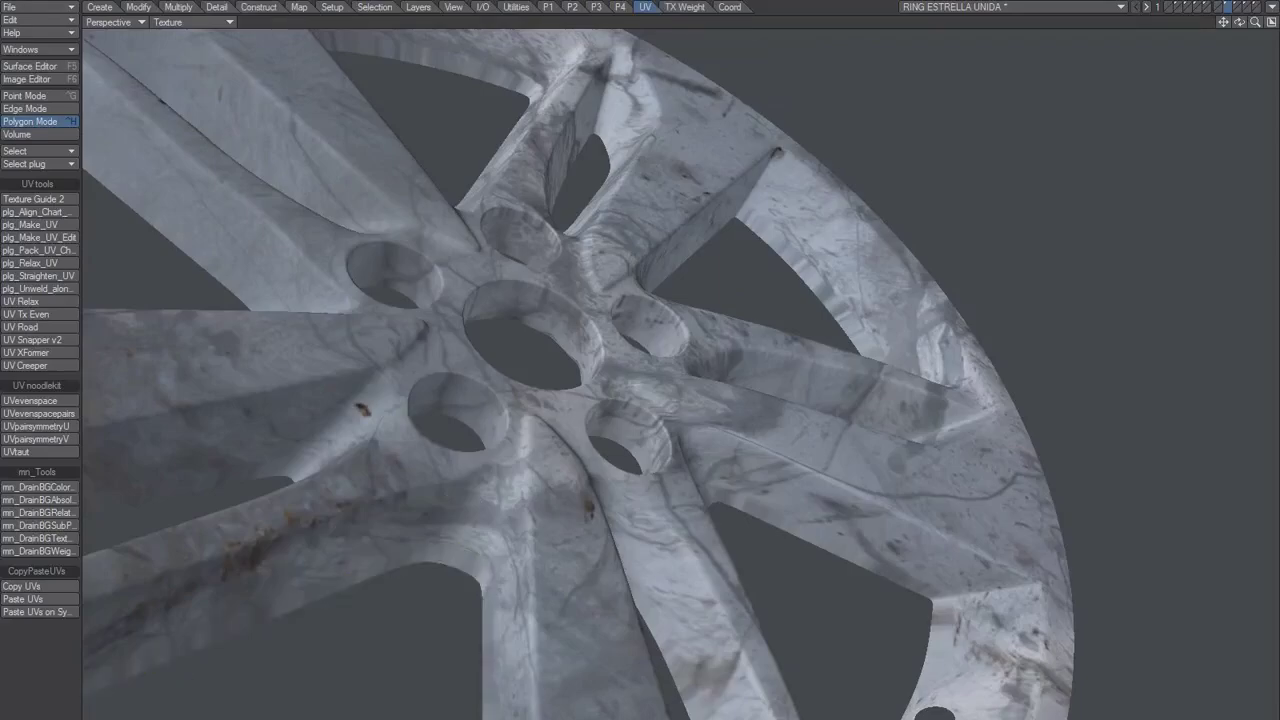
pyautogui.keyDown('alt'); pyautogui.moveTo(510, 525); pyautogui.dragTo(511, 591); pyautogui.keyUp('alt')
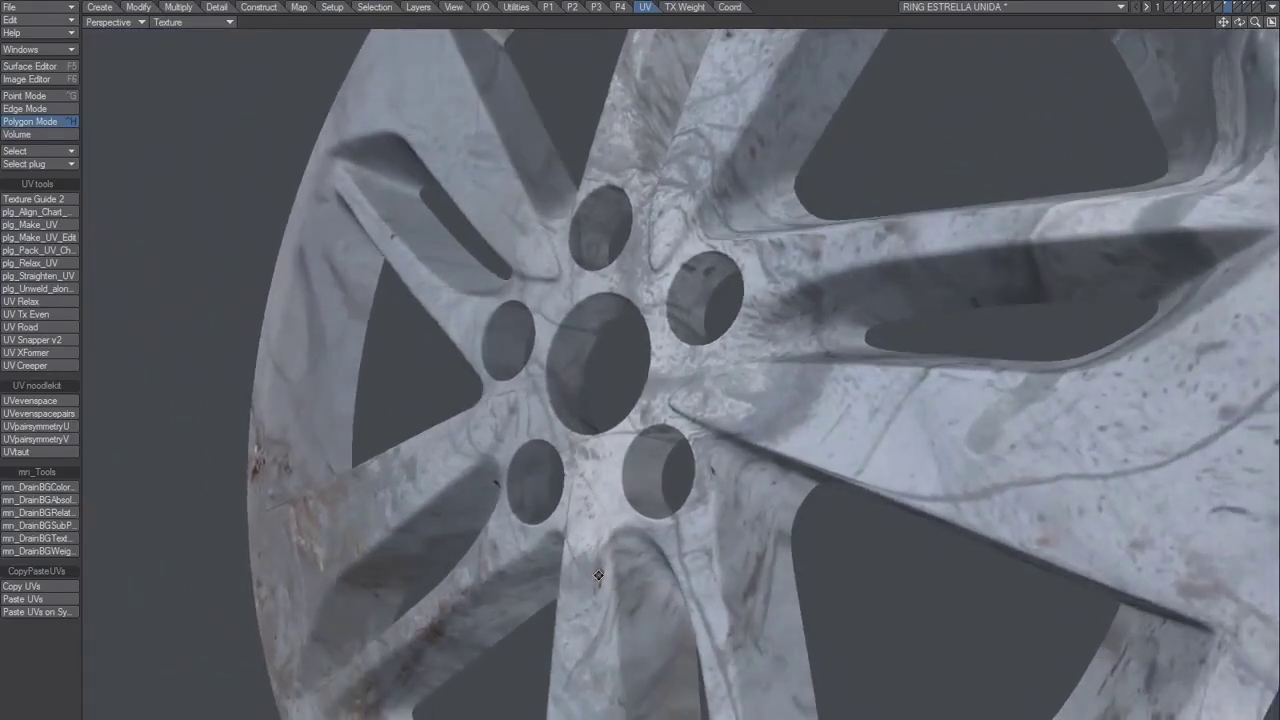
pyautogui.moveTo(598, 575)
pyautogui.keyDown('alt'); pyautogui.mouseDown()
pyautogui.moveTo(522, 525)
pyautogui.moveTo(683, 549)
pyautogui.moveTo(840, 549)
pyautogui.moveTo(614, 563)
pyautogui.moveTo(583, 577)
pyautogui.mouseUp(); pyautogui.keyUp('alt')
pyautogui.keyDown('alt'); pyautogui.keyDown('shift'); pyautogui.moveTo(434, 468); pyautogui.dragTo(552, 500); pyautogui.keyUp('shift'); pyautogui.keyUp('alt')
pyautogui.keyDown('alt'); pyautogui.keyDown('shift'); pyautogui.moveTo(552, 500); pyautogui.dragTo(372, 491); pyautogui.keyUp('shift'); pyautogui.keyUp('alt')
# - Display the wheel as Textured Wire and try selecting the bevel polygons around the lower lug hole by hand
pyautogui.click(211, 21)
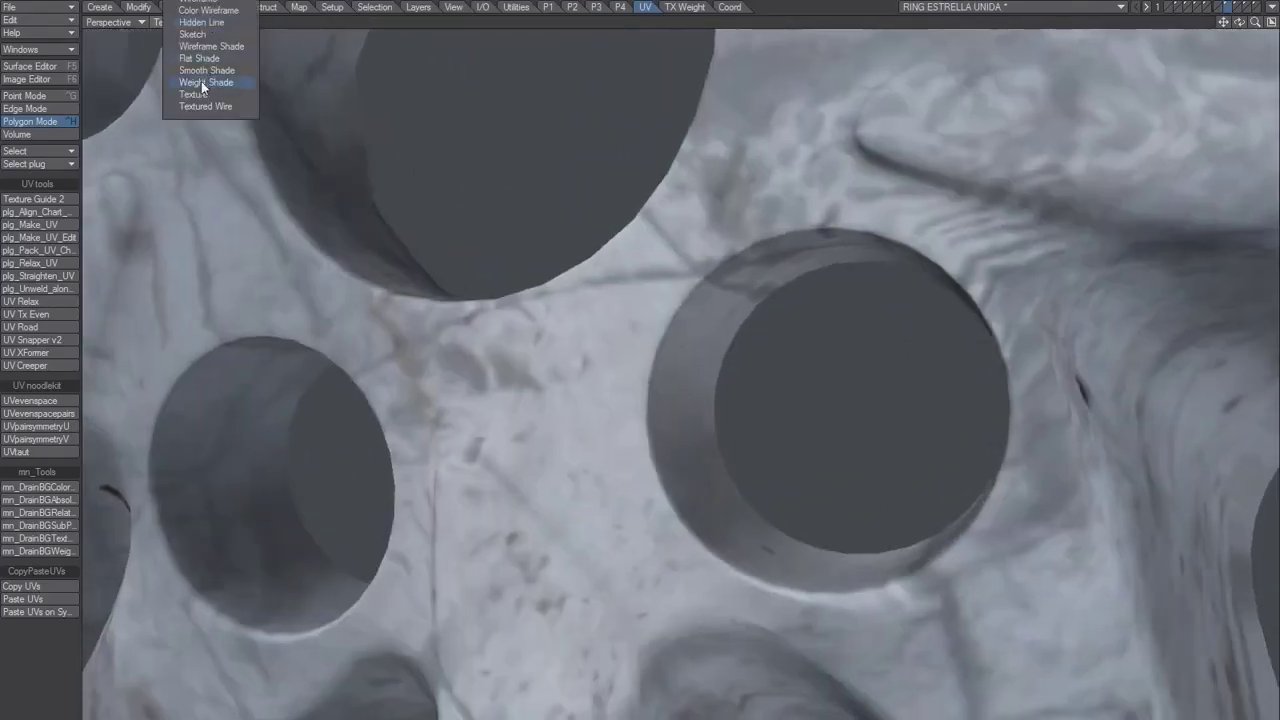
pyautogui.click(206, 103)
pyautogui.keyDown('alt'); pyautogui.moveTo(345, 487); pyautogui.dragTo(503, 486); pyautogui.keyUp('alt')
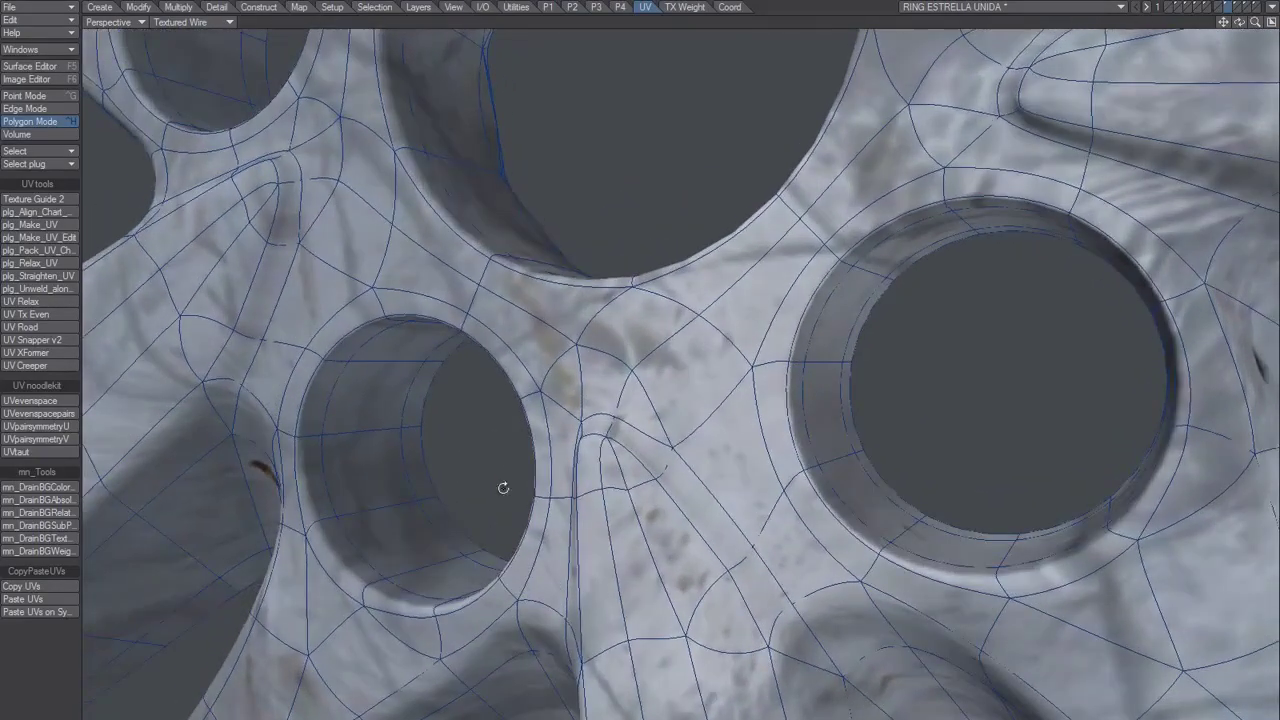
pyautogui.click(316, 545)
pyautogui.keyDown('alt'); pyautogui.moveTo(403, 601); pyautogui.dragTo(651, 409); pyautogui.keyUp('alt')
pyautogui.click(726, 501)
pyautogui.moveTo(726, 501); pyautogui.dragTo(690, 570)
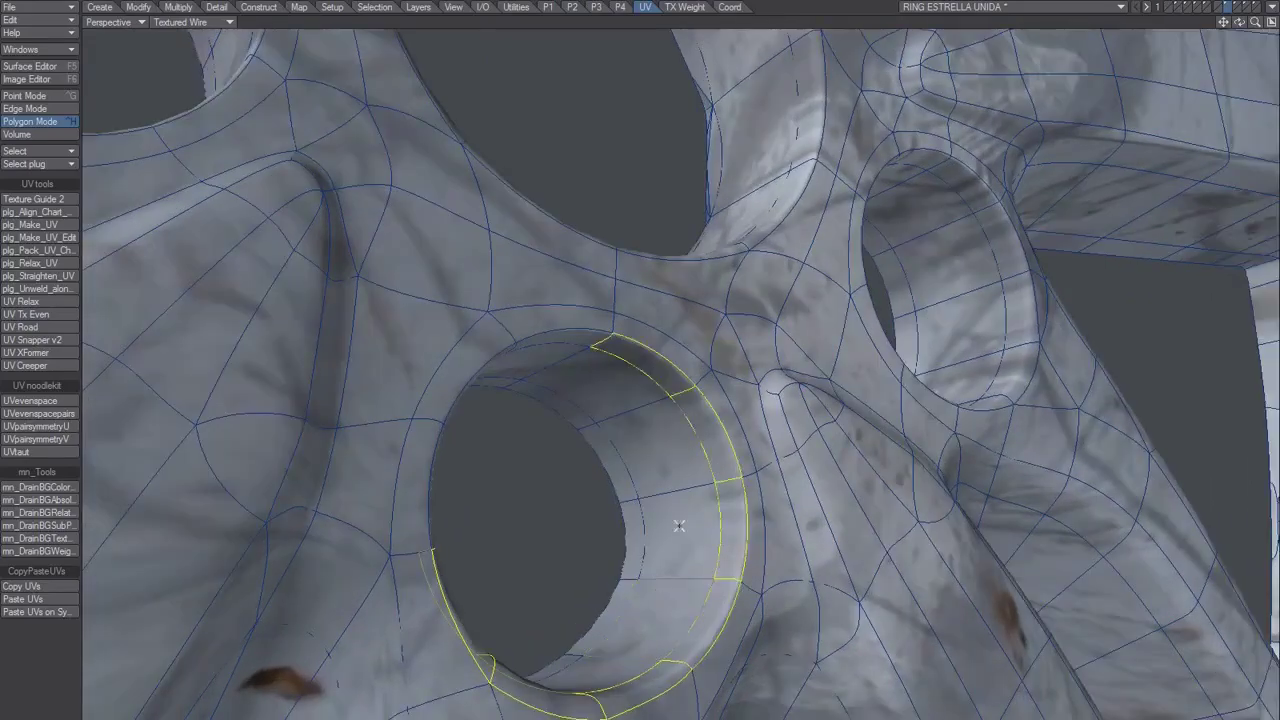
pyautogui.keyDown('alt'); pyautogui.moveTo(706, 280); pyautogui.dragTo(430, 400); pyautogui.keyUp('alt')
pyautogui.keyDown('shift'); pyautogui.moveTo(449, 534); pyautogui.dragTo(562, 355); pyautogui.keyUp('shift')
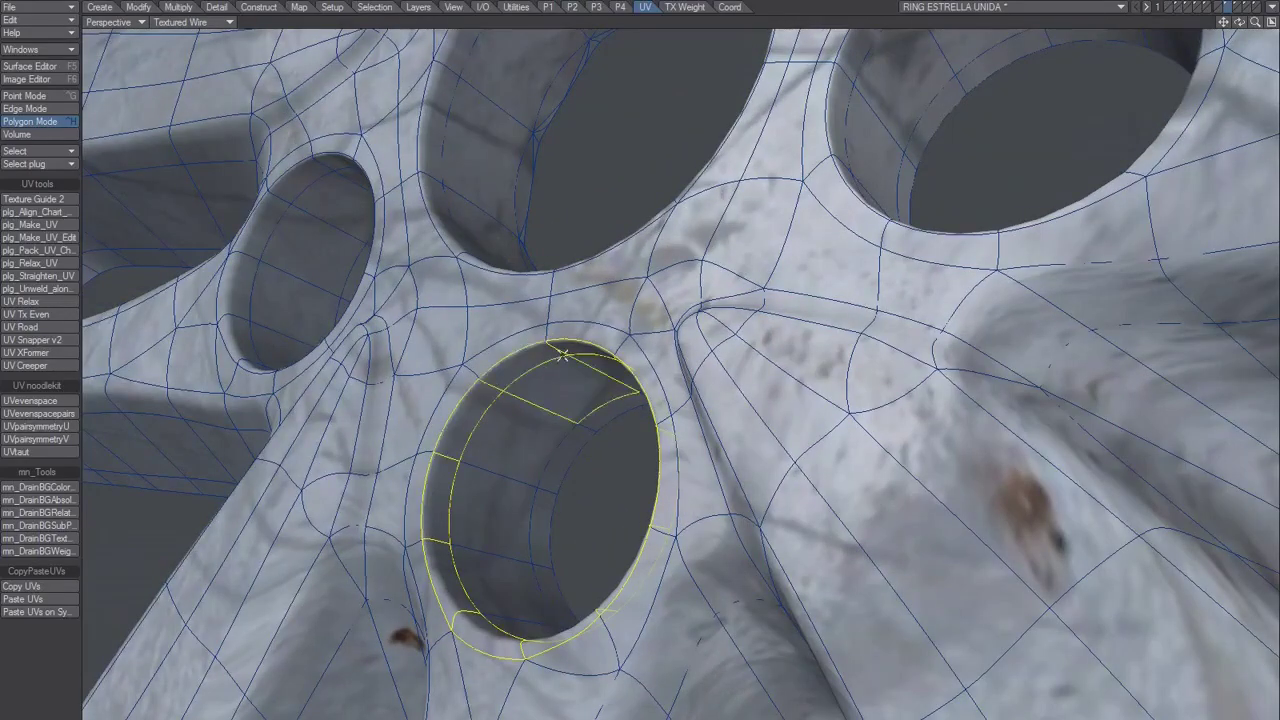
pyautogui.click(534, 435)
pyautogui.keyDown('alt'); pyautogui.moveTo(530, 439); pyautogui.dragTo(544, 496); pyautogui.keyUp('alt')
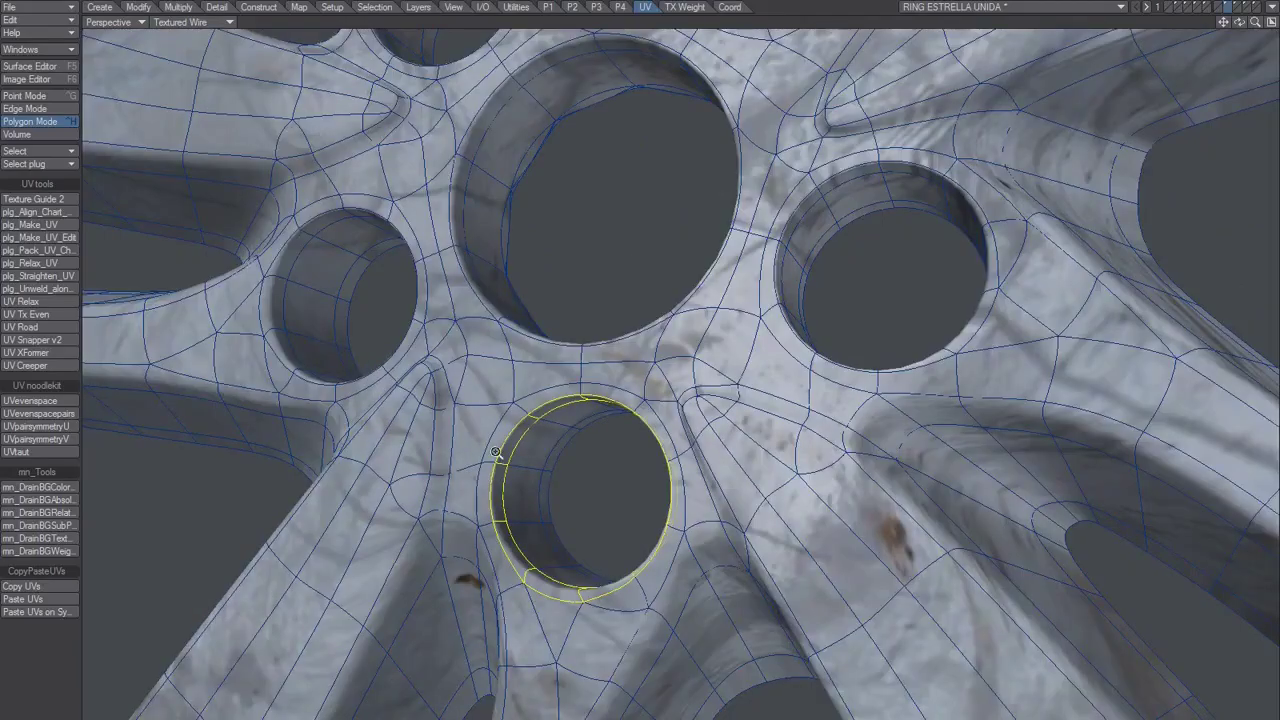
pyautogui.scroll(4, 539, 459)
pyautogui.keyDown('alt'); pyautogui.moveTo(528, 714); pyautogui.dragTo(610, 684); pyautogui.keyUp('alt')
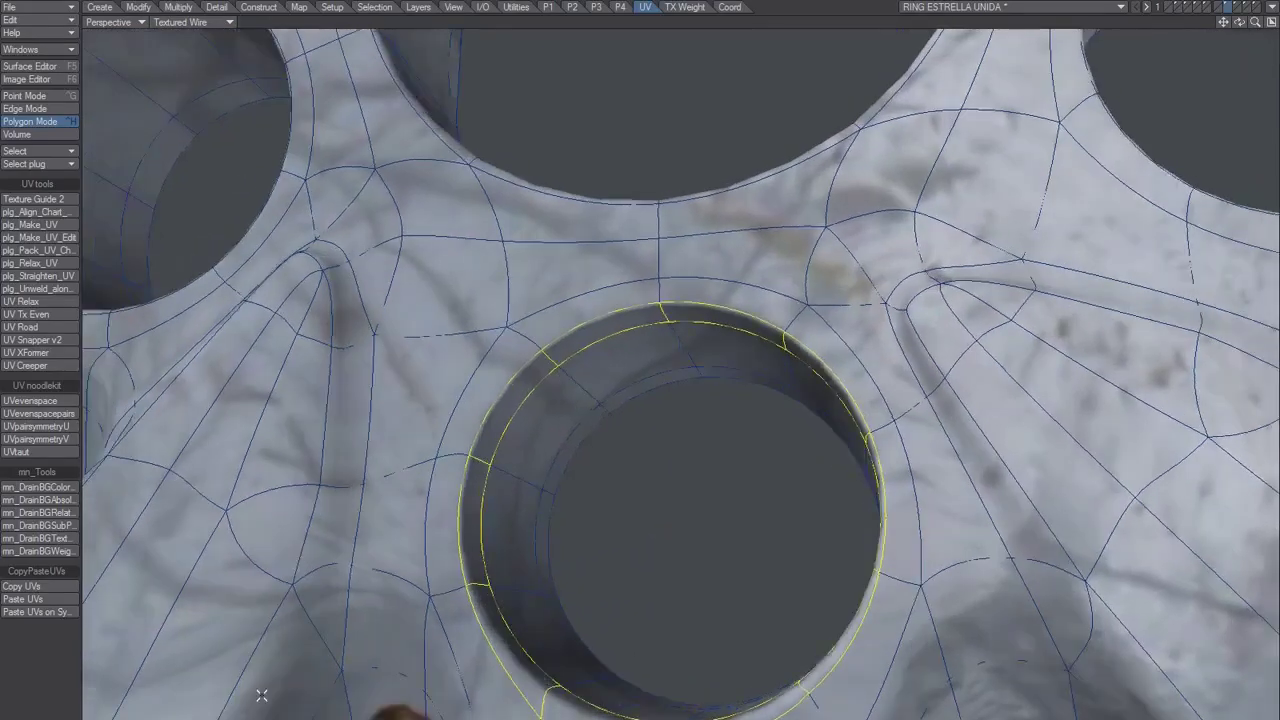
# - Clear the selection and try selecting the lug hole's bevel polygons on the unsmoothed cage, then return to the subdivided surface
pyautogui.click(48, 676)
pyautogui.press('Tab')
pyautogui.keyDown('alt'); pyautogui.moveTo(500, 498); pyautogui.dragTo(508, 390); pyautogui.keyUp('alt')
pyautogui.moveTo(521, 331)
pyautogui.keyDown('shift'); pyautogui.mouseDown()
pyautogui.moveTo(546, 351)
pyautogui.moveTo(540, 396)
pyautogui.moveTo(474, 374)
pyautogui.mouseUp(); pyautogui.keyUp('shift')
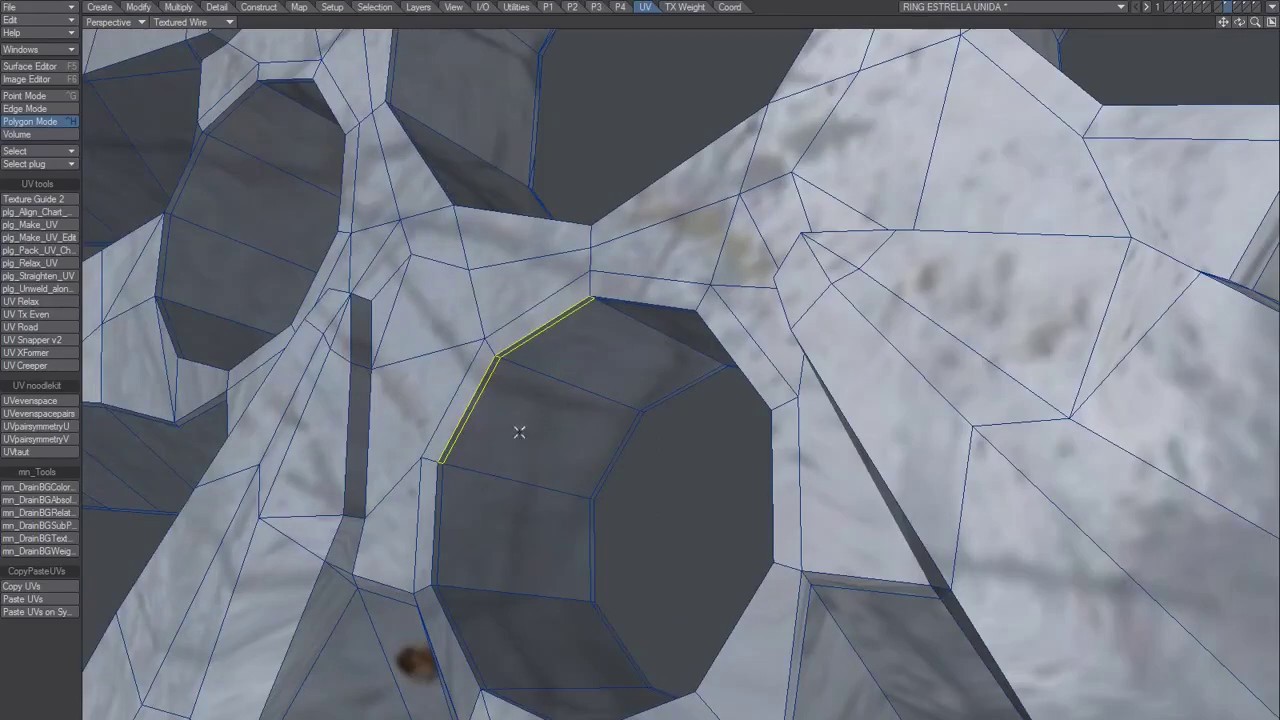
pyautogui.keyDown('alt'); pyautogui.moveTo(538, 420); pyautogui.dragTo(600, 520); pyautogui.keyUp('alt')
pyautogui.press('l')
pyautogui.press('Tab')
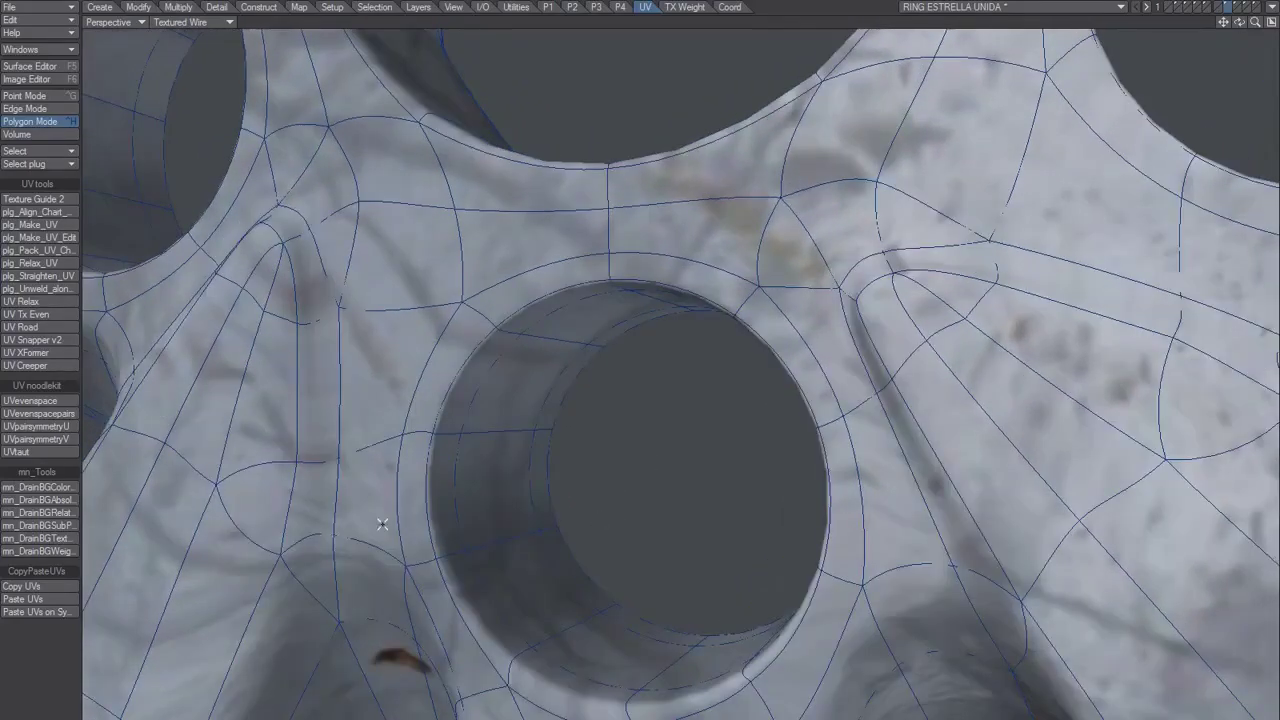
# - Select the complete bevel loop inside the lower lug hole from a few adjacent polygons, inspect it, and clear the selection
pyautogui.keyDown('alt'); pyautogui.moveTo(512, 527); pyautogui.dragTo(394, 514); pyautogui.keyUp('alt')
pyautogui.click(394, 514)
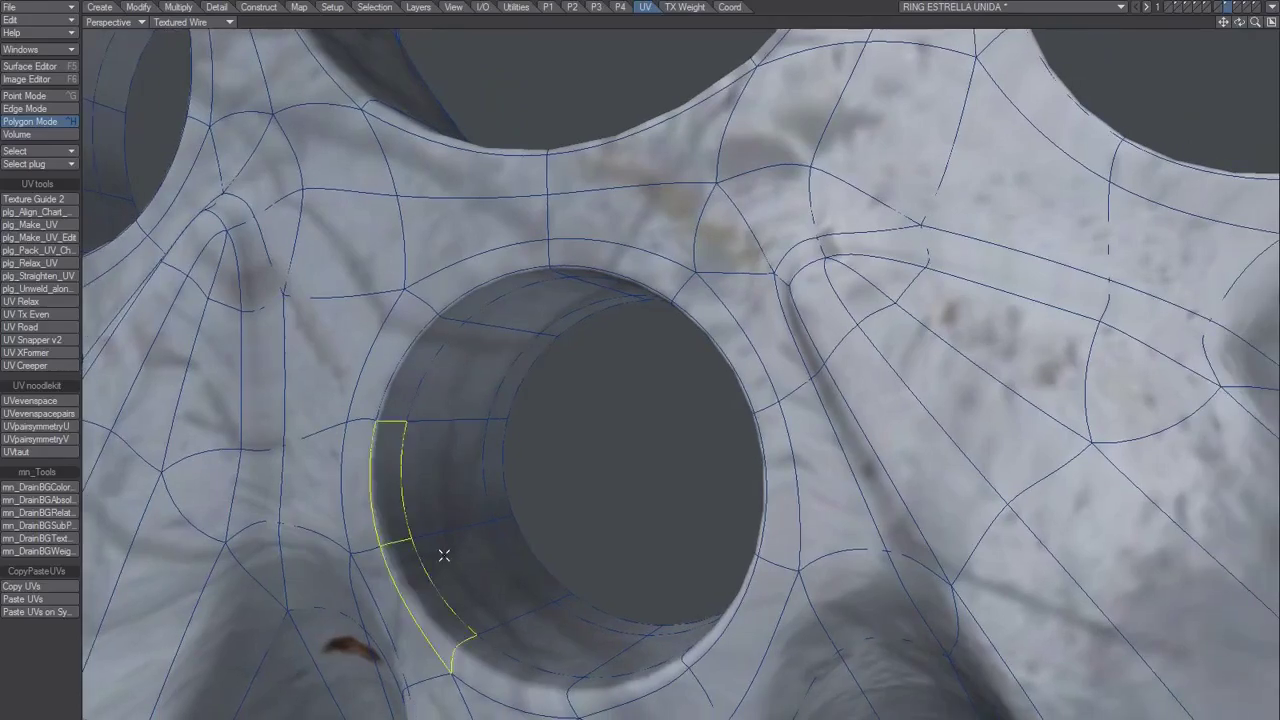
pyautogui.press('l')
pyautogui.keyDown('alt'); pyautogui.moveTo(509, 532); pyautogui.dragTo(789, 460); pyautogui.keyUp('alt')
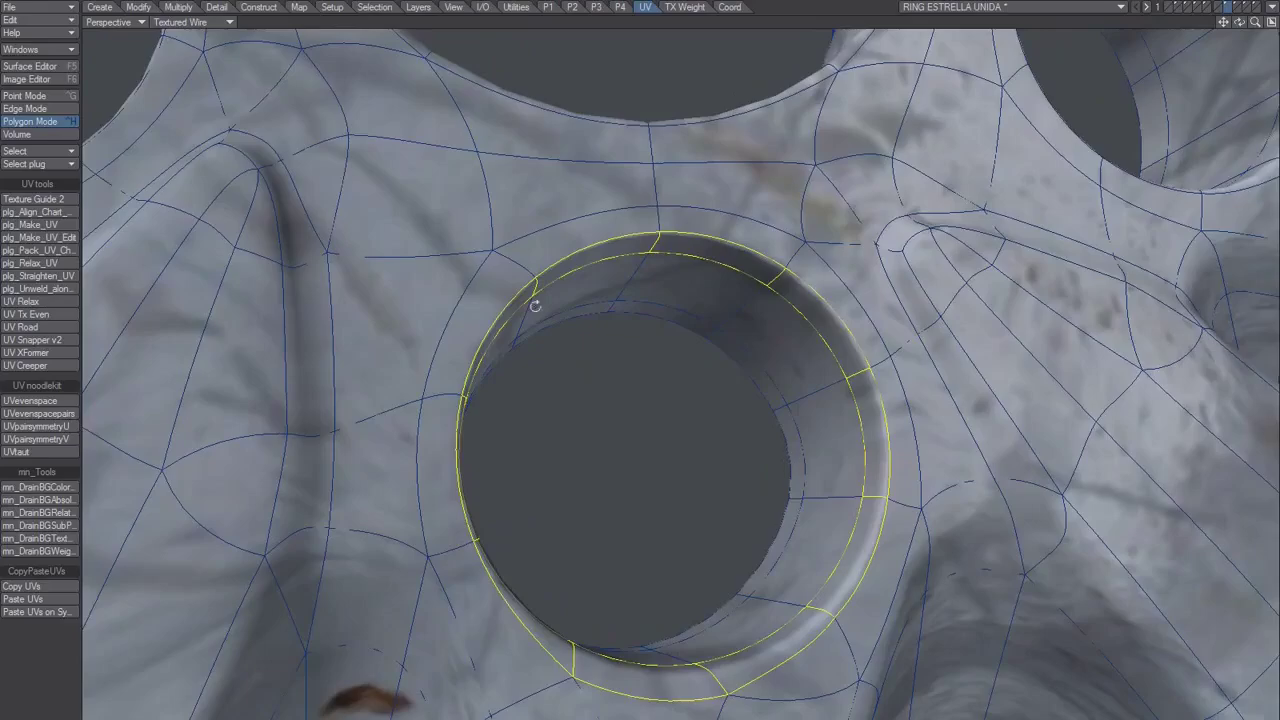
pyautogui.keyDown('alt'); pyautogui.moveTo(535, 306); pyautogui.dragTo(589, 462); pyautogui.keyUp('alt')
pyautogui.press('/')
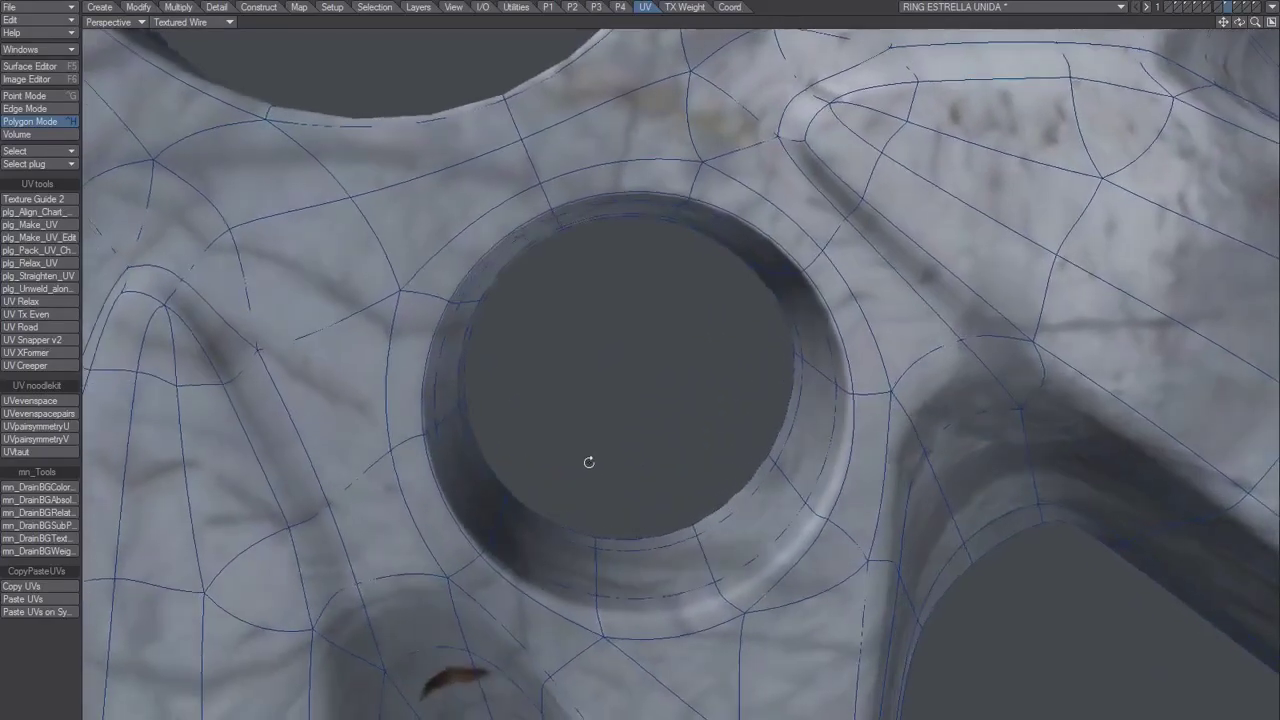
# - Return the wheel to Texture shading and select the whole bevel ring inside the lower lug hole
pyautogui.click(222, 22)
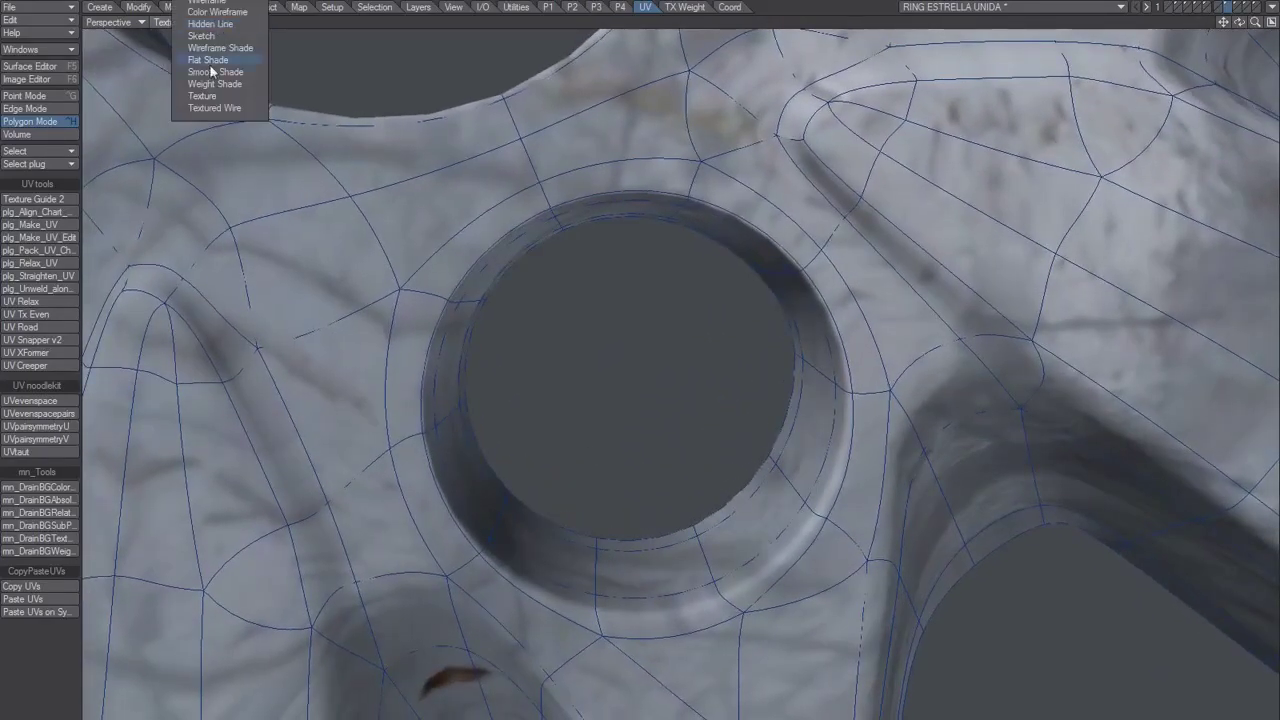
pyautogui.click(210, 110)
pyautogui.click(200, 22)
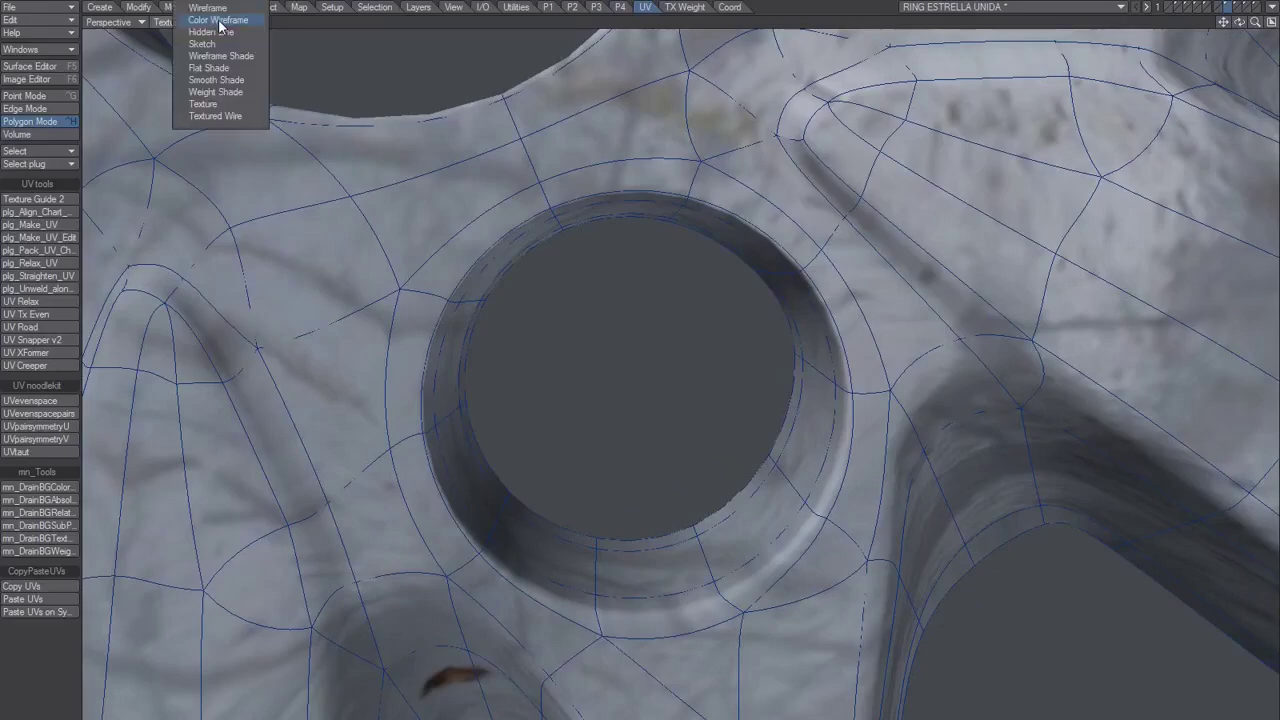
pyautogui.click(205, 105)
pyautogui.moveTo(606, 500)
pyautogui.keyDown('alt'); pyautogui.mouseDown()
pyautogui.moveTo(806, 630)
pyautogui.moveTo(857, 597)
pyautogui.moveTo(836, 500)
pyautogui.mouseUp(); pyautogui.keyUp('alt')
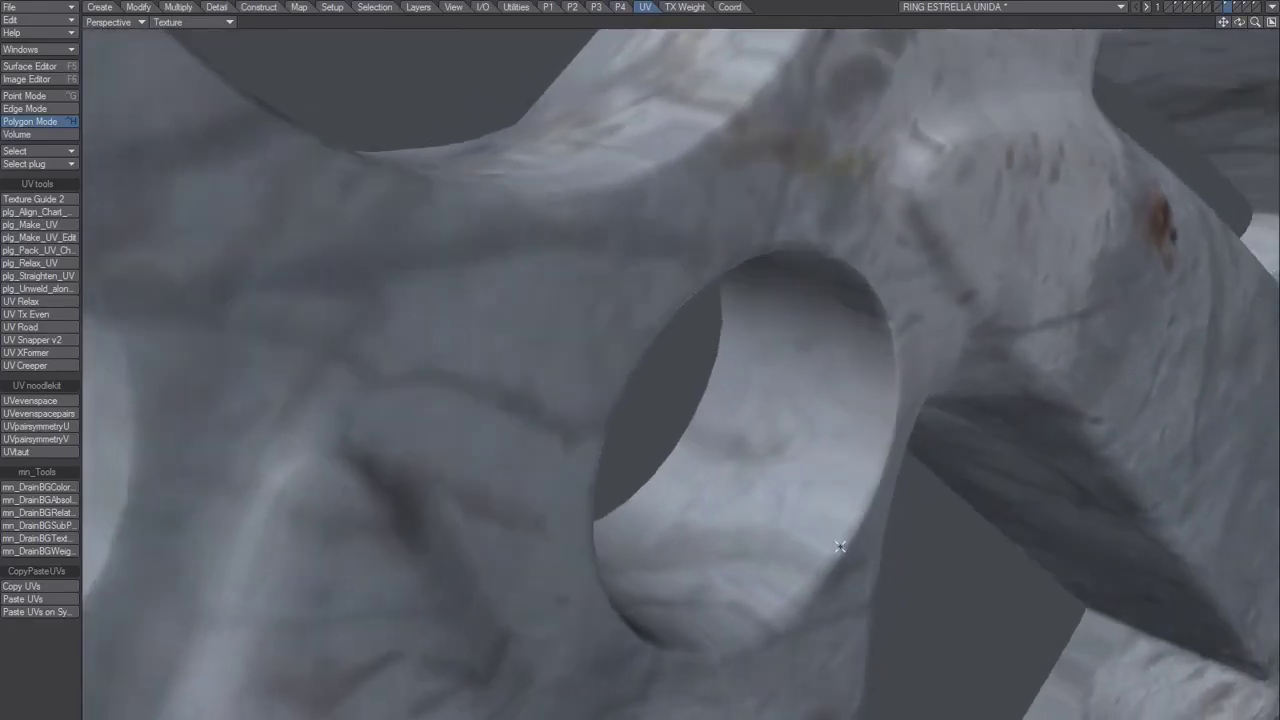
pyautogui.press('l')
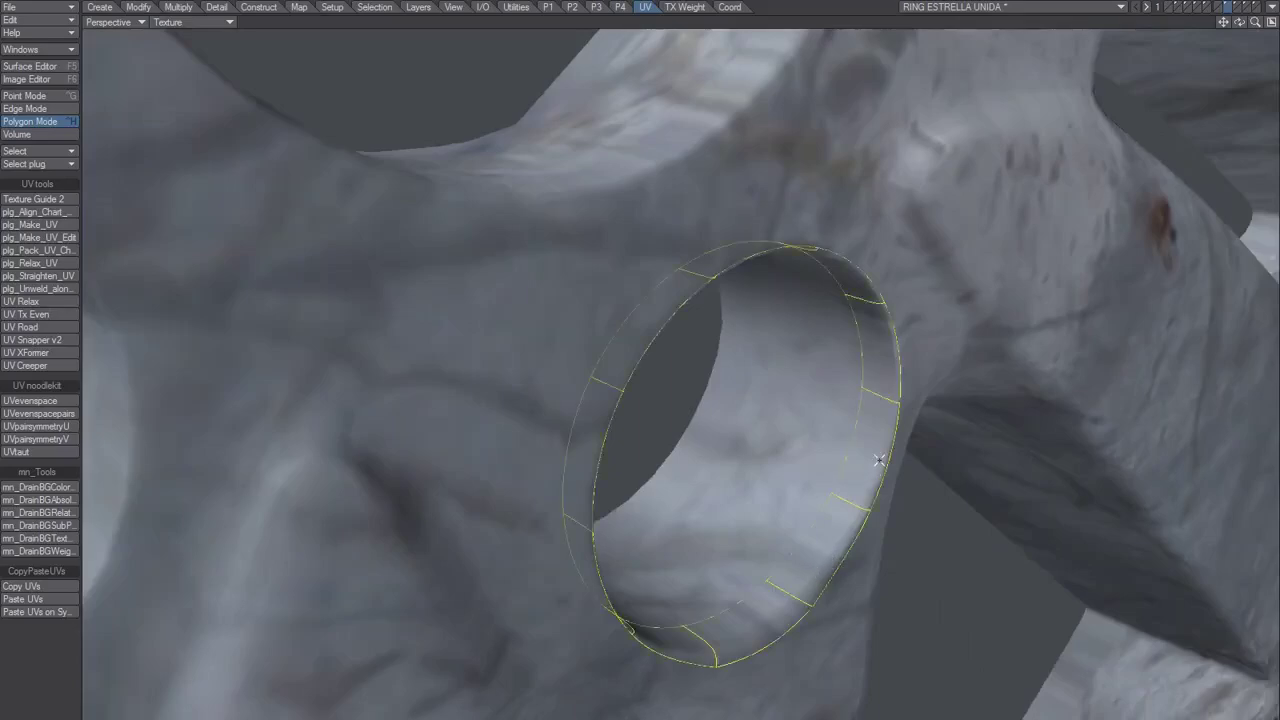
# - Apply UV Relax with strength 4.0 and 2 iterations to the lug hole's bevel ring, clear the selection and return to polygon mode
pyautogui.keyDown('alt'); pyautogui.moveTo(752, 420); pyautogui.dragTo(700, 418); pyautogui.keyUp('alt')
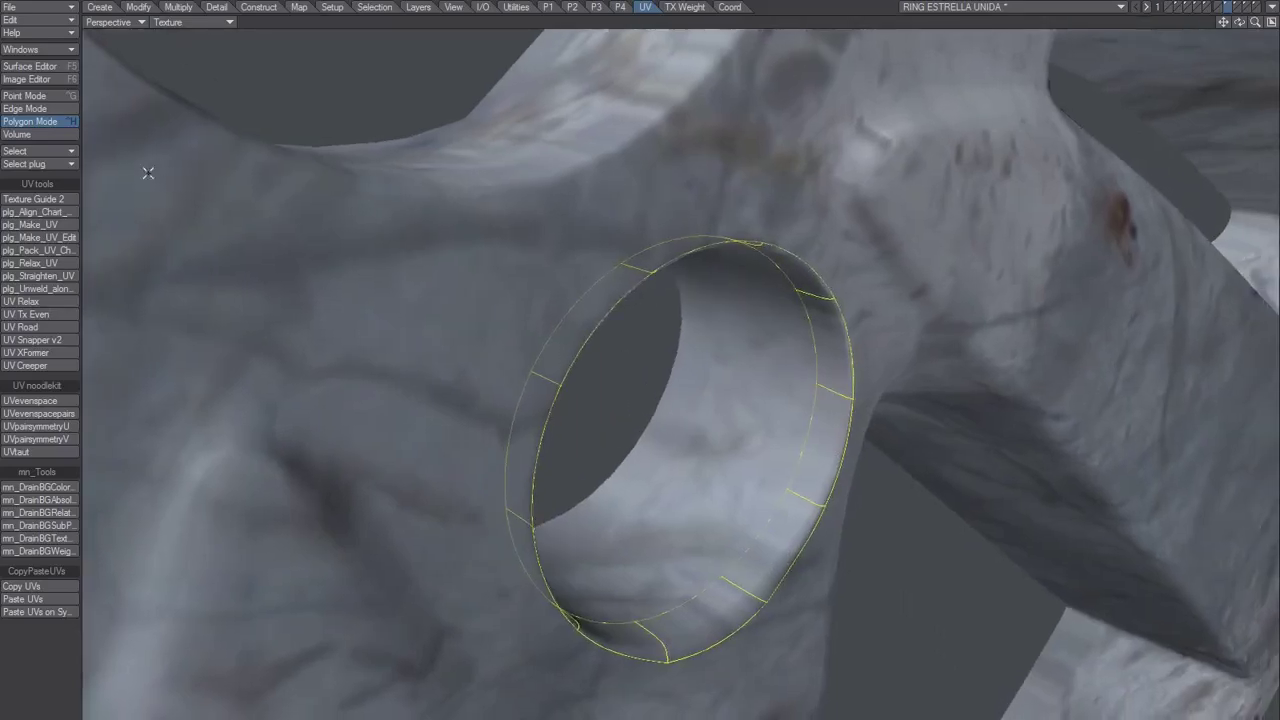
pyautogui.click(50, 301)
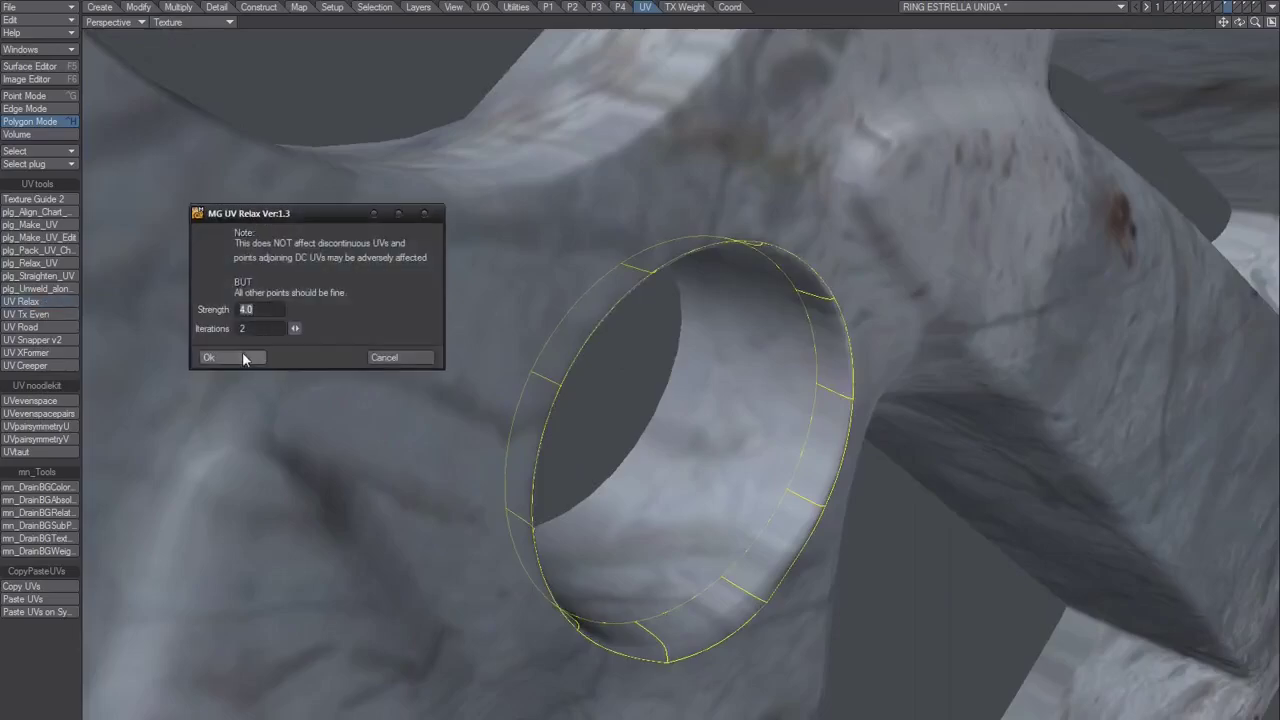
pyautogui.click(239, 357)
pyautogui.keyDown('alt'); pyautogui.moveTo(676, 437); pyautogui.dragTo(147, 580); pyautogui.keyUp('alt')
pyautogui.keyDown('alt'); pyautogui.keyDown('shift'); pyautogui.moveTo(419, 233); pyautogui.dragTo(466, 513); pyautogui.keyUp('shift'); pyautogui.keyUp('alt')
pyautogui.press('space')
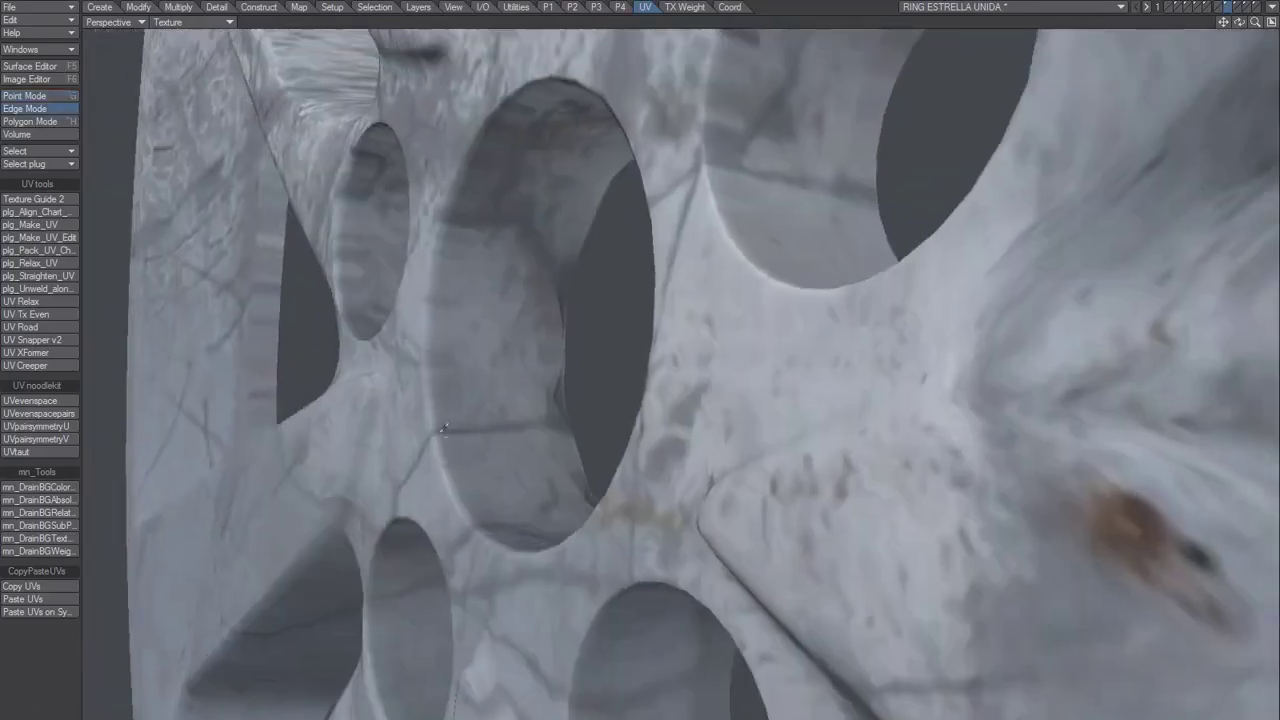
pyautogui.press('space')
pyautogui.click(101, 690)
# - Select the full bevel rings inside the remaining lug holes and the large central hub hole
pyautogui.moveTo(397, 591); pyautogui.dragTo(387, 628)
pyautogui.press('l')
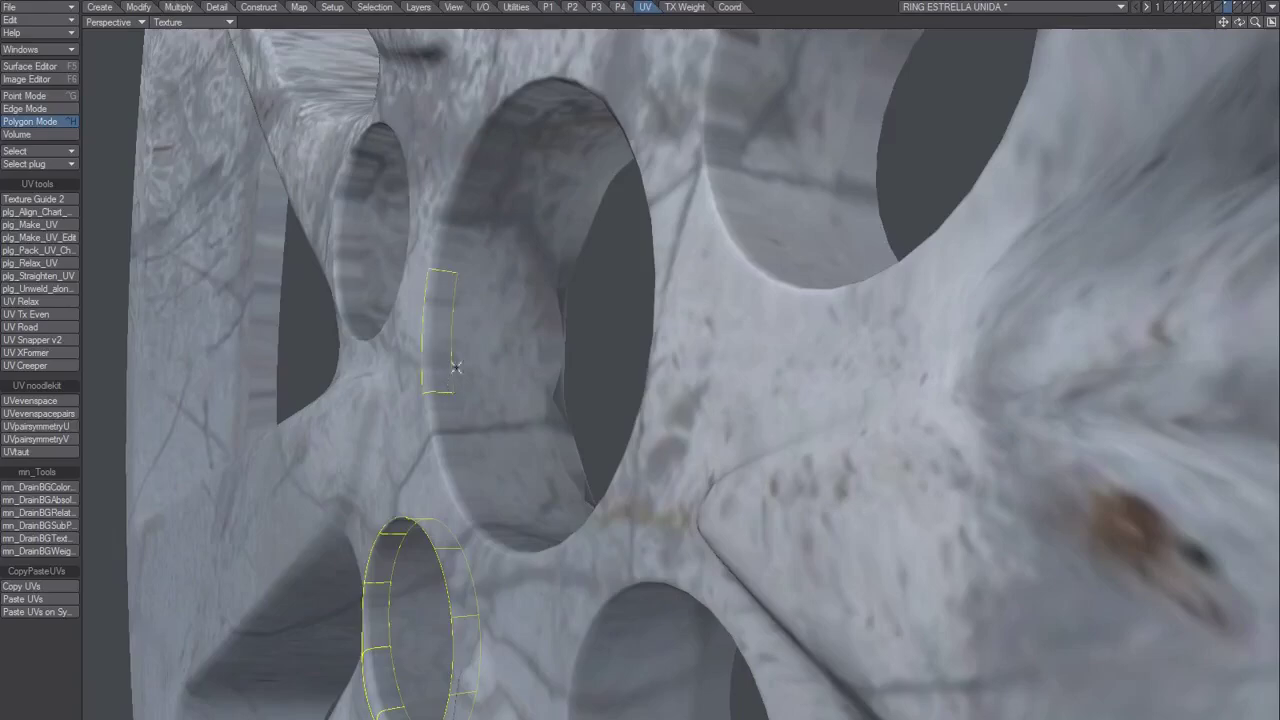
pyautogui.press('l')
pyautogui.press('l')
pyautogui.keyDown('alt'); pyautogui.keyDown('shift'); pyautogui.moveTo(553, 288); pyautogui.dragTo(525, 498); pyautogui.keyUp('shift'); pyautogui.keyUp('alt')
pyautogui.keyDown('shift'); pyautogui.moveTo(698, 305); pyautogui.dragTo(689, 416); pyautogui.keyUp('shift')
pyautogui.press('l')
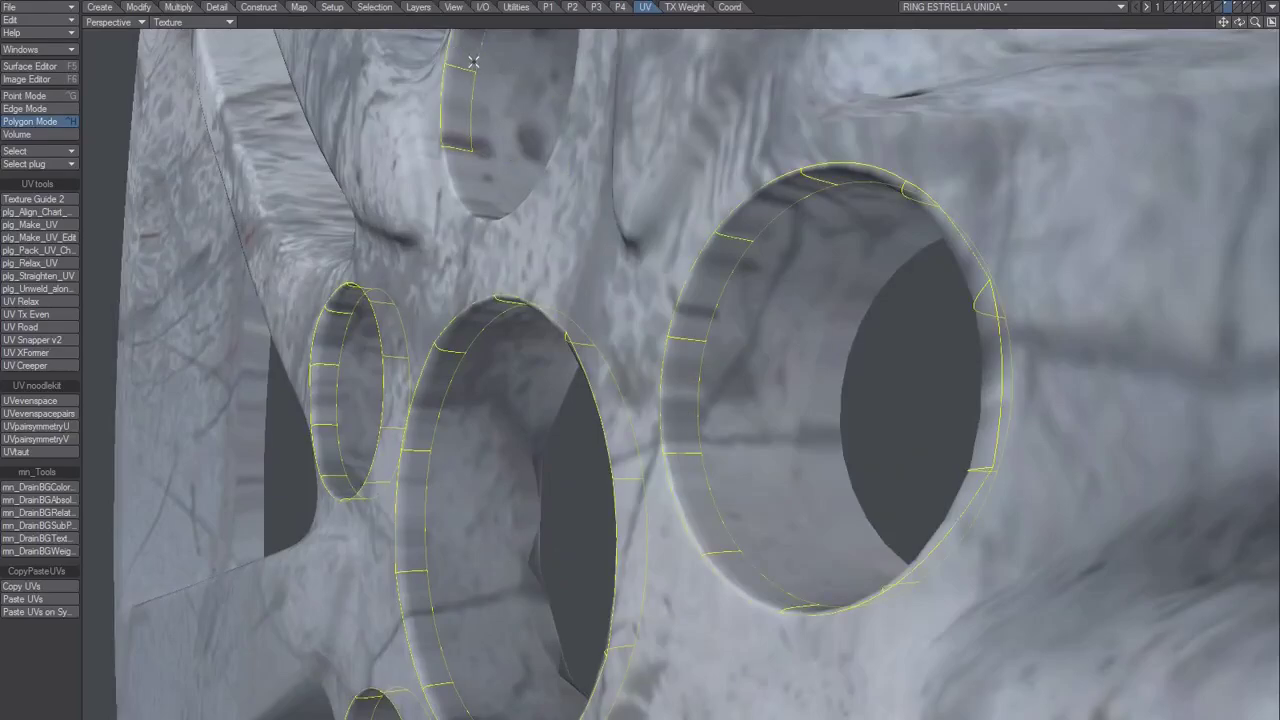
# - Apply UV Relax to the selected hole bevel rings, clear the point selection and return to polygon mode
pyautogui.click(35, 301)
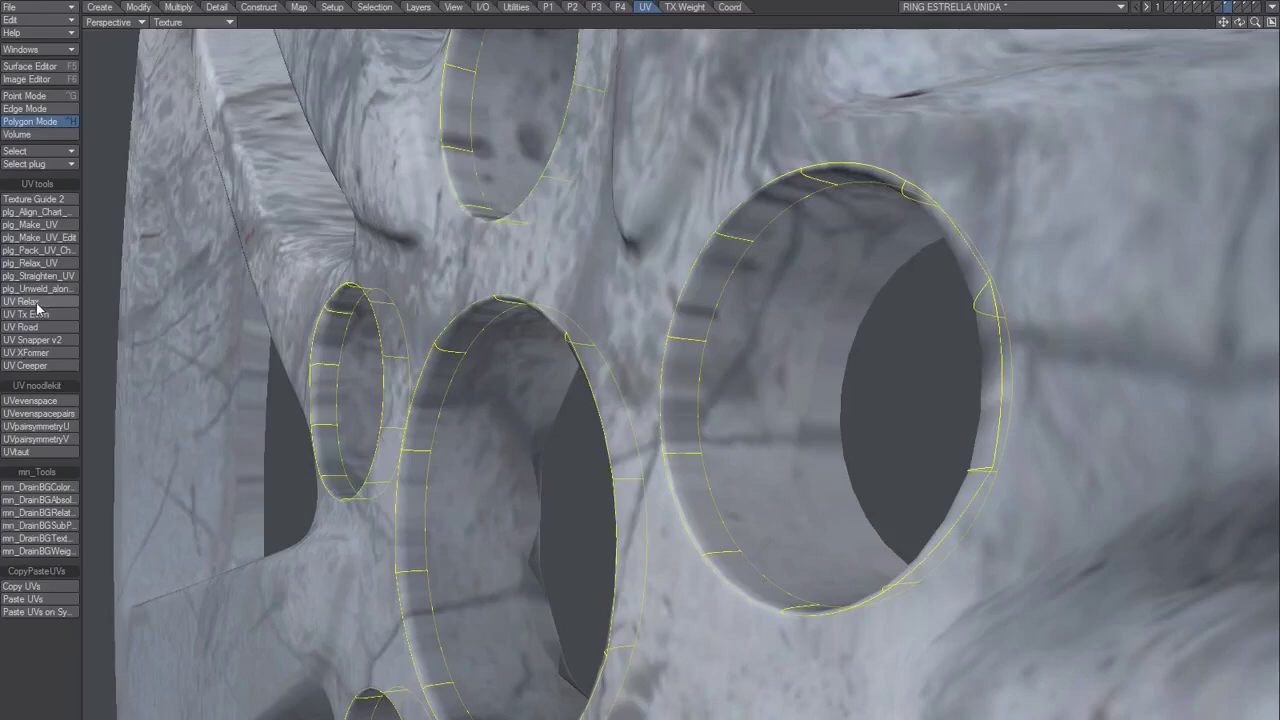
pyautogui.click(245, 358)
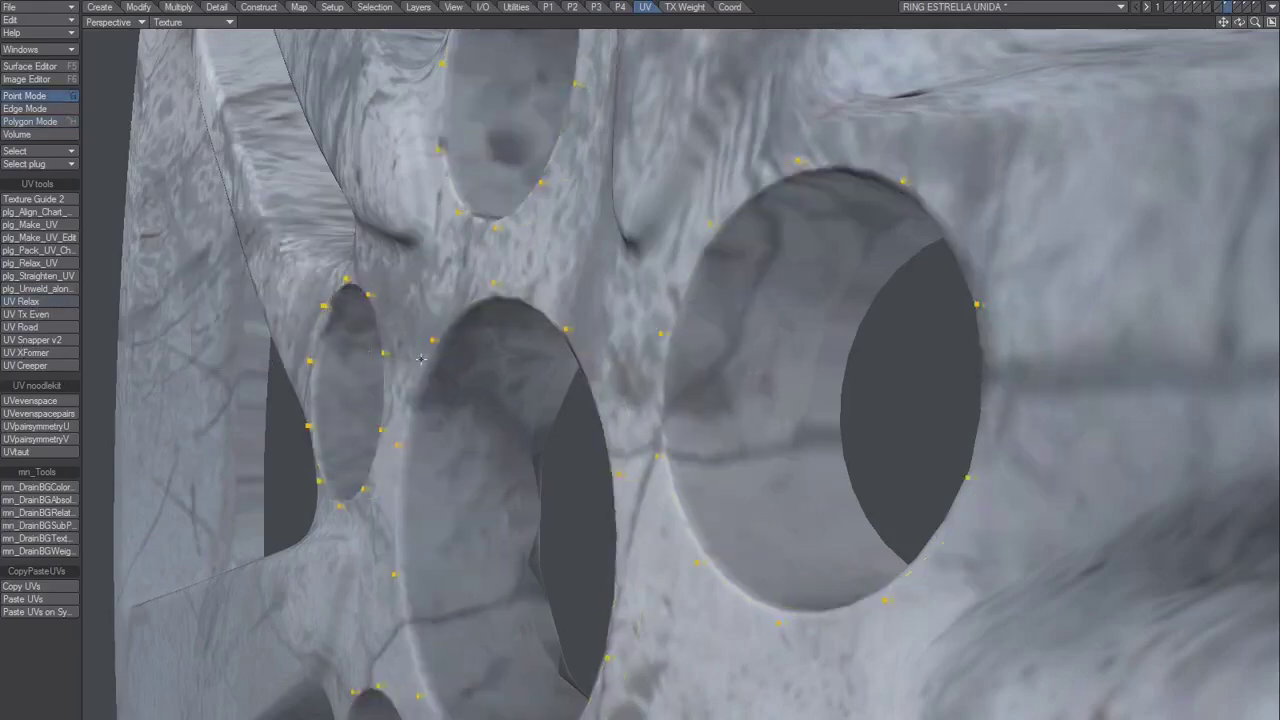
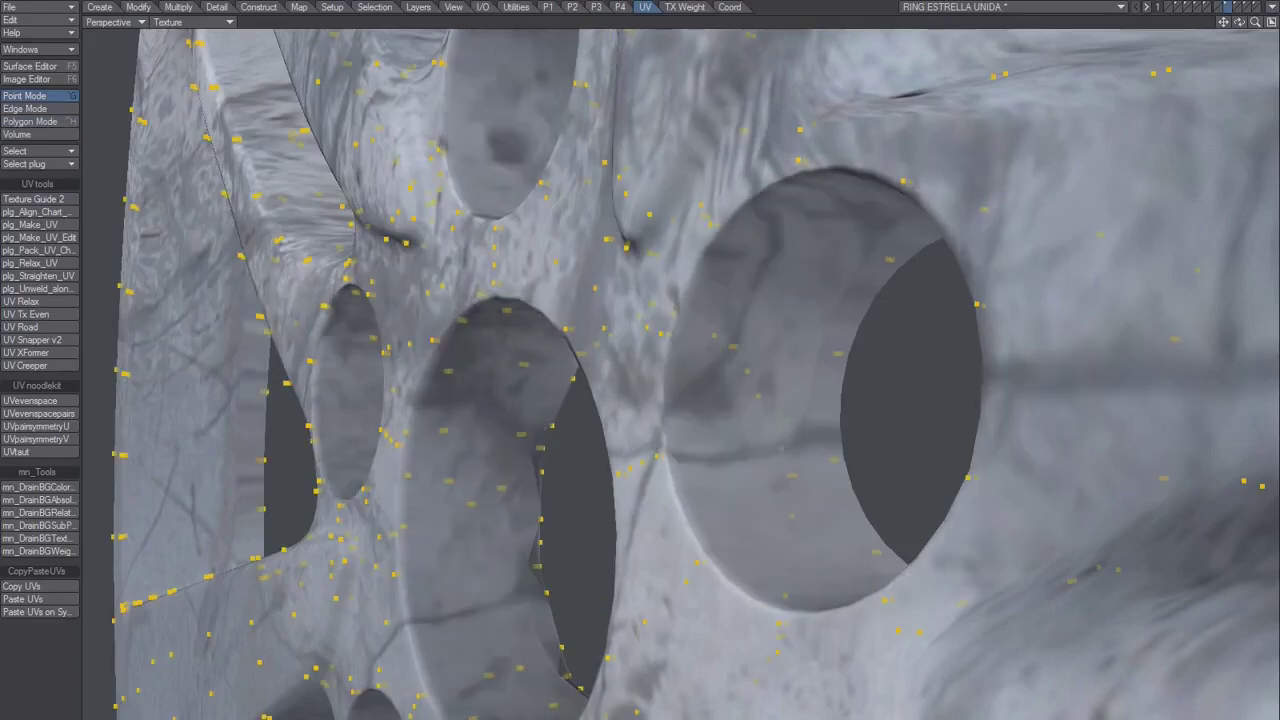
pyautogui.press('/')
pyautogui.keyDown('alt'); pyautogui.moveTo(557, 486); pyautogui.dragTo(352, 626); pyautogui.keyUp('alt')
pyautogui.scroll(-4, 440, 584)
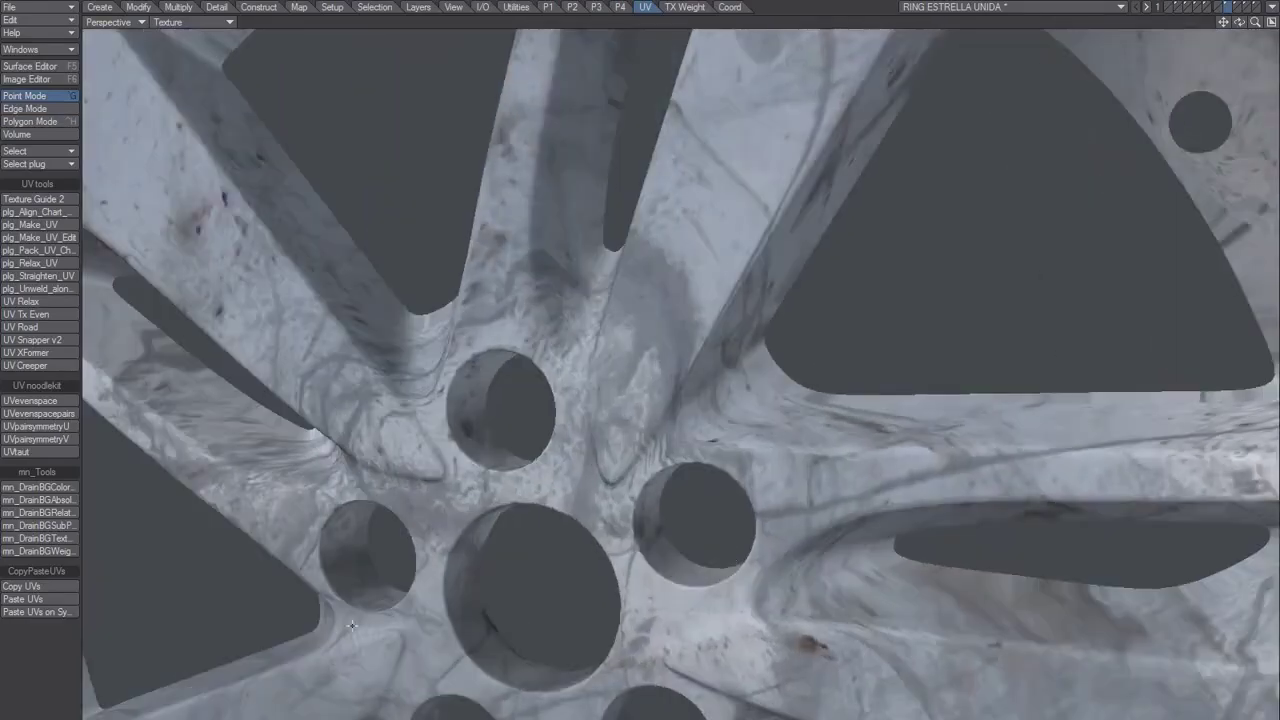
pyautogui.hotkey('ctrl', 'h')
# - Make the layer holding the rim barrel active and fit the barrel in the four-viewport layout
pyautogui.scroll(-4, 595, 612)
pyautogui.keyDown('alt'); pyautogui.keyDown('shift'); pyautogui.moveTo(571, 606); pyautogui.dragTo(572, 557); pyautogui.keyUp('shift'); pyautogui.keyUp('alt')
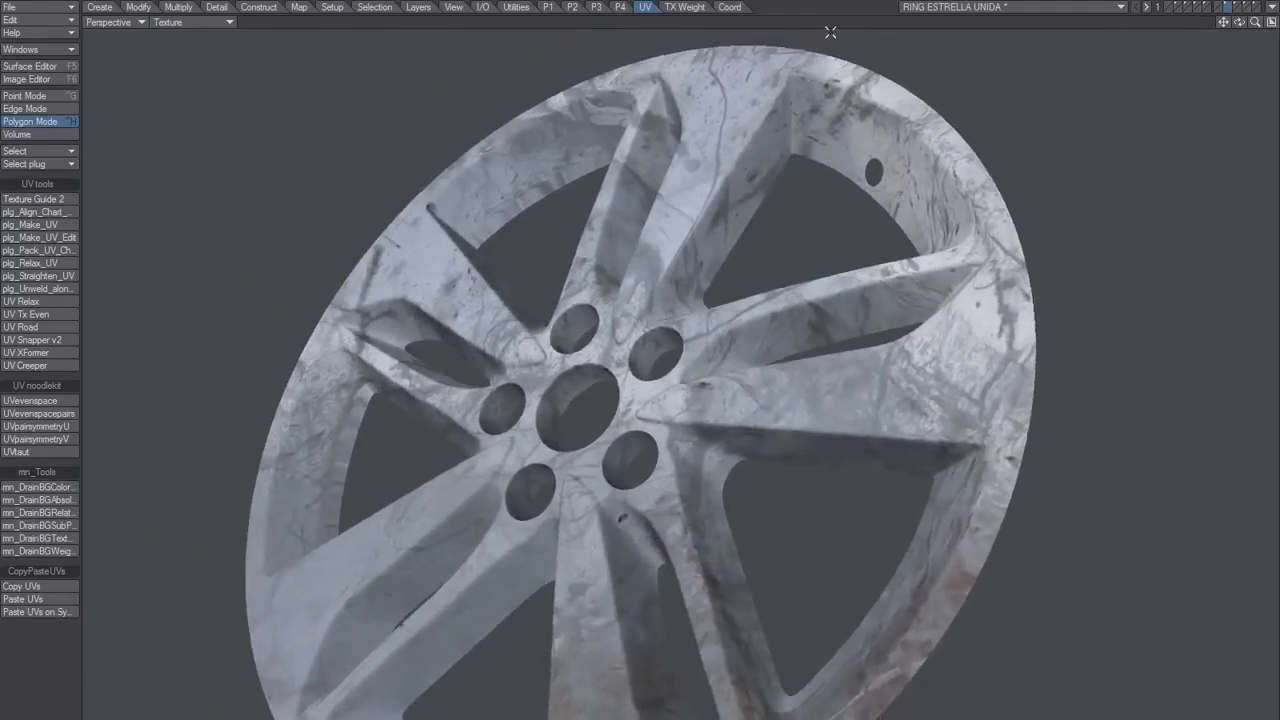
pyautogui.click(1238, 8)
pyautogui.keyDown('alt'); pyautogui.moveTo(772, 286); pyautogui.dragTo(772, 374); pyautogui.keyUp('alt')
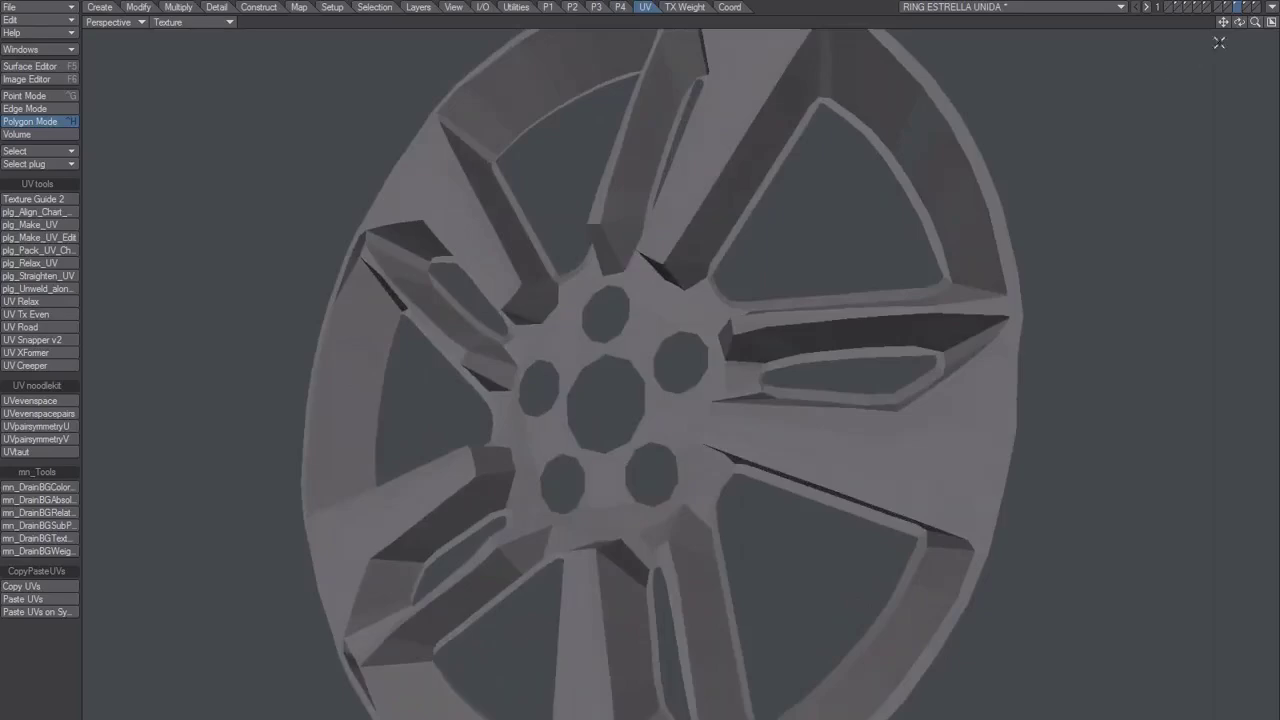
pyautogui.click(1247, 8)
pyautogui.keyDown('alt'); pyautogui.moveTo(898, 295); pyautogui.dragTo(709, 408); pyautogui.keyUp('alt')
pyautogui.scroll(-4, 717, 409)
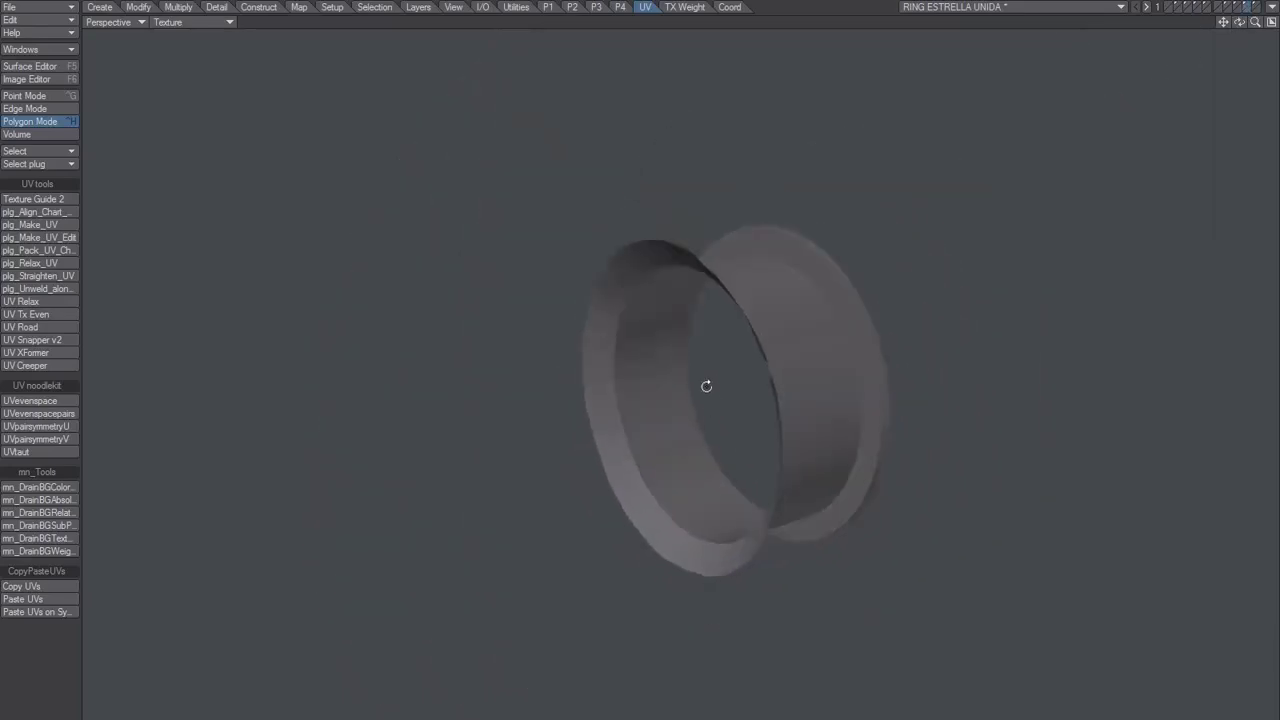
pyautogui.click(1272, 24)
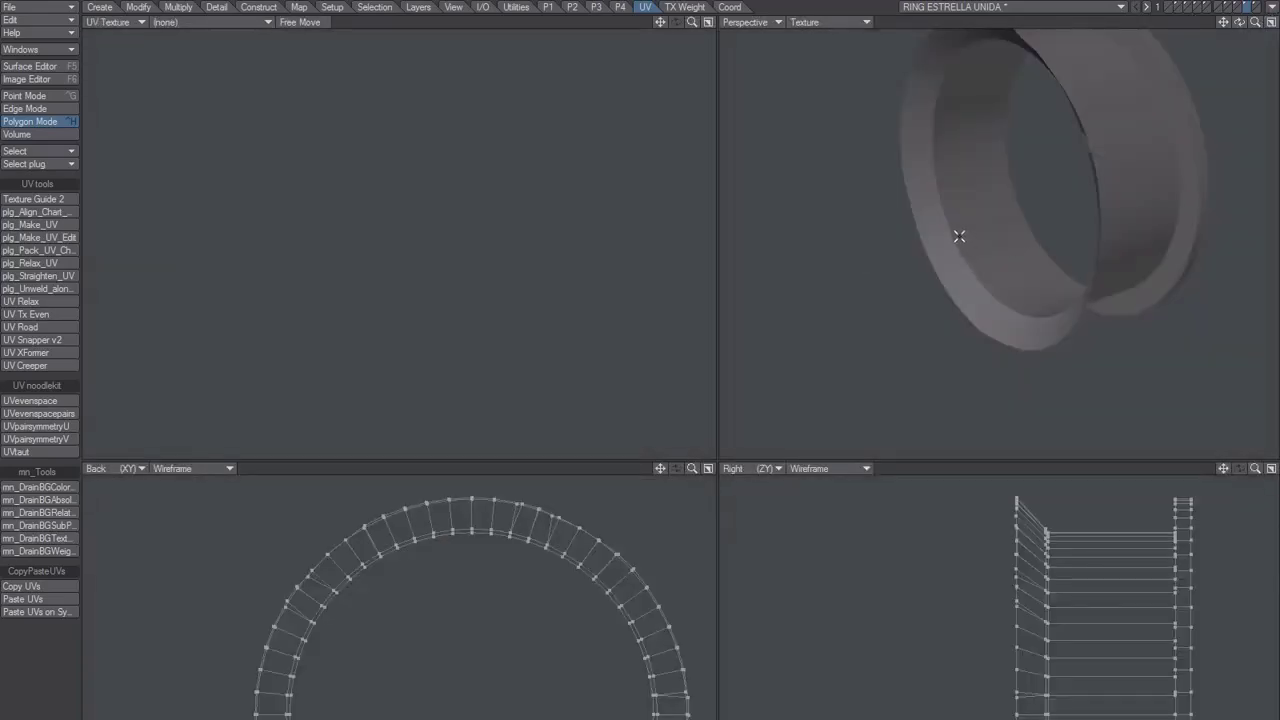
pyautogui.press('a')
pyautogui.keyDown('alt'); pyautogui.moveTo(957, 237); pyautogui.dragTo(966, 288); pyautogui.keyUp('alt')
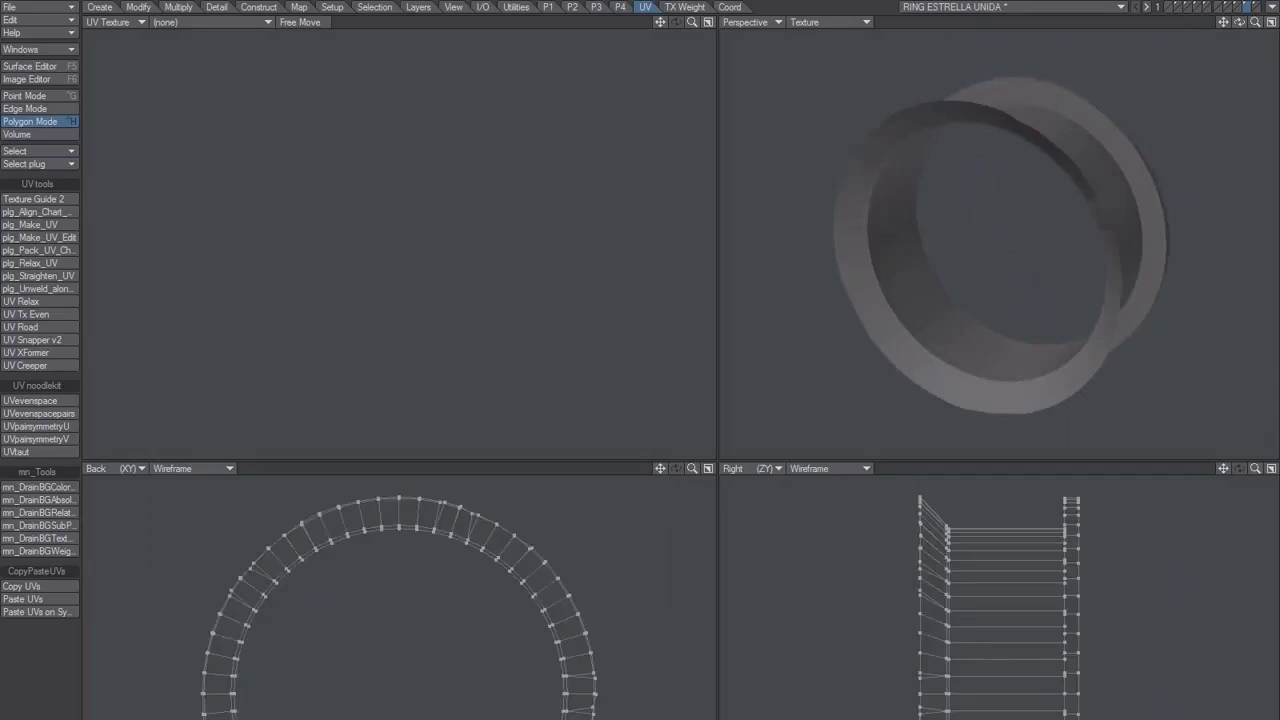
# - Create a UV texture map named WP 3 for the barrel, using Cylindrical mapping on the Z axis with automatic settings
pyautogui.click(762, 353)
pyautogui.click(760, 364)
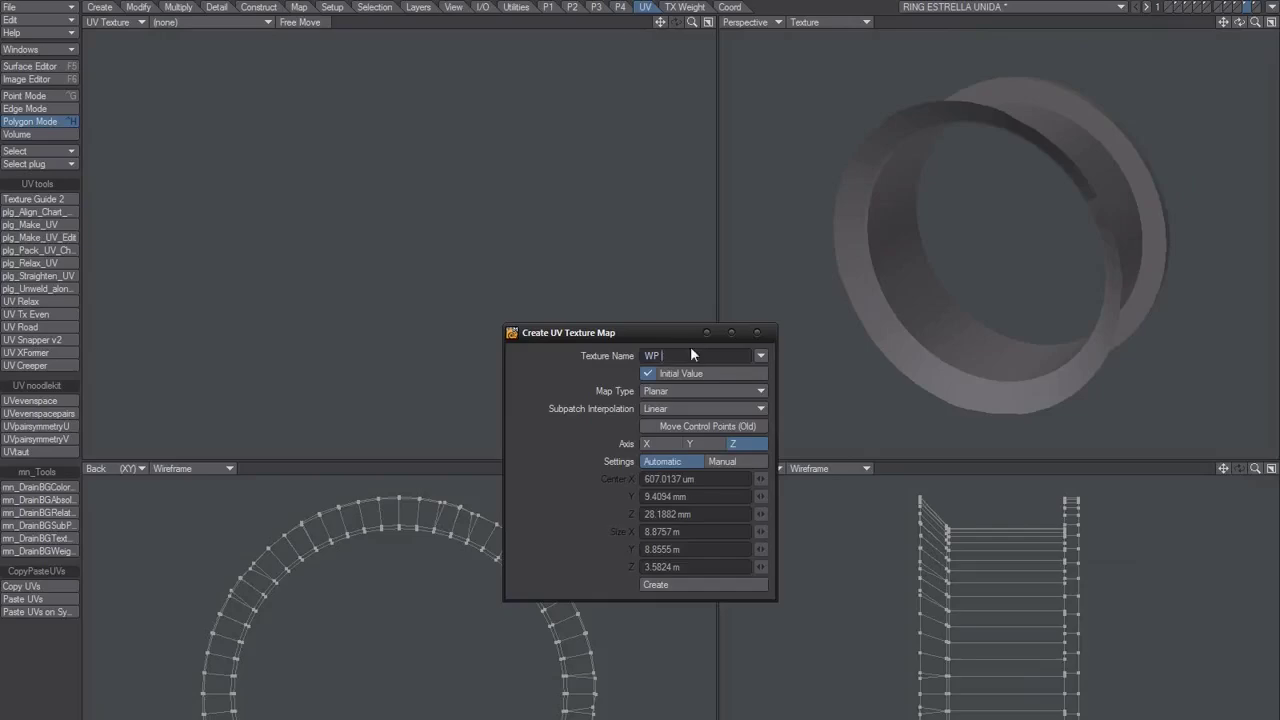
pyautogui.write('3')
pyautogui.press('Return')
pyautogui.click(680, 392)
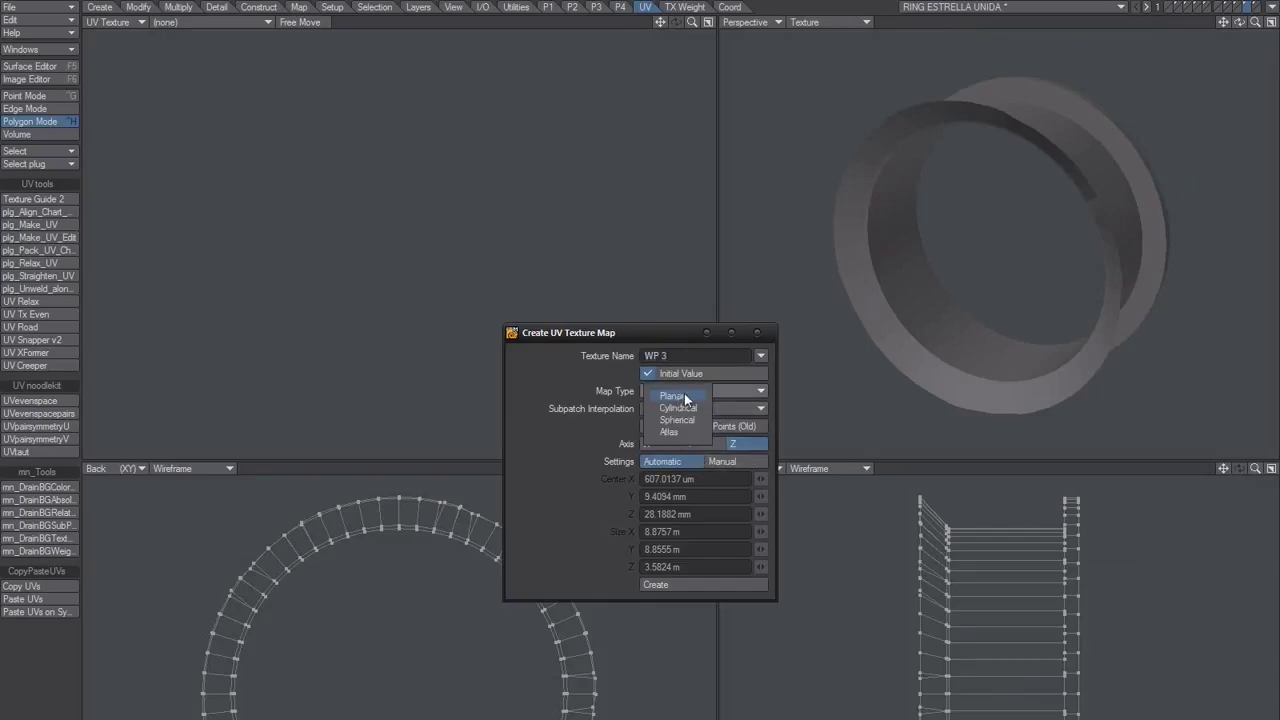
pyautogui.click(690, 410)
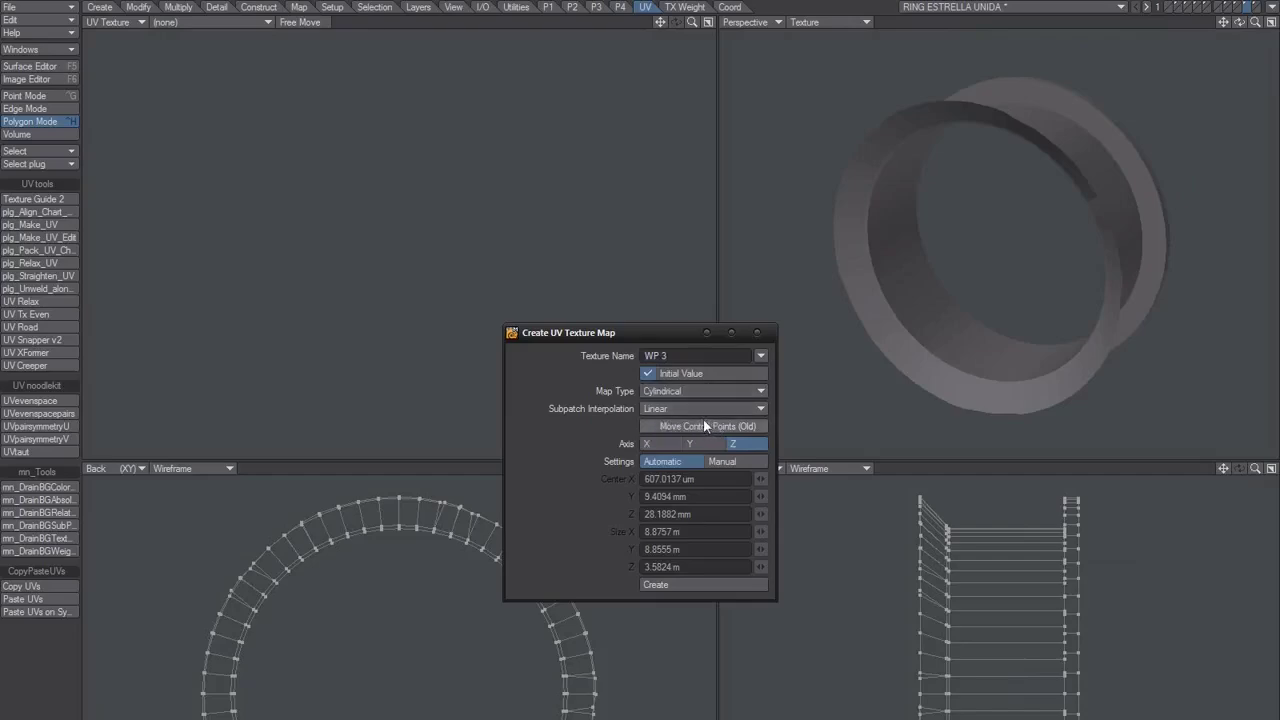
pyautogui.click(680, 584)
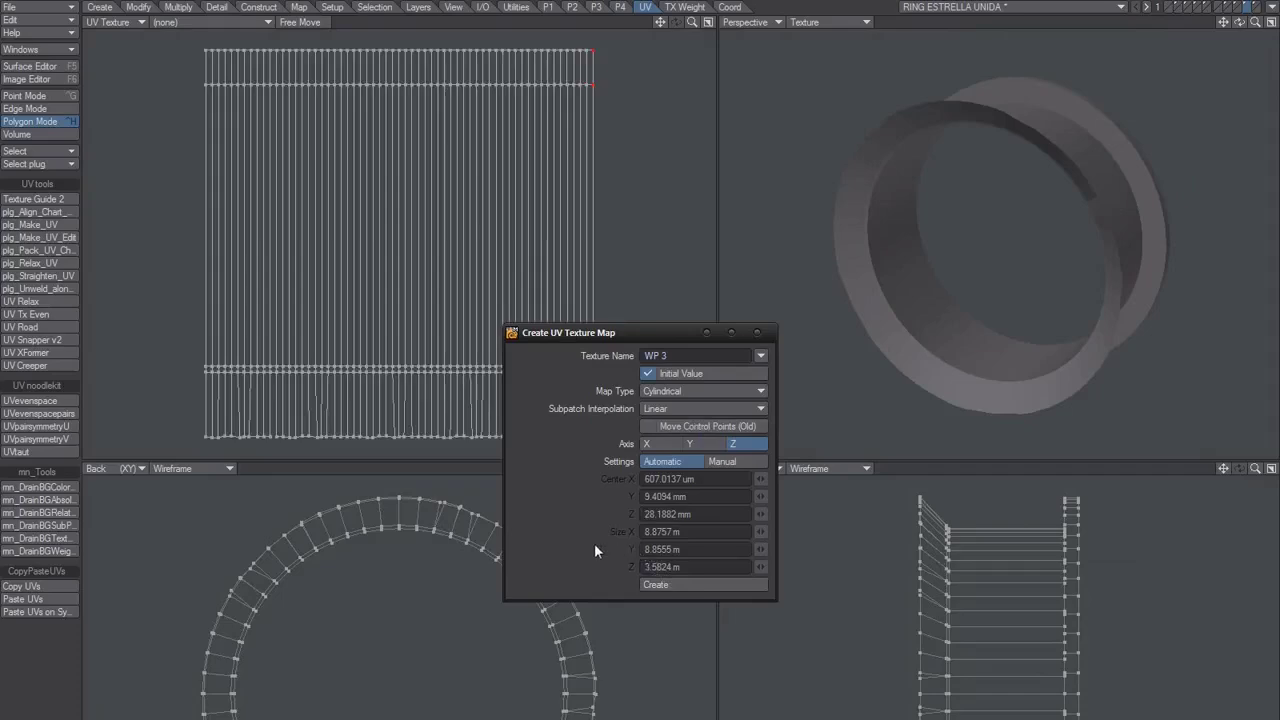
# - Select a section of the flange strip in the UV map to check its location on the barrel, moving the map dialog lower
pyautogui.moveTo(440, 411); pyautogui.dragTo(402, 415)
pyautogui.moveTo(916, 293)
pyautogui.keyDown('alt'); pyautogui.mouseDown()
pyautogui.moveTo(1014, 291)
pyautogui.moveTo(904, 210)
pyautogui.moveTo(992, 248)
pyautogui.mouseUp(); pyautogui.keyUp('alt')
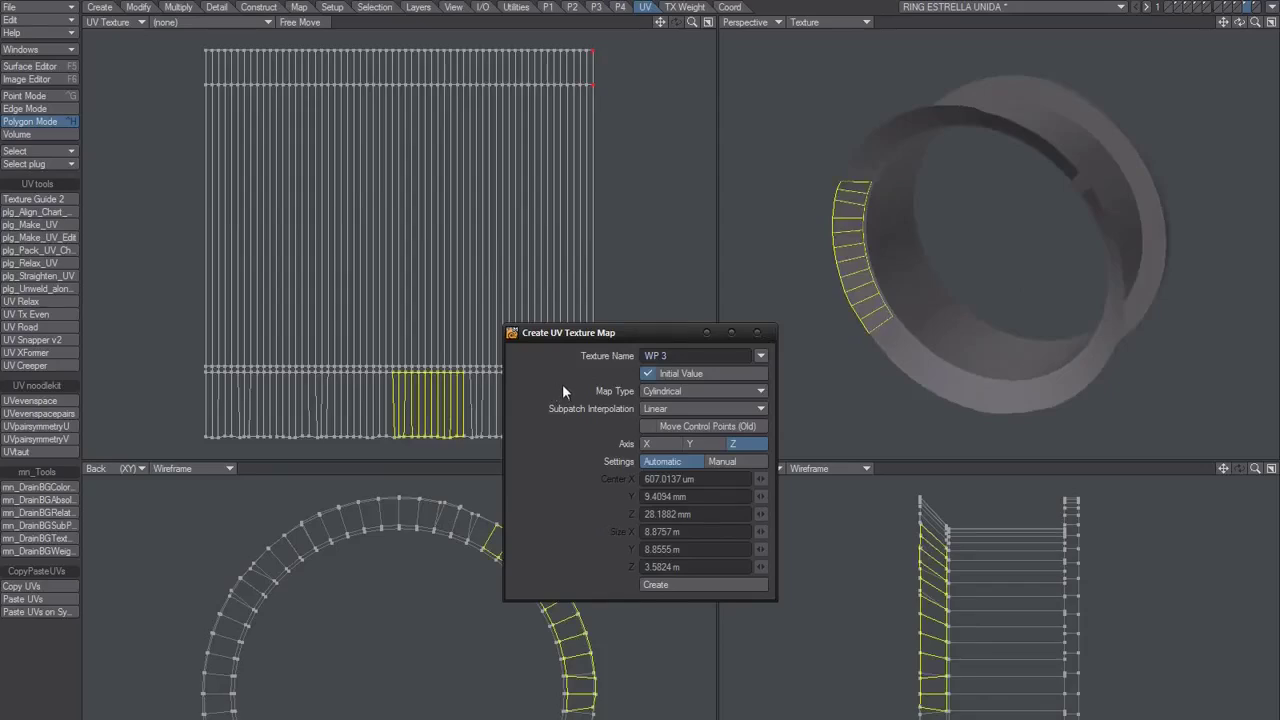
pyautogui.moveTo(622, 334); pyautogui.dragTo(653, 384)
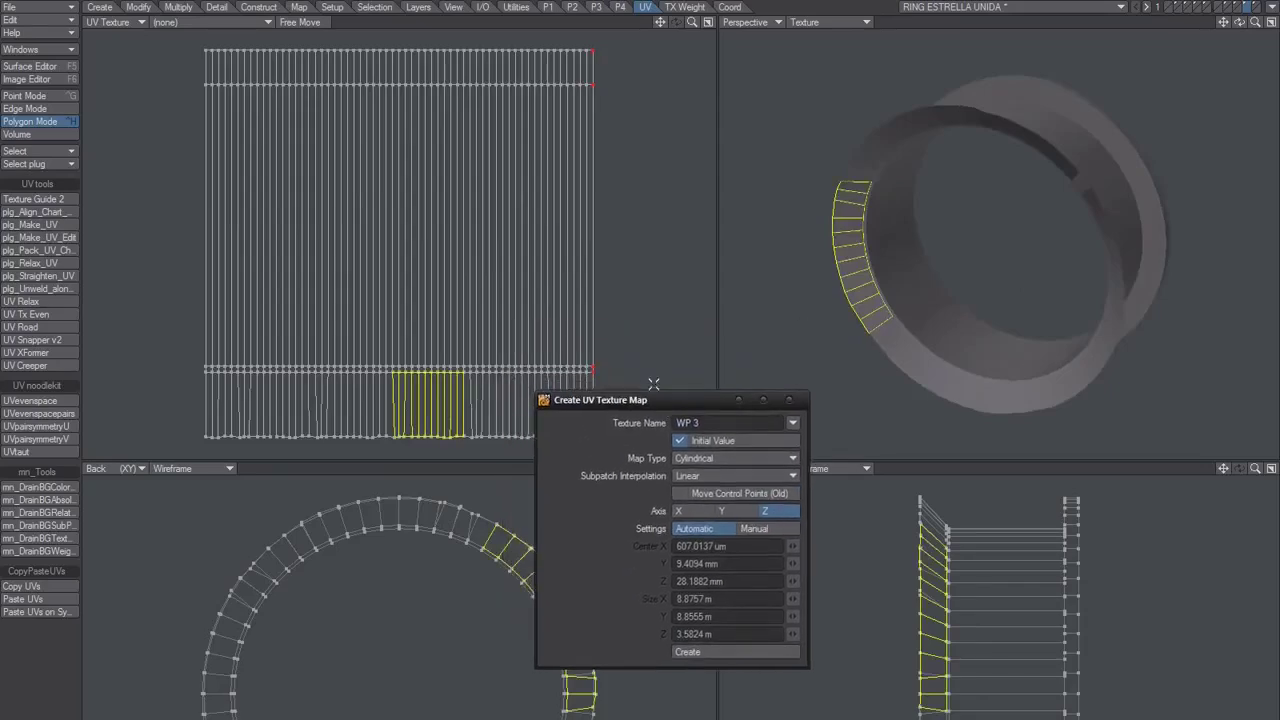
# - Assign the barrel polygons a new surface named WP 3, with Make Default switched off
pyautogui.press('F5')
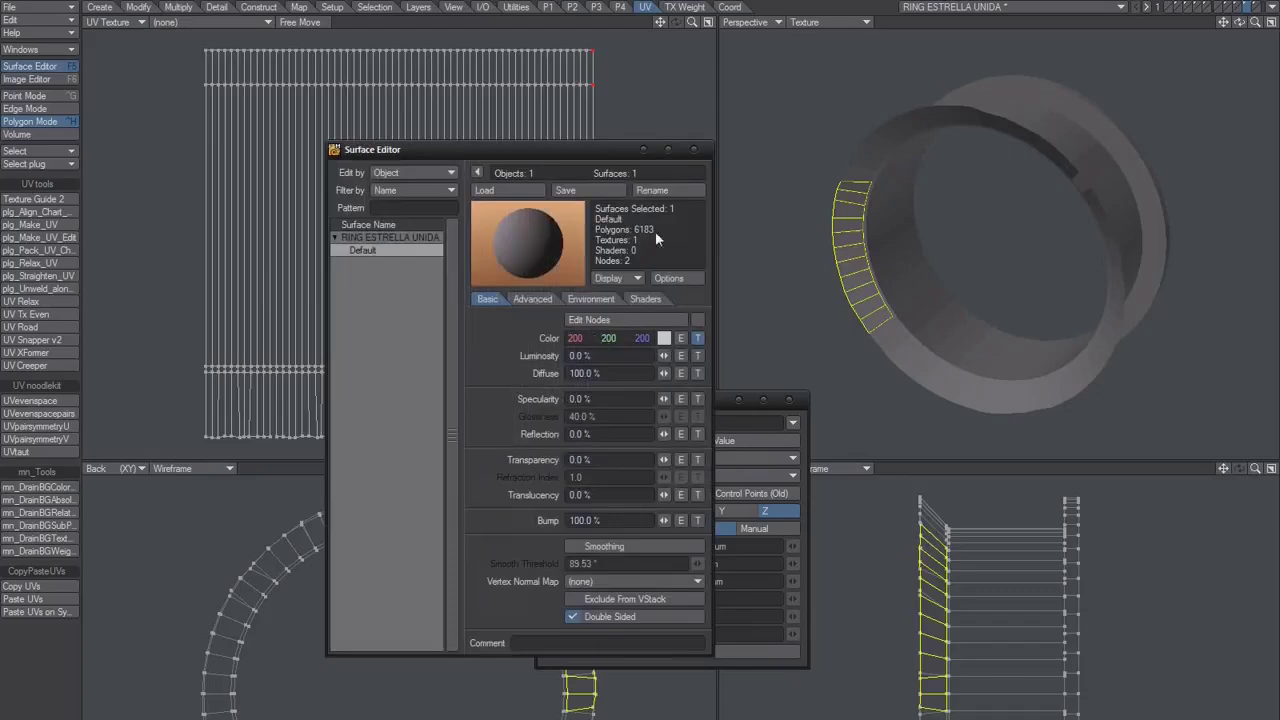
pyautogui.click(24, 698)
pyautogui.moveTo(662, 404)
pyautogui.mouseDown()
pyautogui.moveTo(688, 416)
pyautogui.moveTo(660, 392)
pyautogui.mouseUp()
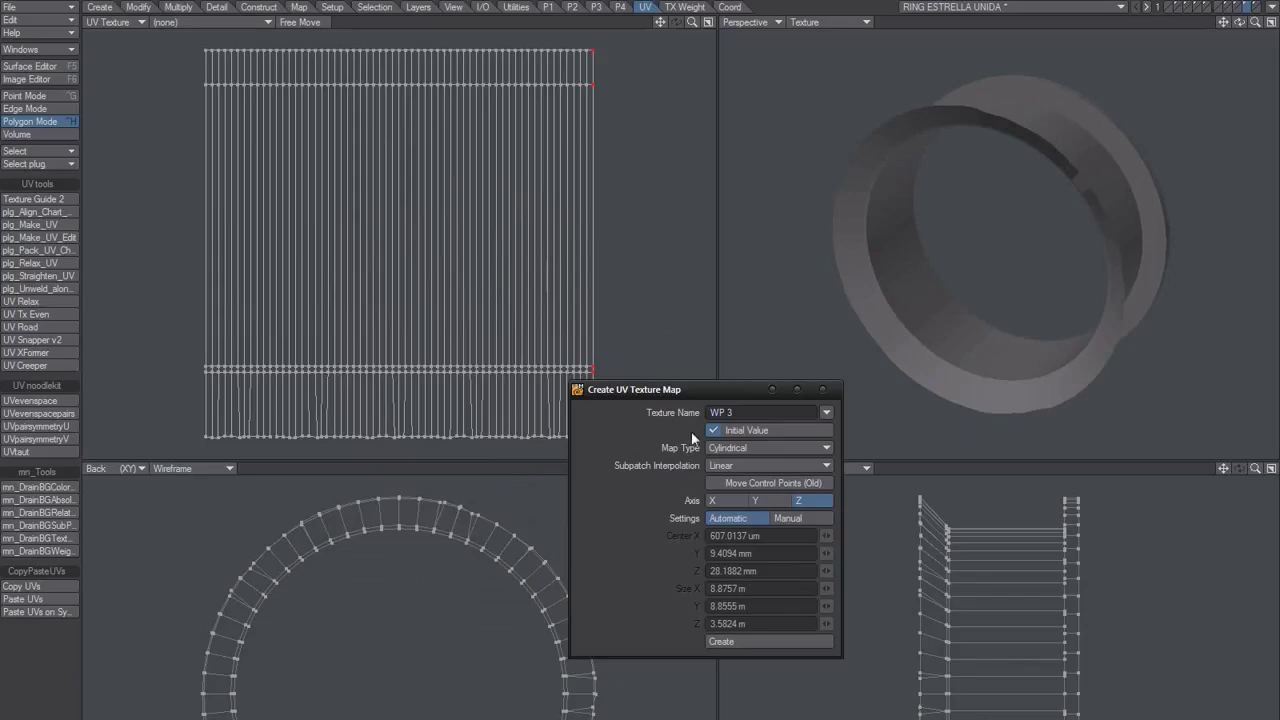
pyautogui.click(623, 413)
pyautogui.write('1')
pyautogui.click(825, 389)
pyautogui.press('q')
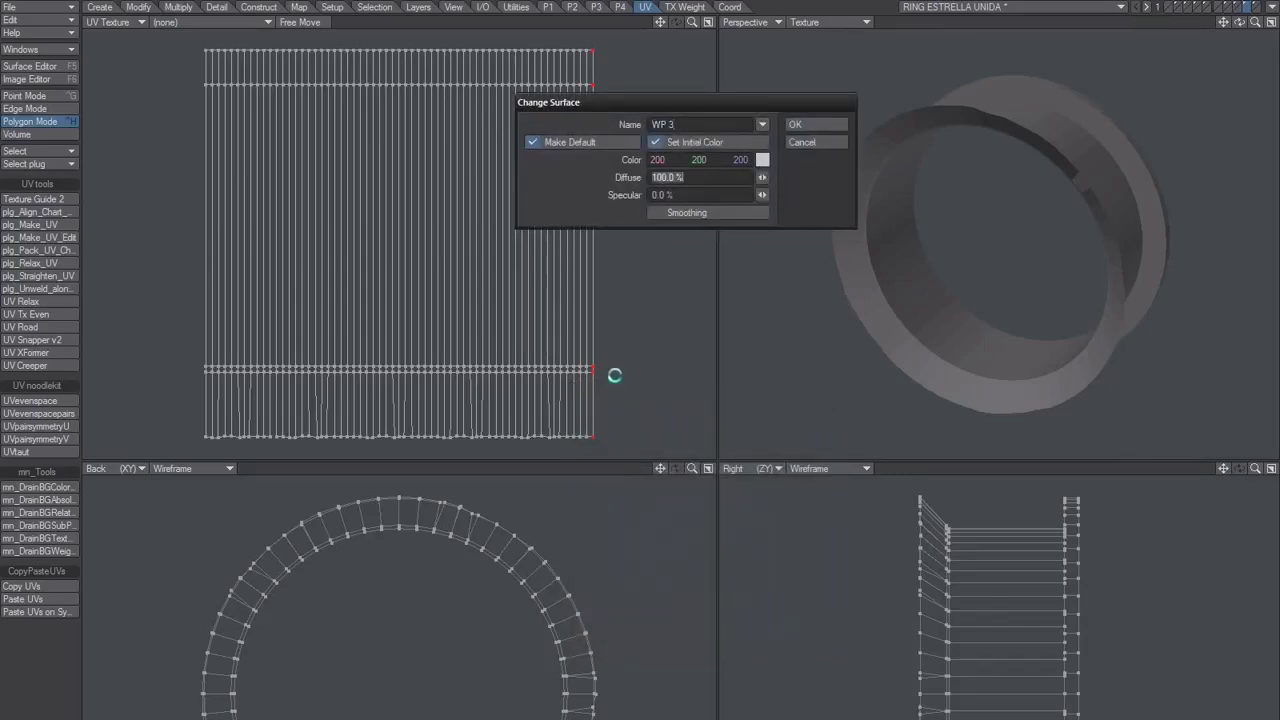
pyautogui.click(581, 142)
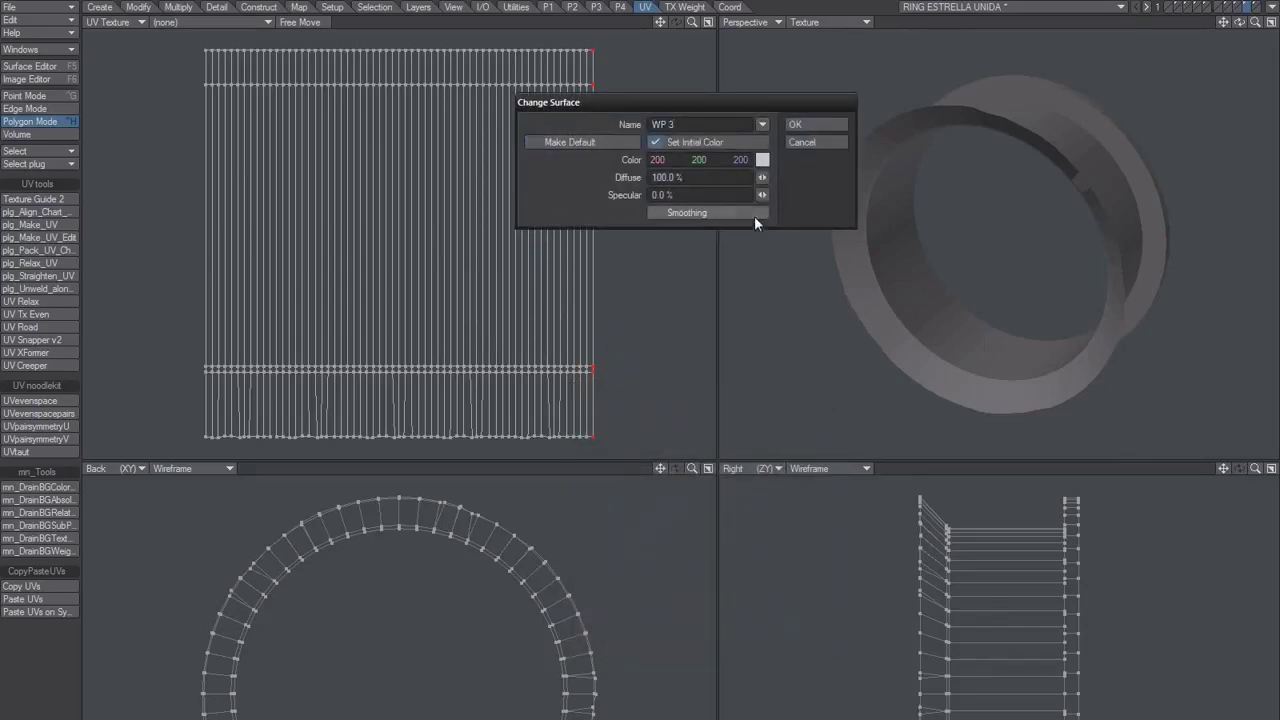
pyautogui.click(798, 127)
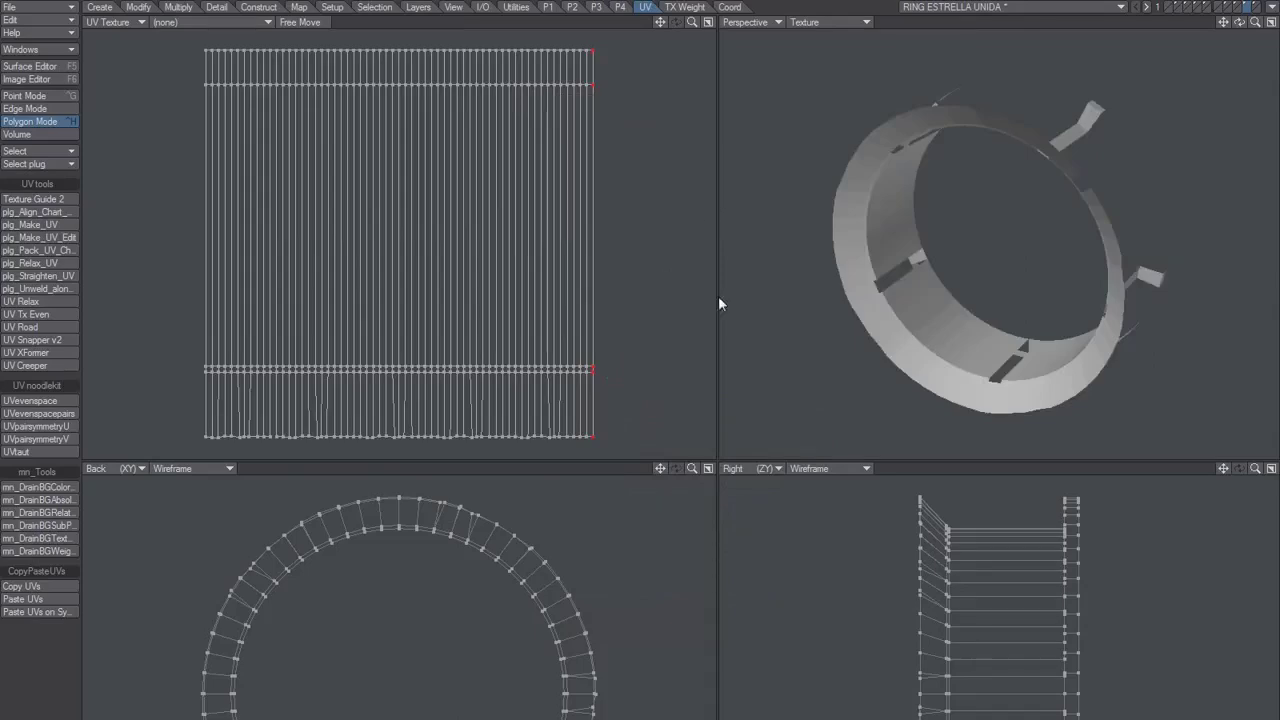
# - Switch Double Sided on and off for surface WP 3 to inspect the barrel's flipped polygons
pyautogui.keyDown('alt'); pyautogui.moveTo(1010, 278); pyautogui.dragTo(997, 242); pyautogui.keyUp('alt')
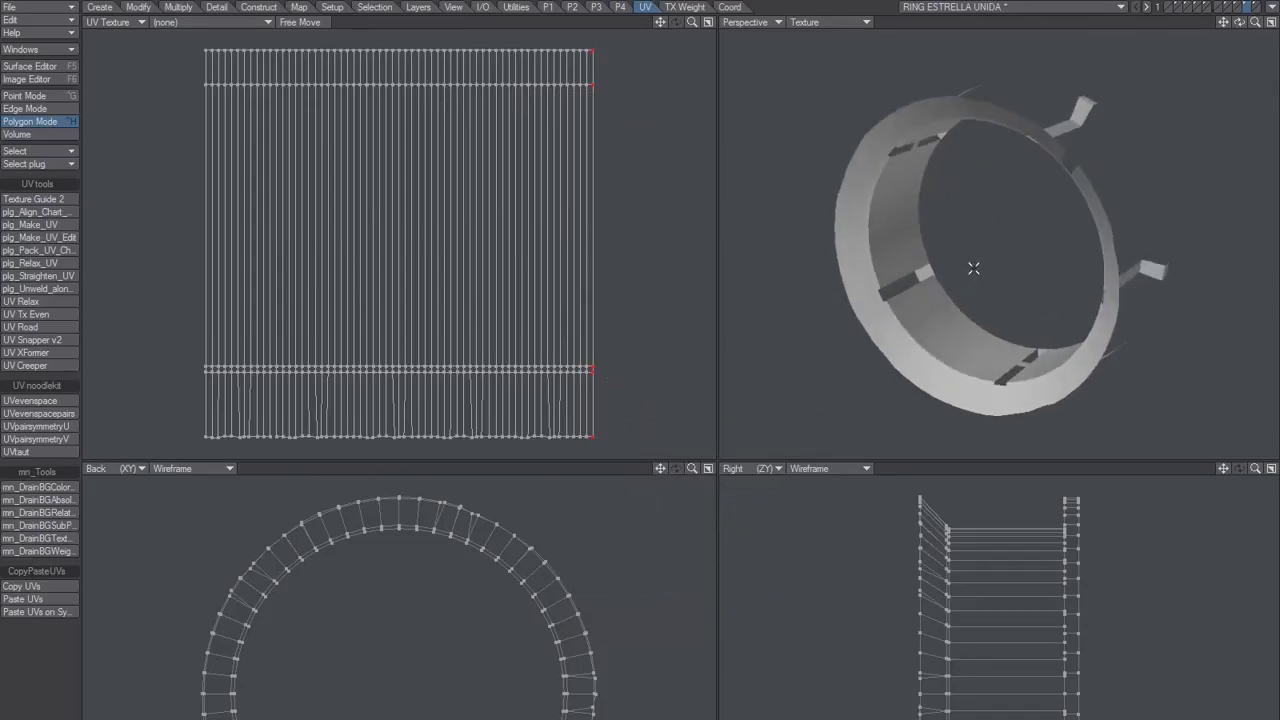
pyautogui.press('F5')
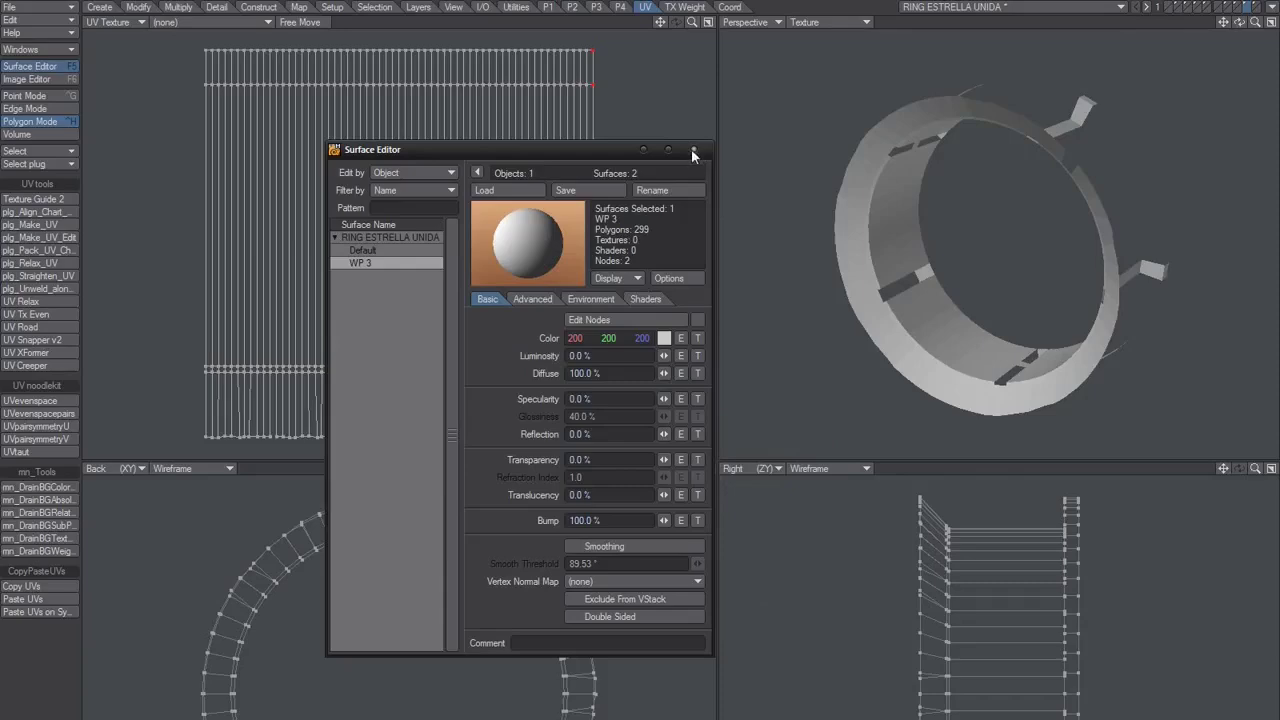
pyautogui.click(599, 617)
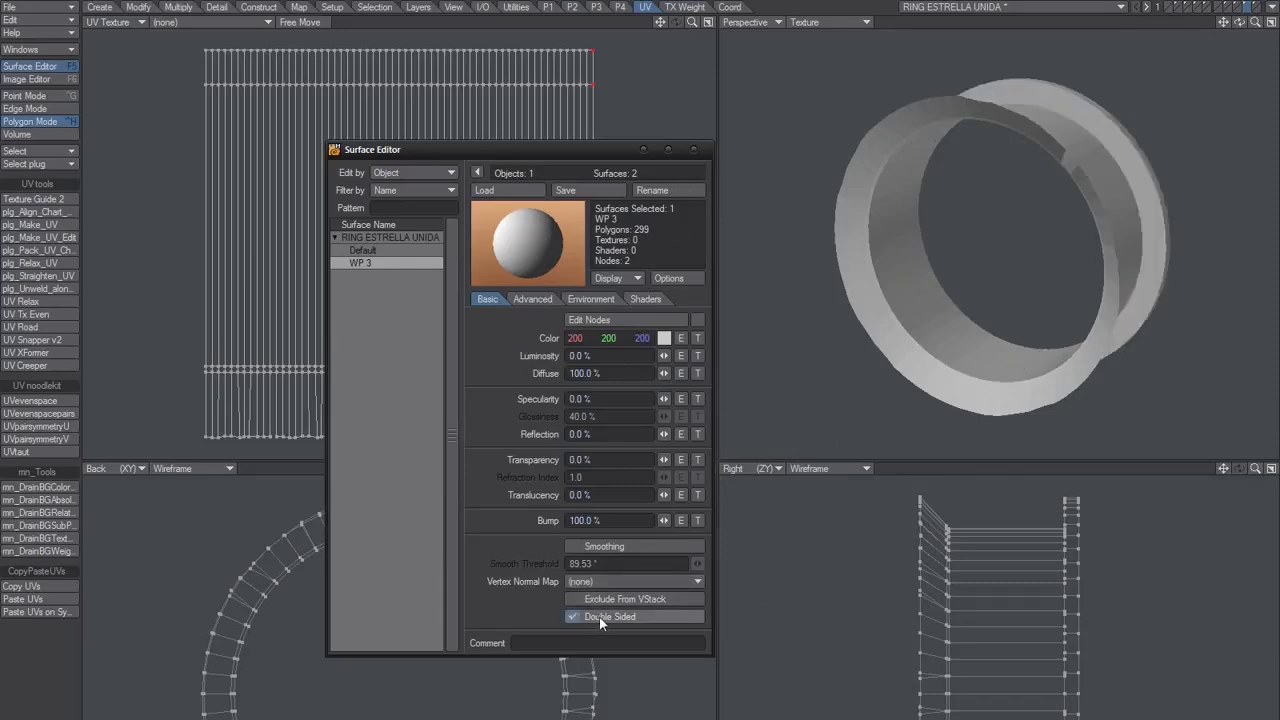
pyautogui.click(599, 617)
pyautogui.click(599, 617)
pyautogui.click(599, 617)
pyautogui.click(694, 149)
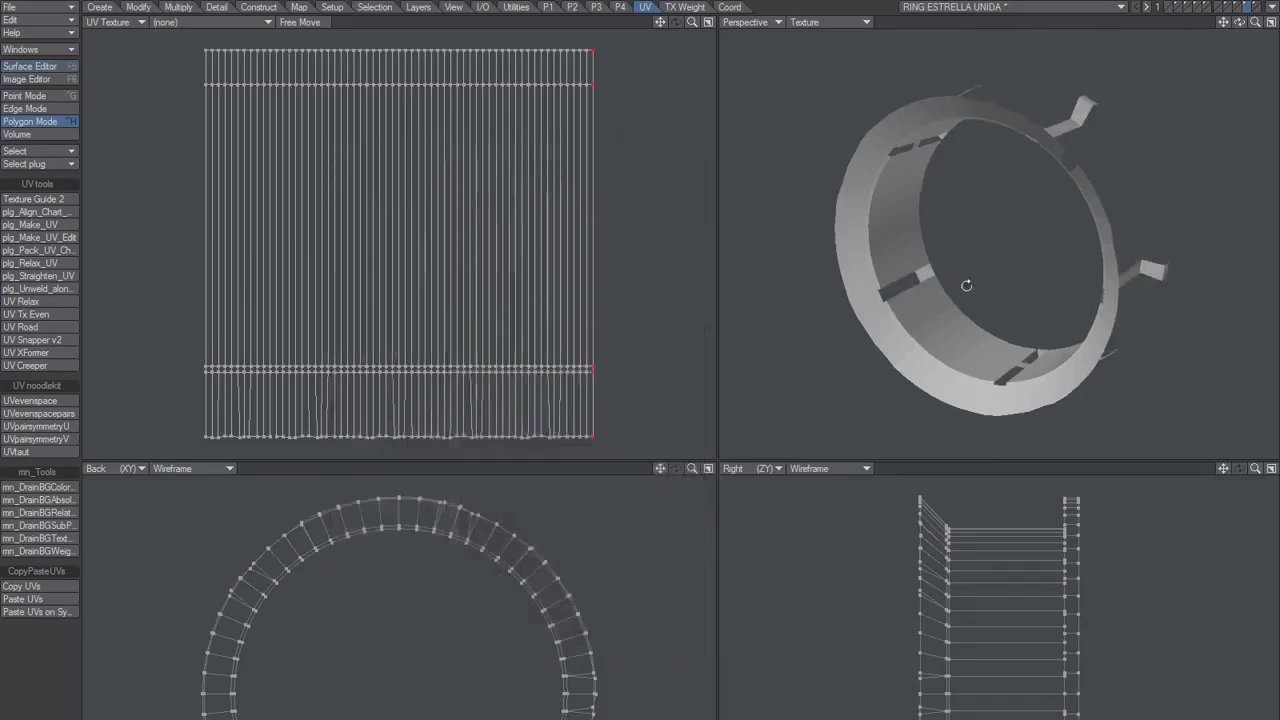
pyautogui.keyDown('alt'); pyautogui.moveTo(966, 283); pyautogui.dragTo(820, 258); pyautogui.keyUp('alt')
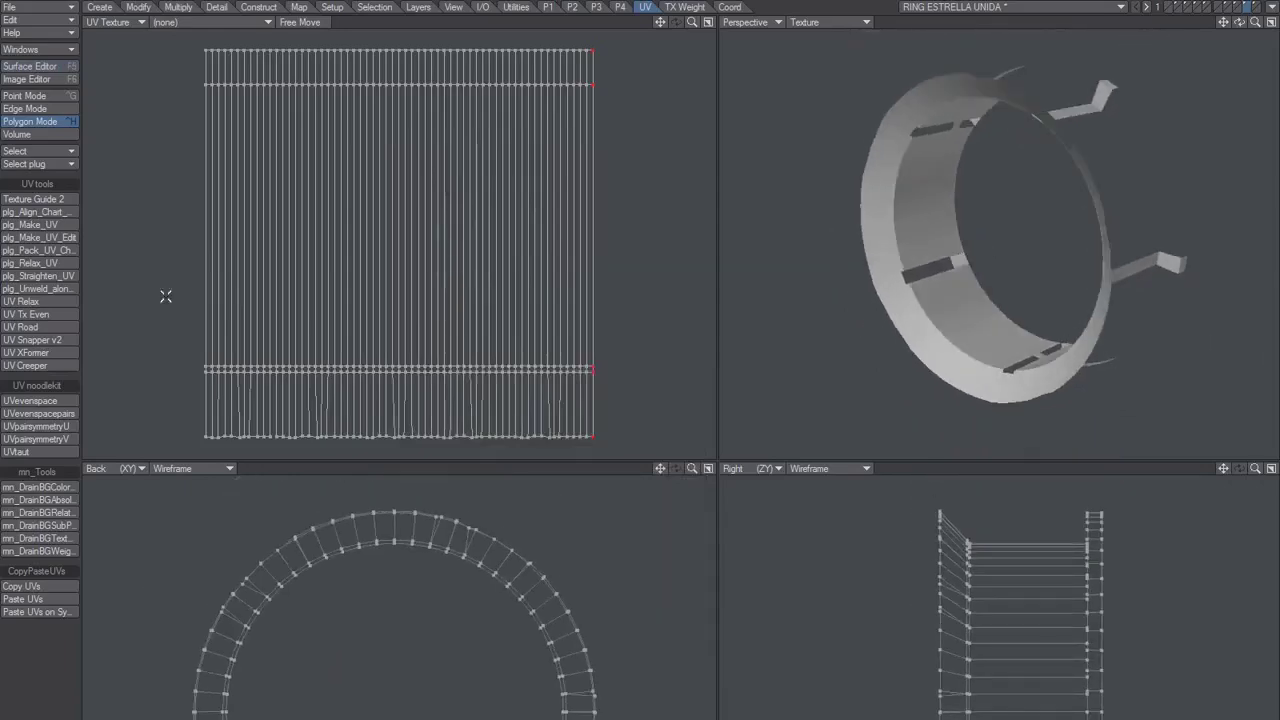
# - Apply Align to the barrel's polygons so their normals face a consistent direction
pyautogui.click(333, 7)
pyautogui.click(260, 7)
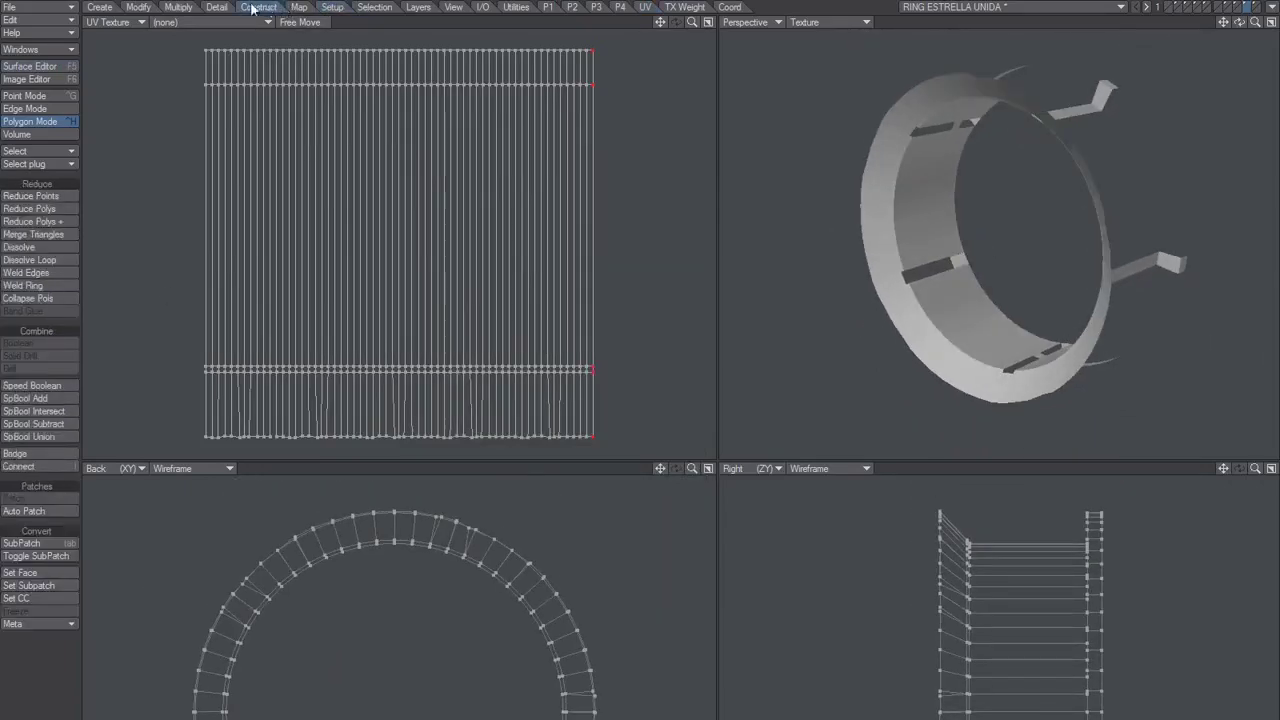
pyautogui.click(217, 7)
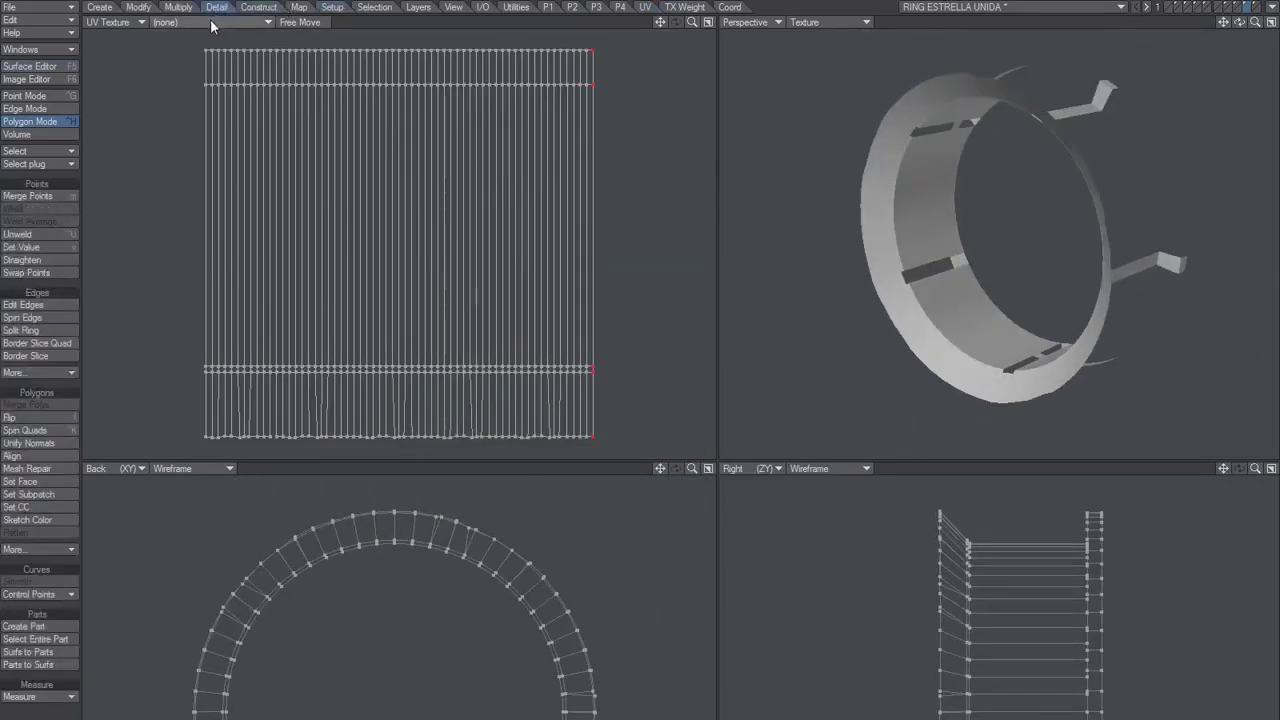
pyautogui.click(60, 456)
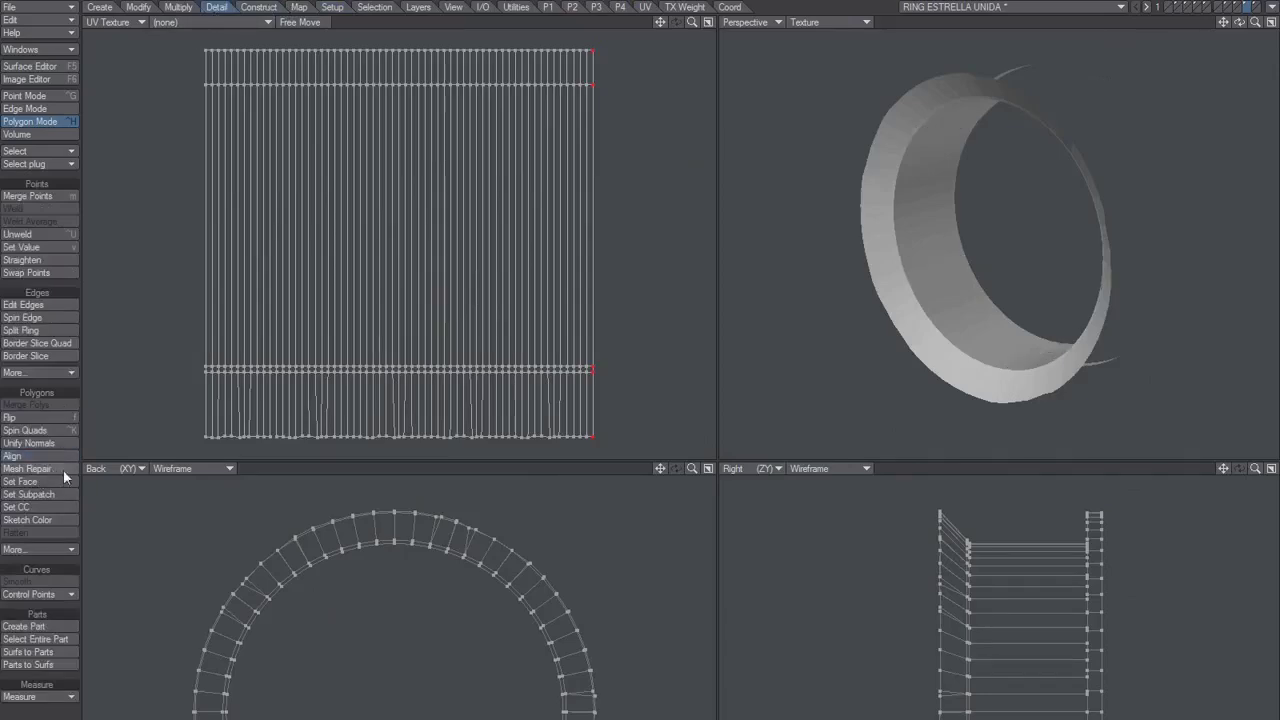
pyautogui.keyDown('alt'); pyautogui.moveTo(1001, 244); pyautogui.dragTo(978, 226); pyautogui.keyUp('alt')
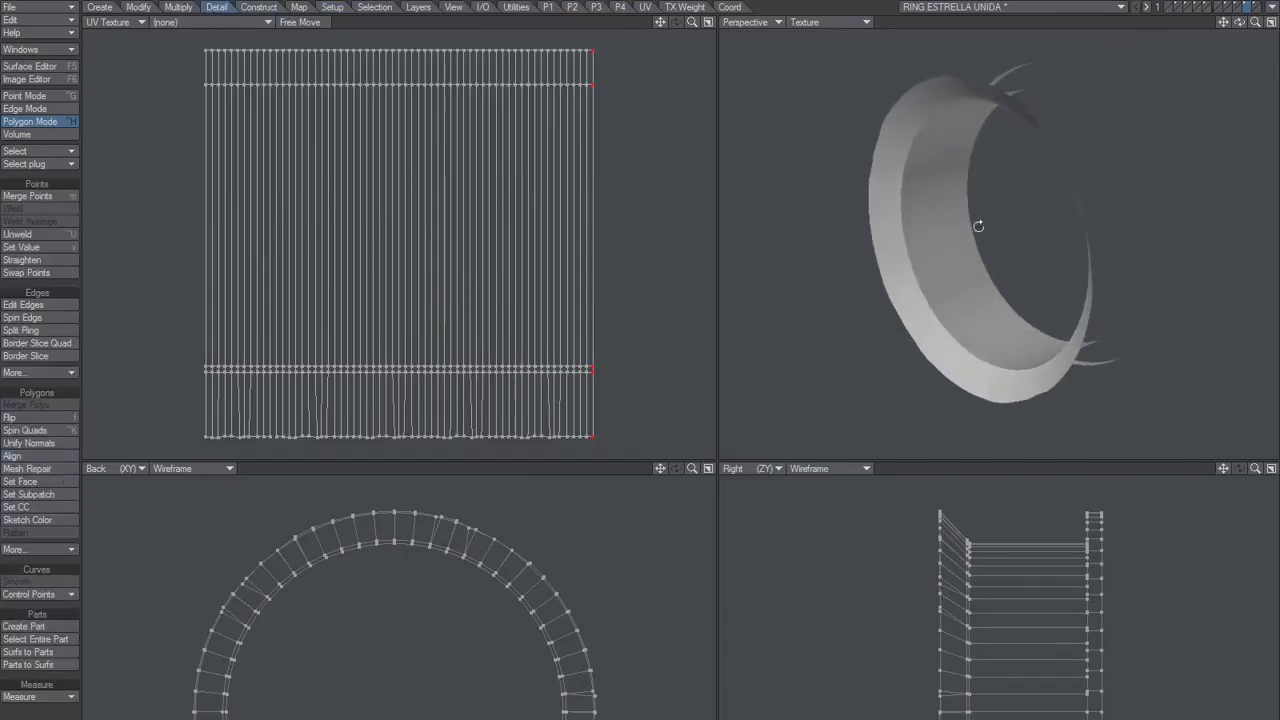
pyautogui.press('F5')
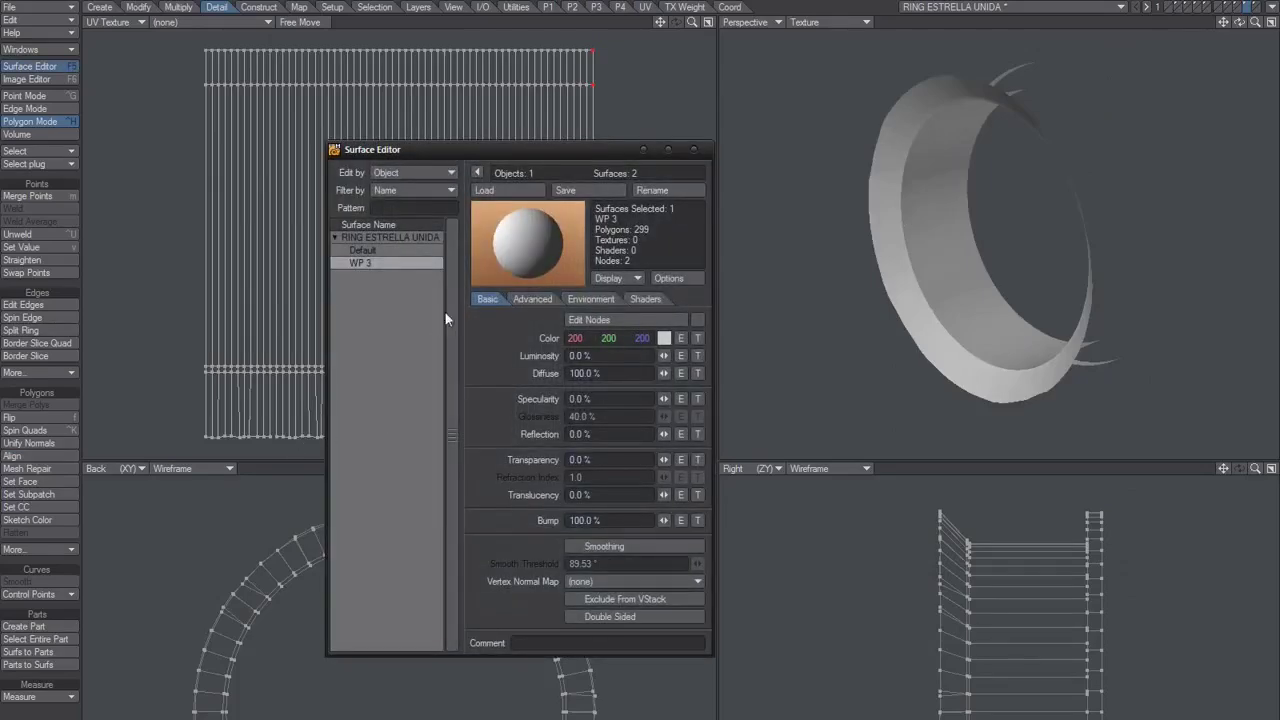
pyautogui.click(695, 150)
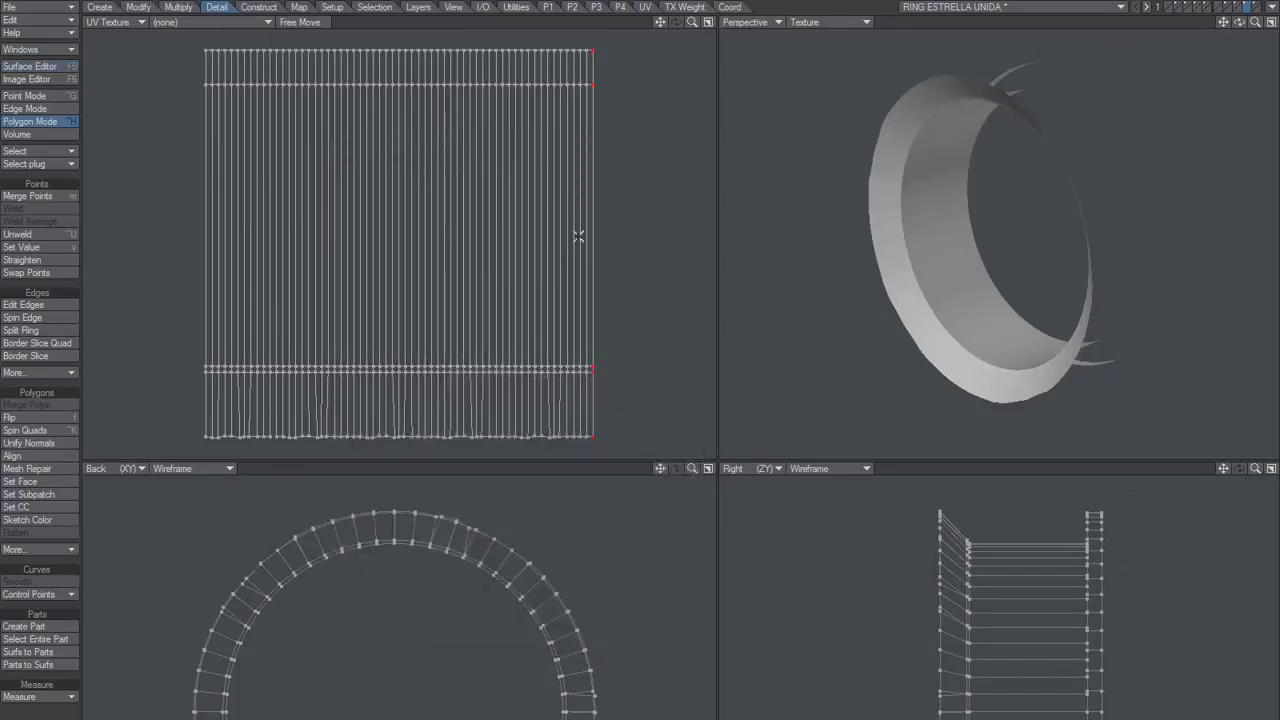
# - Rename the Default surface to WP 1
pyautogui.press('F5')
pyautogui.click(363, 250)
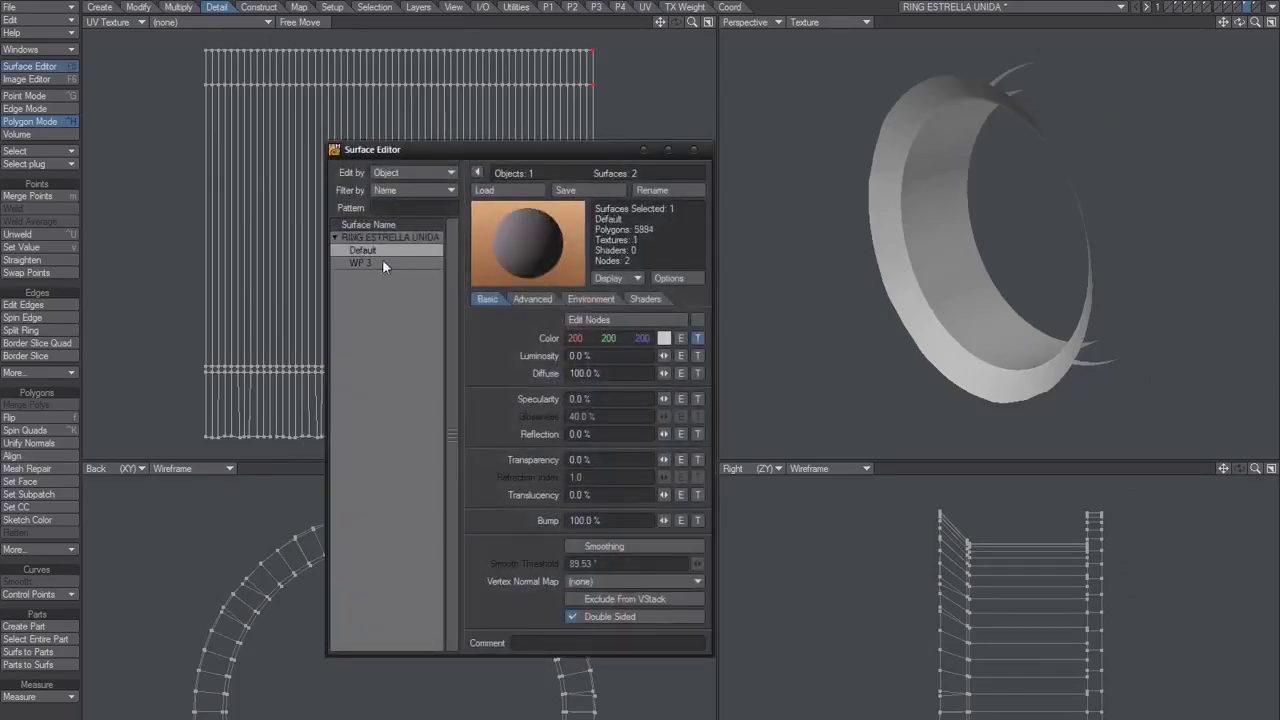
pyautogui.click(655, 190)
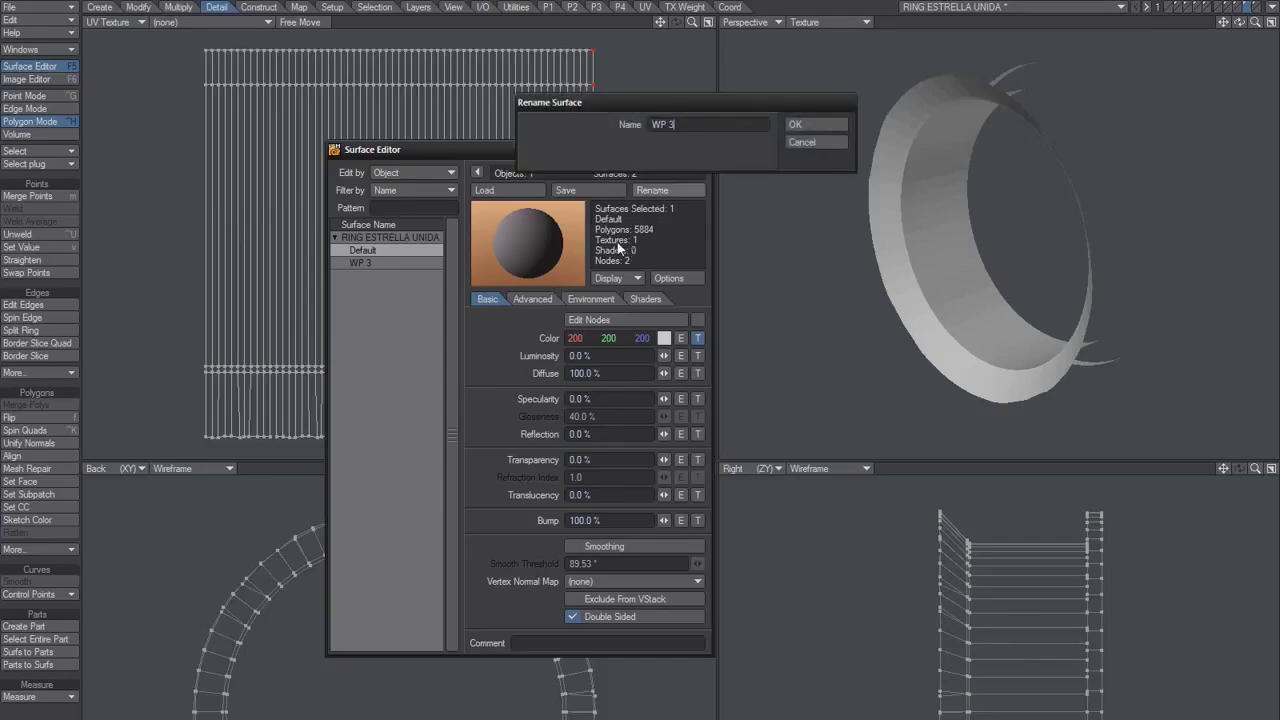
pyautogui.press('Return')
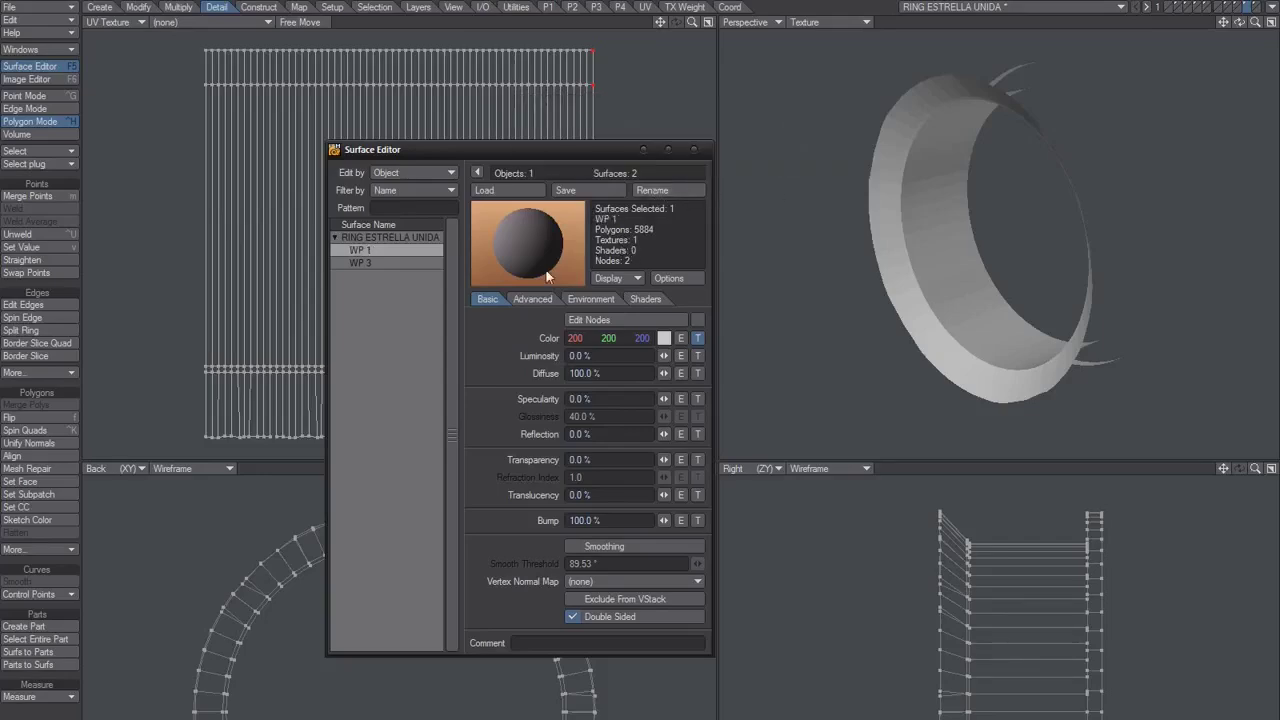
# - Give surface WP 3 a color image texture with UV projection, UV map WP 3 and the image custom_uv_gray.png
pyautogui.click(379, 264)
pyautogui.click(698, 338)
pyautogui.click(760, 350)
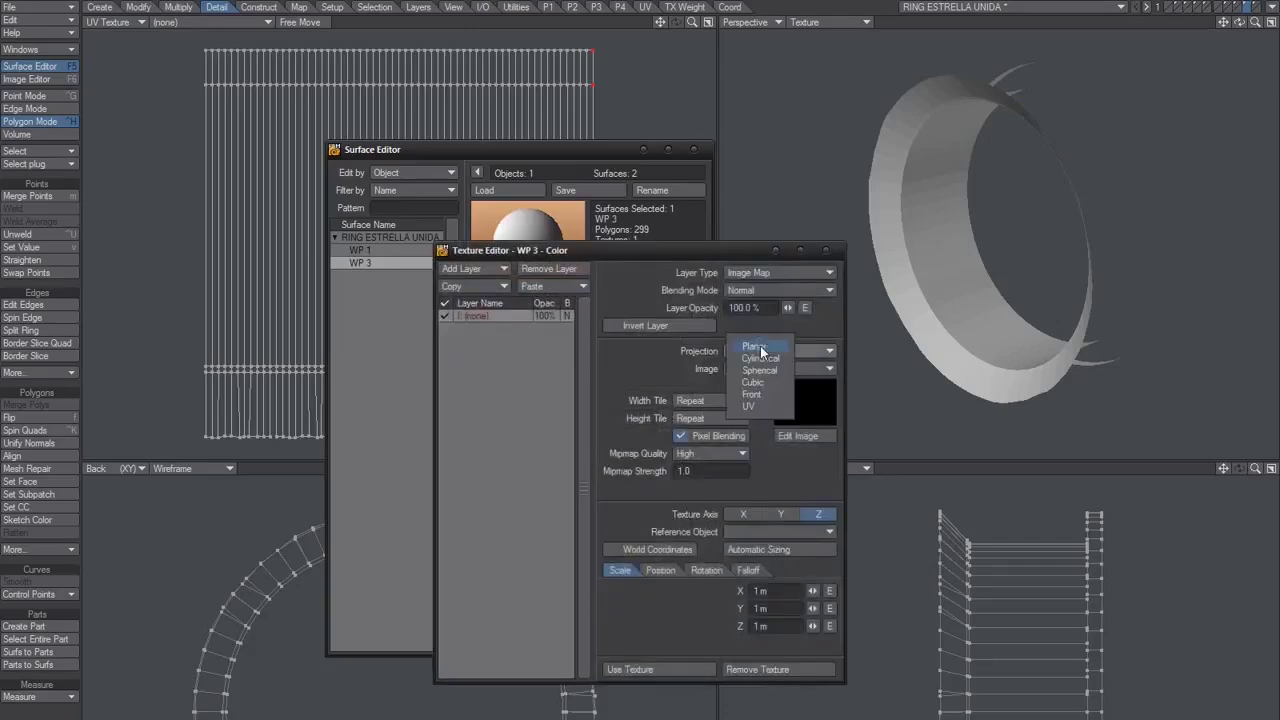
pyautogui.click(752, 405)
pyautogui.click(766, 368)
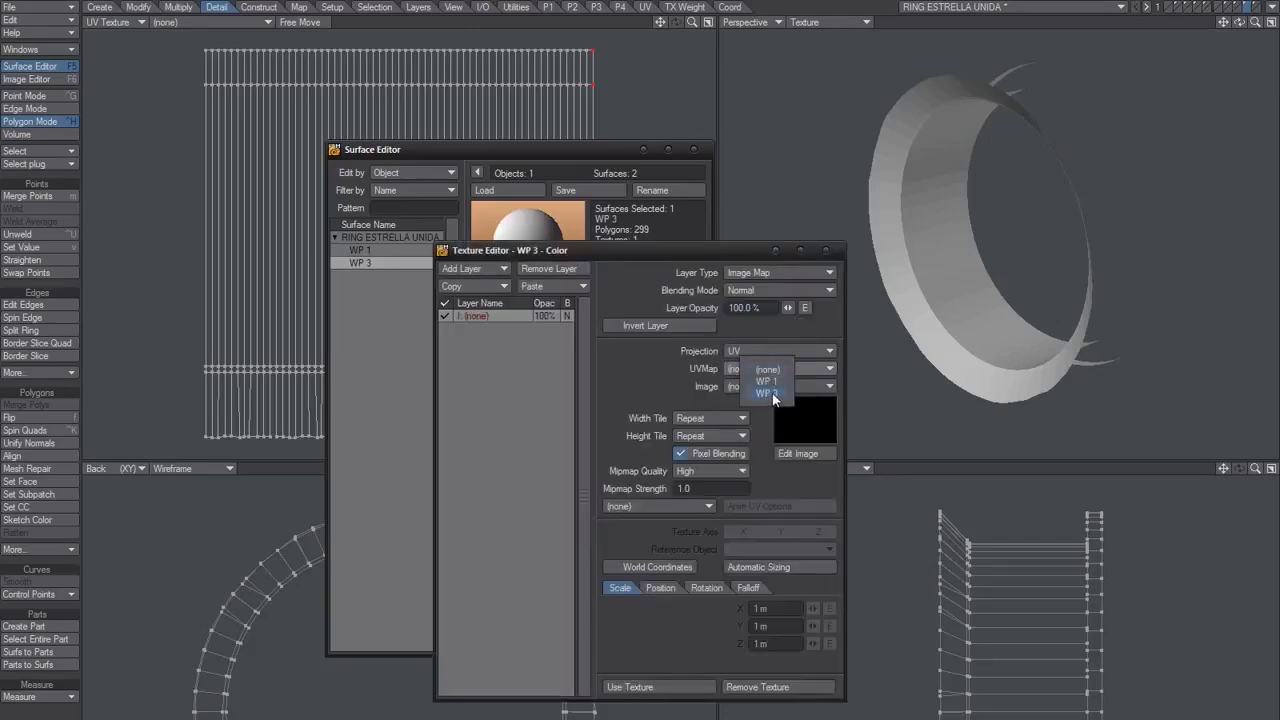
pyautogui.click(772, 393)
pyautogui.click(760, 386)
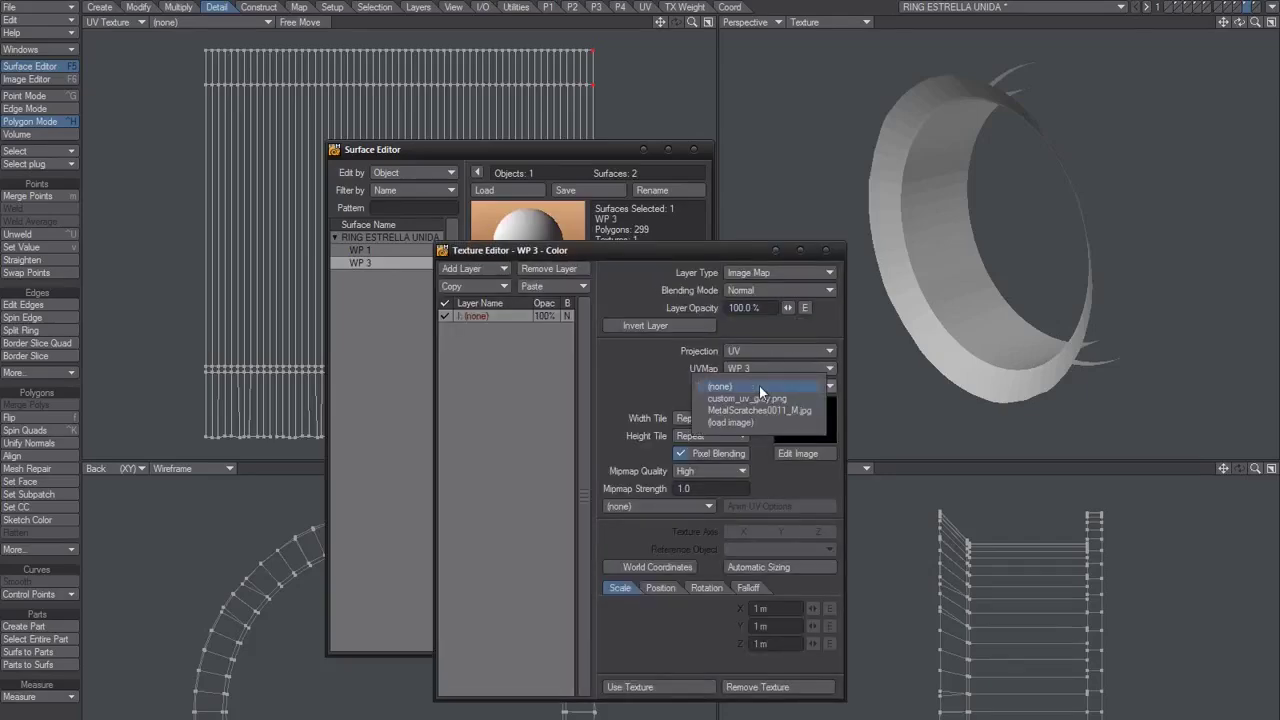
pyautogui.click(731, 398)
pyautogui.click(660, 687)
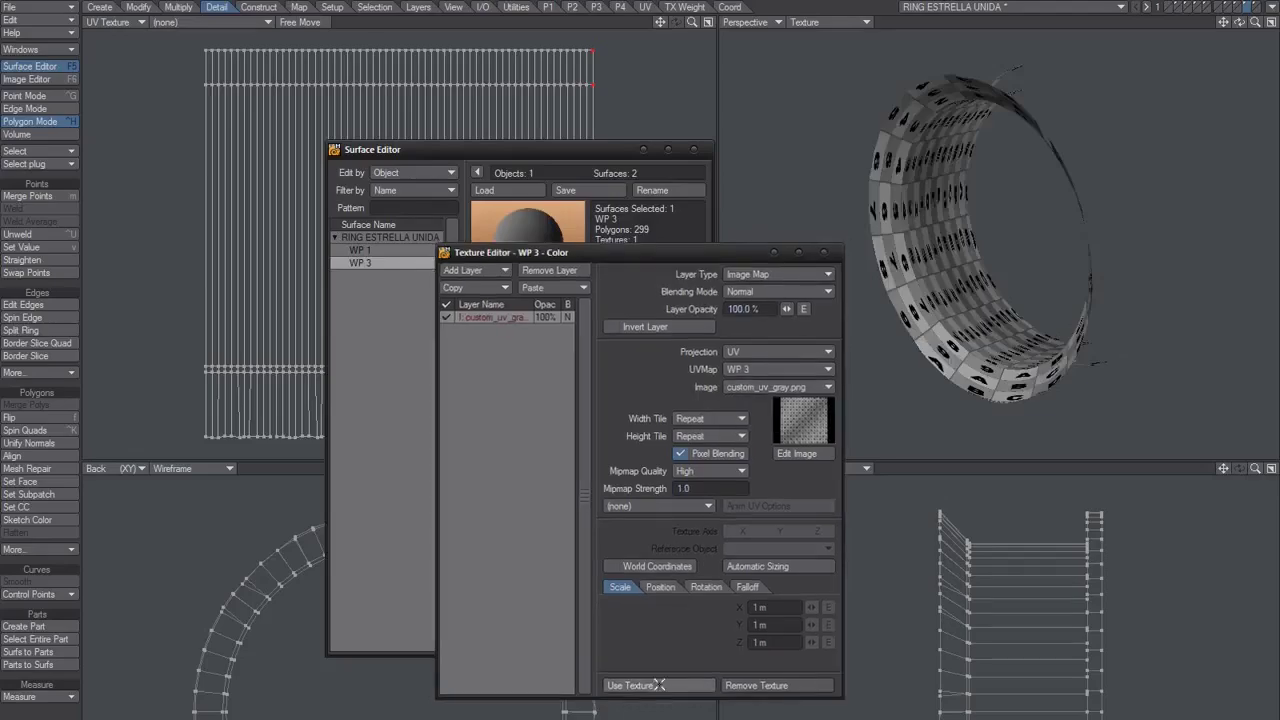
pyautogui.click(694, 150)
# - Make surface WP 3 double sided and fit the barrel in the views
pyautogui.press('a')
pyautogui.keyDown('alt'); pyautogui.moveTo(997, 262); pyautogui.dragTo(946, 257); pyautogui.keyUp('alt')
pyautogui.press('F5')
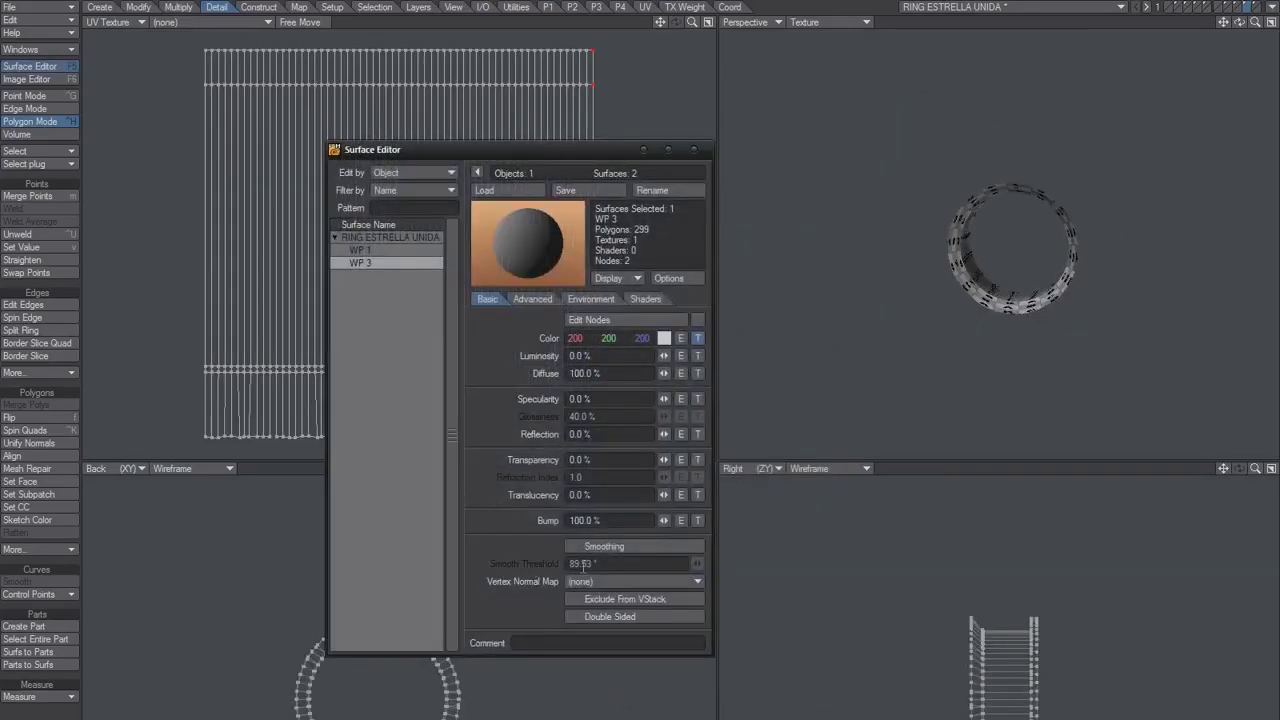
pyautogui.click(594, 614)
pyautogui.click(695, 150)
# - Select the full loop of long polygons around the barrel's middle and shrink its band vertically in the UV map
pyautogui.keyDown('ctrl'); pyautogui.keyDown('alt'); pyautogui.moveTo(1090, 255); pyautogui.dragTo(1150, 250); pyautogui.keyUp('alt'); pyautogui.keyUp('ctrl')
pyautogui.keyDown('alt'); pyautogui.moveTo(1150, 250); pyautogui.dragTo(990, 256); pyautogui.keyUp('alt')
pyautogui.keyDown('ctrl'); pyautogui.keyDown('alt'); pyautogui.moveTo(990, 256); pyautogui.dragTo(1060, 243); pyautogui.keyUp('alt'); pyautogui.keyUp('ctrl')
pyautogui.keyDown('alt'); pyautogui.keyDown('shift'); pyautogui.moveTo(1060, 243); pyautogui.dragTo(1028, 218); pyautogui.keyUp('shift'); pyautogui.keyUp('alt')
pyautogui.keyDown('alt'); pyautogui.moveTo(1028, 218); pyautogui.dragTo(911, 220); pyautogui.keyUp('alt')
pyautogui.click(977, 214)
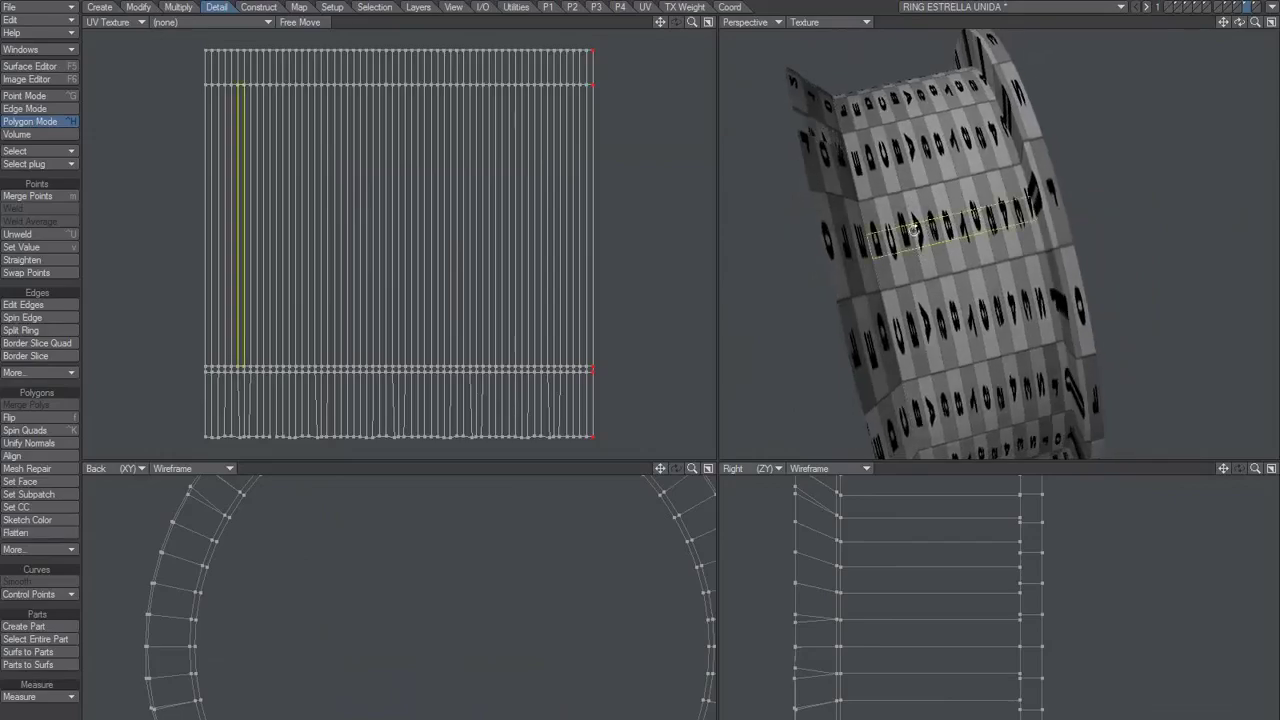
pyautogui.keyDown('alt'); pyautogui.moveTo(914, 231); pyautogui.dragTo(944, 257); pyautogui.keyUp('alt')
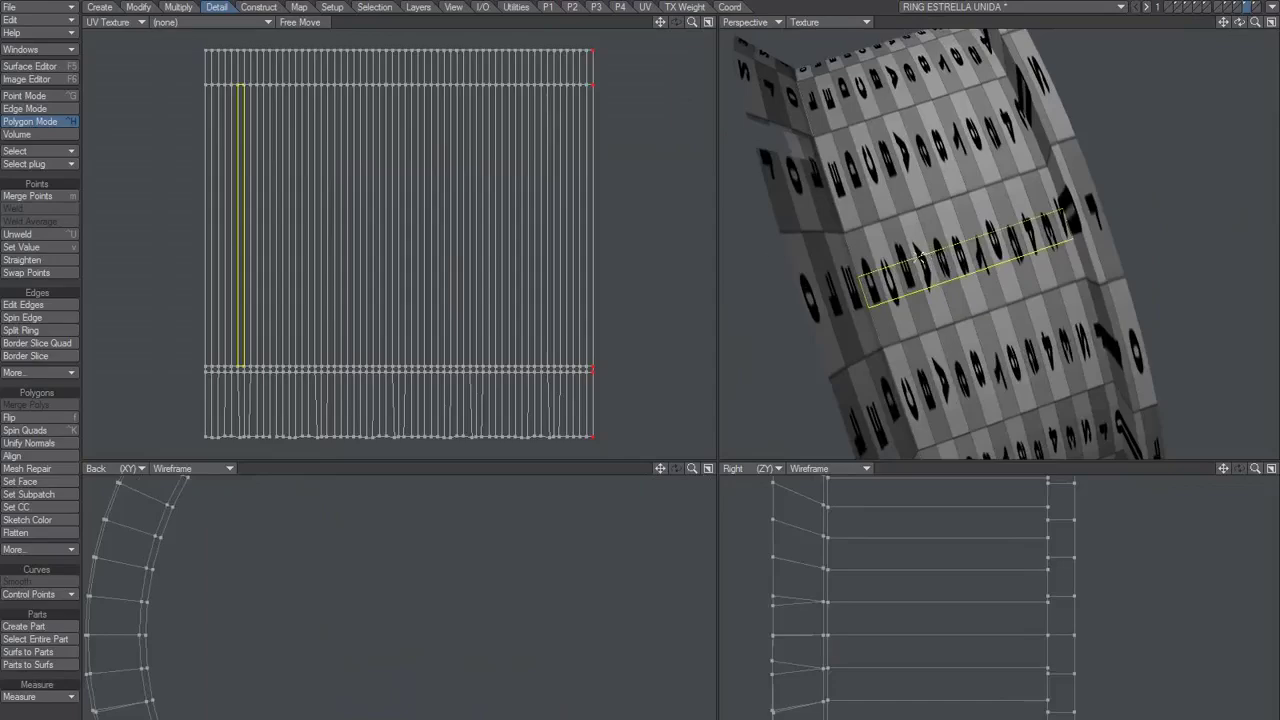
pyautogui.keyDown('shift'); pyautogui.click(889, 245); pyautogui.keyUp('shift')
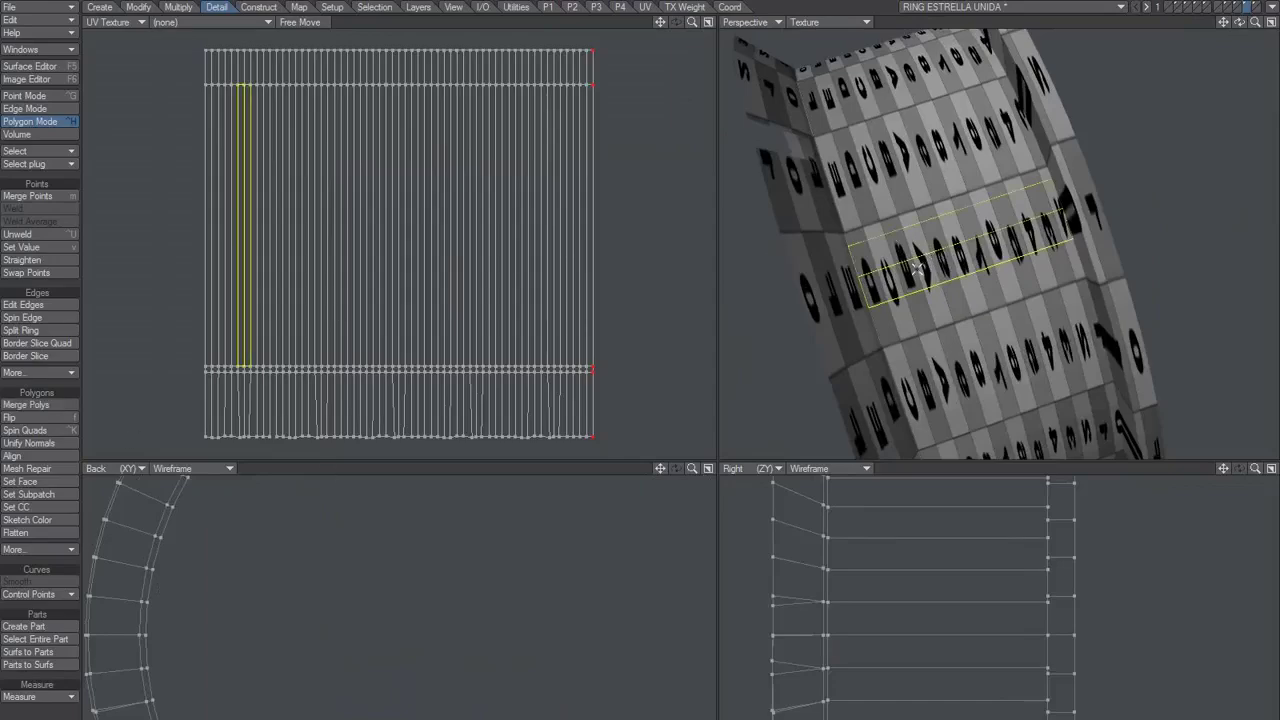
pyautogui.press('l')
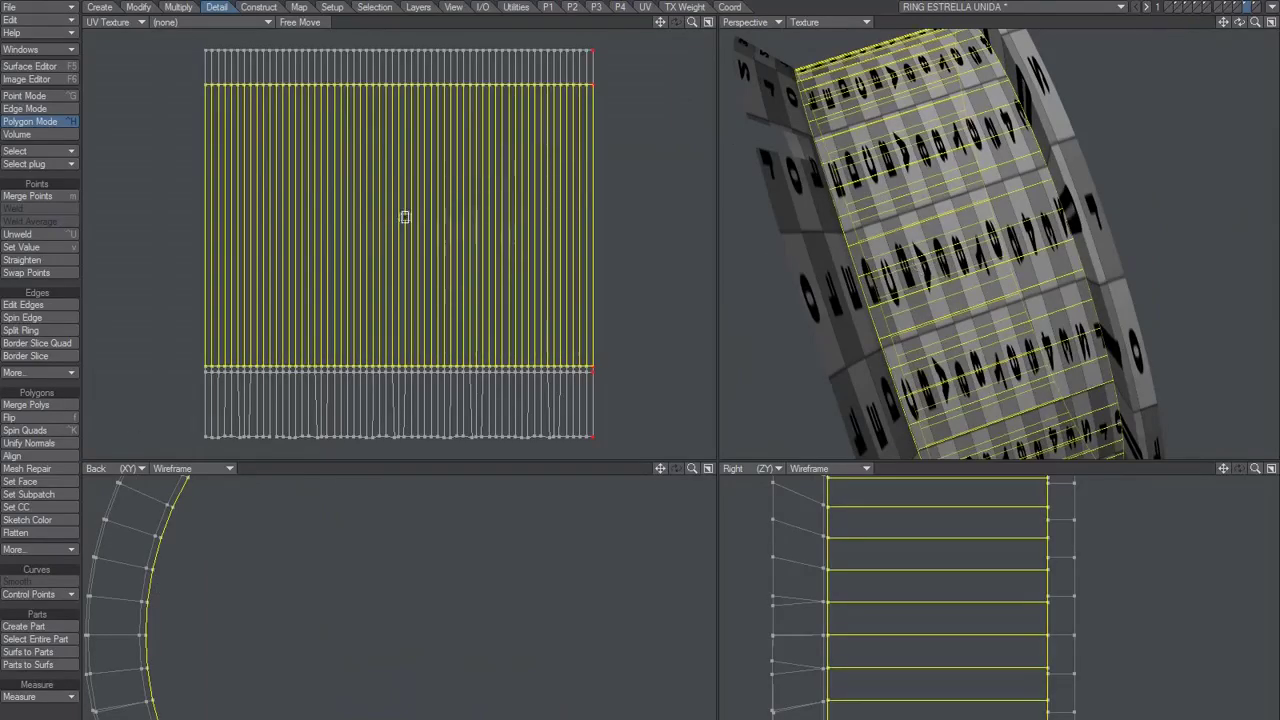
pyautogui.moveTo(400, 207); pyautogui.dragTo(400, 256)
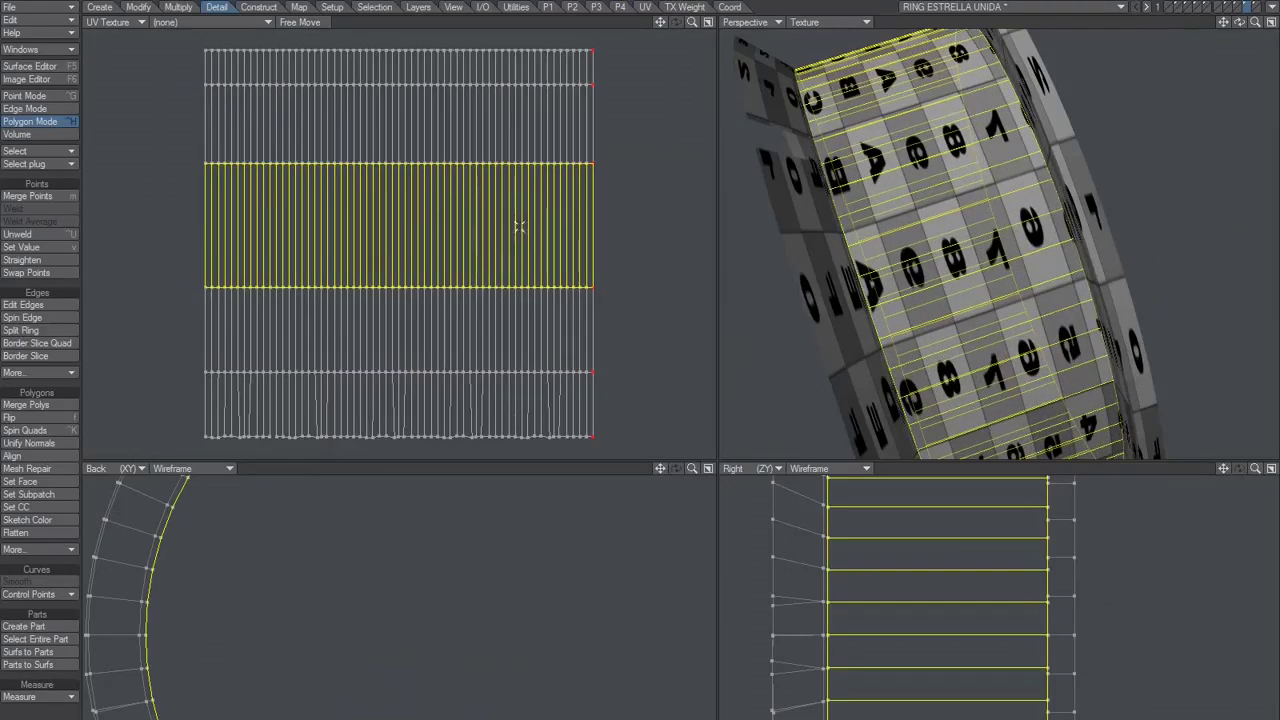
# - Select the narrow polygon ring between the barrel and its wide flange, and shrink its UV strip vertically to a thin band
pyautogui.keyDown('alt'); pyautogui.moveTo(950, 310); pyautogui.dragTo(967, 257); pyautogui.keyUp('alt')
pyautogui.hotkey('ctrl', 'g')
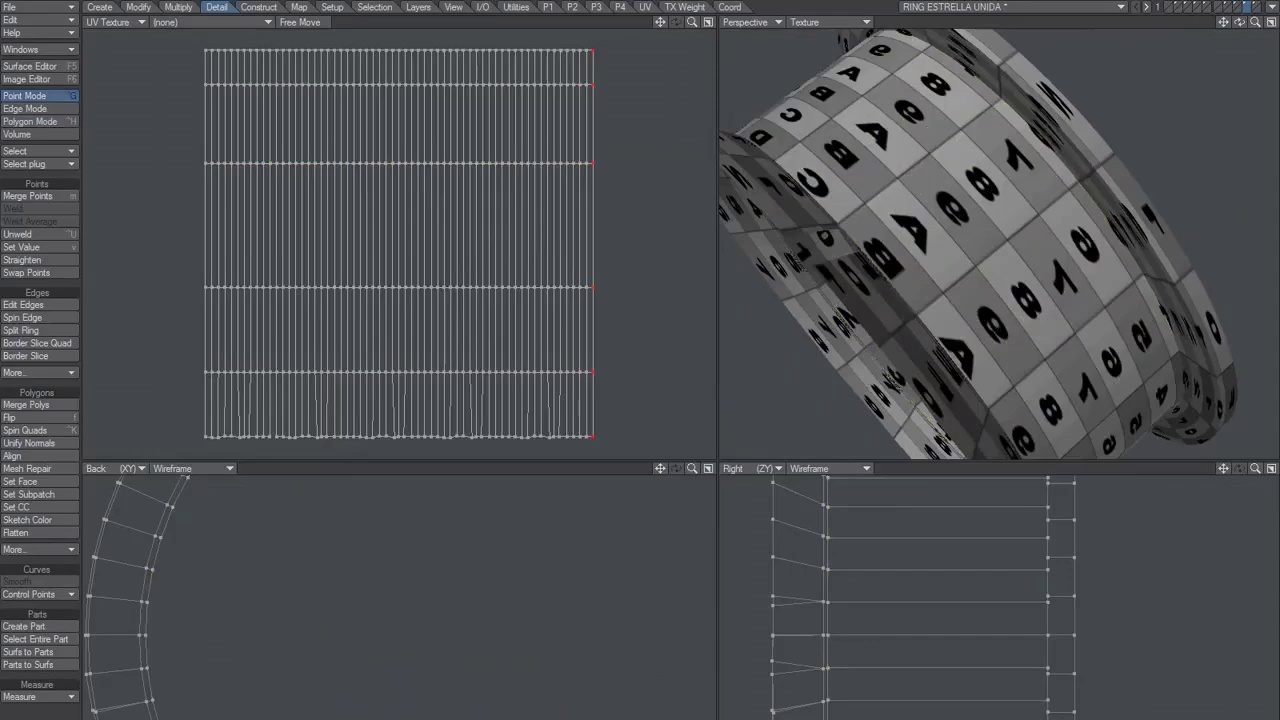
pyautogui.keyDown('alt'); pyautogui.moveTo(907, 220); pyautogui.dragTo(967, 328); pyautogui.keyUp('alt')
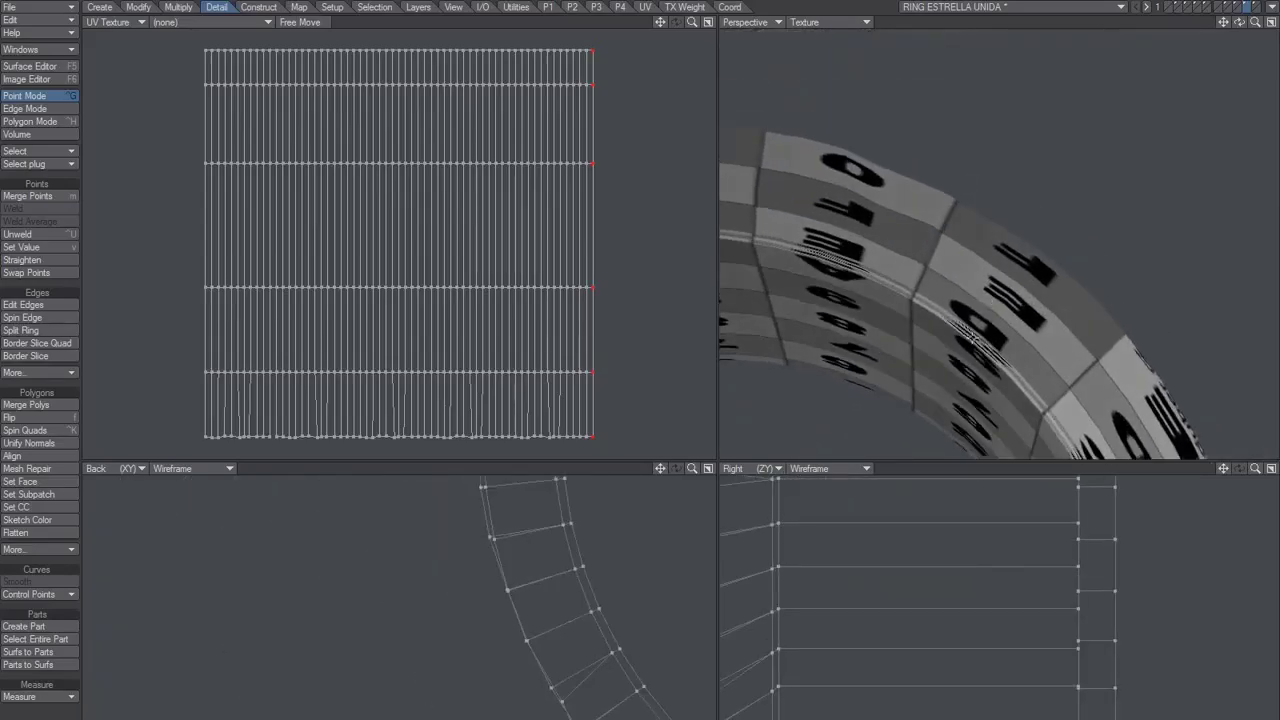
pyautogui.press('space')
pyautogui.press('space')
pyautogui.click(932, 22)
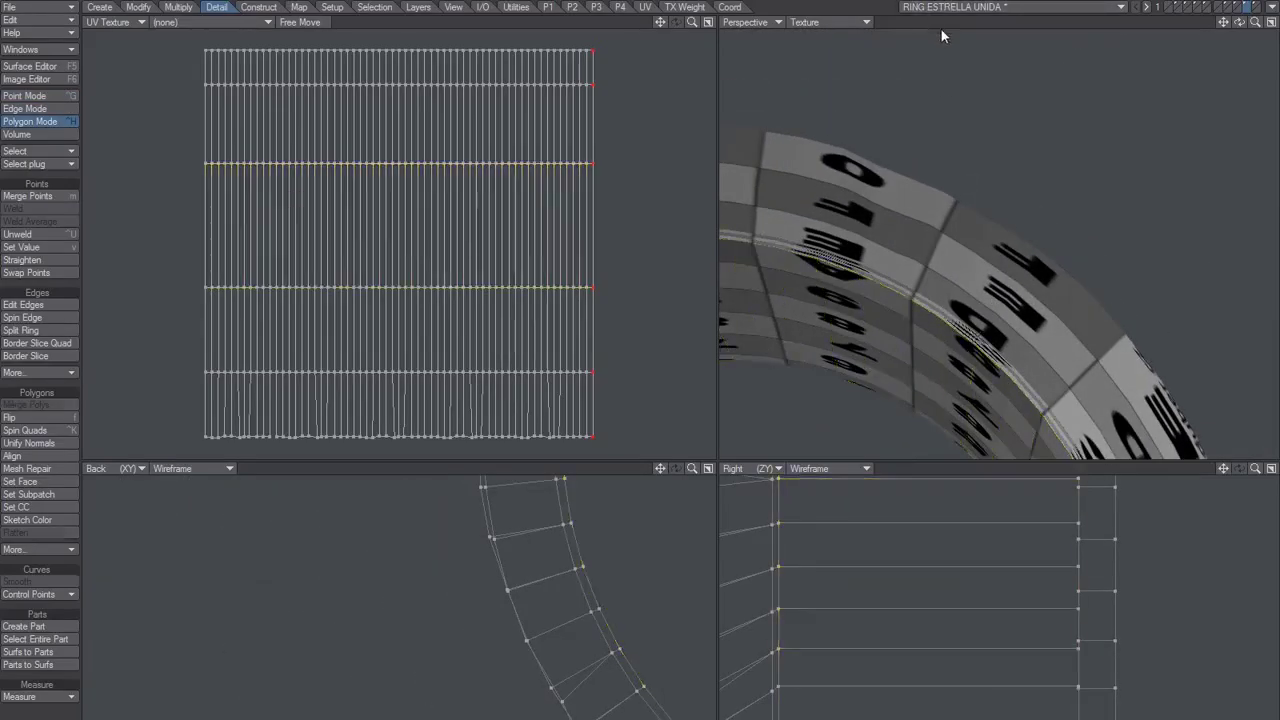
pyautogui.click(973, 338)
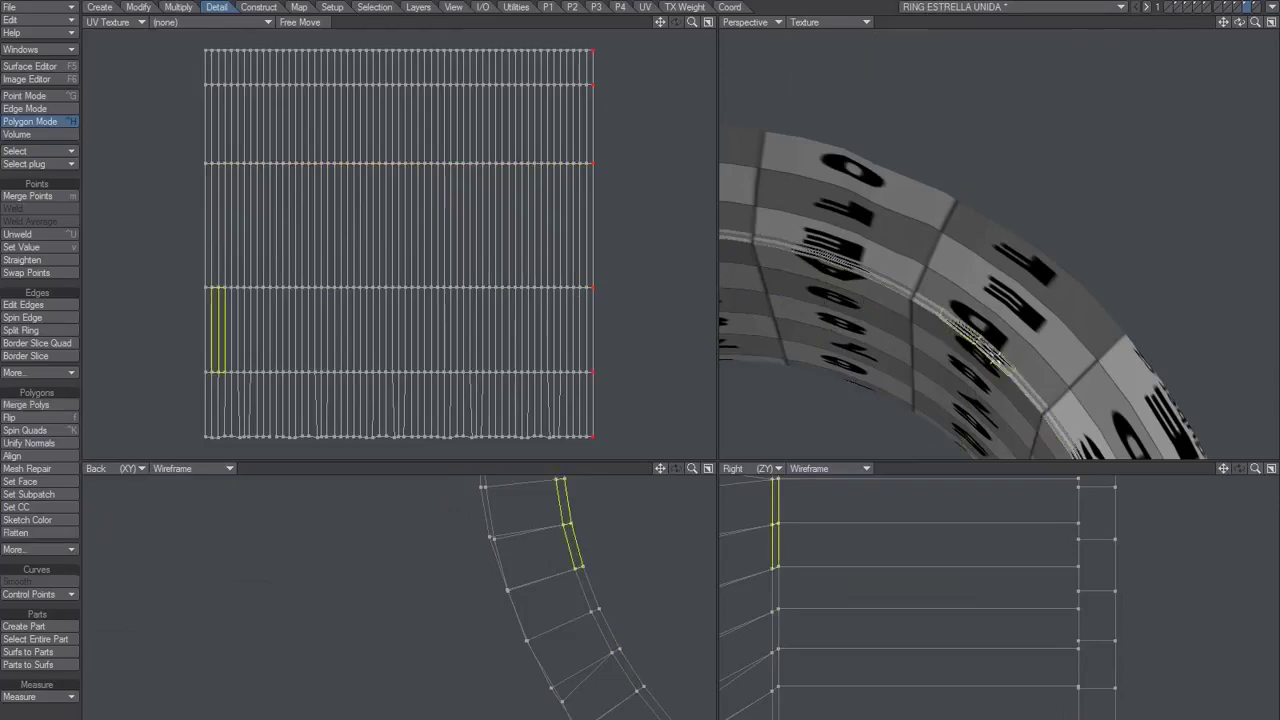
pyautogui.keyDown('shift'); pyautogui.click(1008, 372); pyautogui.keyUp('shift')
pyautogui.press('l')
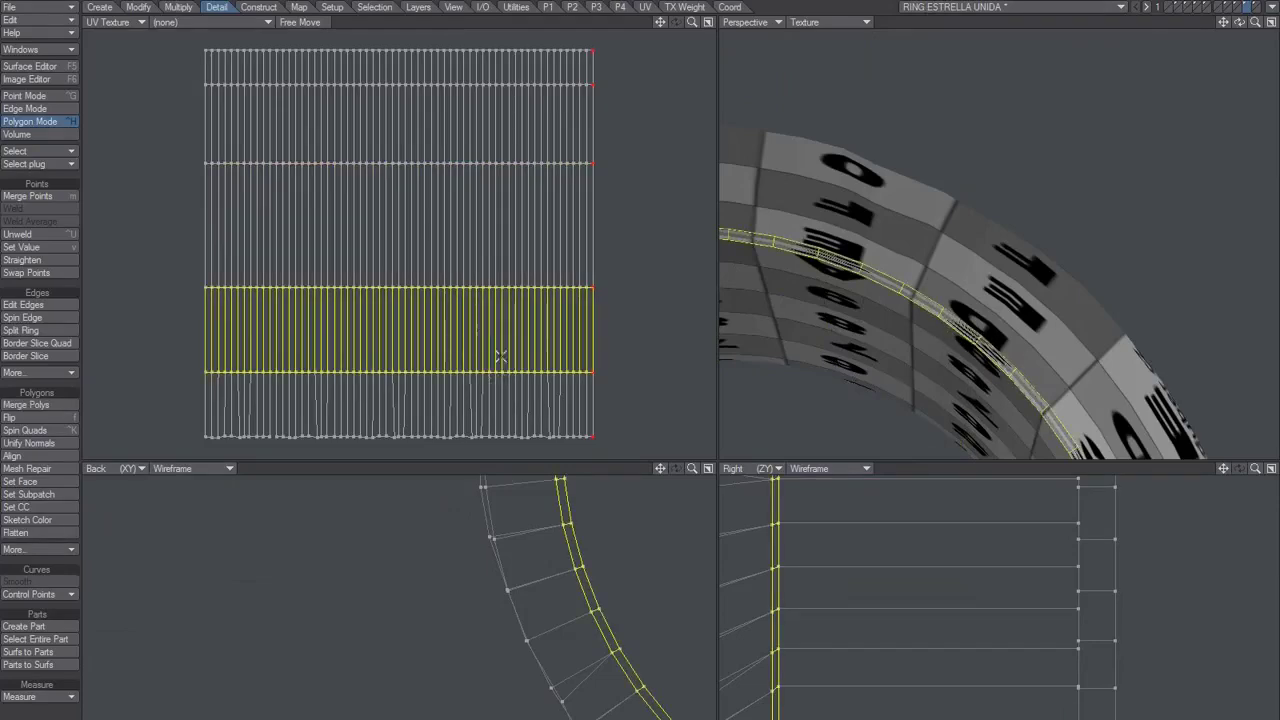
pyautogui.keyDown('ctrl'); pyautogui.moveTo(405, 340); pyautogui.dragTo(405, 455); pyautogui.keyUp('ctrl')
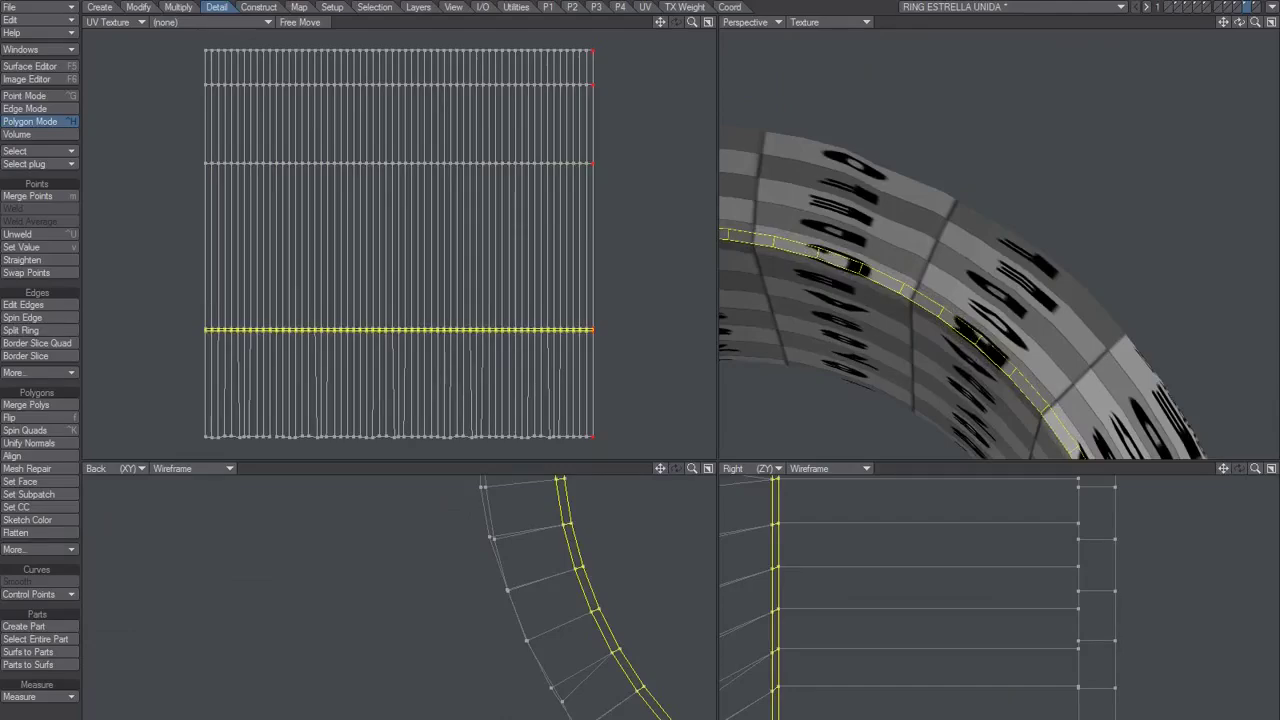
# - Shrink the UV strip of the selected narrow ring vertically to almost a single line and clear the selection
pyautogui.keyDown('ctrl'); pyautogui.keyDown('alt'); pyautogui.moveTo(916, 322); pyautogui.dragTo(829, 306); pyautogui.keyUp('alt'); pyautogui.keyUp('ctrl')
pyautogui.keyDown('ctrl'); pyautogui.moveTo(422, 329); pyautogui.dragTo(422, 348); pyautogui.keyUp('ctrl')
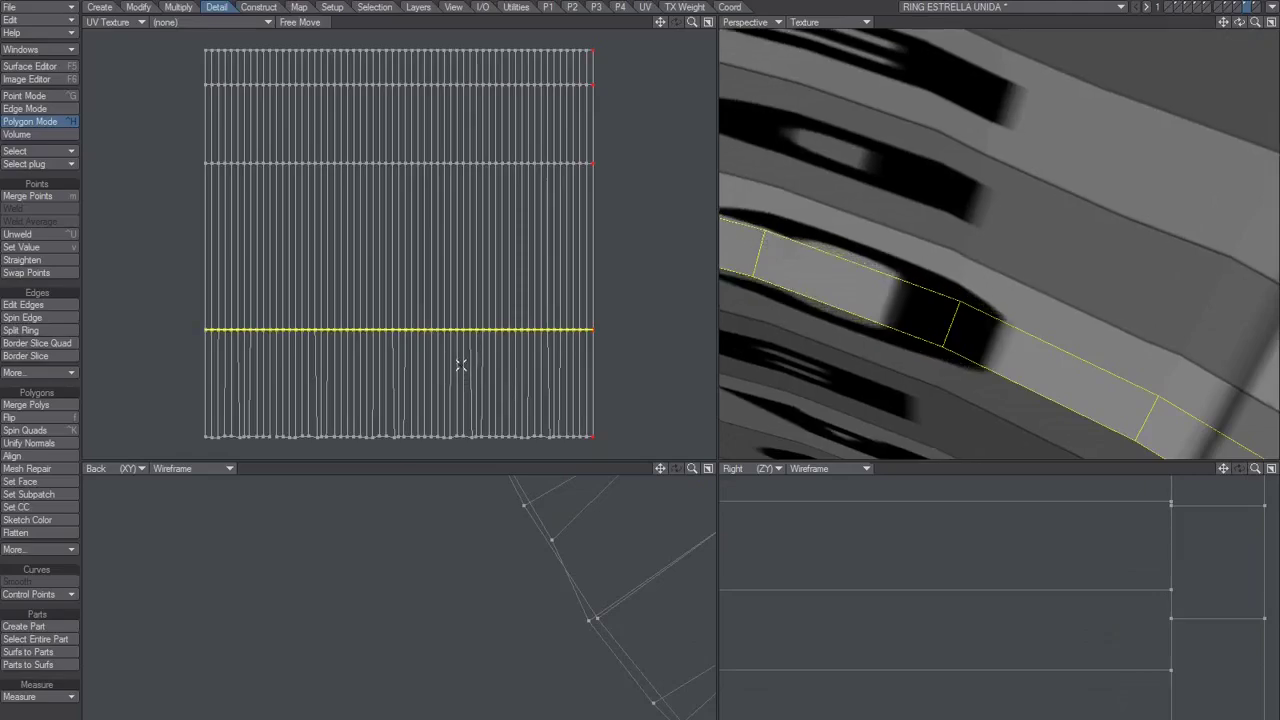
pyautogui.click(45, 710)
# - Examine the checker texture from several angles on the barrel and its flanges for remaining stretching
pyautogui.keyDown('ctrl'); pyautogui.keyDown('alt'); pyautogui.moveTo(896, 292); pyautogui.dragTo(950, 240); pyautogui.keyUp('alt'); pyautogui.keyUp('ctrl')
pyautogui.keyDown('alt'); pyautogui.moveTo(950, 240); pyautogui.dragTo(973, 266); pyautogui.keyUp('alt')
pyautogui.moveTo(874, 137); pyautogui.dragTo(877, 118)
pyautogui.hotkey('shift', 'a')
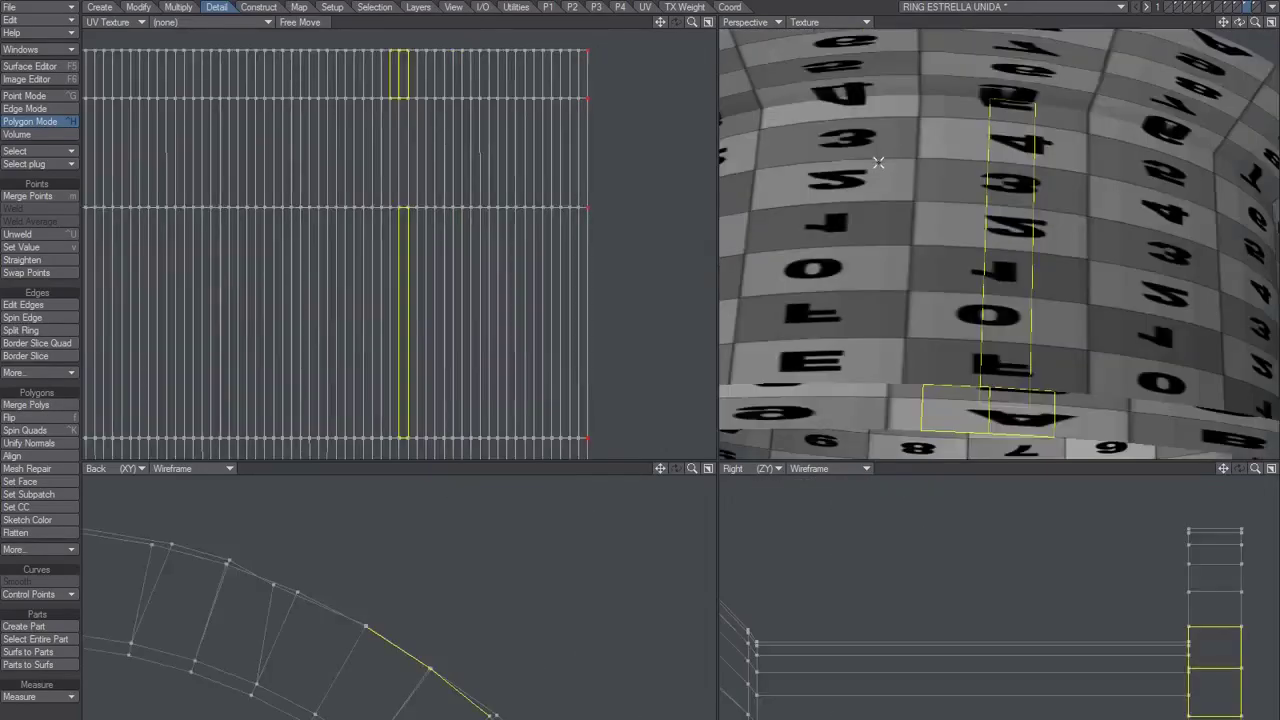
pyautogui.keyDown('alt'); pyautogui.moveTo(880, 163); pyautogui.dragTo(1028, 122); pyautogui.keyUp('alt')
pyautogui.click(907, 18)
pyautogui.keyDown('alt'); pyautogui.keyDown('shift'); pyautogui.moveTo(1028, 122); pyautogui.dragTo(1003, 189); pyautogui.keyUp('shift'); pyautogui.keyUp('alt')
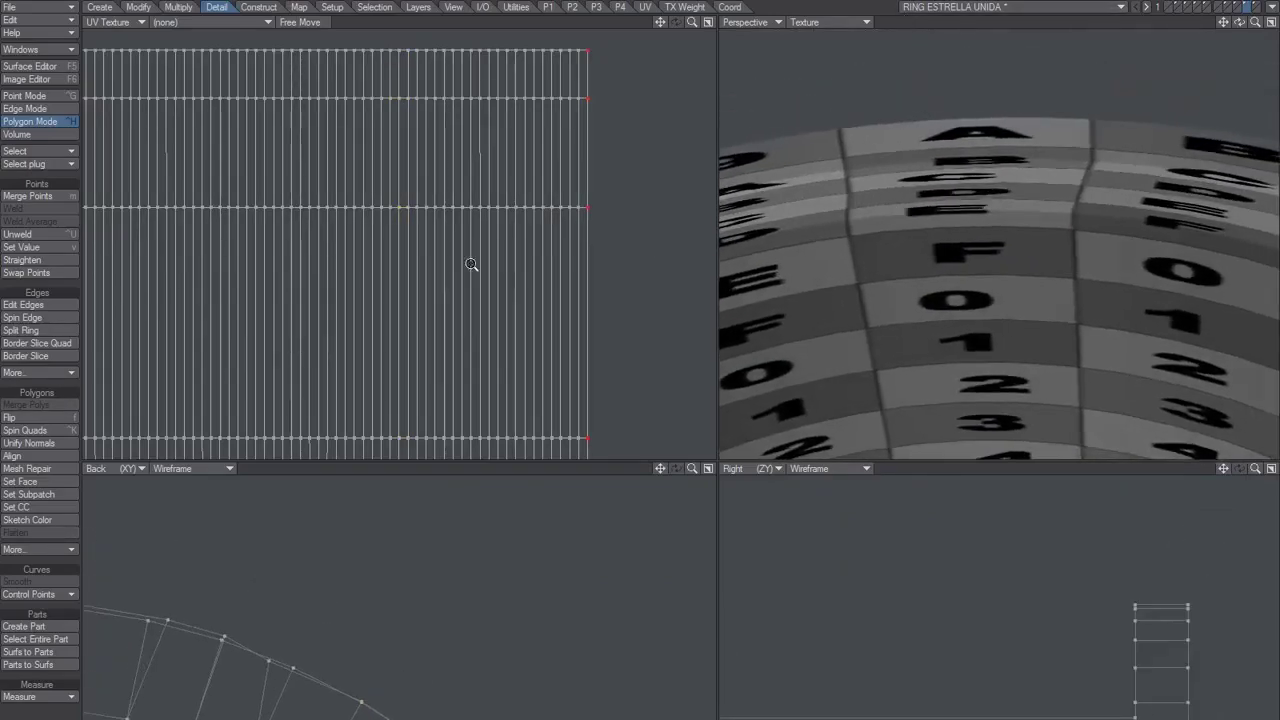
pyautogui.keyDown('ctrl'); pyautogui.keyDown('alt'); pyautogui.moveTo(471, 265); pyautogui.dragTo(442, 275); pyautogui.keyUp('alt'); pyautogui.keyUp('ctrl')
pyautogui.keyDown('alt'); pyautogui.keyDown('shift'); pyautogui.moveTo(442, 275); pyautogui.dragTo(497, 274); pyautogui.keyUp('shift'); pyautogui.keyUp('alt')
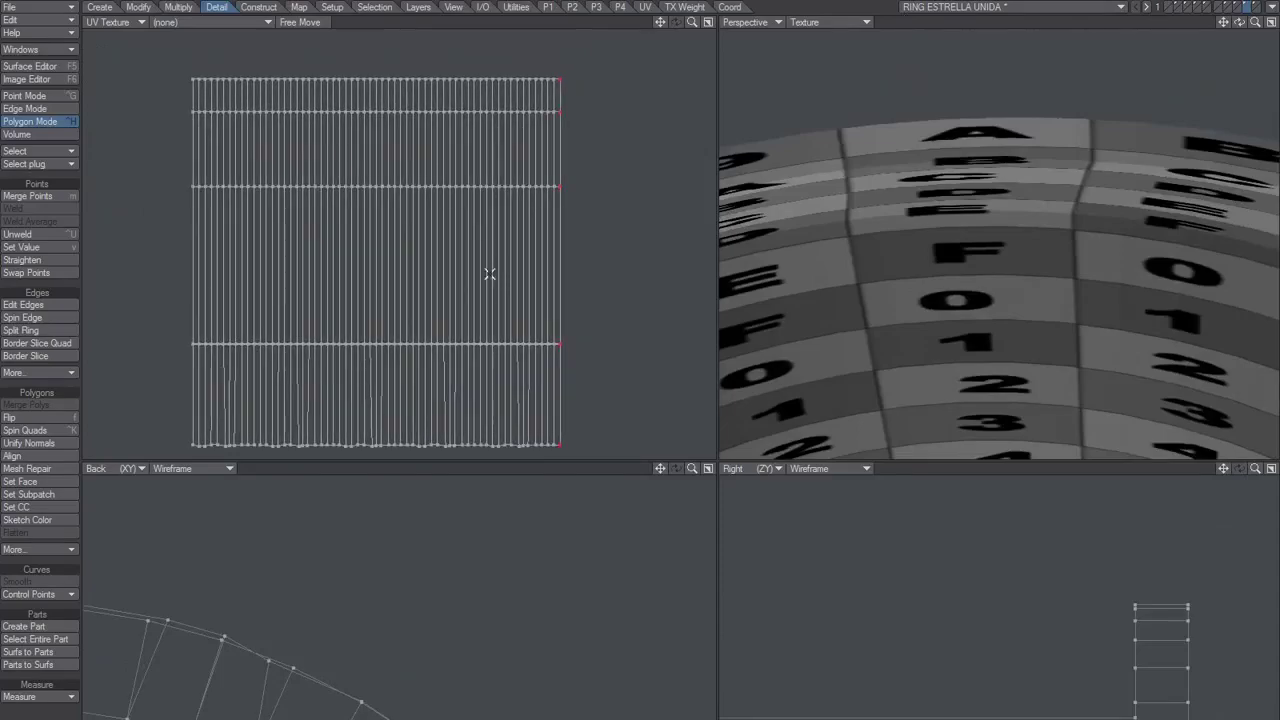
pyautogui.keyDown('ctrl'); pyautogui.keyDown('alt'); pyautogui.moveTo(983, 263); pyautogui.dragTo(956, 302); pyautogui.keyUp('alt'); pyautogui.keyUp('ctrl')
pyautogui.moveTo(956, 302)
pyautogui.keyDown('alt'); pyautogui.mouseDown()
pyautogui.moveTo(988, 354)
pyautogui.moveTo(980, 308)
pyautogui.moveTo(952, 304)
pyautogui.mouseUp(); pyautogui.keyUp('alt')
pyautogui.keyDown('alt'); pyautogui.moveTo(952, 304); pyautogui.dragTo(951, 258); pyautogui.keyUp('alt')
pyautogui.keyDown('alt'); pyautogui.keyDown('shift'); pyautogui.moveTo(951, 258); pyautogui.dragTo(1040, 204); pyautogui.keyUp('shift'); pyautogui.keyUp('alt')
pyautogui.keyDown('alt'); pyautogui.moveTo(1040, 204); pyautogui.dragTo(1013, 131); pyautogui.keyUp('alt')
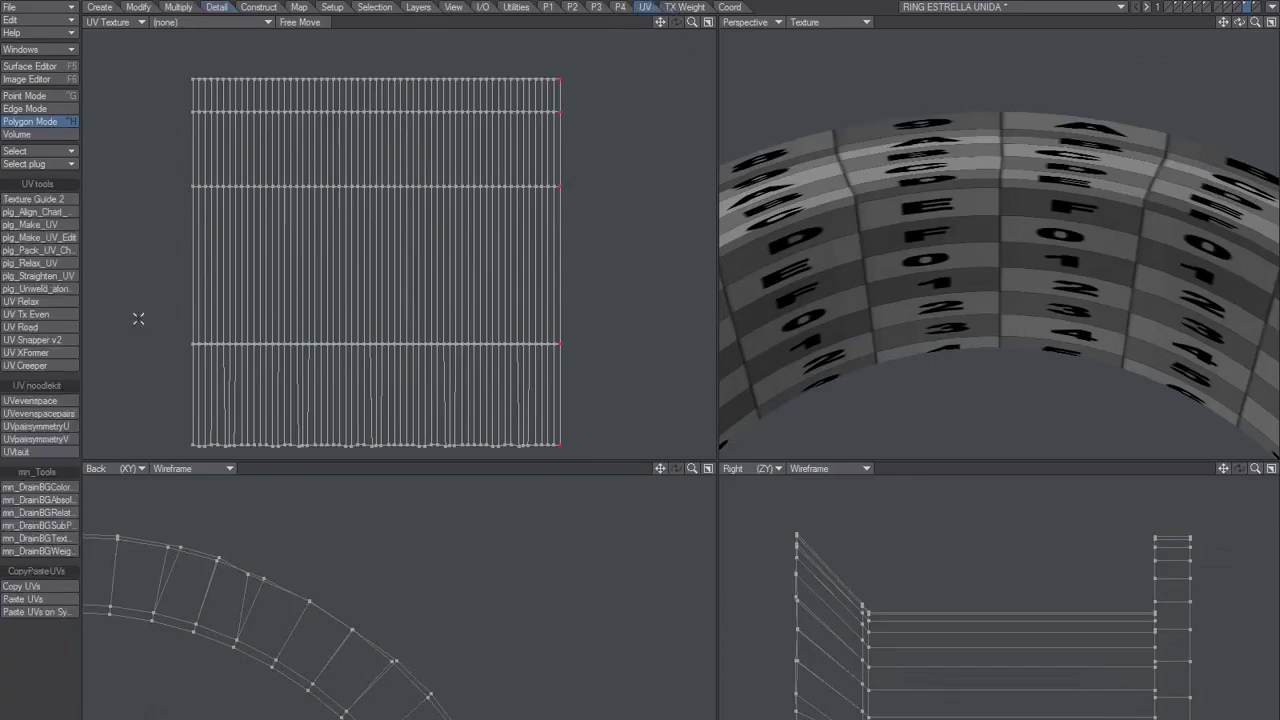
# - Try UV Relax on the barrel's UV map with strength 4.0 and 2 iterations, and undo it
pyautogui.click(37, 299)
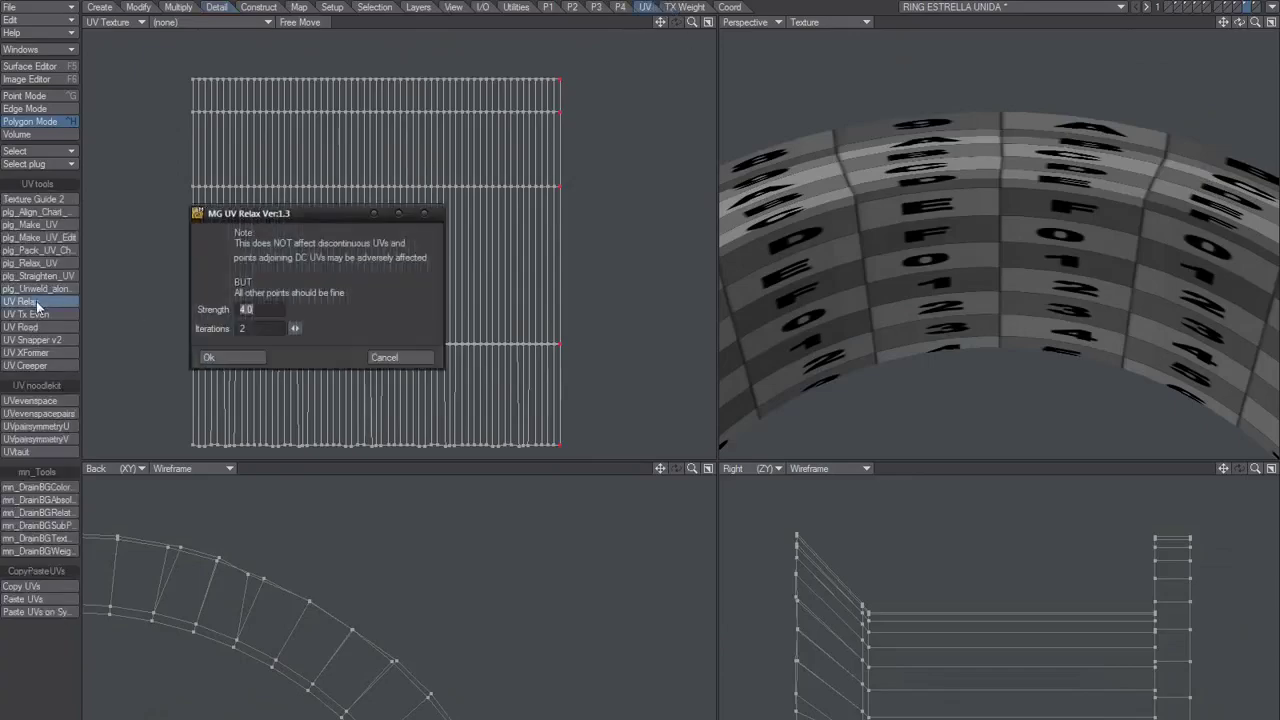
pyautogui.click(244, 360)
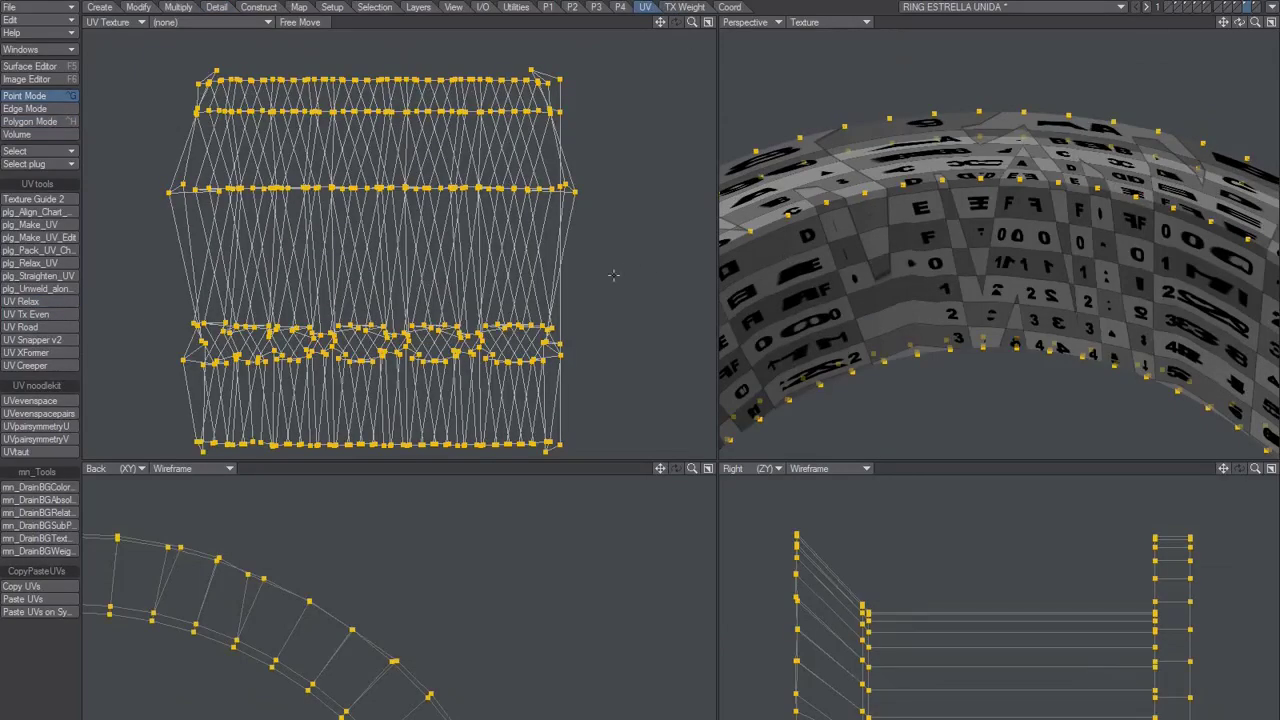
pyautogui.hotkey('ctrl', 'z')
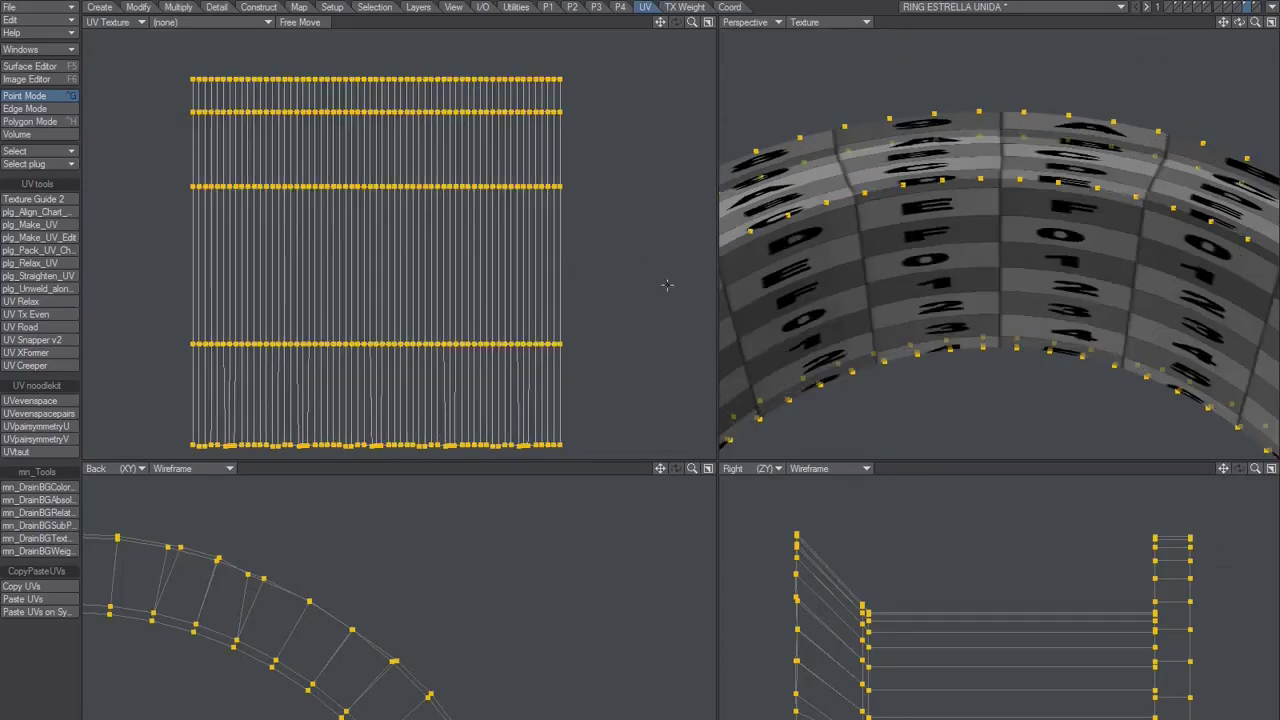
pyautogui.hotkey('ctrl', 'h')
pyautogui.hotkey('ctrl', 'g')
pyautogui.hotkey('ctrl', 'h')
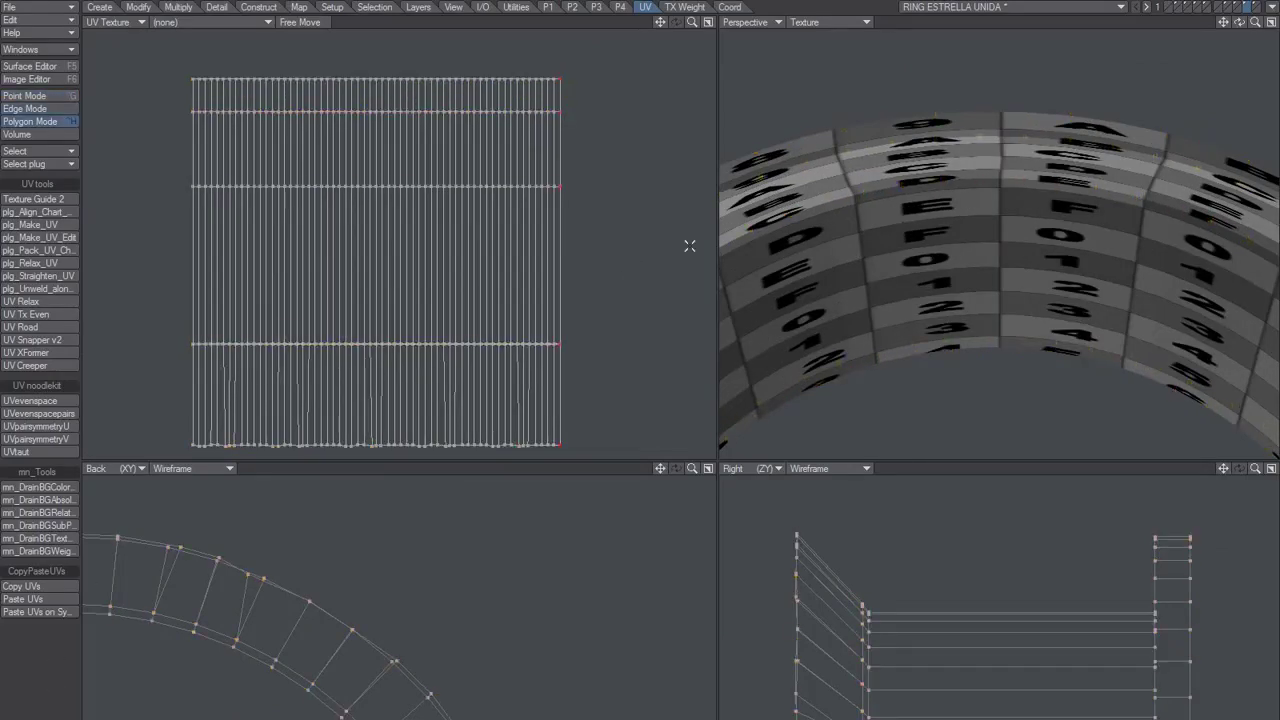
# - Select the full loop of narrow polygons where the barrel meets its wide flange
pyautogui.keyDown('alt'); pyautogui.moveTo(1041, 249); pyautogui.dragTo(868, 303); pyautogui.keyUp('alt')
pyautogui.scroll(-2, 951, 342)
pyautogui.scroll(3, 964, 252)
pyautogui.hotkey('ctrl', 'g')
pyautogui.hotkey('ctrl', 'h')
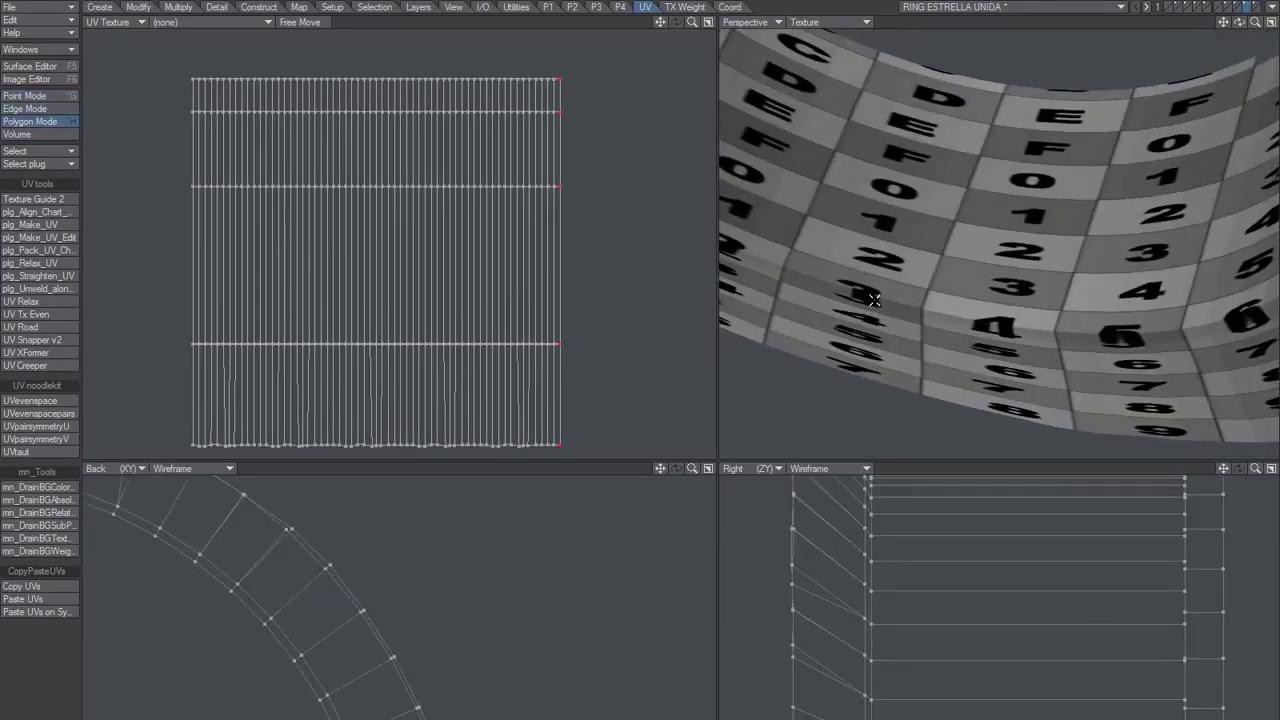
pyautogui.scroll(5, 904, 305)
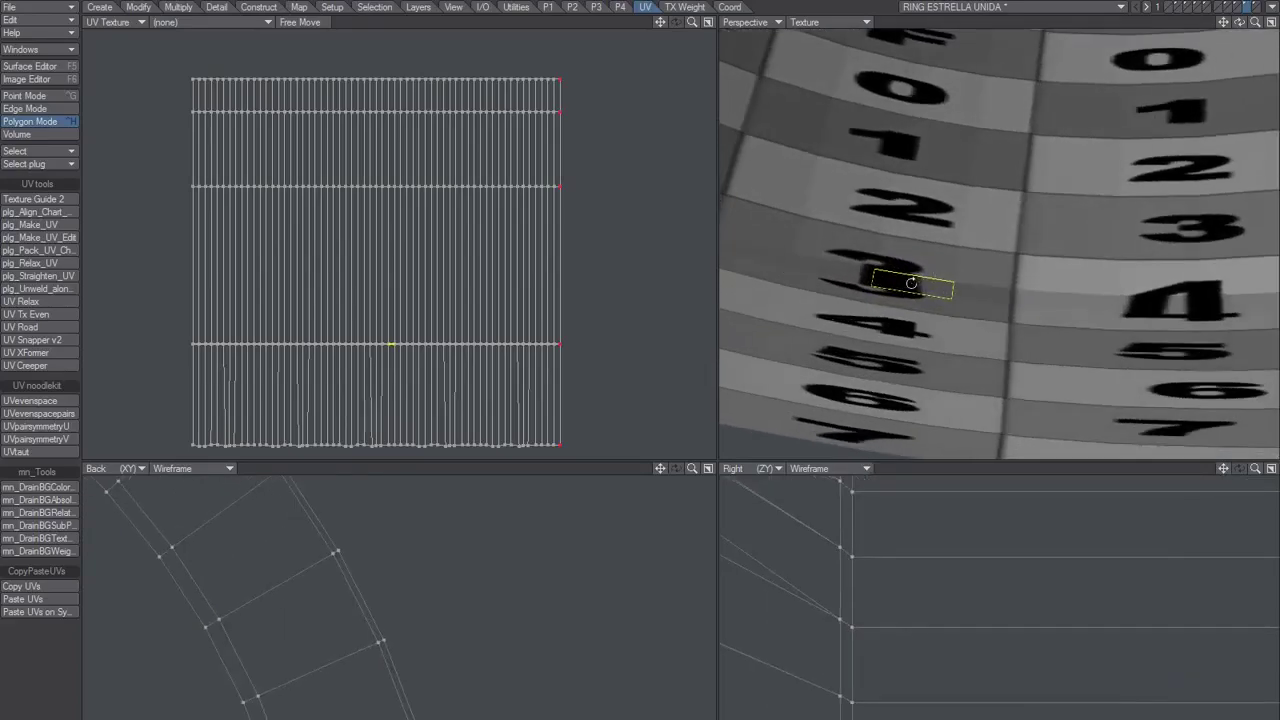
pyautogui.click(900, 298)
pyautogui.click(922, 287)
pyautogui.click(930, 289)
pyautogui.click(991, 290)
pyautogui.press(']')
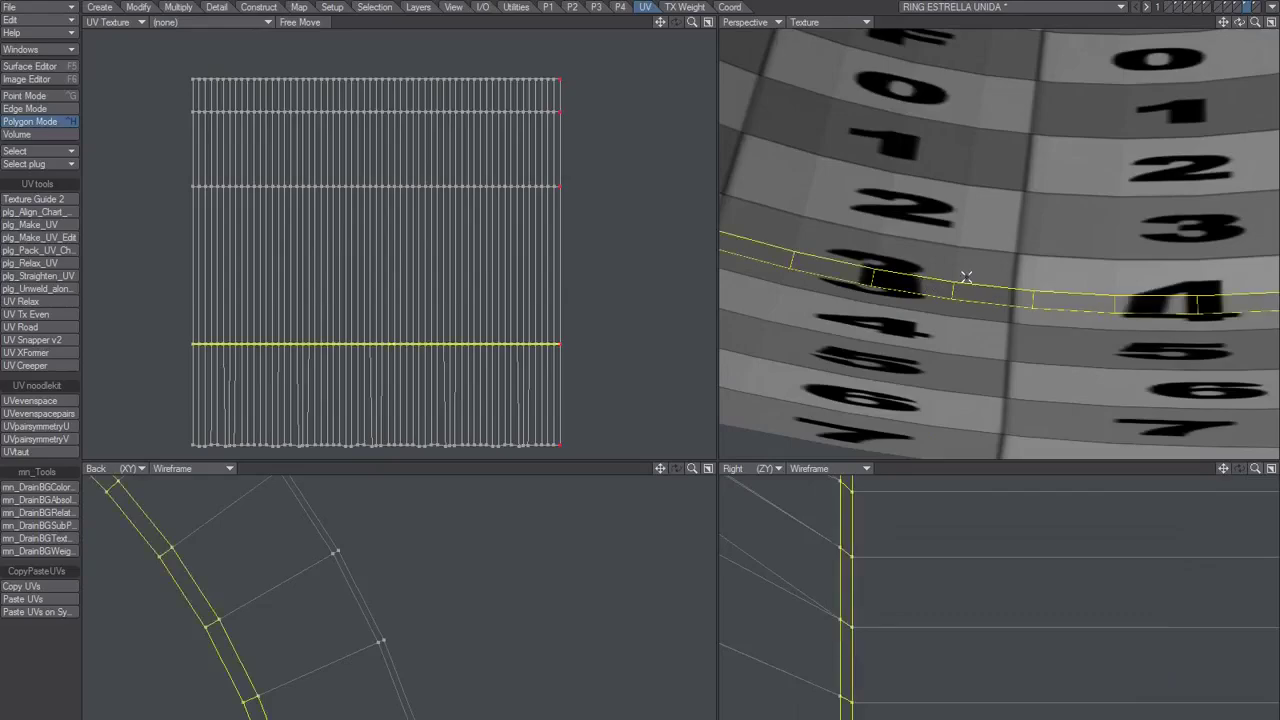
# - Examine the selected ring's thin strip up close in the UV map, and drop the selection
pyautogui.keyDown('ctrl'); pyautogui.keyDown('alt'); pyautogui.moveTo(389, 352); pyautogui.dragTo(632, 303); pyautogui.keyUp('alt'); pyautogui.keyUp('ctrl')
pyautogui.keyDown('alt'); pyautogui.moveTo(525, 286); pyautogui.dragTo(490, 362); pyautogui.keyUp('alt')
pyautogui.keyDown('ctrl'); pyautogui.keyDown('alt'); pyautogui.moveTo(490, 362); pyautogui.dragTo(555, 300); pyautogui.keyUp('alt'); pyautogui.keyUp('ctrl')
pyautogui.keyDown('alt'); pyautogui.moveTo(482, 350); pyautogui.dragTo(527, 306); pyautogui.keyUp('alt')
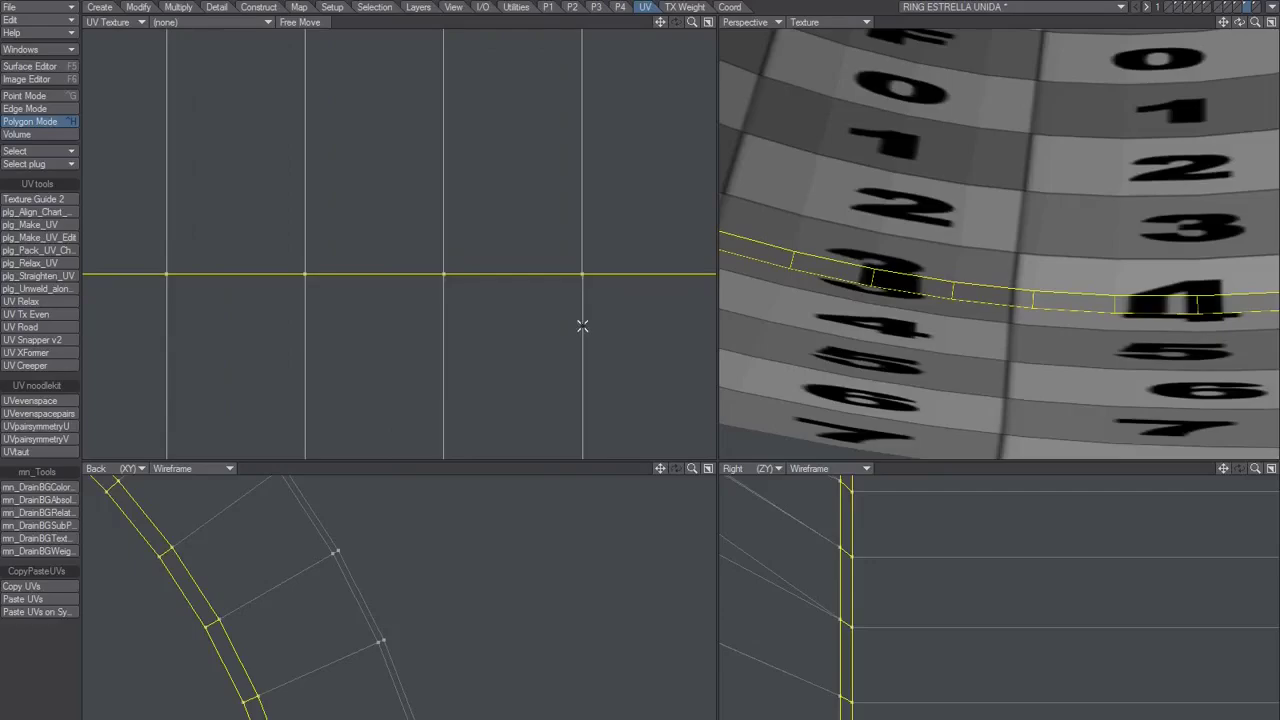
pyautogui.keyDown('alt'); pyautogui.moveTo(944, 294); pyautogui.dragTo(881, 316); pyautogui.keyUp('alt')
pyautogui.scroll(-2, 942, 316)
pyautogui.press('space')
pyautogui.press('space')
pyautogui.click(75, 695)
# - Replace the image in surface WP 3's color texture with the MetalScratches0011 image, using UV map WP 3
pyautogui.keyDown('alt'); pyautogui.moveTo(881, 316); pyautogui.dragTo(938, 280); pyautogui.keyUp('alt')
pyautogui.press('F5')
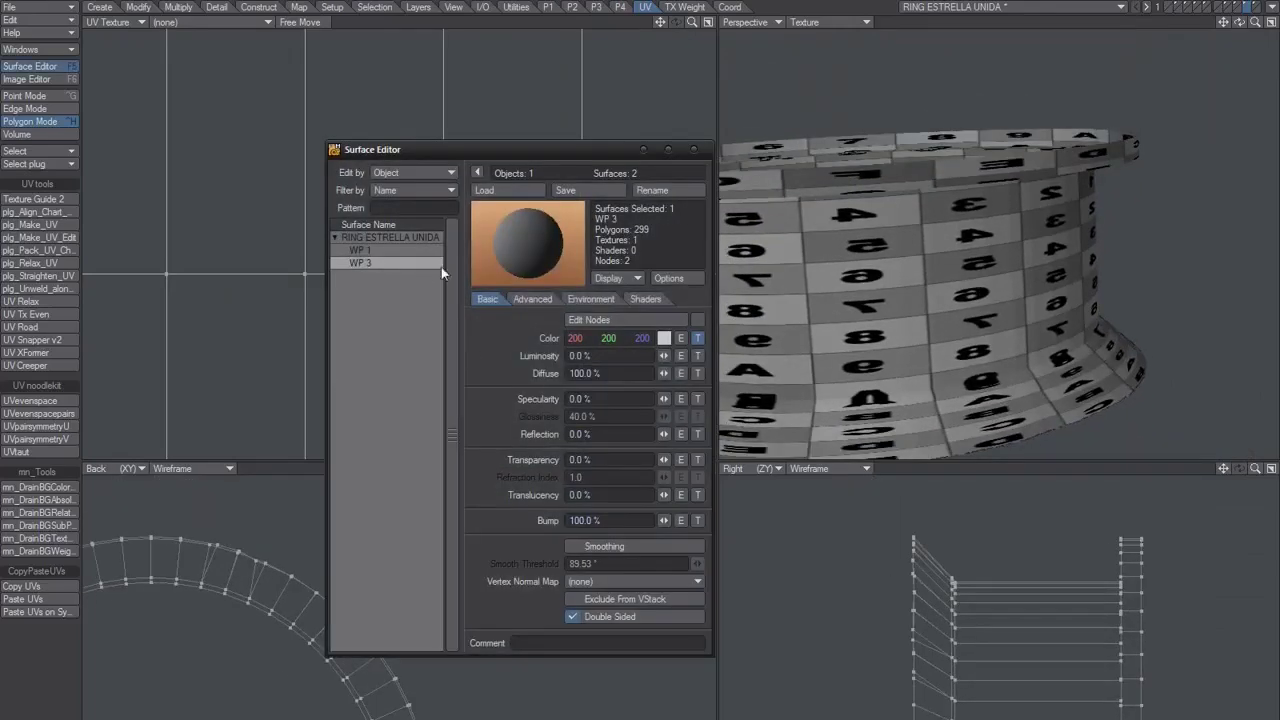
pyautogui.click(699, 339)
pyautogui.click(763, 368)
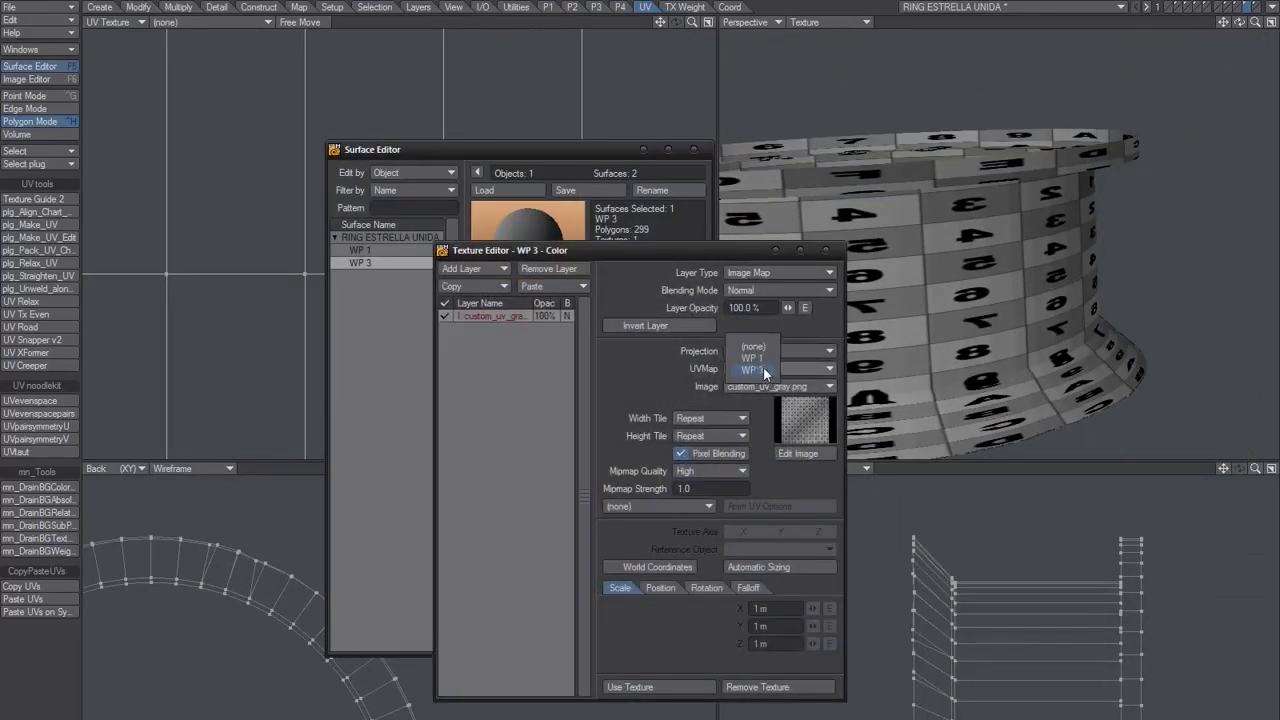
pyautogui.click(765, 370)
pyautogui.click(768, 387)
pyautogui.click(768, 404)
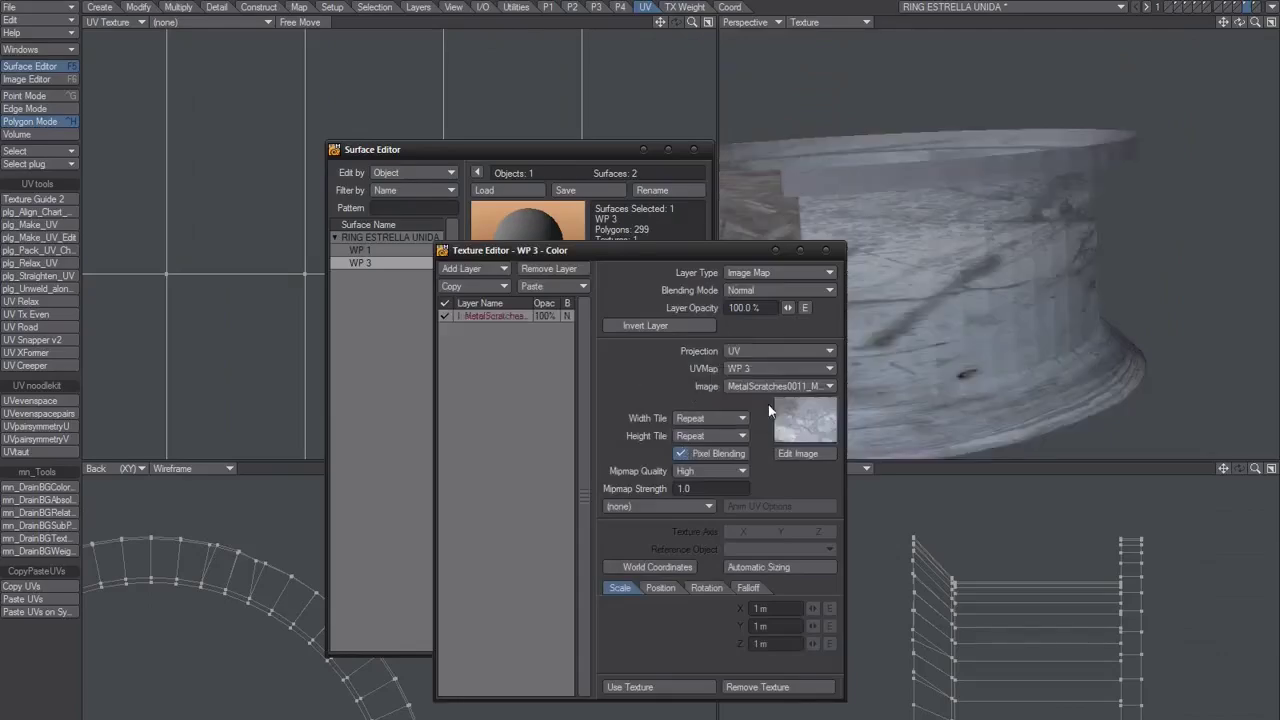
pyautogui.click(652, 687)
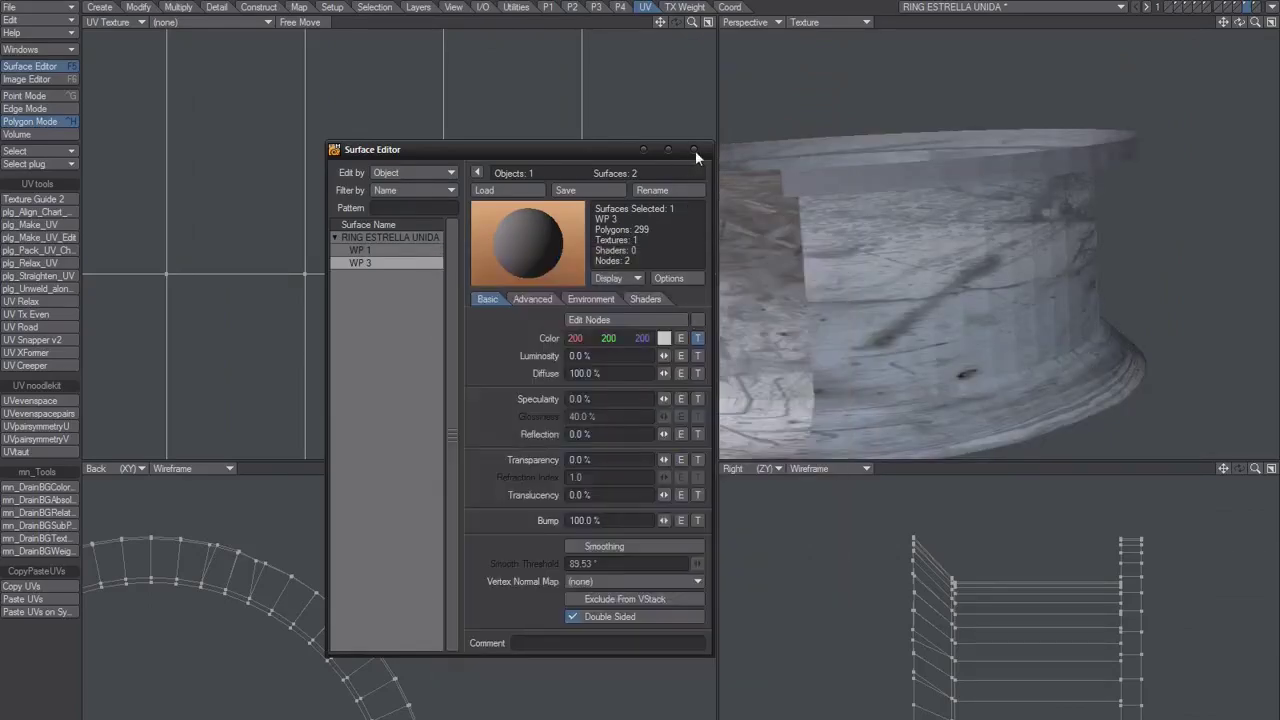
pyautogui.click(694, 149)
# - Inspect the scratched metal texture around the barrel, its seam and both flanges
pyautogui.keyDown('alt'); pyautogui.keyDown('shift'); pyautogui.moveTo(894, 313); pyautogui.dragTo(1010, 295); pyautogui.keyUp('shift'); pyautogui.keyUp('alt')
pyautogui.keyDown('alt'); pyautogui.moveTo(1010, 295); pyautogui.dragTo(1021, 284); pyautogui.keyUp('alt')
pyautogui.keyDown('alt'); pyautogui.moveTo(1000, 176); pyautogui.dragTo(990, 116); pyautogui.keyUp('alt')
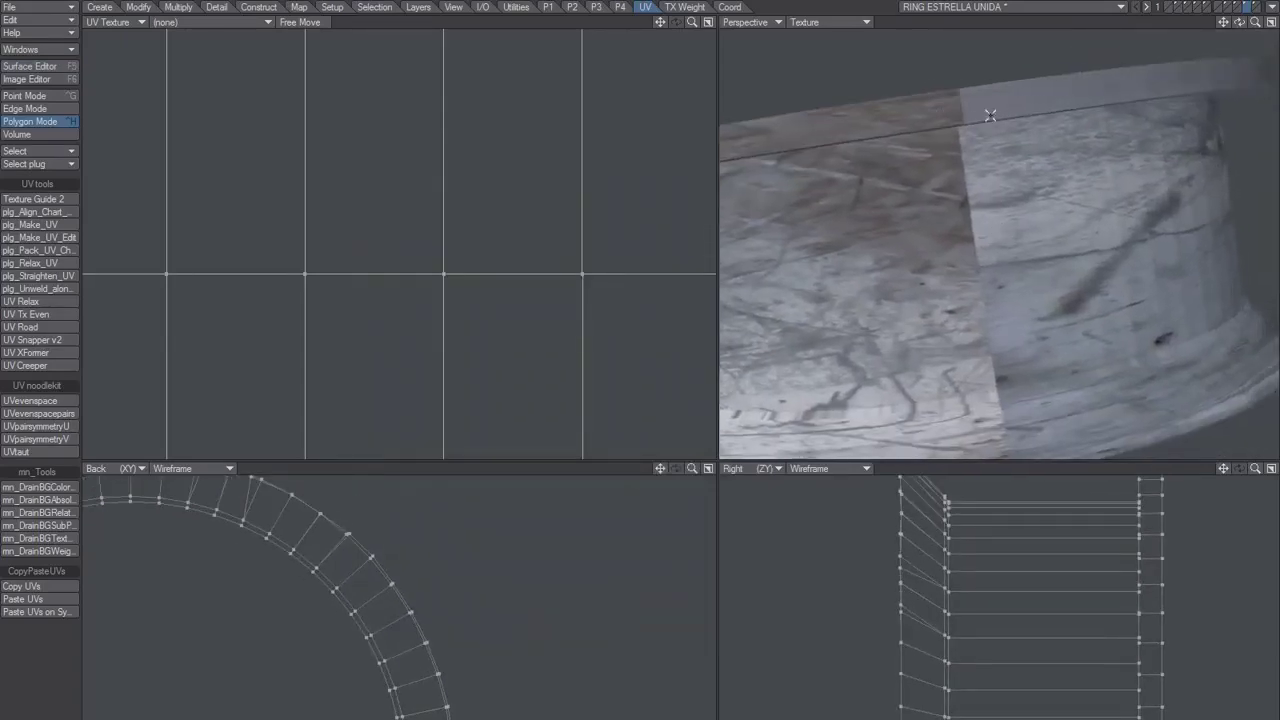
pyautogui.moveTo(1016, 292)
pyautogui.keyDown('alt'); pyautogui.mouseDown()
pyautogui.moveTo(1029, 295)
pyautogui.moveTo(1000, 292)
pyautogui.mouseUp(); pyautogui.keyUp('alt')
pyautogui.moveTo(1000, 292)
pyautogui.keyDown('alt'); pyautogui.mouseDown()
pyautogui.moveTo(1060, 306)
pyautogui.moveTo(1029, 351)
pyautogui.moveTo(992, 280)
pyautogui.mouseUp(); pyautogui.keyUp('alt')
pyautogui.keyDown('alt'); pyautogui.moveTo(992, 280); pyautogui.dragTo(1083, 170); pyautogui.keyUp('alt')
pyautogui.keyDown('alt'); pyautogui.moveTo(1083, 170); pyautogui.dragTo(980, 235); pyautogui.keyUp('alt')
# - Review the color texture settings of surface WP 3, and view the whole textured barrel
pyautogui.press('F5')
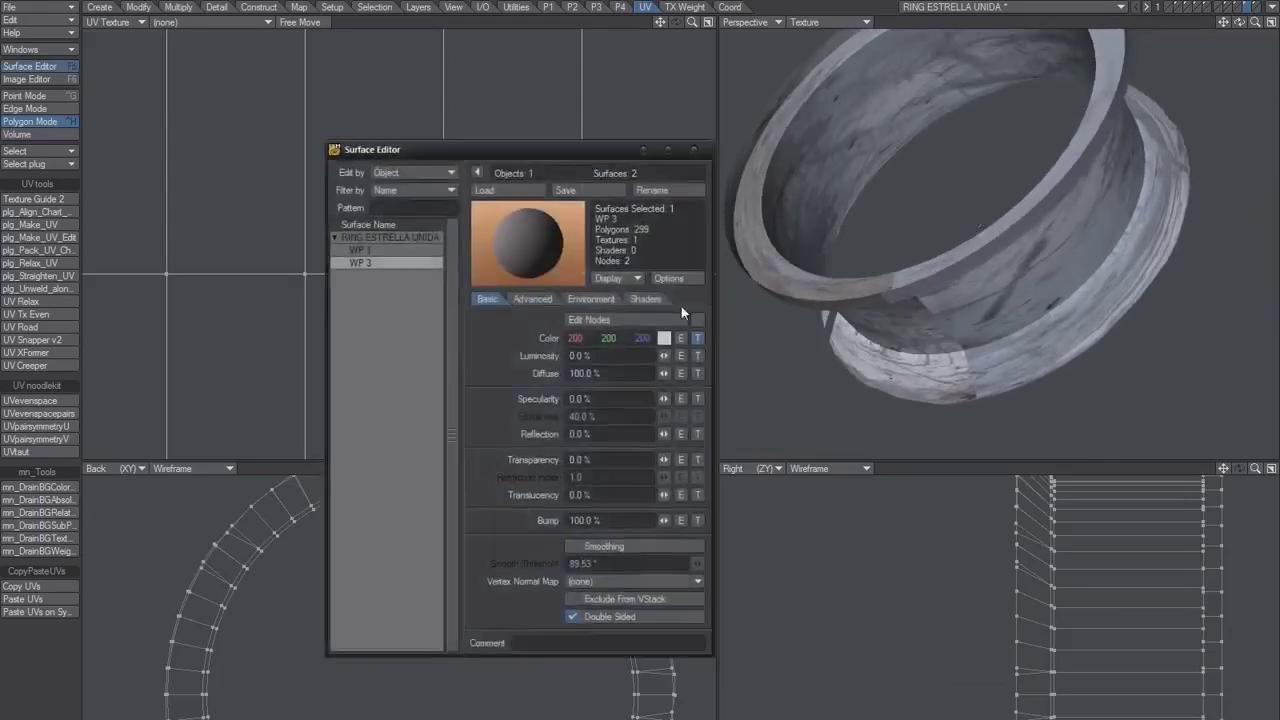
pyautogui.click(697, 338)
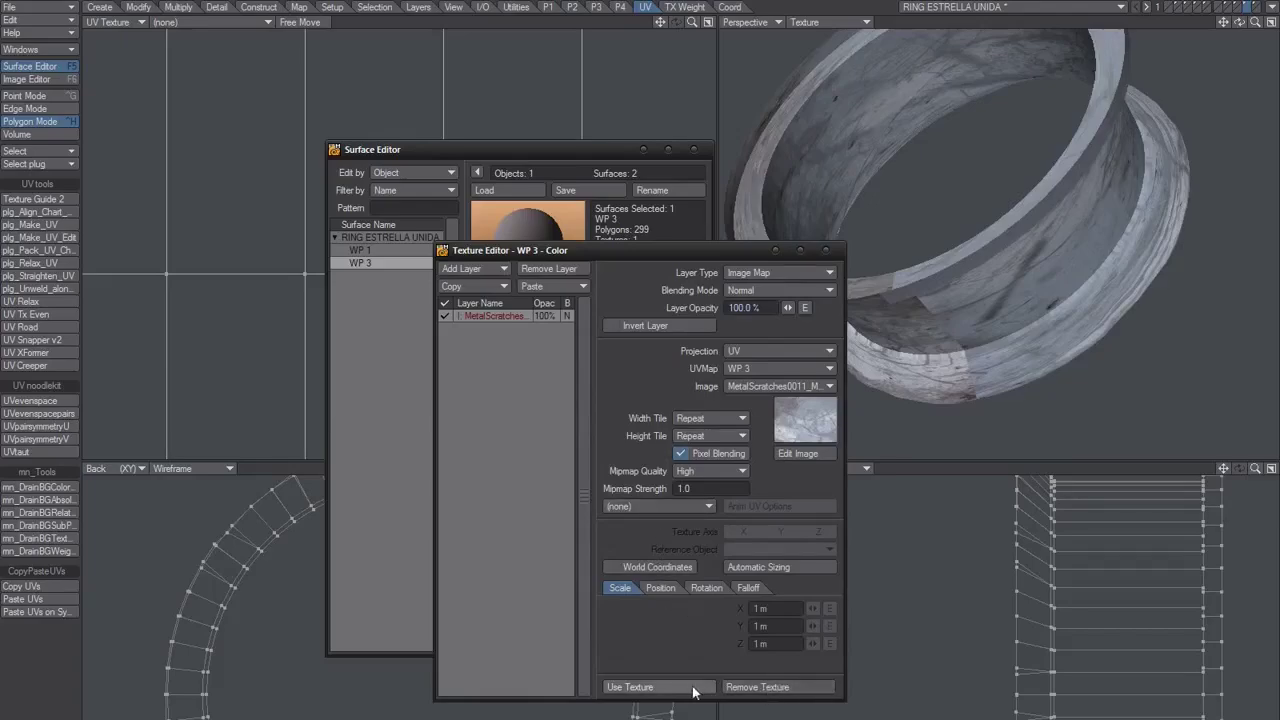
pyautogui.click(660, 687)
pyautogui.click(694, 149)
pyautogui.keyDown('alt'); pyautogui.moveTo(876, 69); pyautogui.dragTo(1073, 150); pyautogui.keyUp('alt')
pyautogui.scroll(4, 1010, 295)
pyautogui.scroll(-3, 1009, 288)
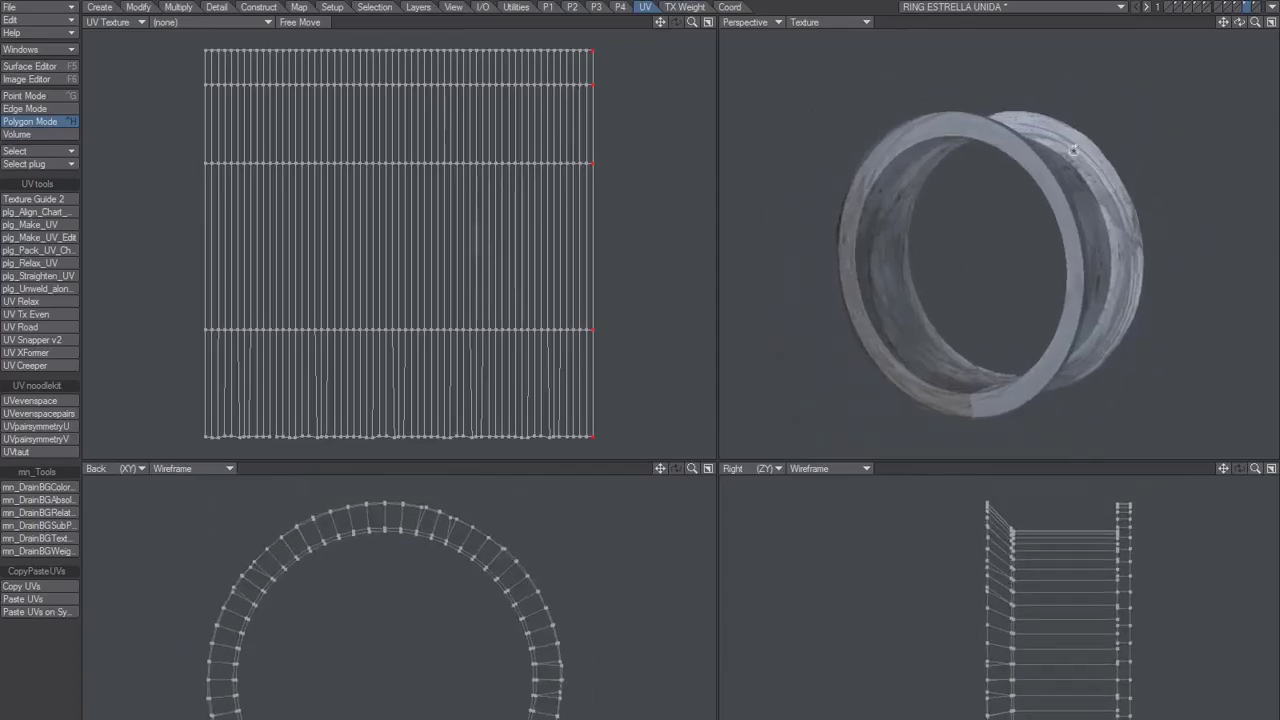
# - Show the spoked wheel face layer together with the barrel and inspect the complete textured wheel from several angles
pyautogui.keyDown('shift'); pyautogui.click(1230, 8); pyautogui.keyUp('shift')
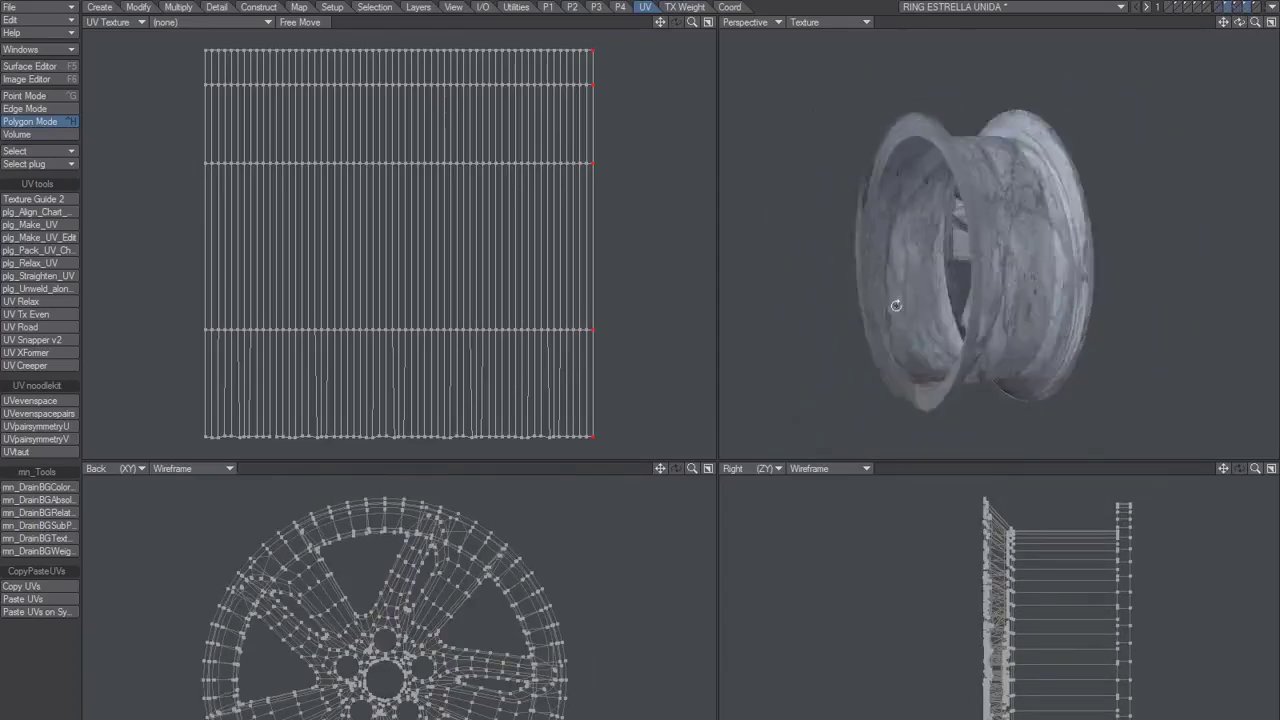
pyautogui.keyDown('ctrl'); pyautogui.keyDown('alt'); pyautogui.moveTo(1002, 249); pyautogui.dragTo(930, 229); pyautogui.keyUp('alt'); pyautogui.keyUp('ctrl')
pyautogui.keyDown('alt'); pyautogui.moveTo(930, 229); pyautogui.dragTo(968, 287); pyautogui.keyUp('alt')
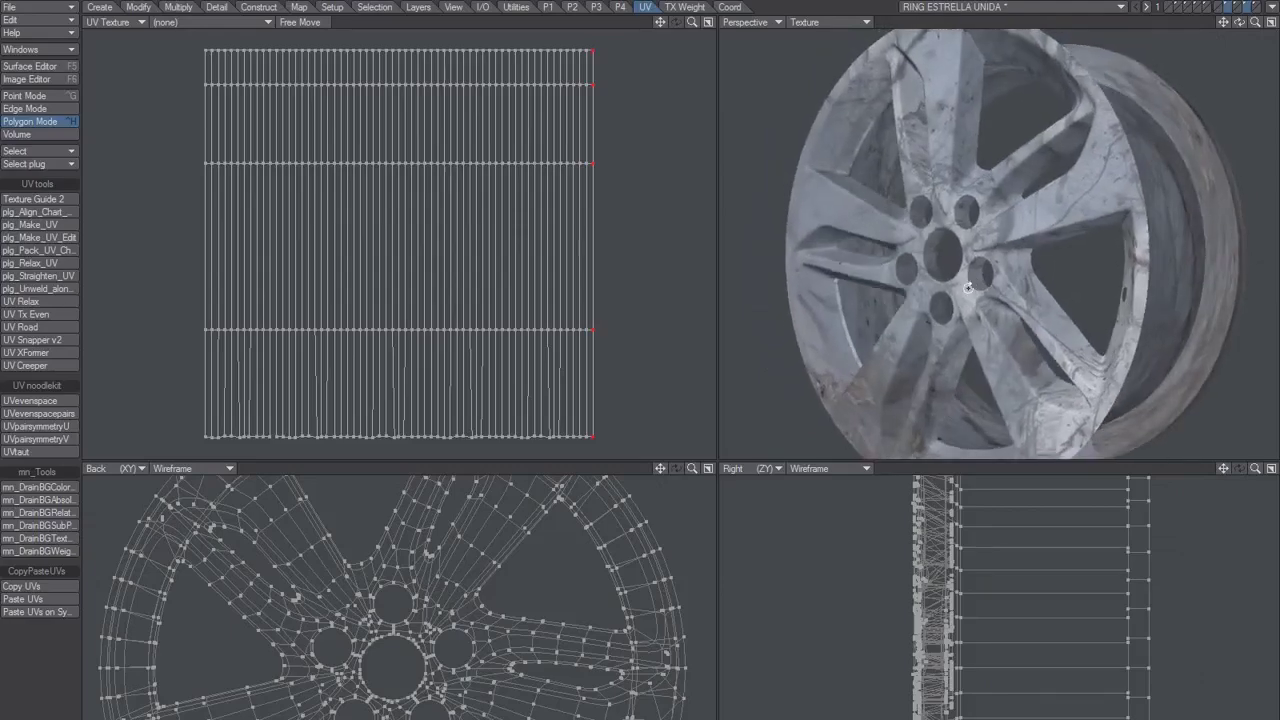
pyautogui.keyDown('alt'); pyautogui.moveTo(1021, 207); pyautogui.dragTo(990, 240); pyautogui.keyUp('alt')
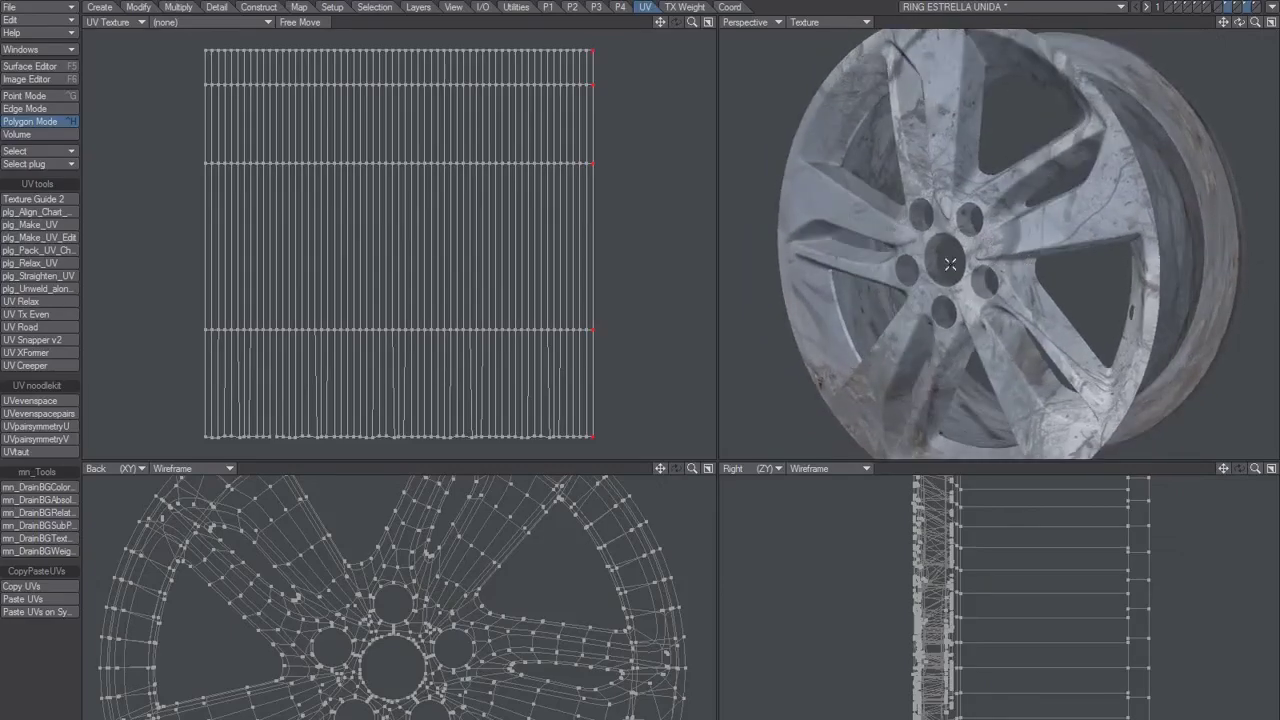
pyautogui.keyDown('alt'); pyautogui.moveTo(954, 283); pyautogui.dragTo(1013, 286); pyautogui.keyUp('alt')
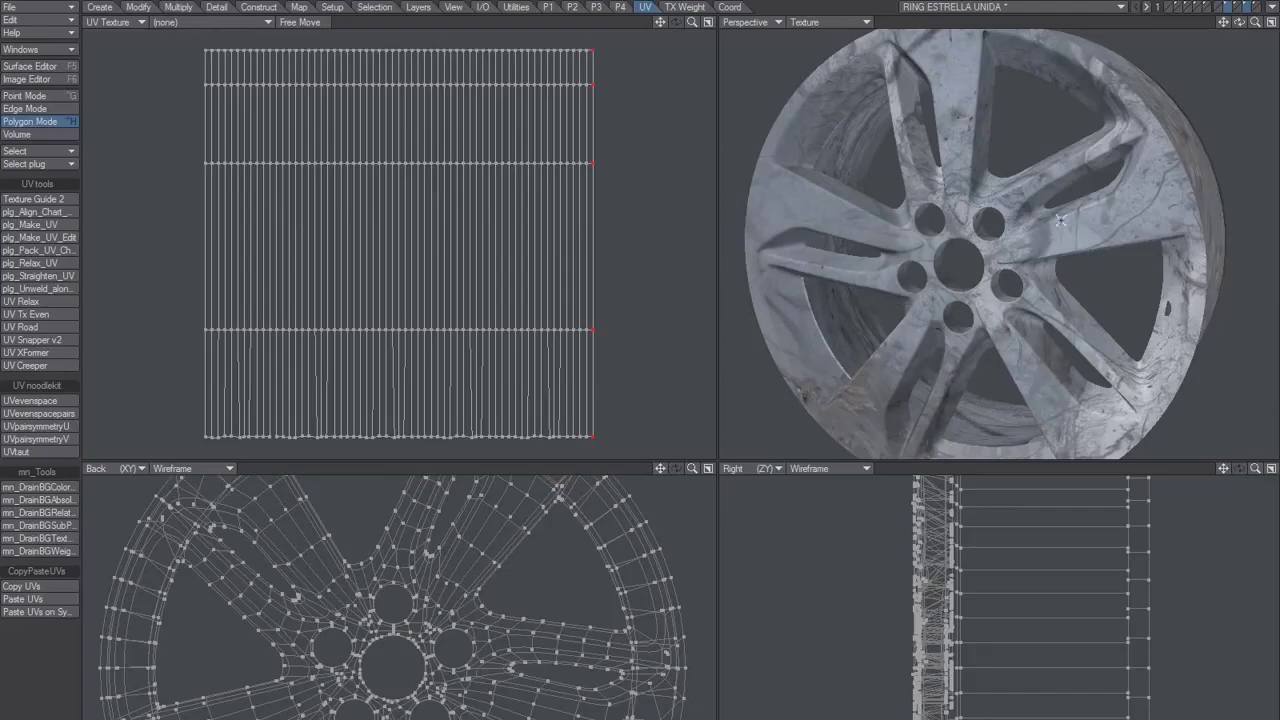
pyautogui.keyDown('alt'); pyautogui.moveTo(995, 249); pyautogui.dragTo(1028, 244); pyautogui.keyUp('alt')
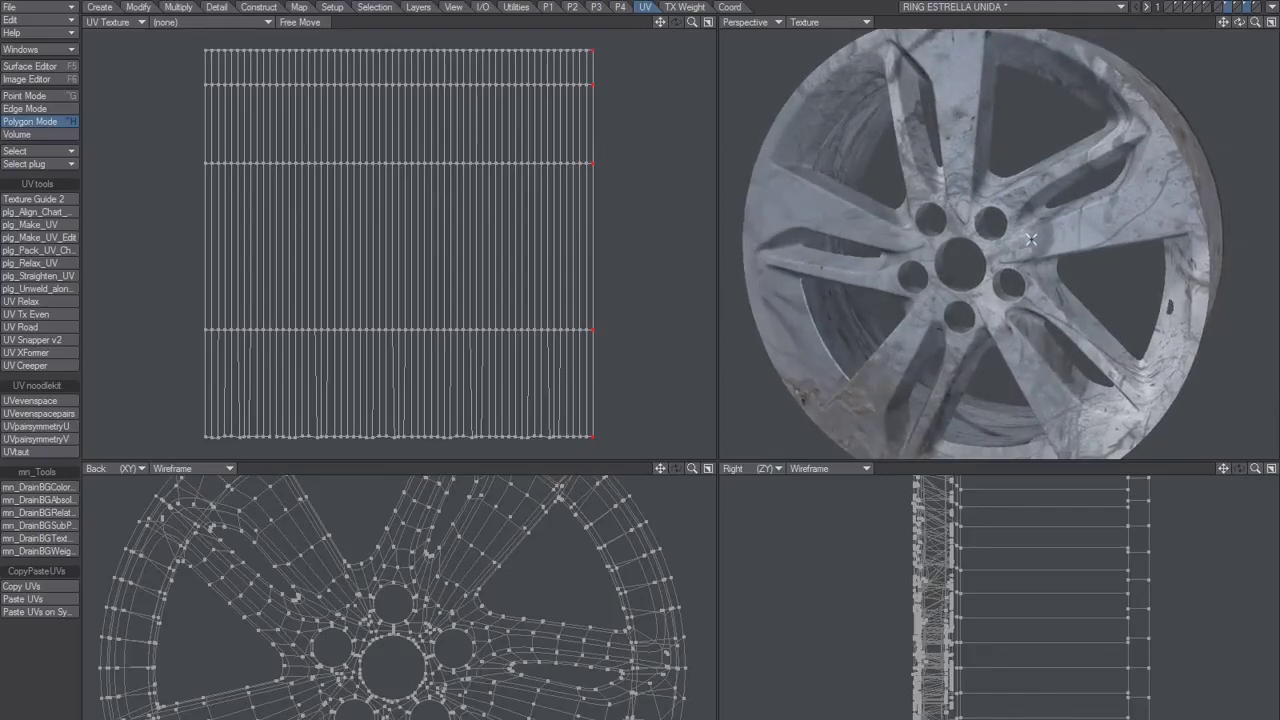
pyautogui.keyDown('alt'); pyautogui.moveTo(1028, 240); pyautogui.dragTo(1005, 283); pyautogui.keyUp('alt')
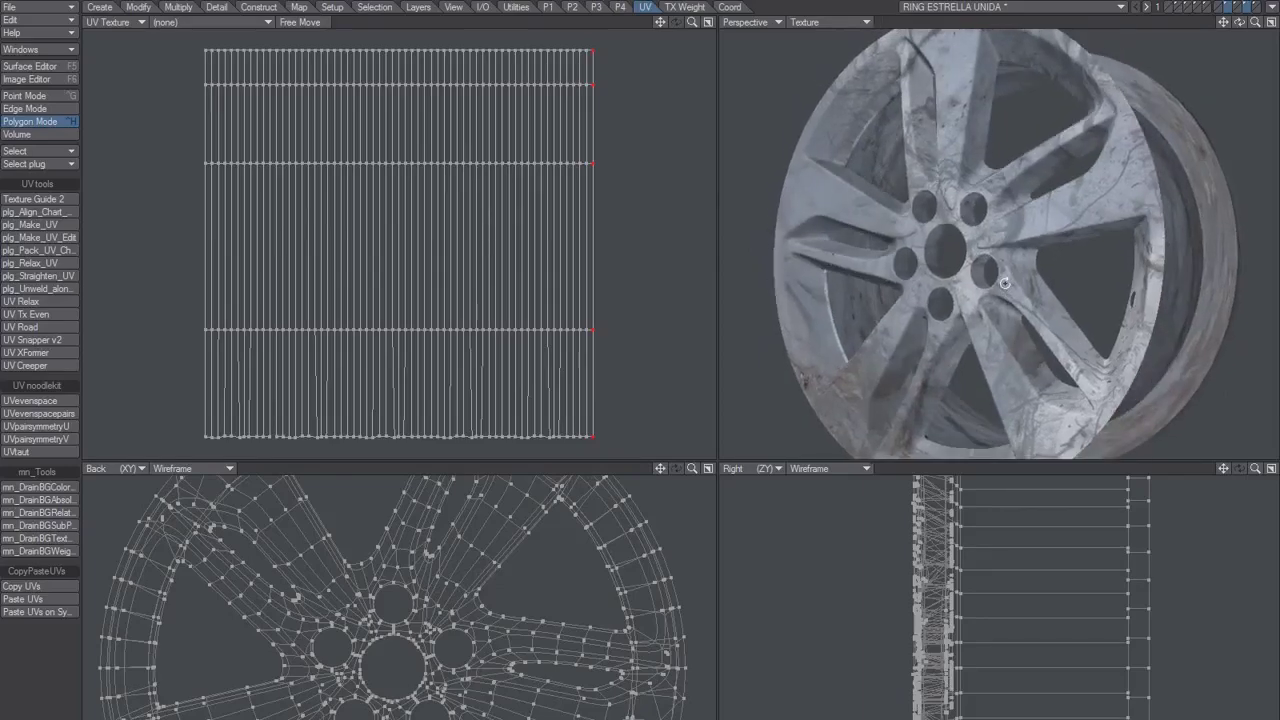